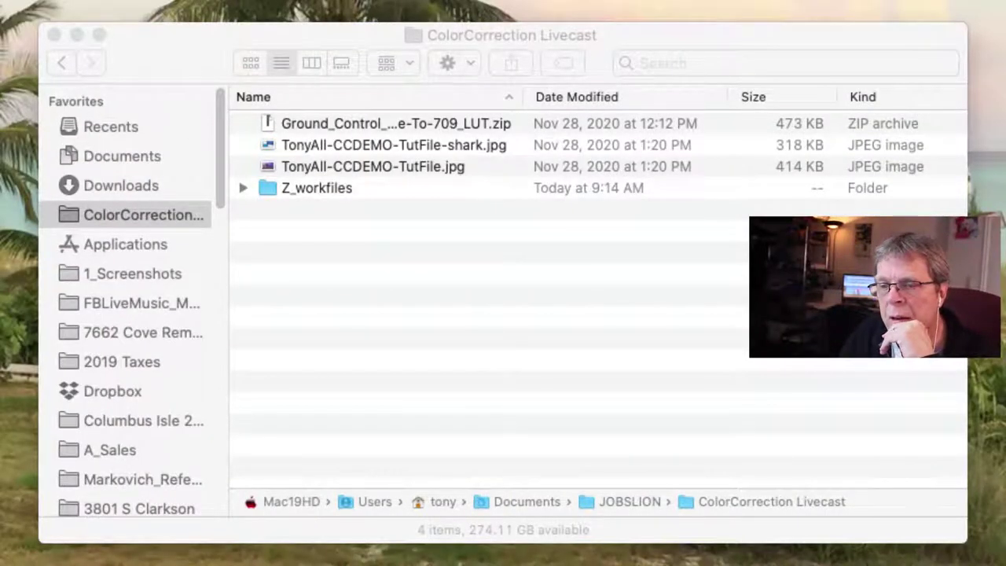
# - Extract the Ground_Control LUT zip archive in the ColorCorrection Livecast folder and check the contents of the extracted folder
pyautogui.click(393, 367)
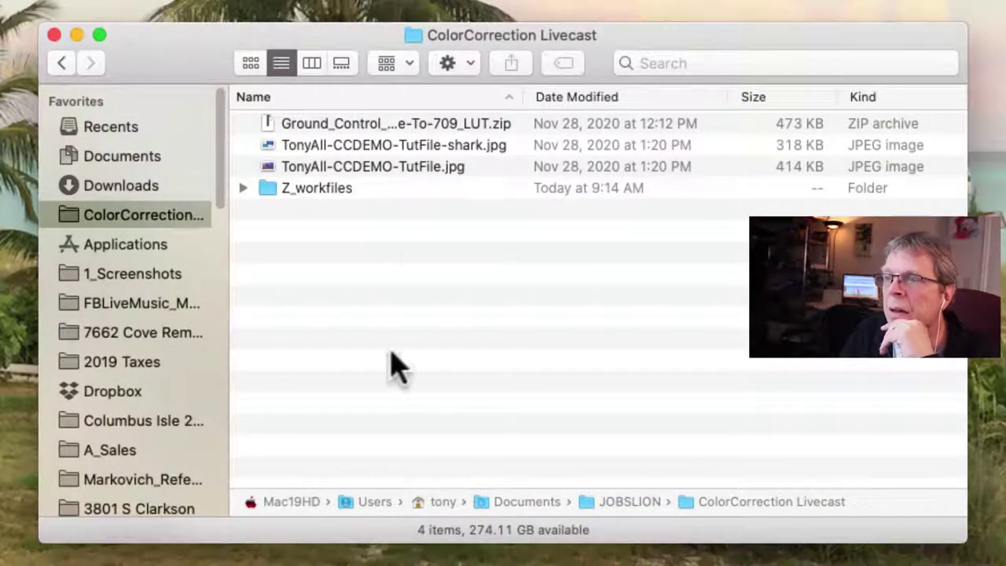
pyautogui.doubleClick(277, 135)
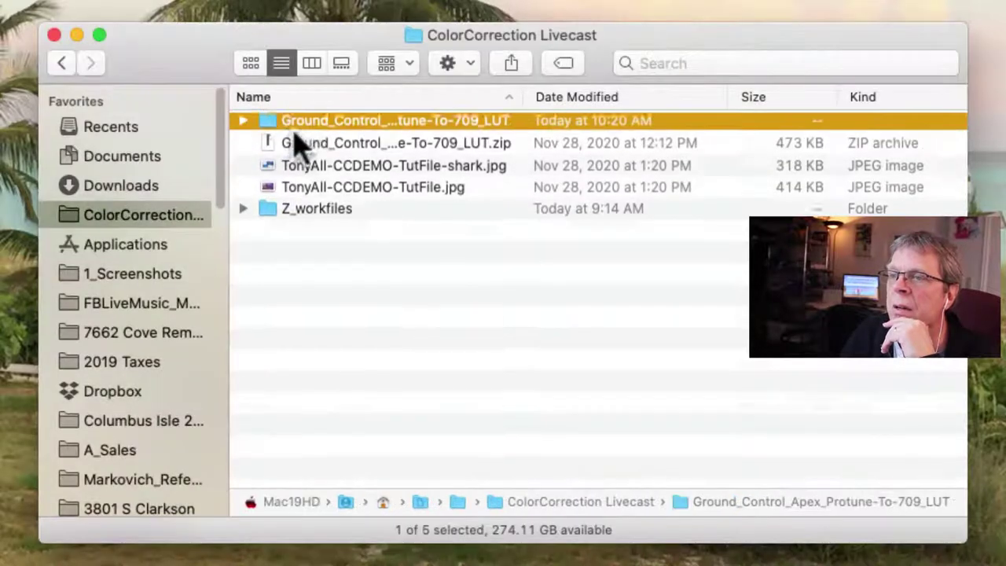
pyautogui.click(244, 122)
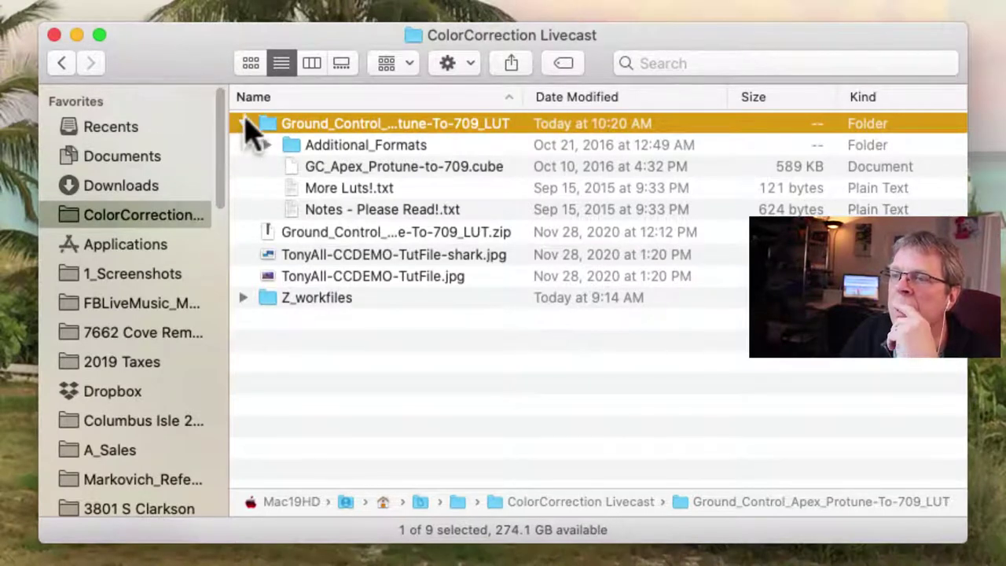
pyautogui.click(244, 124)
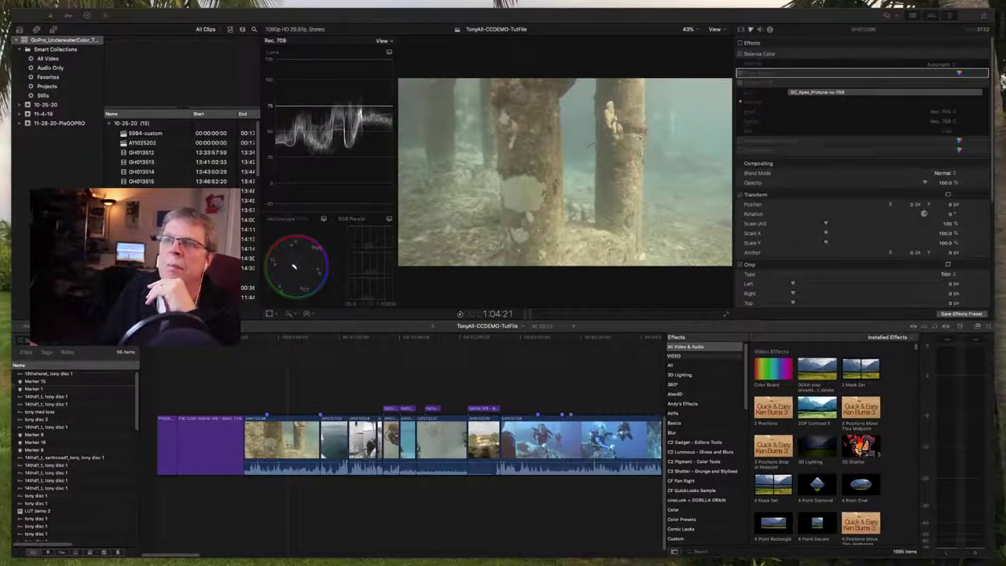
# - Switch to Final Cut Pro, select the underwater clip after the purple titles, and turn on all its effects
pyautogui.click(668, 8)
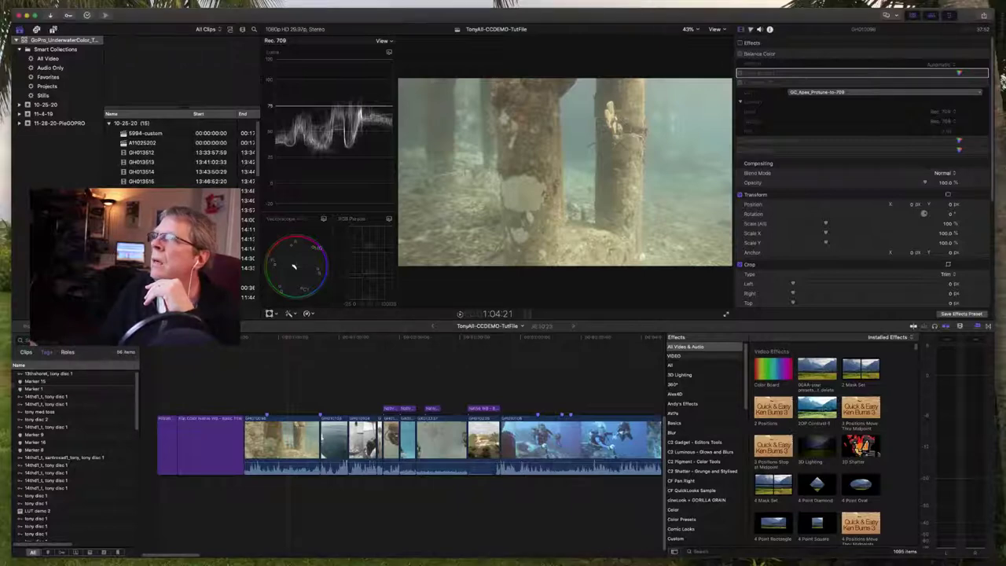
pyautogui.click(910, 78)
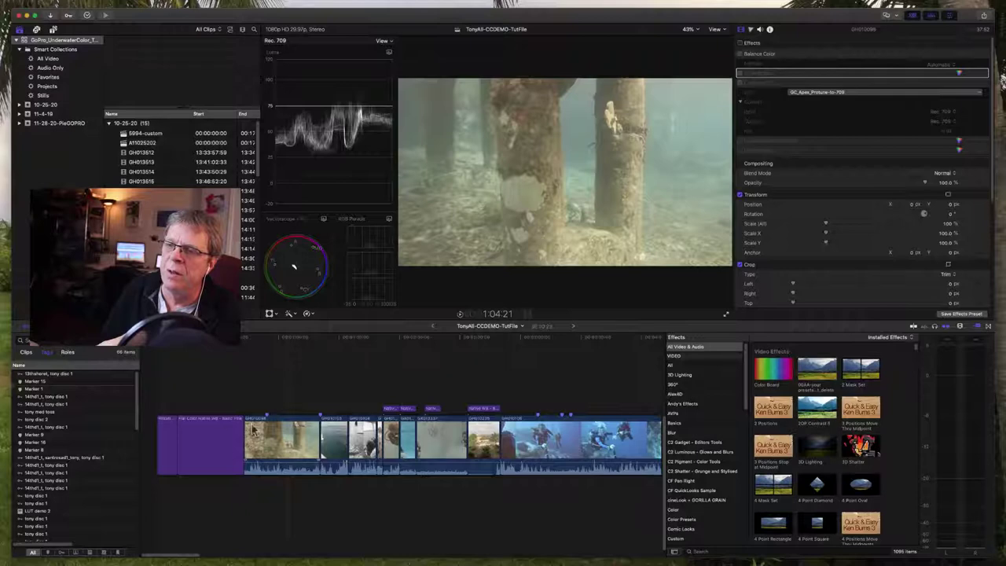
pyautogui.press('c')
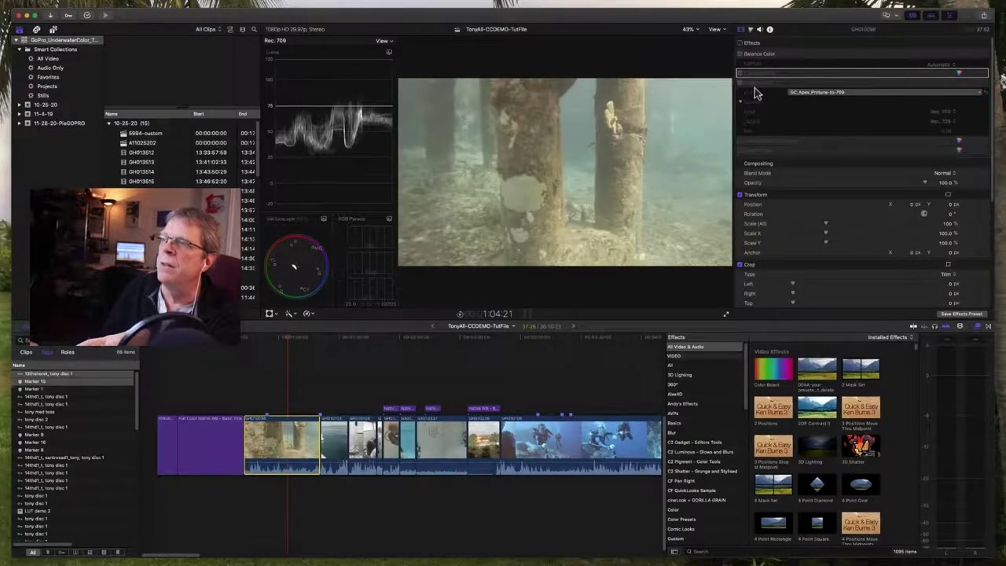
pyautogui.click(742, 45)
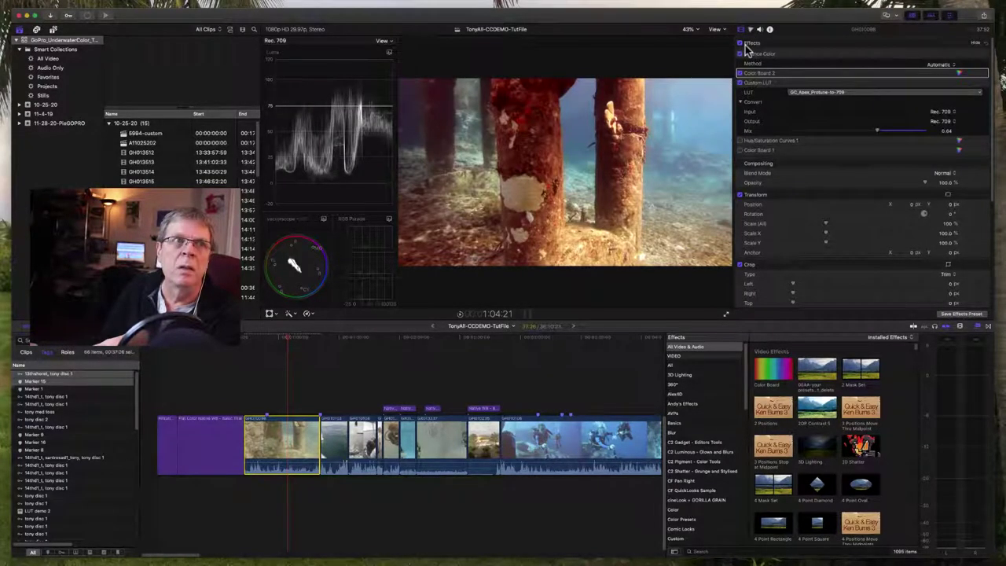
# - Compare the diver shot at 54:10 with the clip's effects off and on
pyautogui.moveTo(292, 341); pyautogui.dragTo(269, 342)
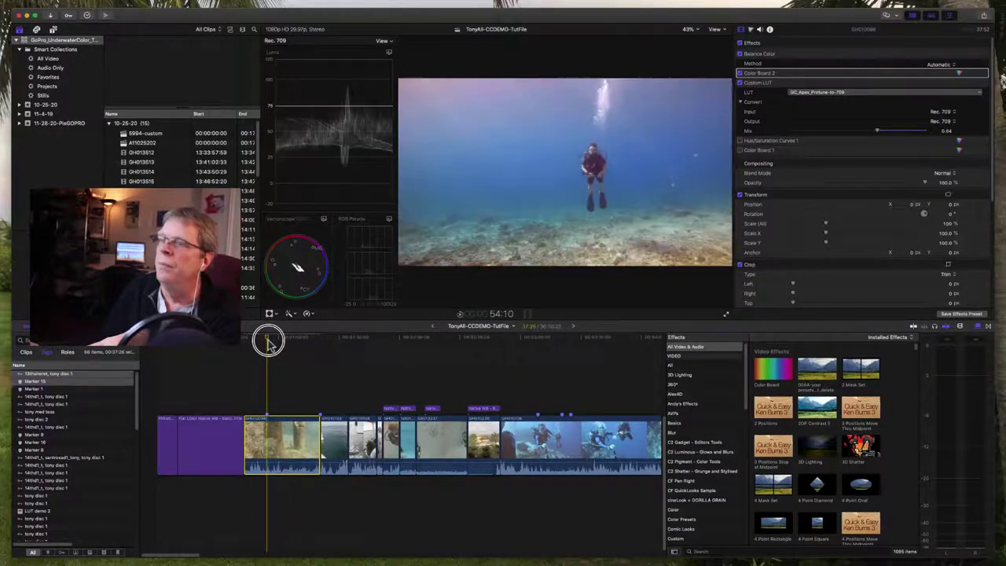
pyautogui.click(742, 44)
pyautogui.click(742, 45)
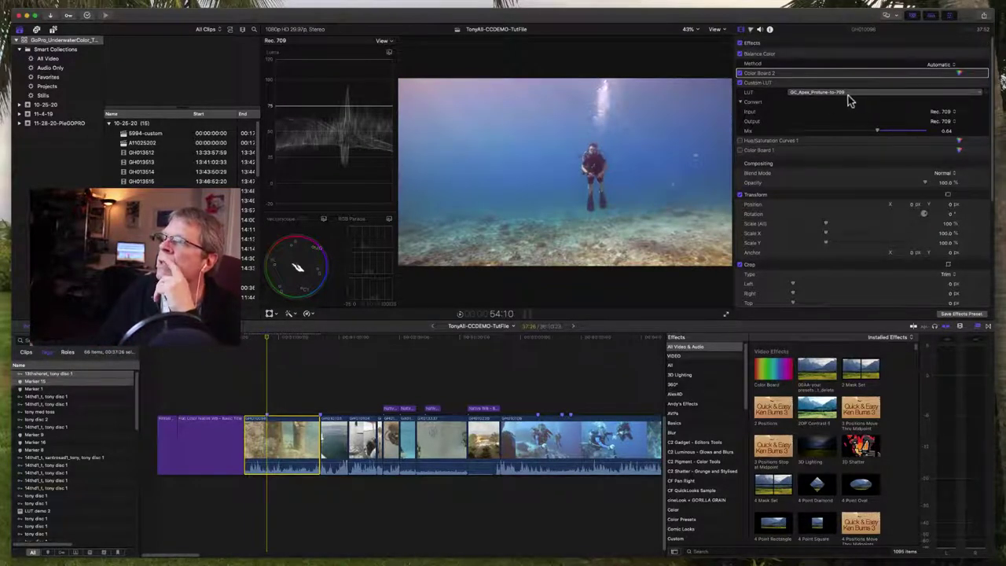
# - Search the effects for "custom" and add a second Custom LUT effect to the underwater clip
pyautogui.click(782, 83)
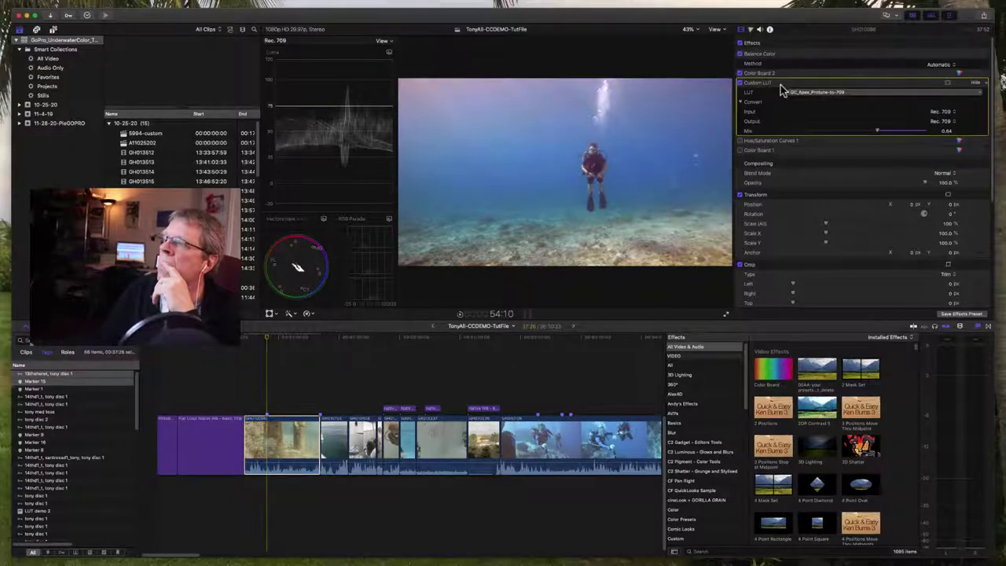
pyautogui.click(767, 552)
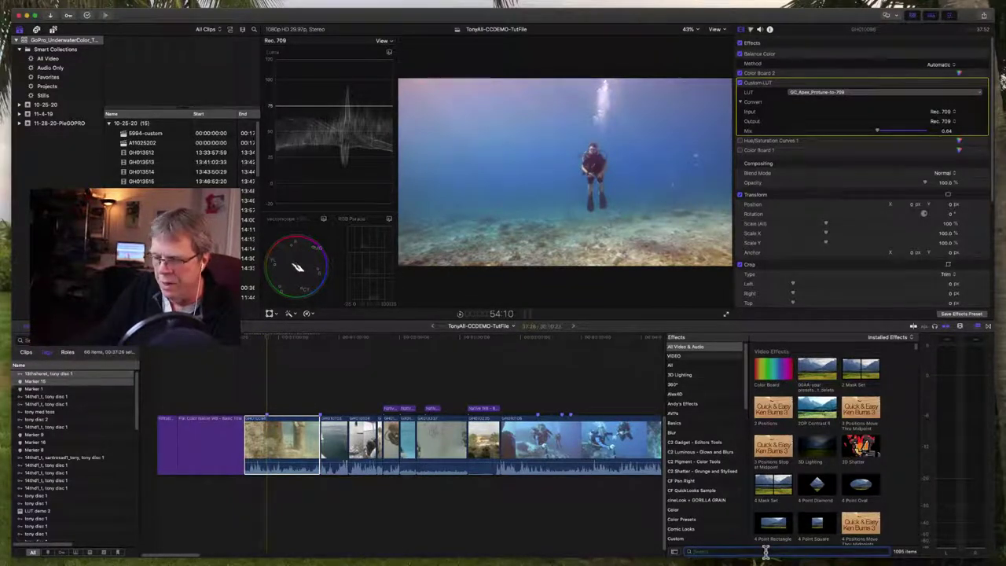
pyautogui.write('col')
pyautogui.write('st')
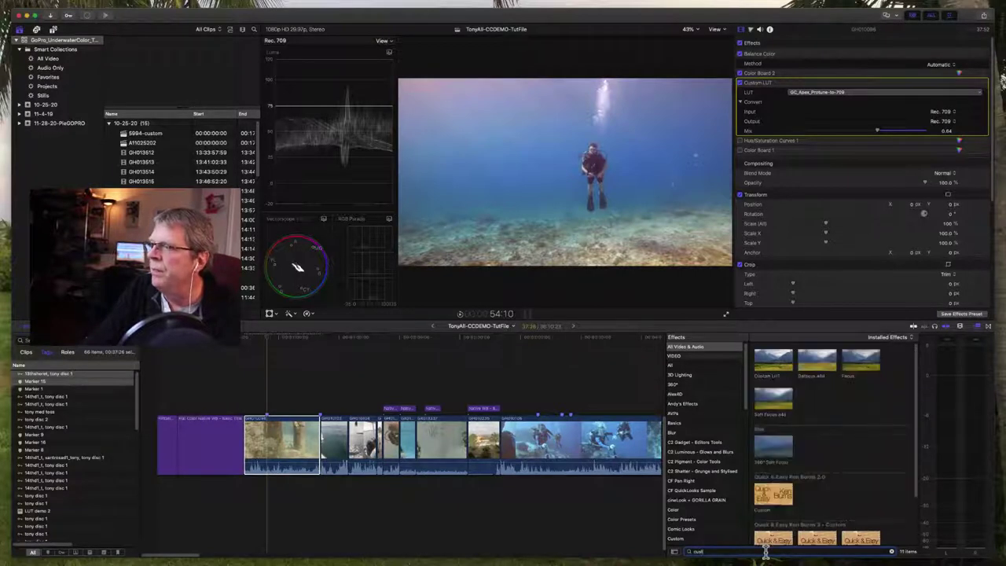
pyautogui.write('om')
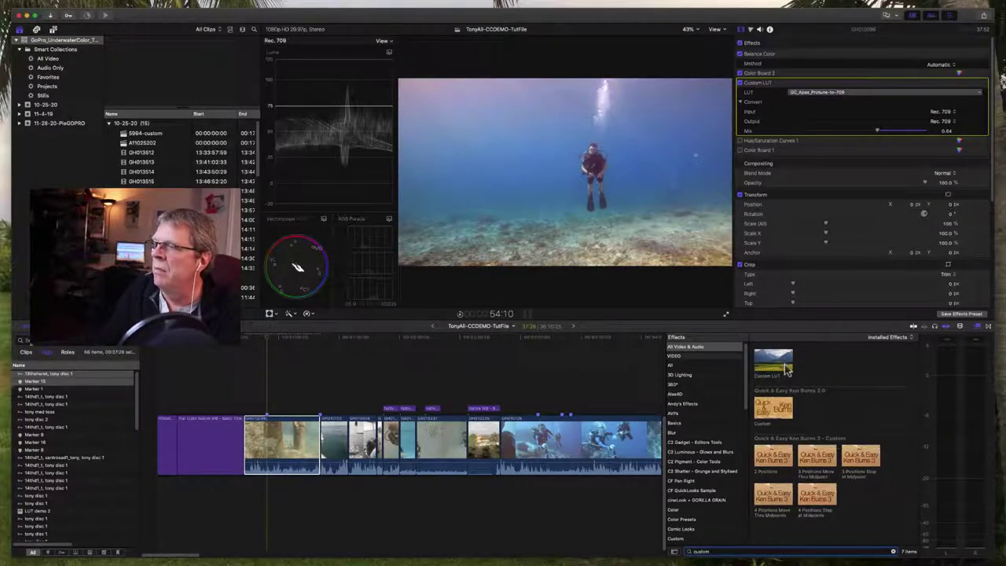
pyautogui.moveTo(786, 370); pyautogui.dragTo(297, 441)
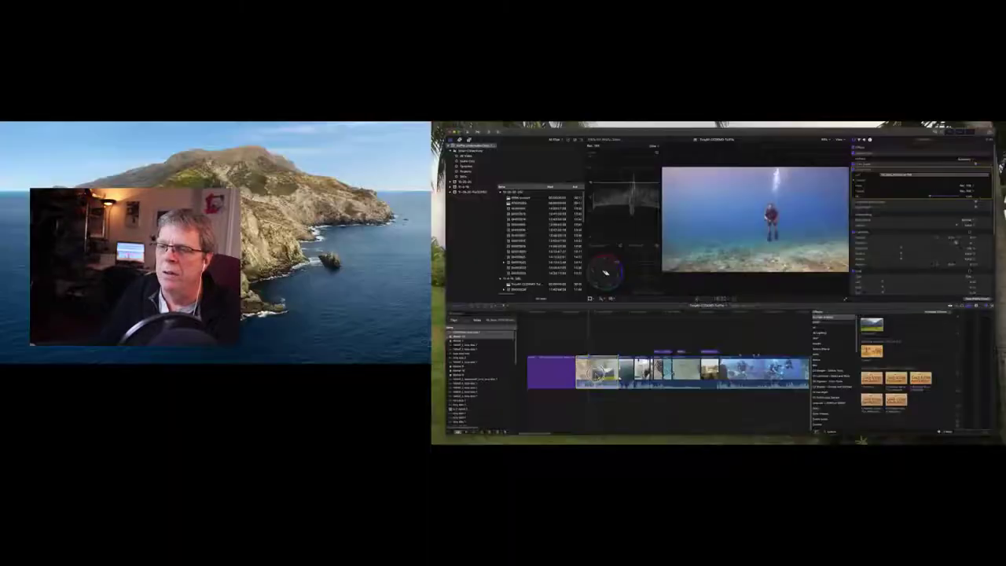
pyautogui.moveTo(598, 372); pyautogui.dragTo(599, 376)
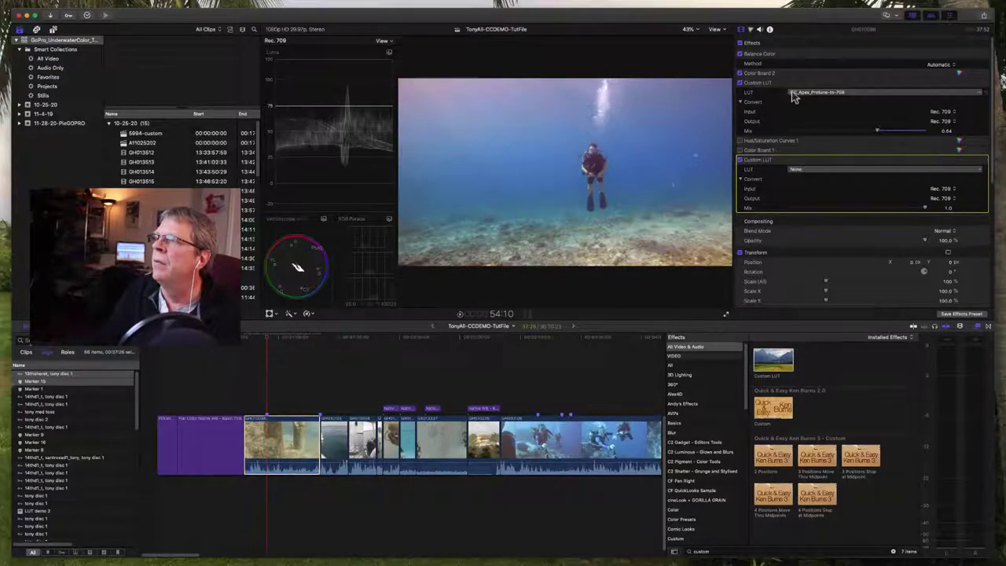
# - Turn off the original Custom LUT, browse to GC_Apex_Protune-to-709.cube for the new Custom LUT, and cancel the file selection
pyautogui.click(739, 83)
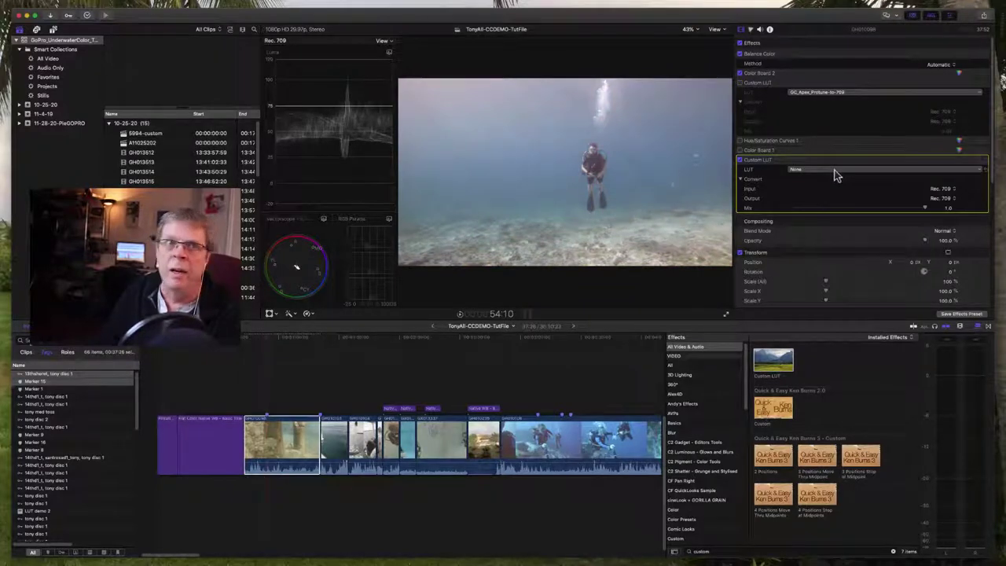
pyautogui.click(836, 172)
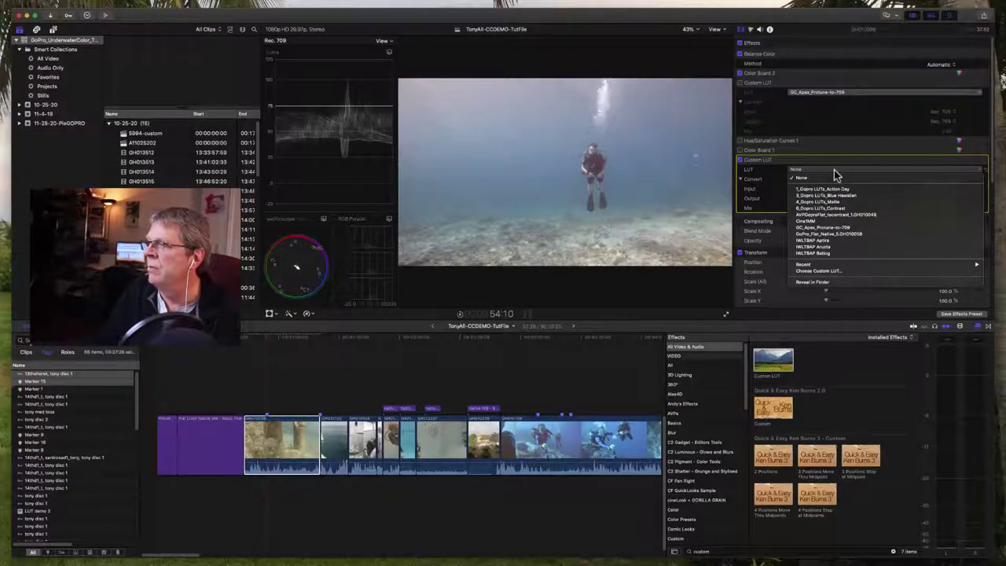
pyautogui.click(838, 272)
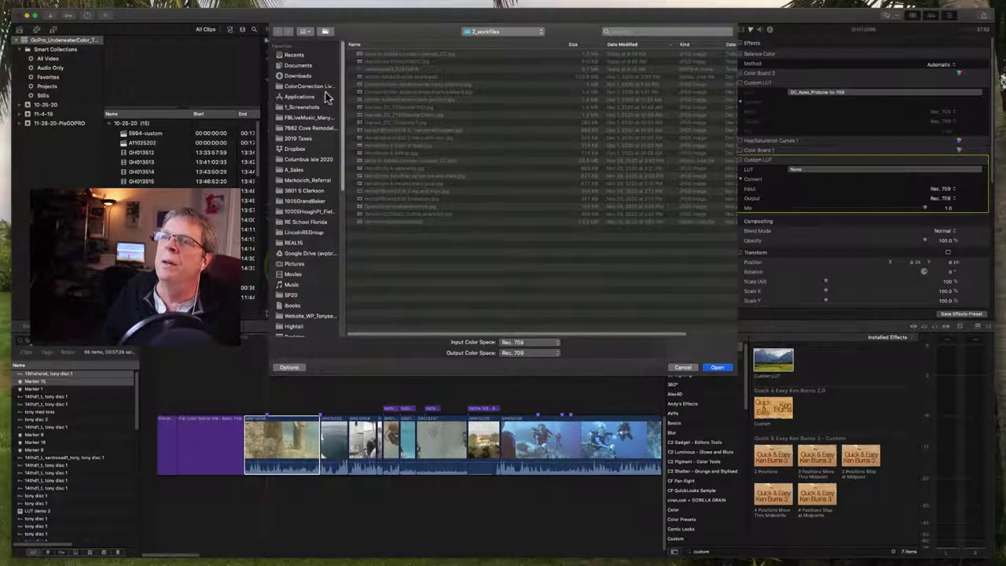
pyautogui.click(317, 88)
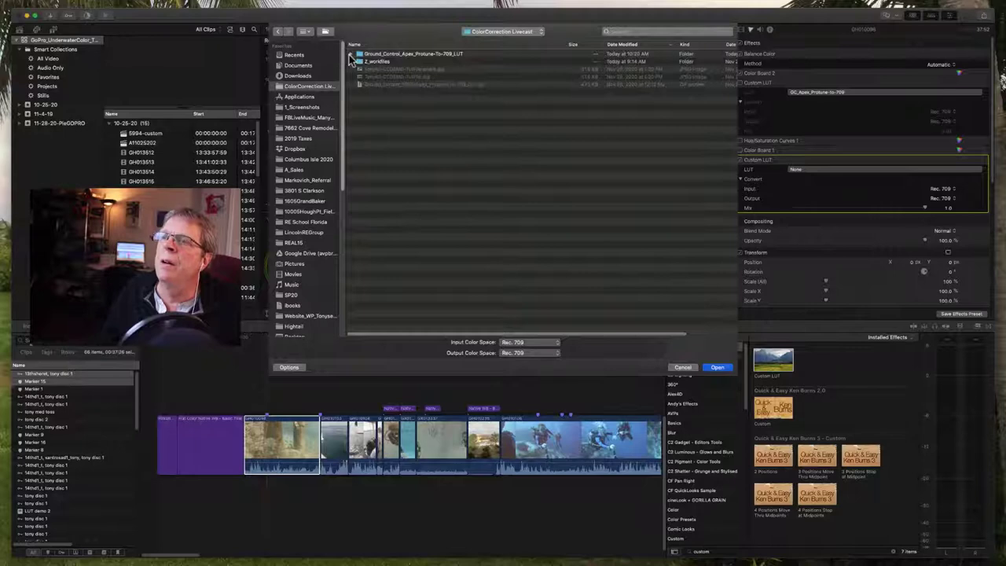
pyautogui.click(351, 54)
pyautogui.click(389, 70)
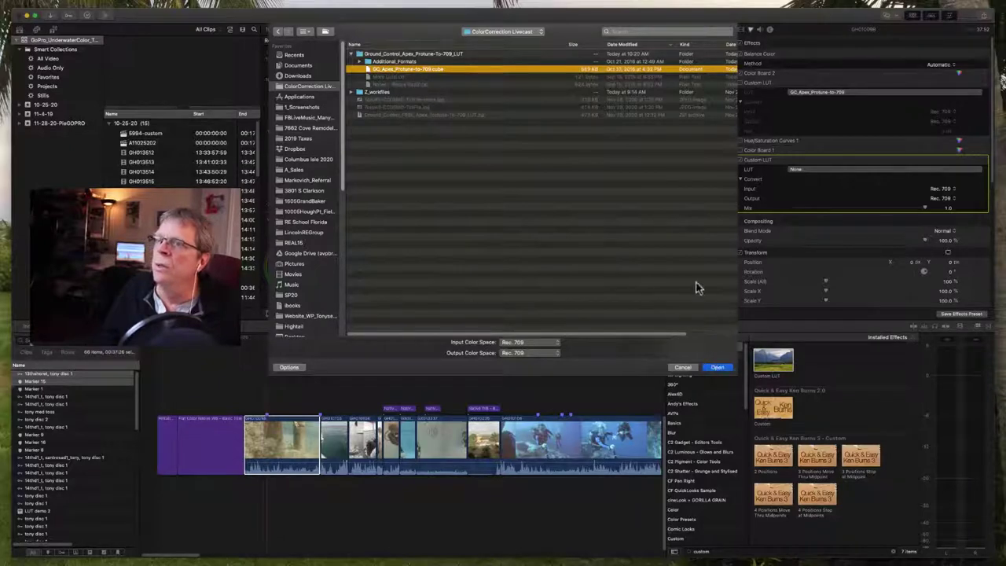
pyautogui.click(687, 371)
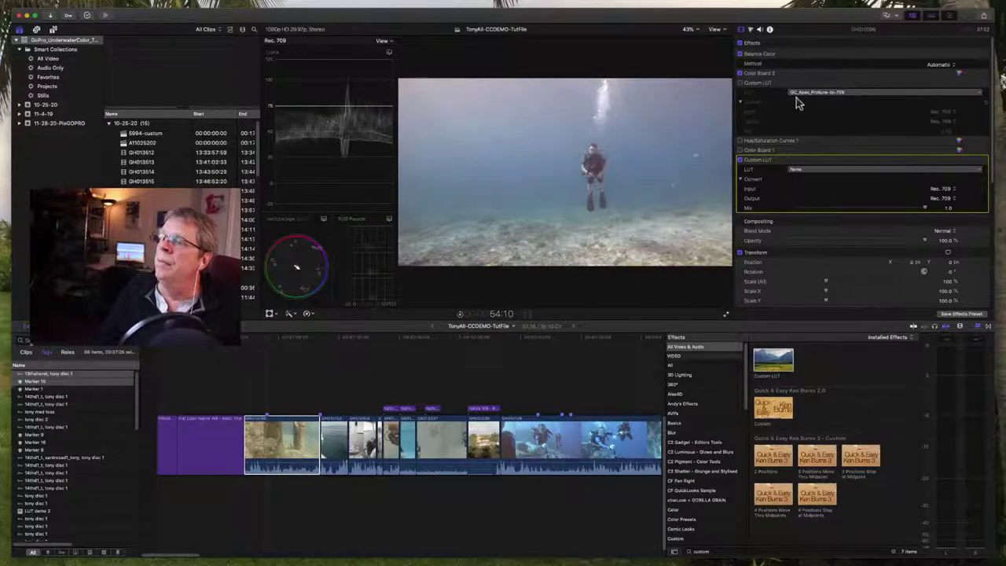
# - Delete the Balance Color, Color Board 2 and both Custom LUT effects from the underwater clip
pyautogui.click(273, 448)
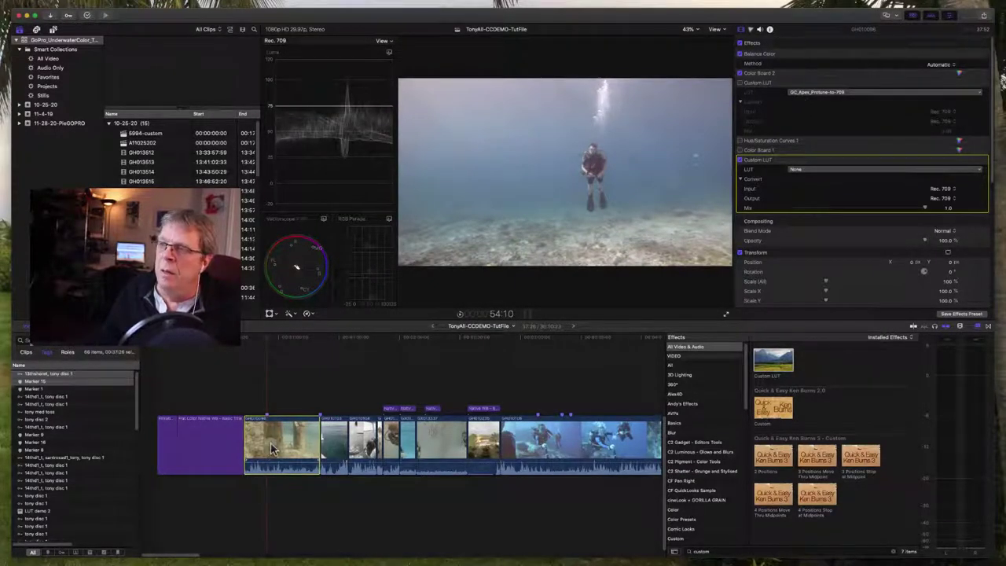
pyautogui.click(740, 43)
pyautogui.click(741, 55)
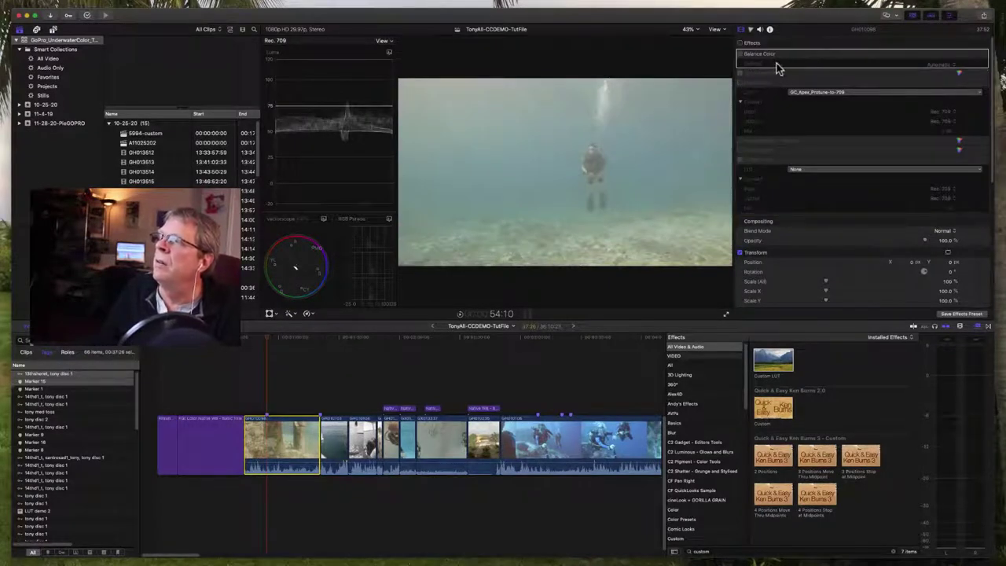
pyautogui.click(740, 43)
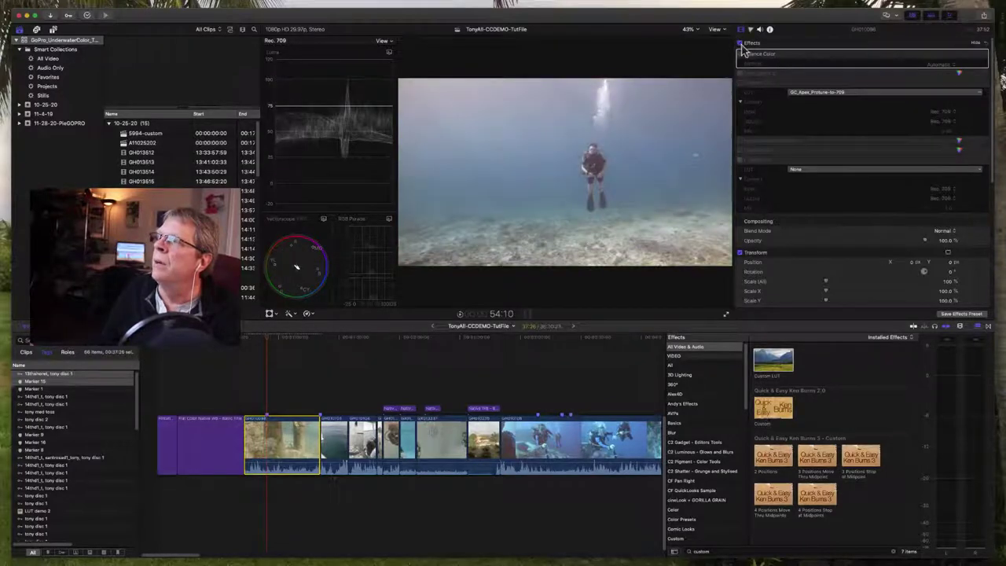
pyautogui.click(762, 87)
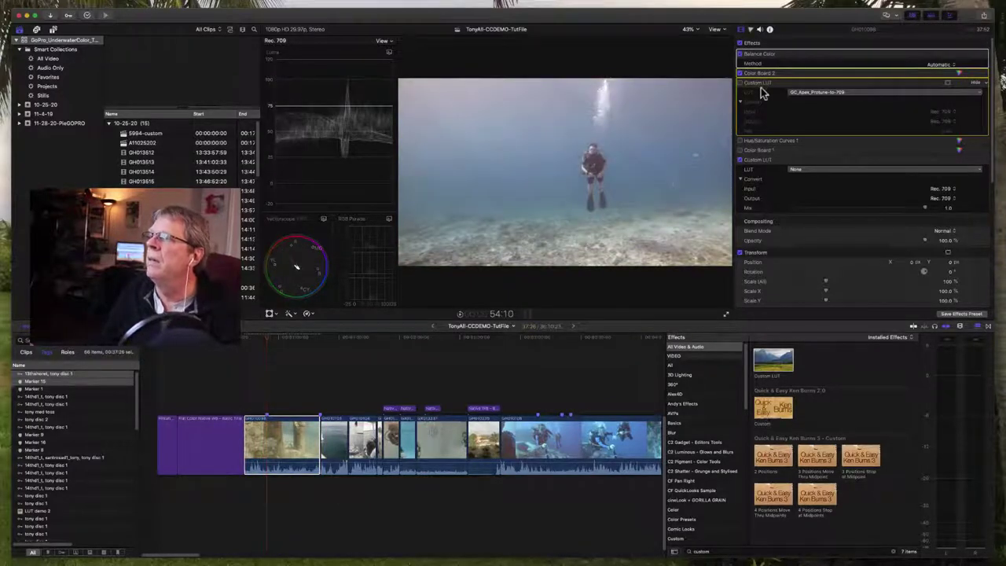
pyautogui.keyDown('super'); pyautogui.click(772, 164); pyautogui.keyUp('super')
pyautogui.keyDown('super'); pyautogui.click(777, 149); pyautogui.keyUp('super')
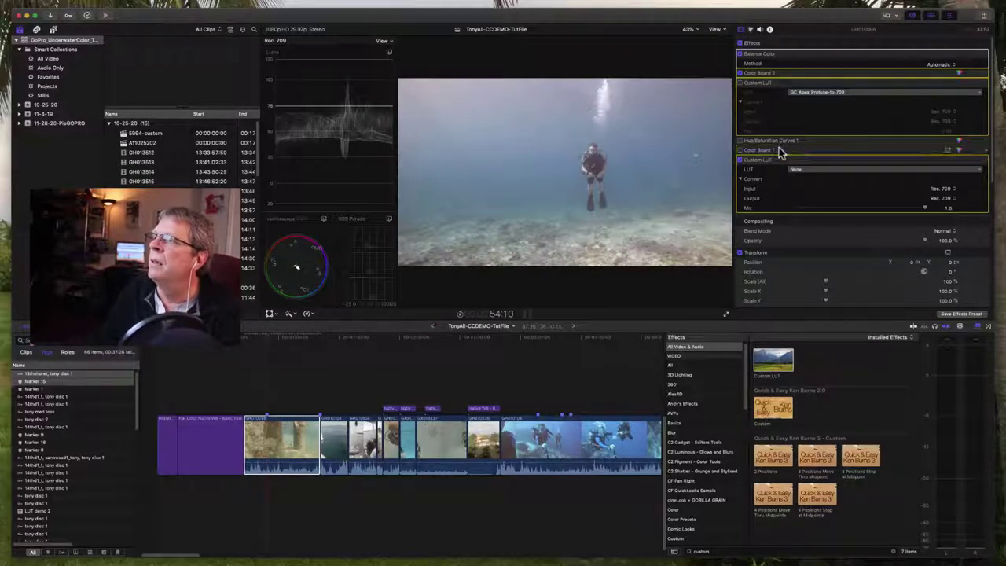
pyautogui.press('Delete')
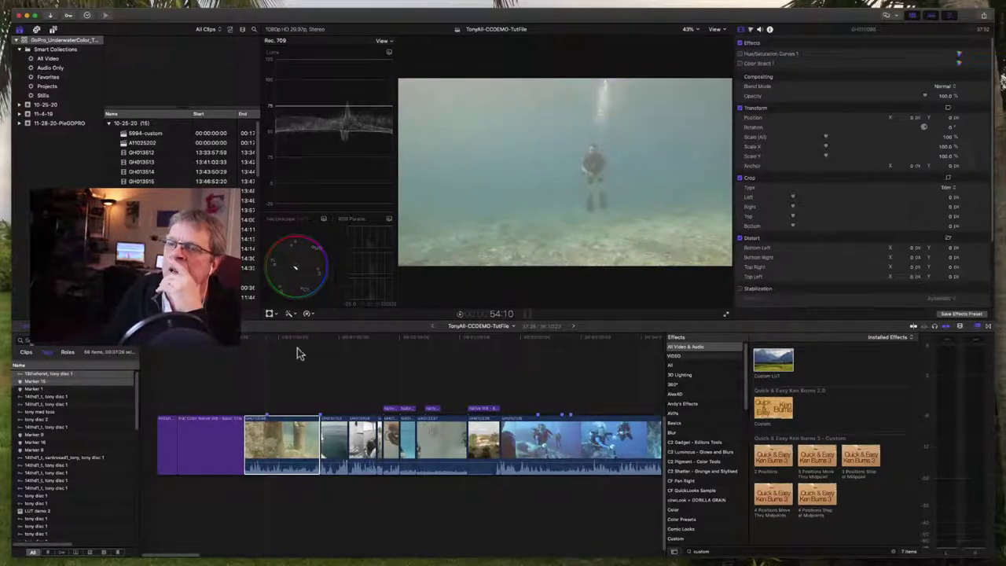
# - Move the playhead to the pilings shot at 1:04:21 and apply Balance Color to the clip
pyautogui.click(269, 342)
pyautogui.moveTo(269, 342); pyautogui.dragTo(287, 340)
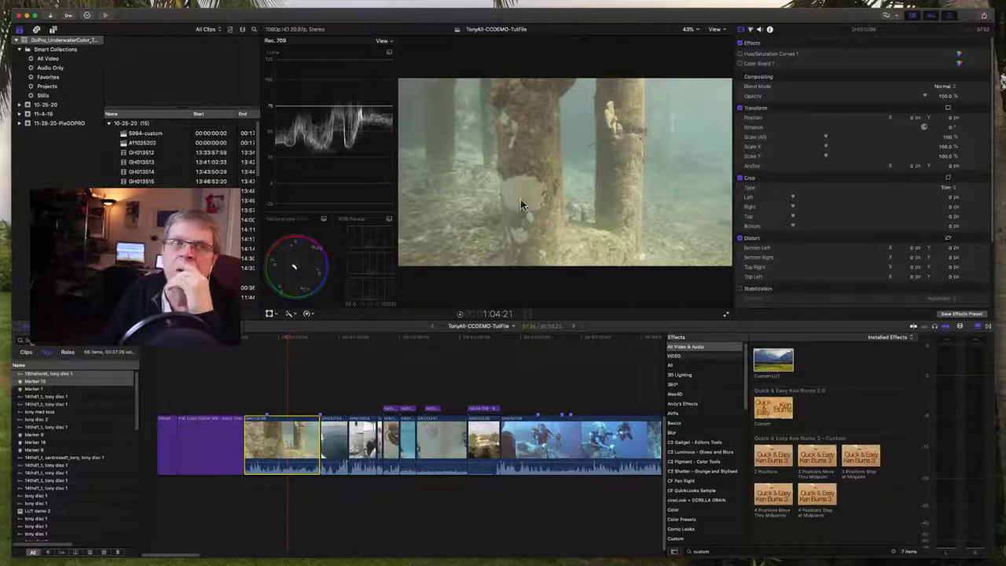
pyautogui.click(290, 314)
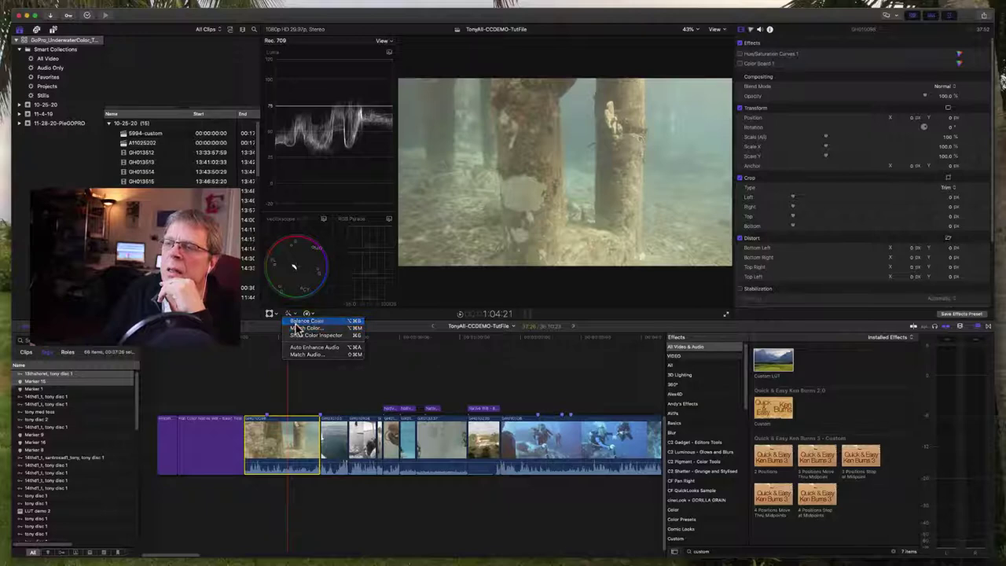
pyautogui.click(302, 321)
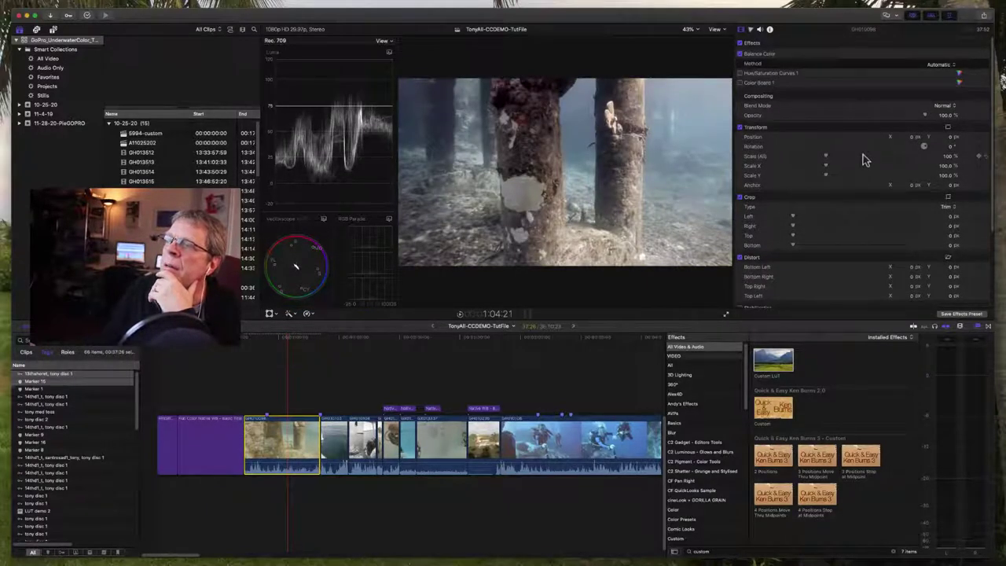
# - Set the Balance Color method to White Balance and sample the pale patch on the front piling
pyautogui.click(943, 64)
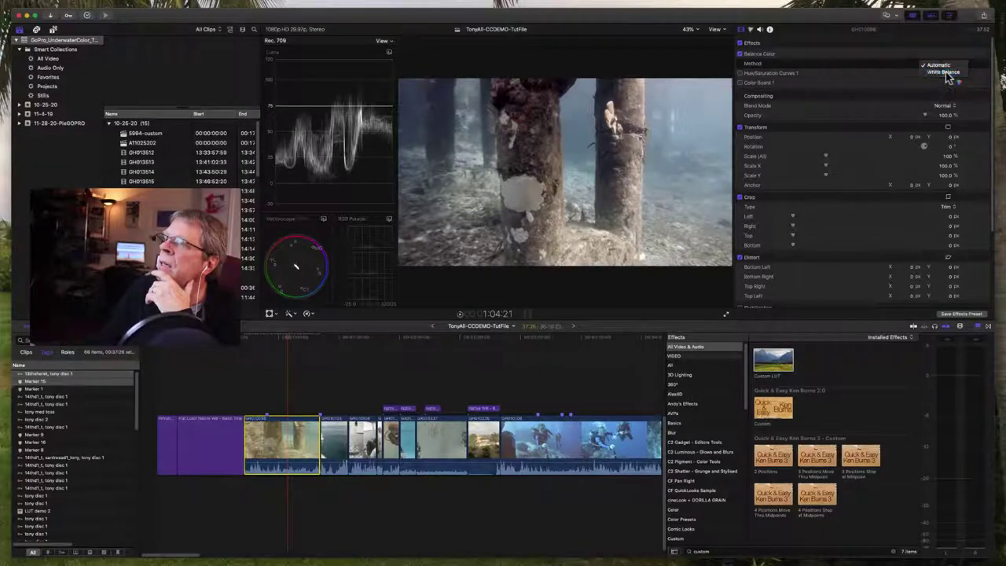
pyautogui.click(944, 72)
pyautogui.click(531, 188)
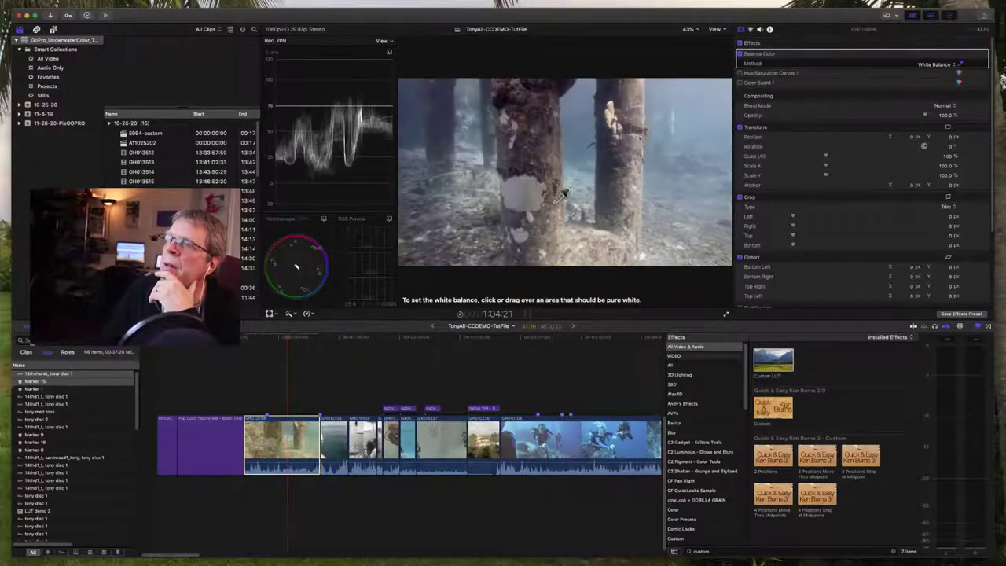
pyautogui.click(943, 66)
pyautogui.click(941, 65)
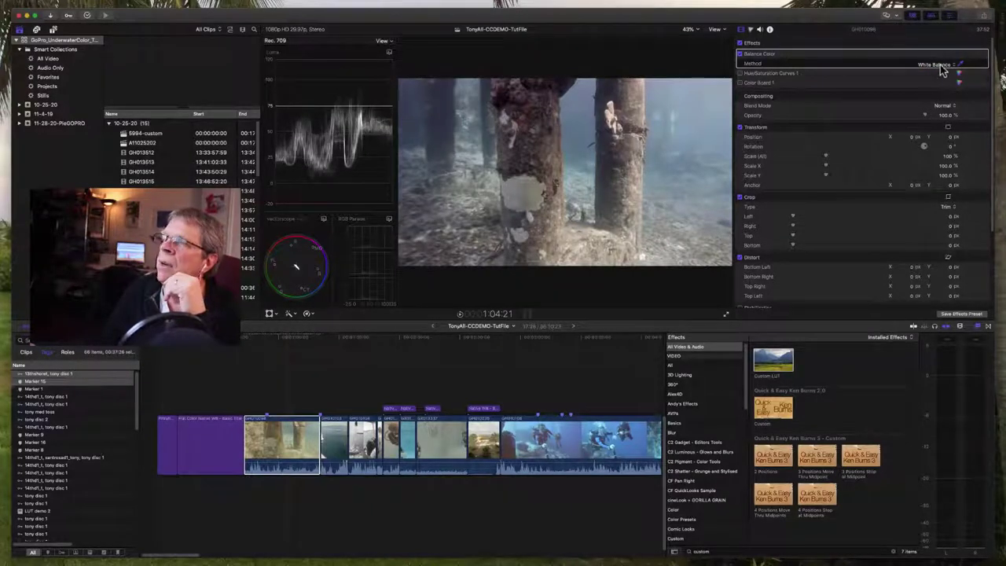
pyautogui.click(940, 72)
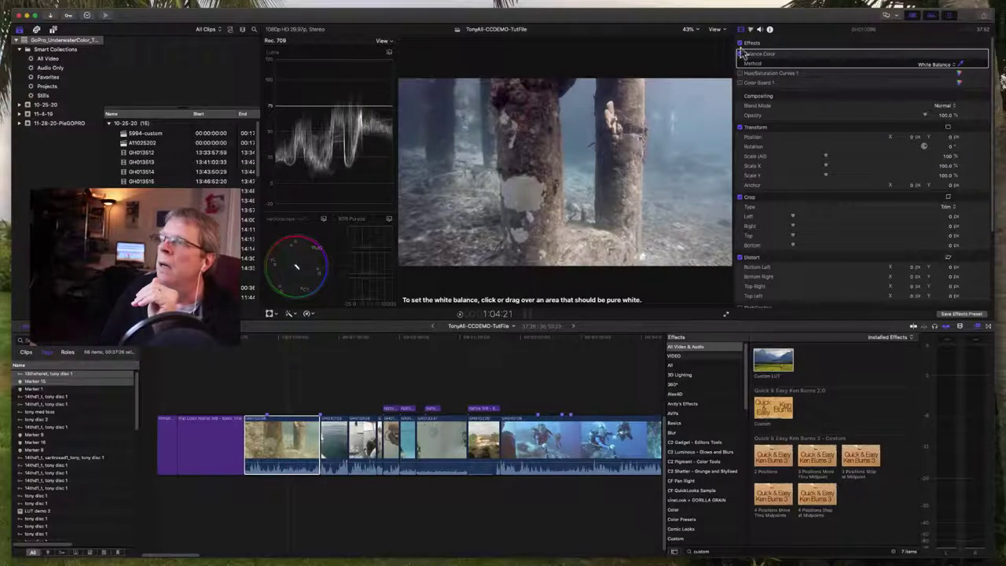
# - Hide the video scopes to inspect the enlarged pilings image, and show the scopes again
pyautogui.click(715, 30)
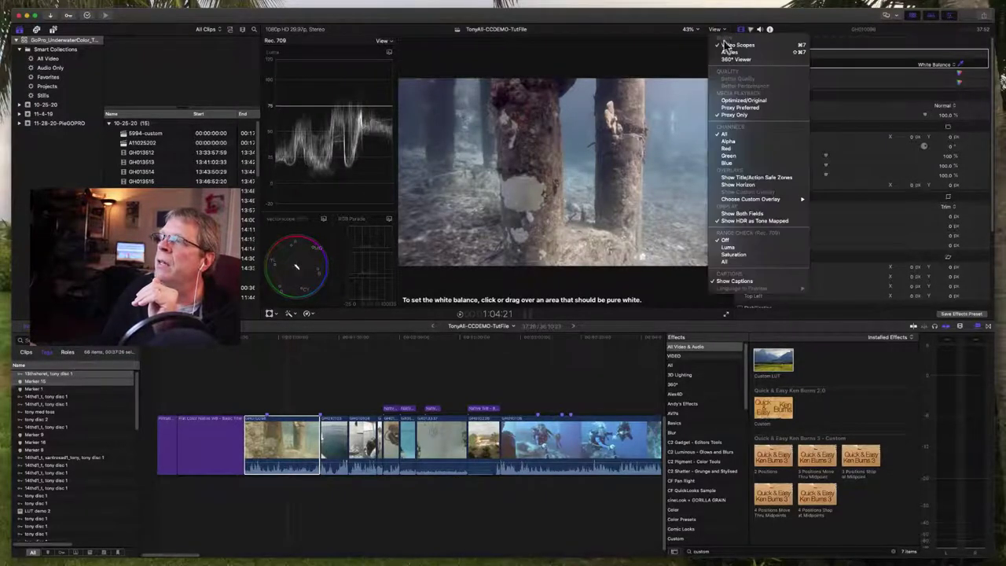
pyautogui.click(726, 45)
pyautogui.click(715, 30)
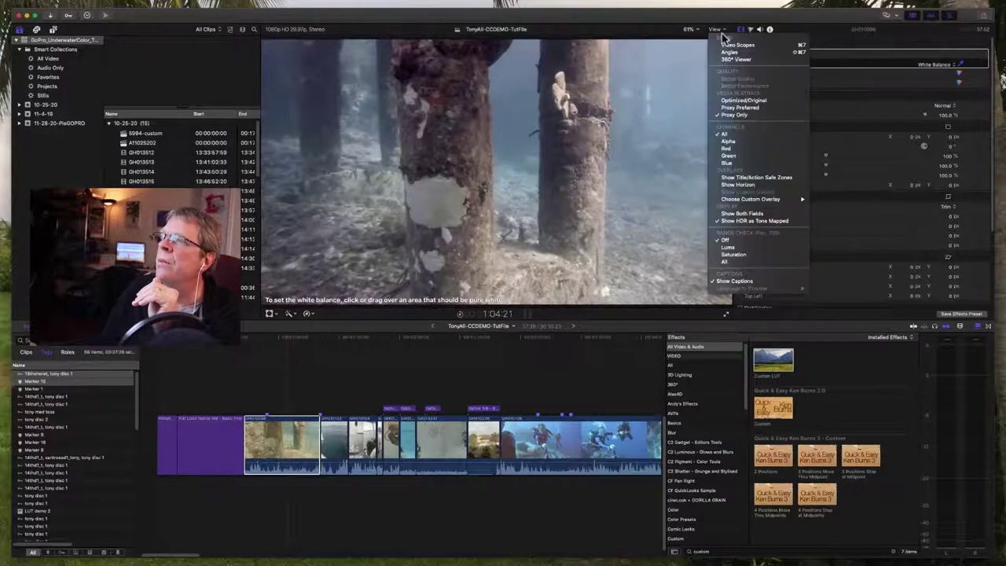
pyautogui.click(721, 43)
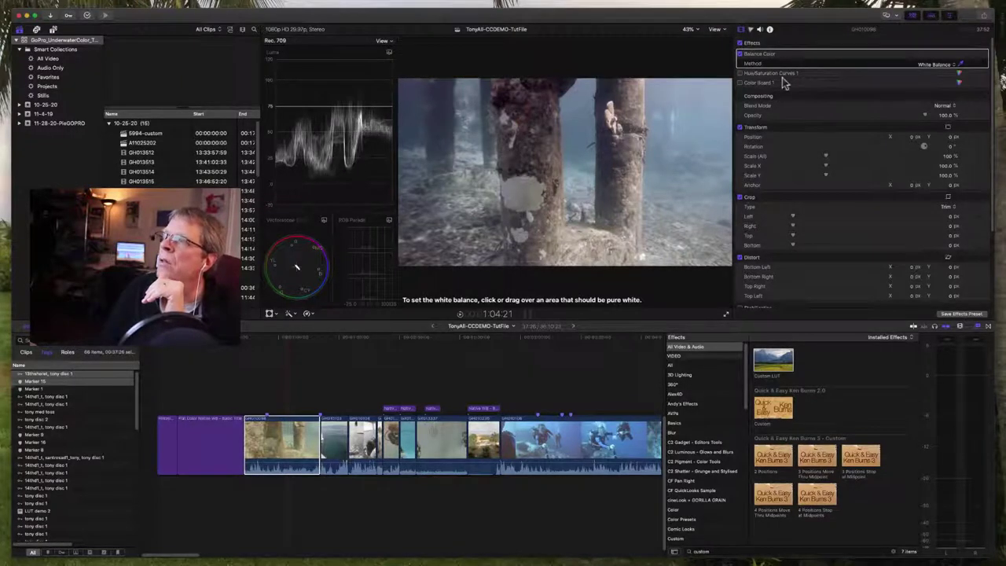
# - Turn on Color Board 1, raise its Master exposure to 13%, and compare the image with the correction off and on
pyautogui.click(751, 31)
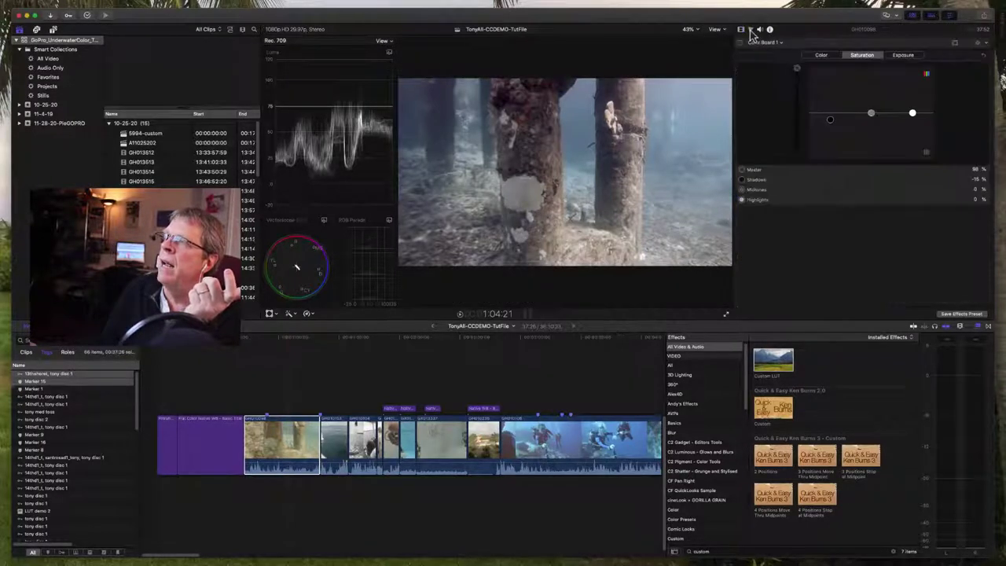
pyautogui.click(739, 43)
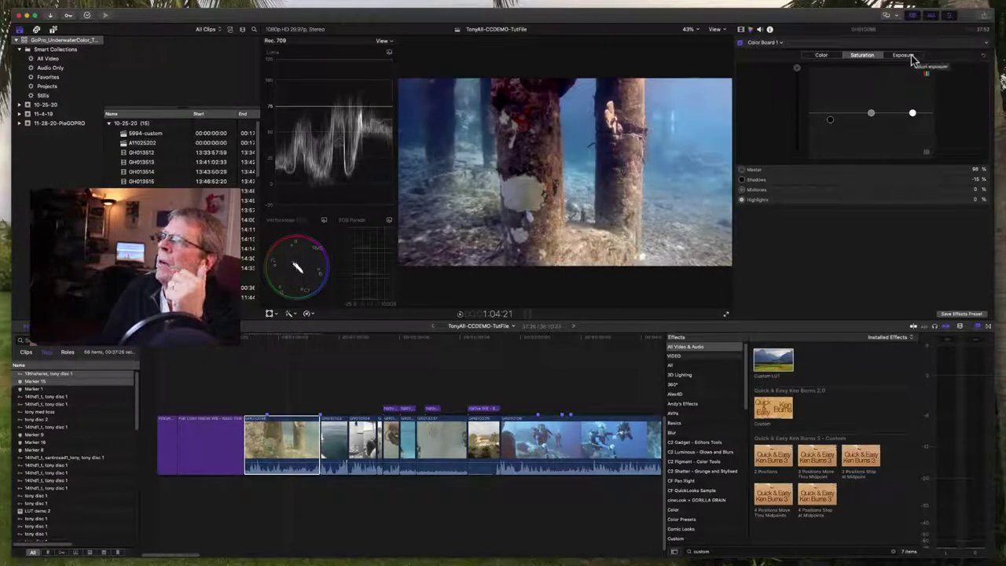
pyautogui.click(911, 55)
pyautogui.click(797, 112)
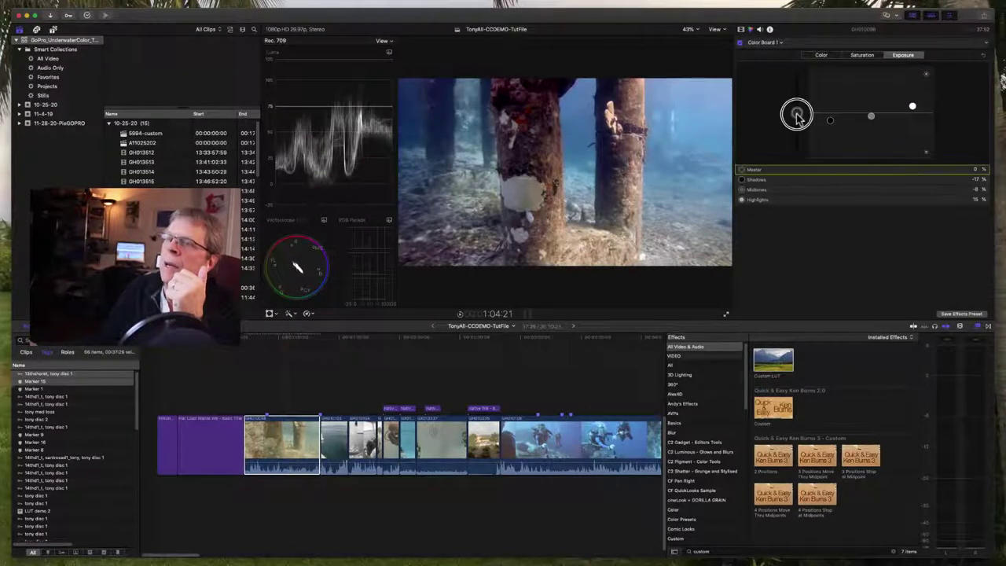
pyautogui.moveTo(797, 113); pyautogui.dragTo(799, 110)
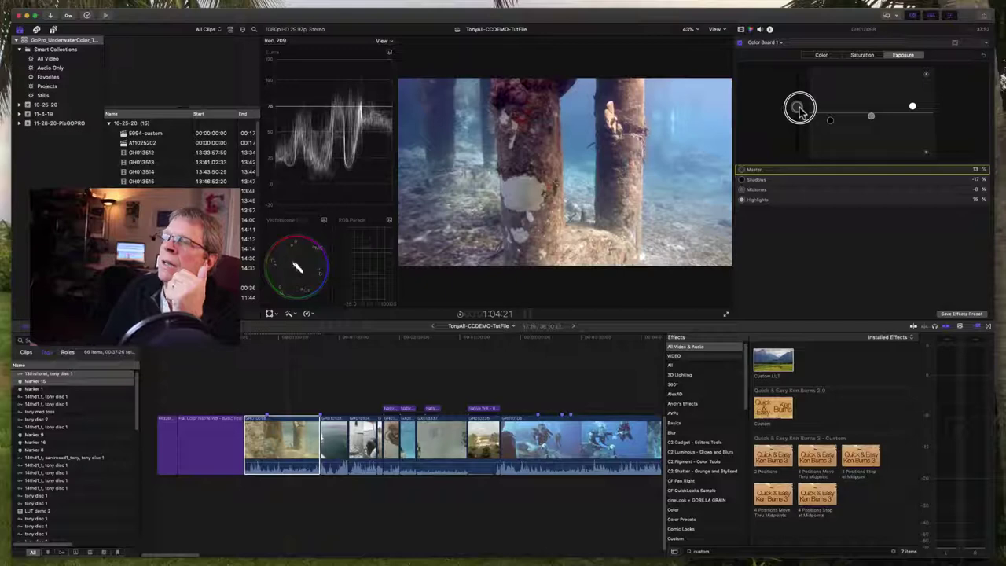
pyautogui.click(740, 43)
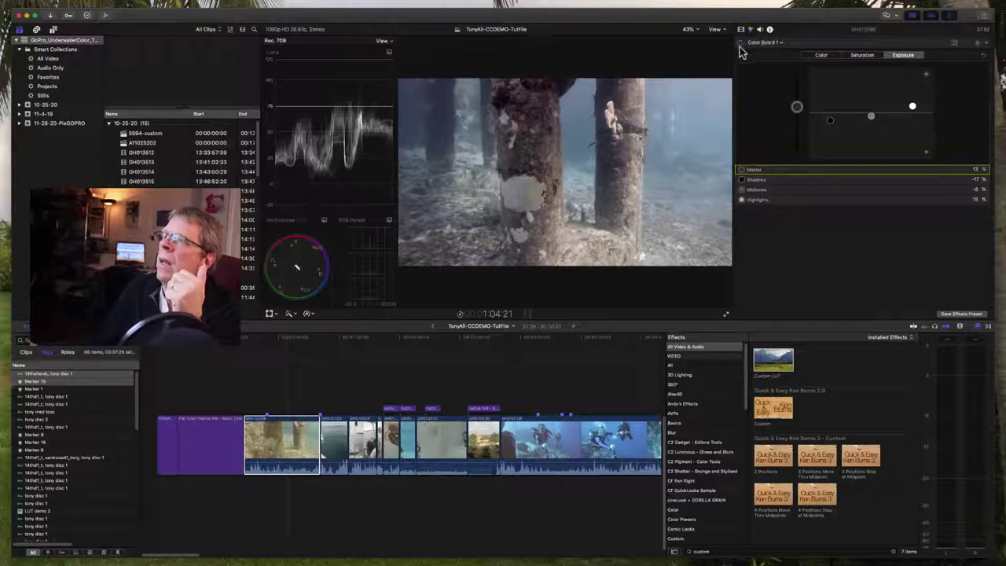
pyautogui.click(741, 44)
# - Move Color Board 1 above Hue/Saturation Curves 1 in the clip's effect order
pyautogui.click(740, 29)
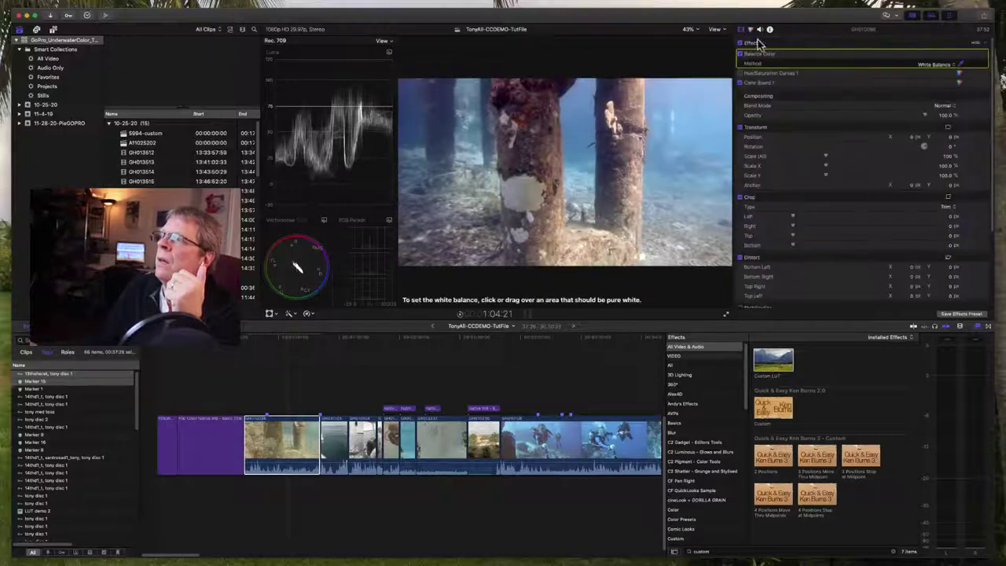
pyautogui.click(774, 84)
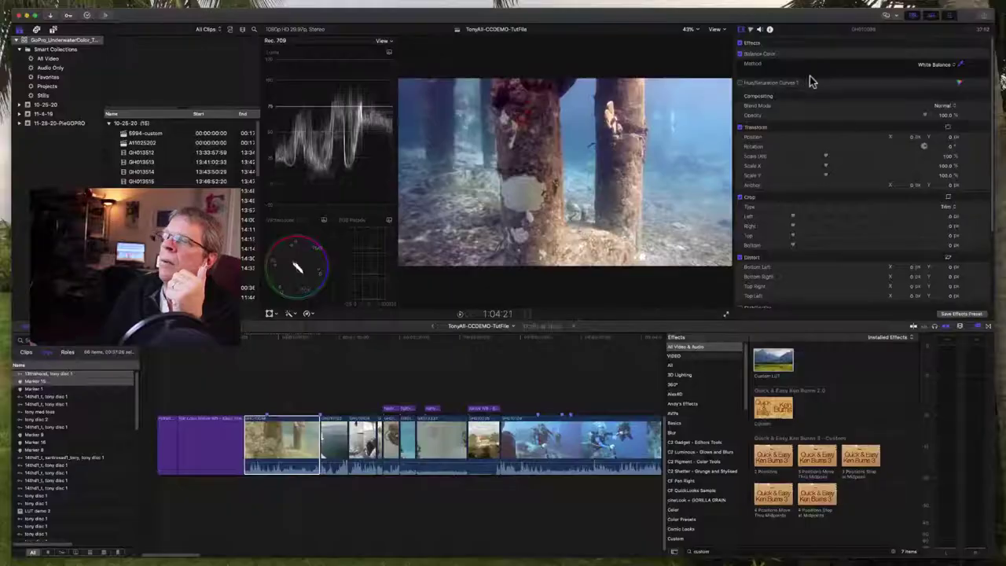
pyautogui.moveTo(812, 82); pyautogui.dragTo(826, 72)
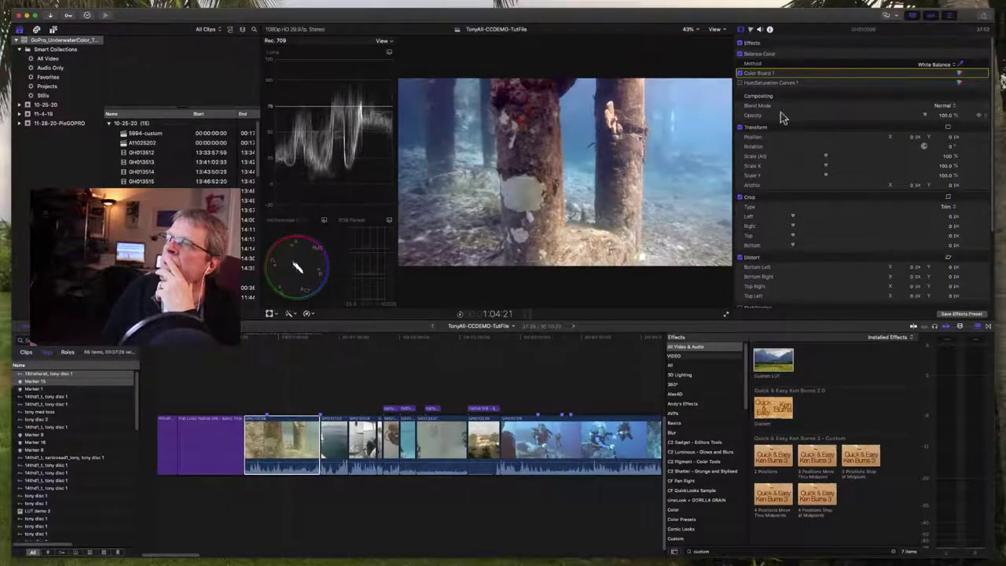
# - Reset the Saturation settings of Color Board 1
pyautogui.click(959, 73)
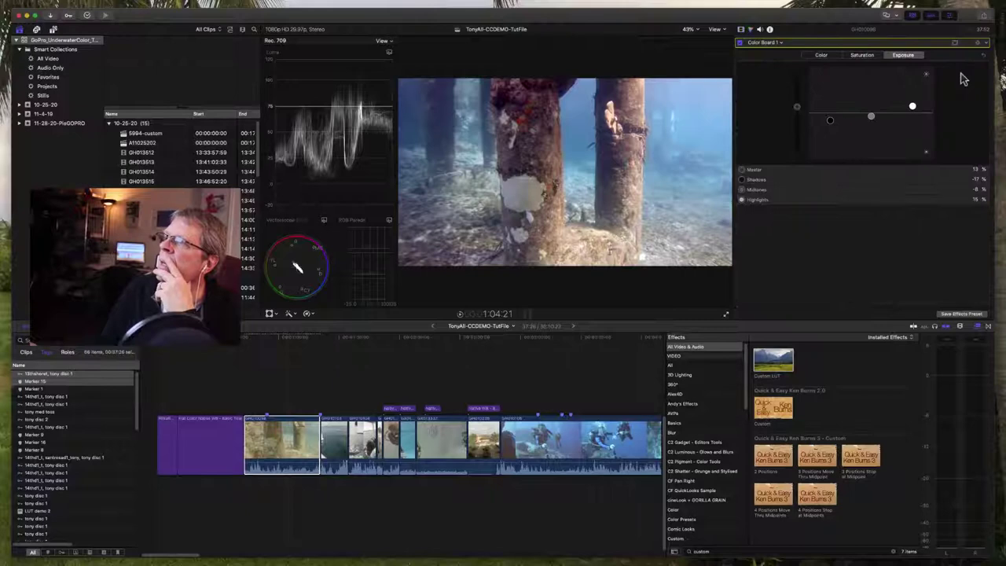
pyautogui.click(861, 55)
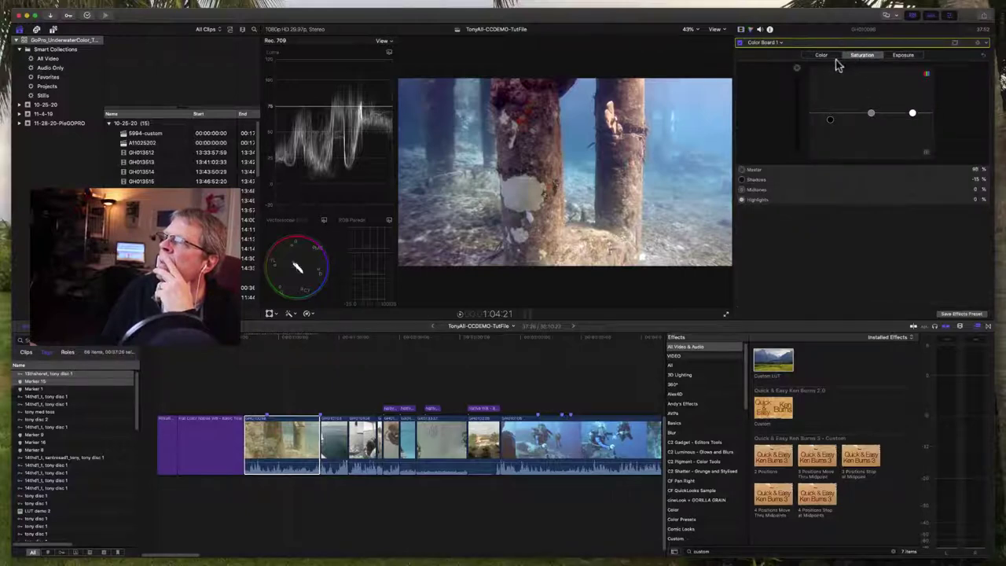
pyautogui.click(983, 55)
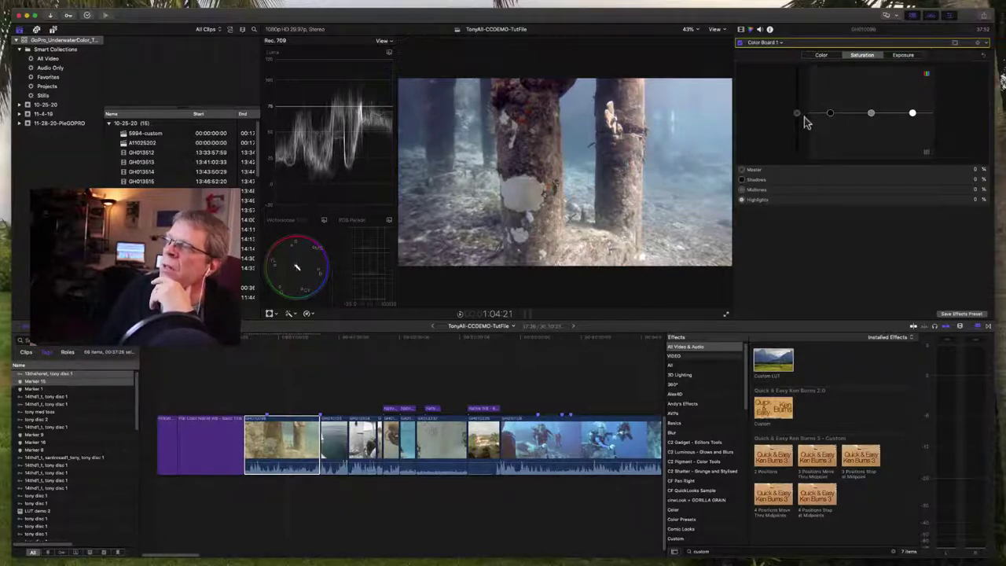
# - Try Color Board 1 saturation at 100% Master and about 57% Midtones, and reset the saturation
pyautogui.moveTo(796, 118); pyautogui.dragTo(804, 33)
pyautogui.moveTo(872, 115); pyautogui.dragTo(876, 88)
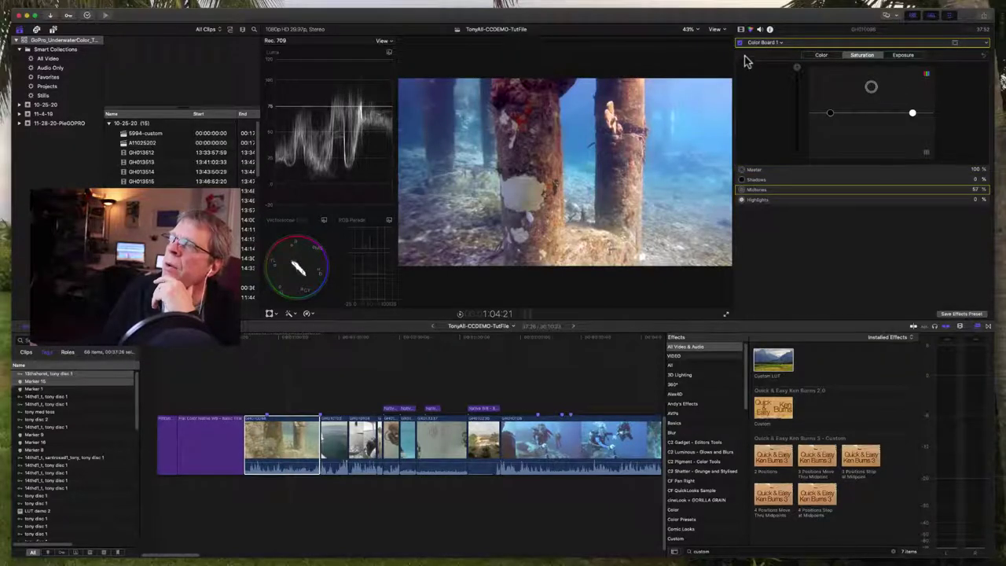
pyautogui.click(983, 55)
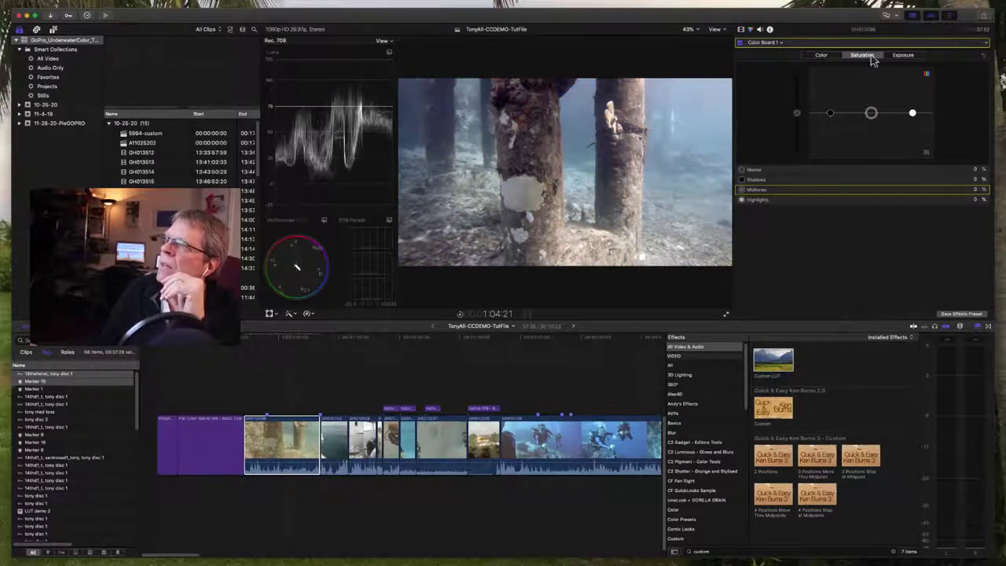
# - Apply a Custom LUT effect to the pilings clip and choose the GC_Apex_Protune-to-709 LUT
pyautogui.click(904, 55)
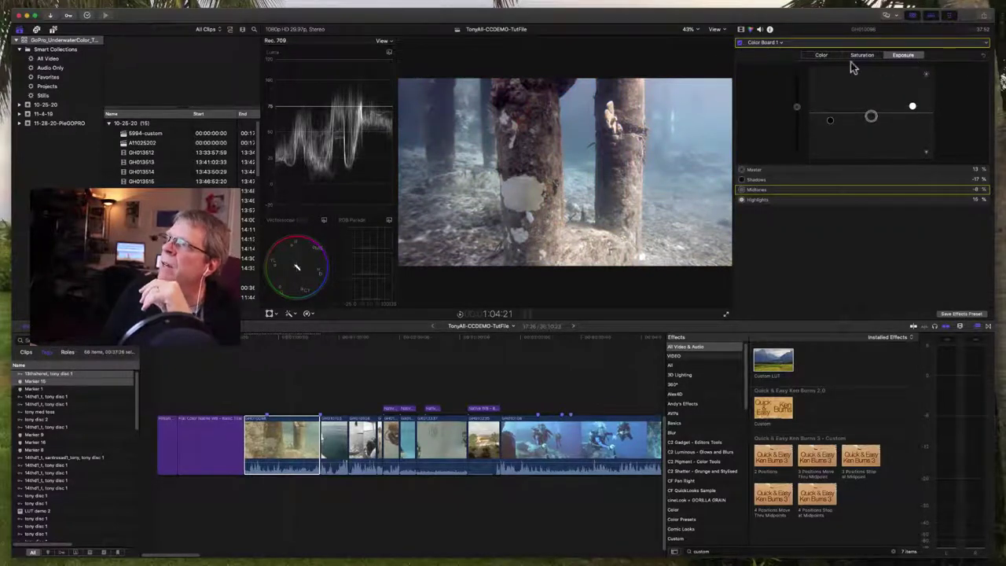
pyautogui.click(818, 55)
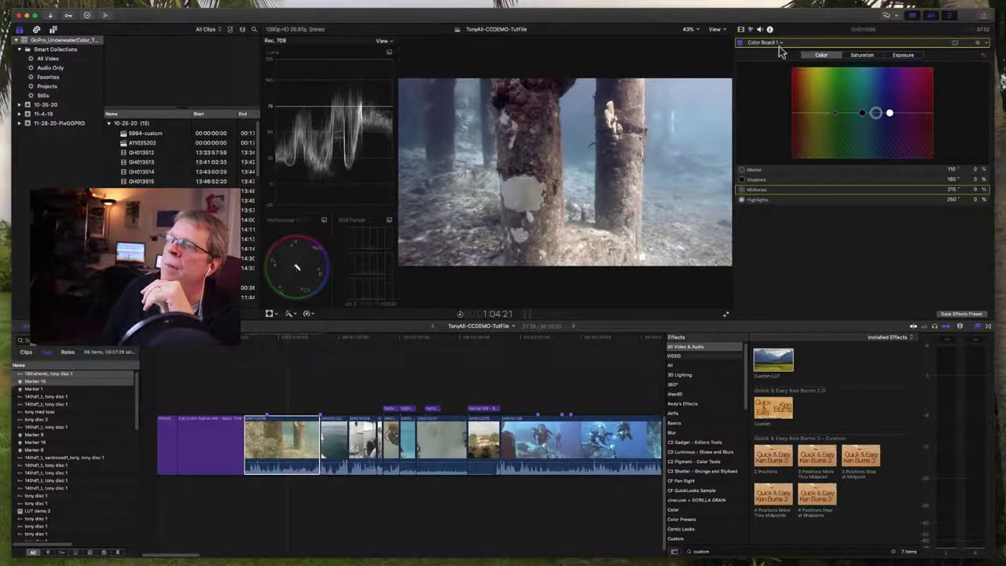
pyautogui.click(741, 33)
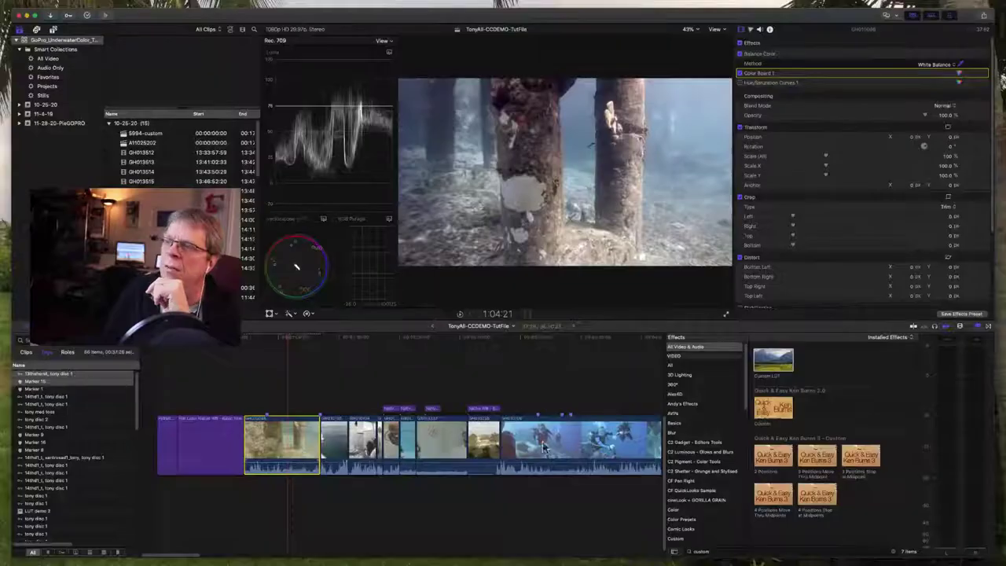
pyautogui.moveTo(545, 447); pyautogui.dragTo(546, 448)
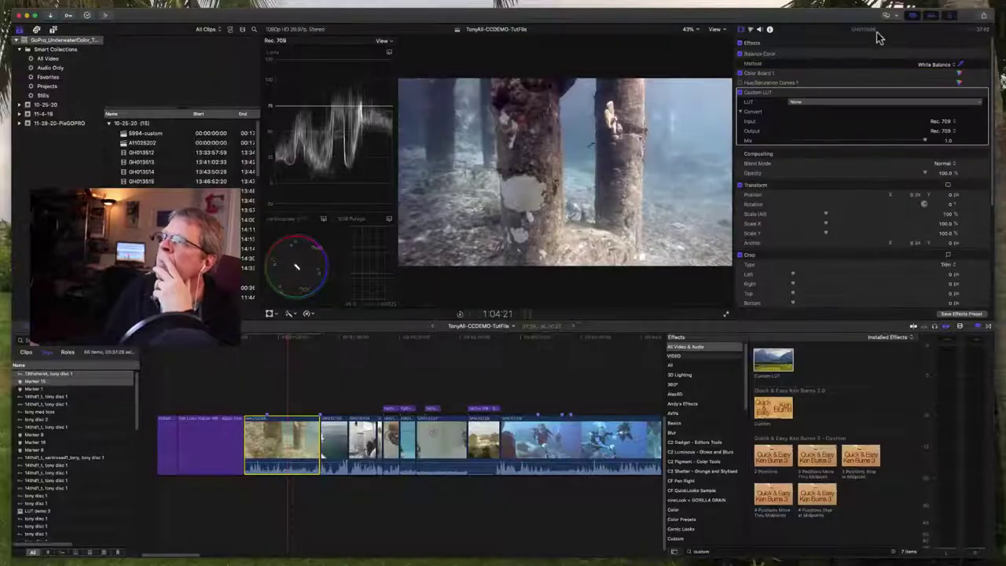
pyautogui.click(805, 104)
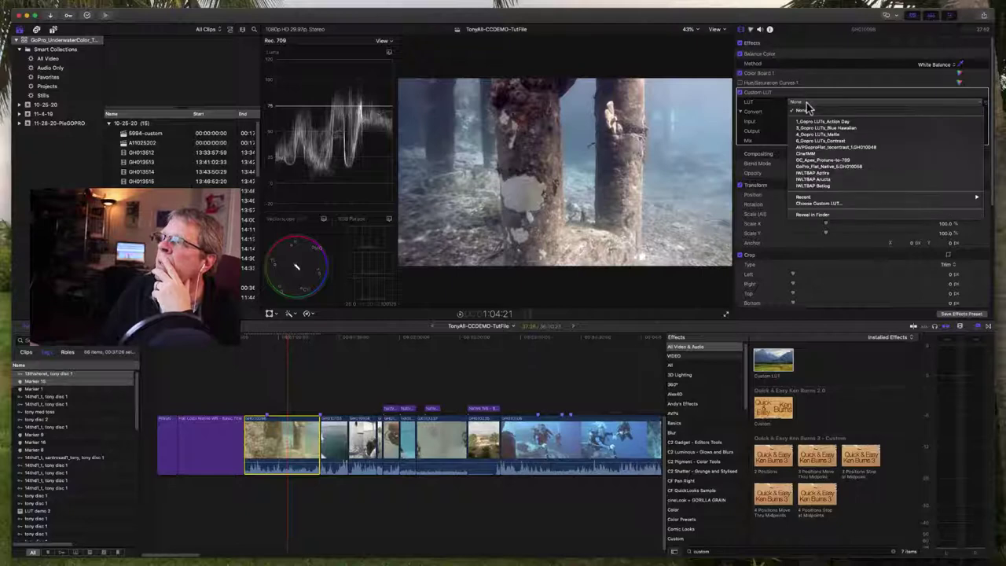
pyautogui.click(889, 161)
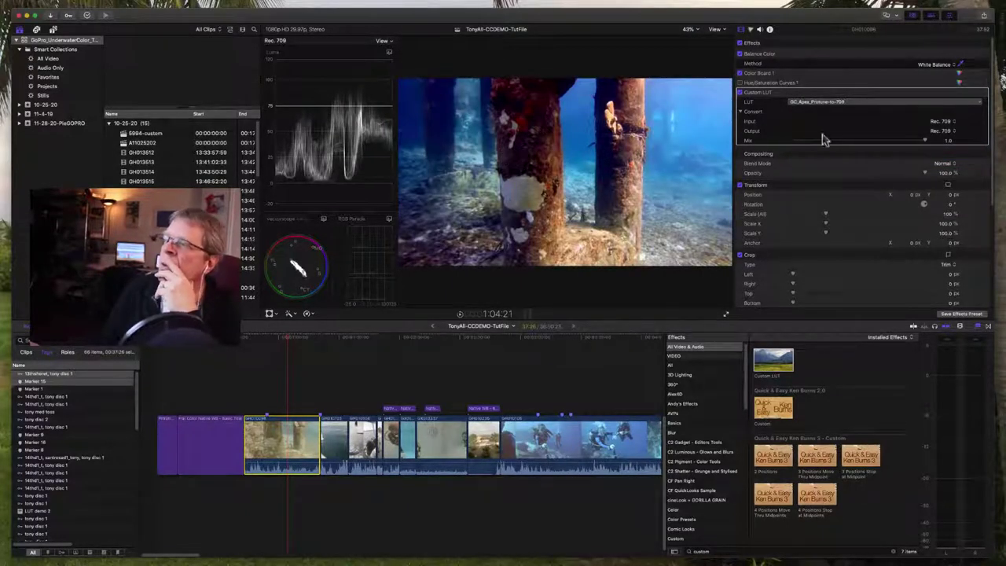
# - Compare the pilings shot with the Custom LUT effect off and on, leaving the effect on
pyautogui.click(740, 93)
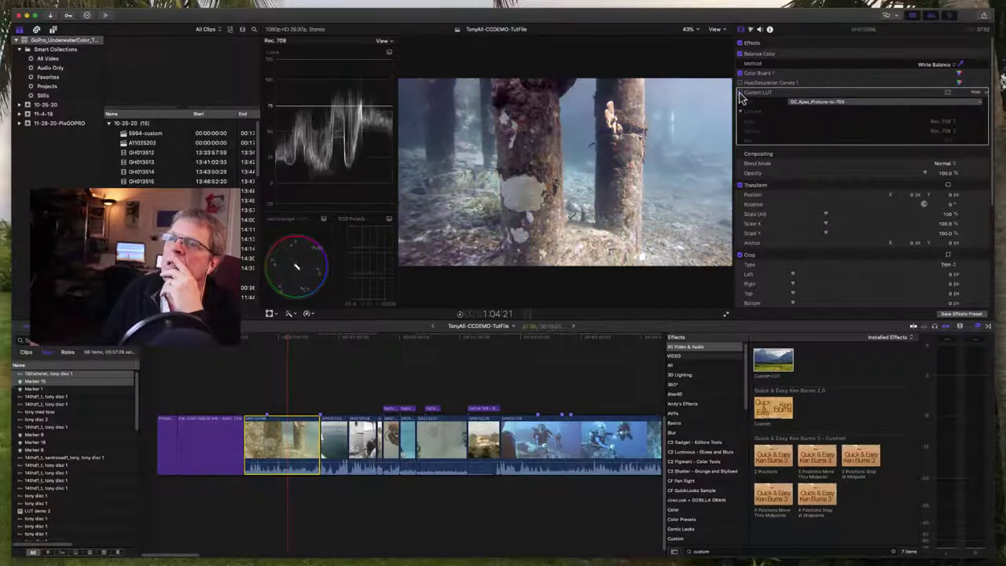
pyautogui.click(740, 93)
pyautogui.click(740, 93)
pyautogui.click(740, 92)
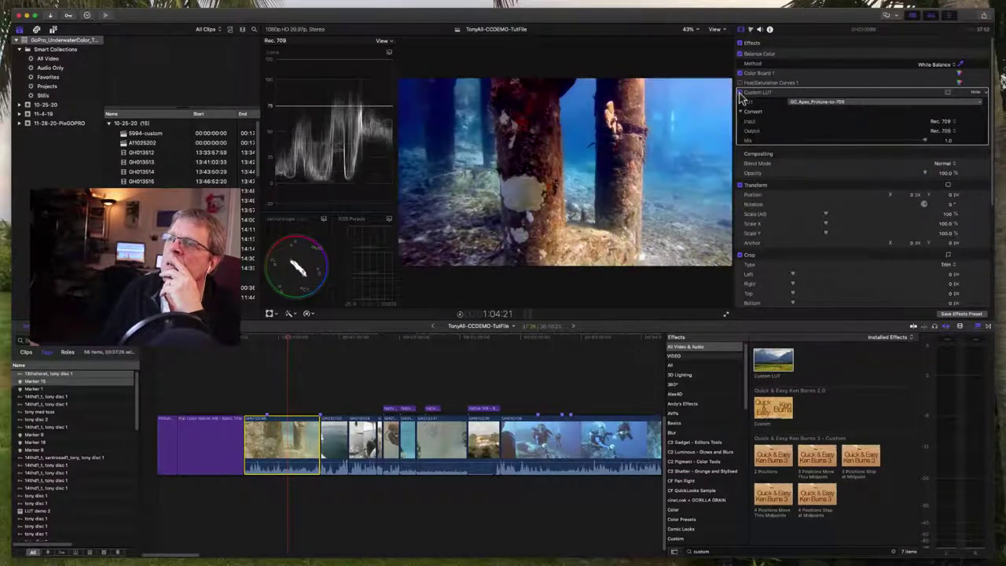
pyautogui.click(740, 93)
pyautogui.click(740, 93)
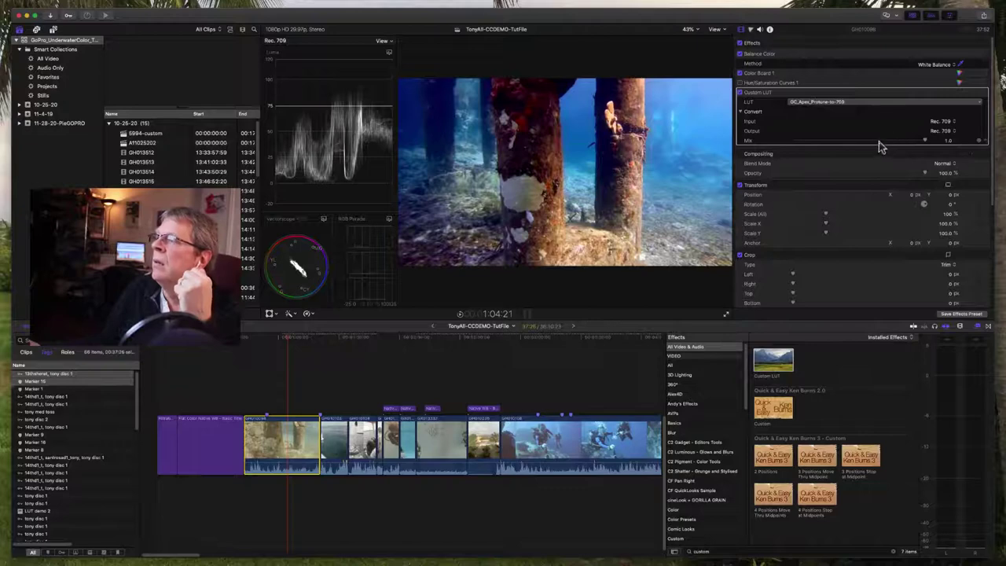
# - Lower the Custom LUT mix to 0.8 and move the effect above Hue/Saturation Curves 1
pyautogui.moveTo(880, 146); pyautogui.dragTo(901, 142)
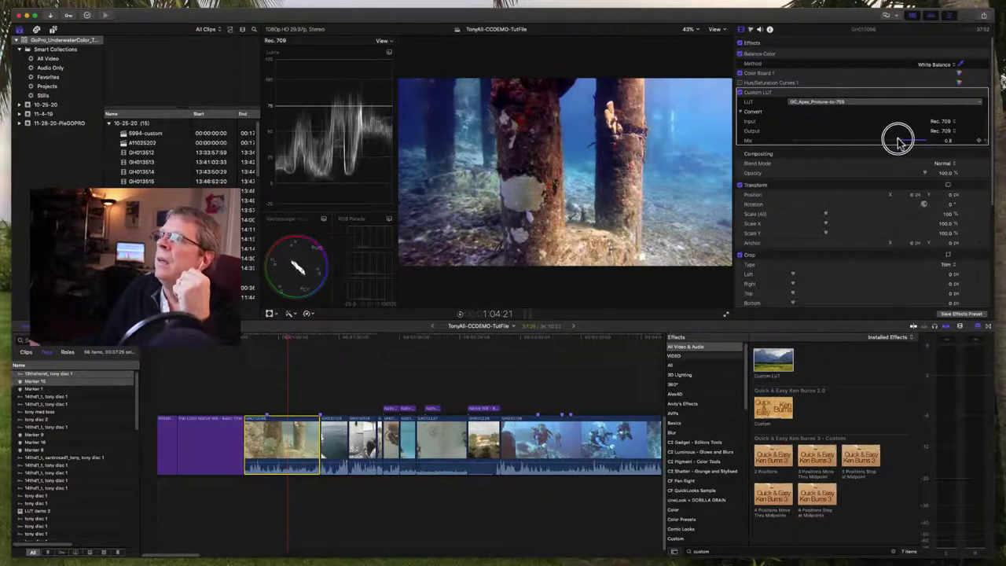
pyautogui.click(810, 81)
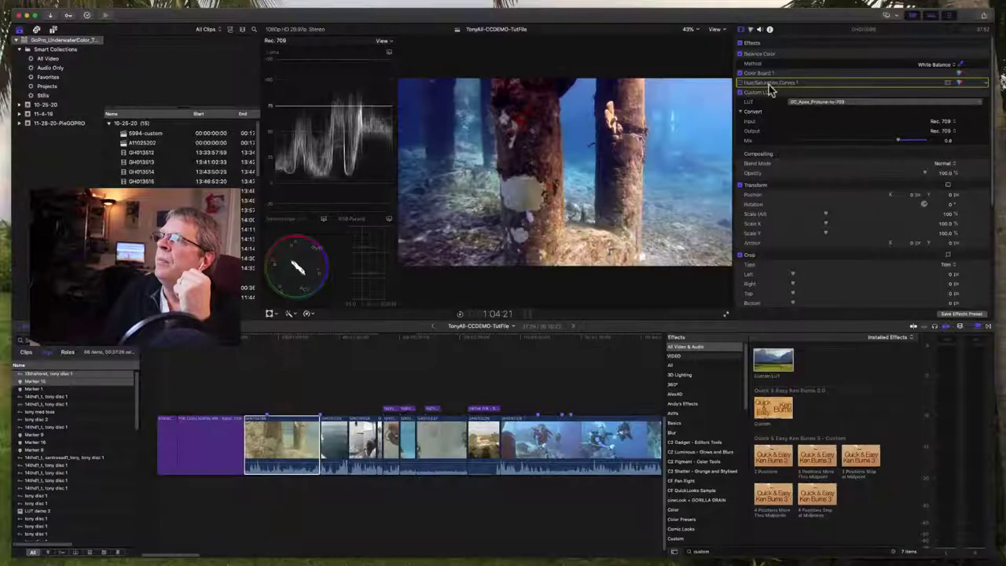
pyautogui.click(769, 83)
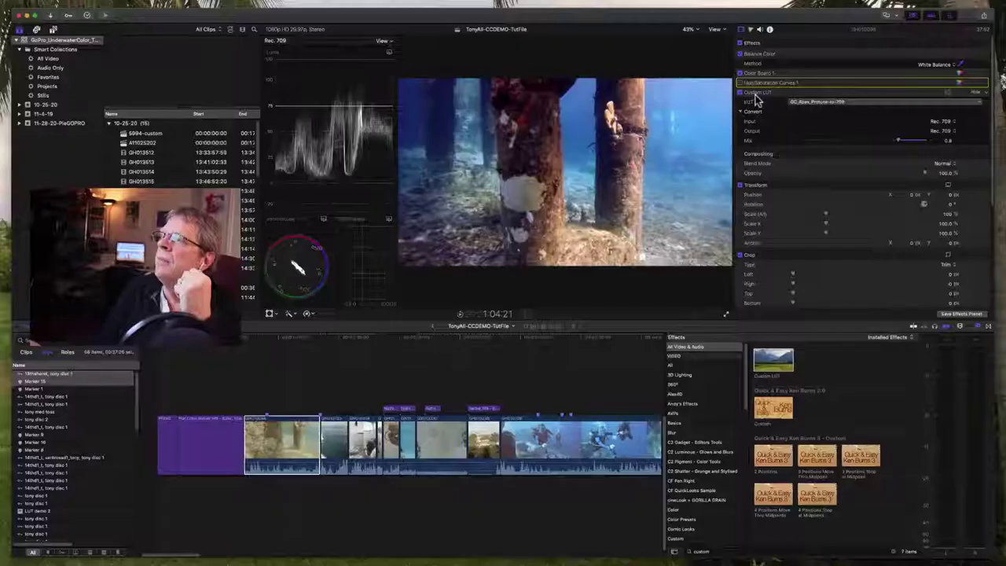
pyautogui.moveTo(757, 94); pyautogui.dragTo(788, 75)
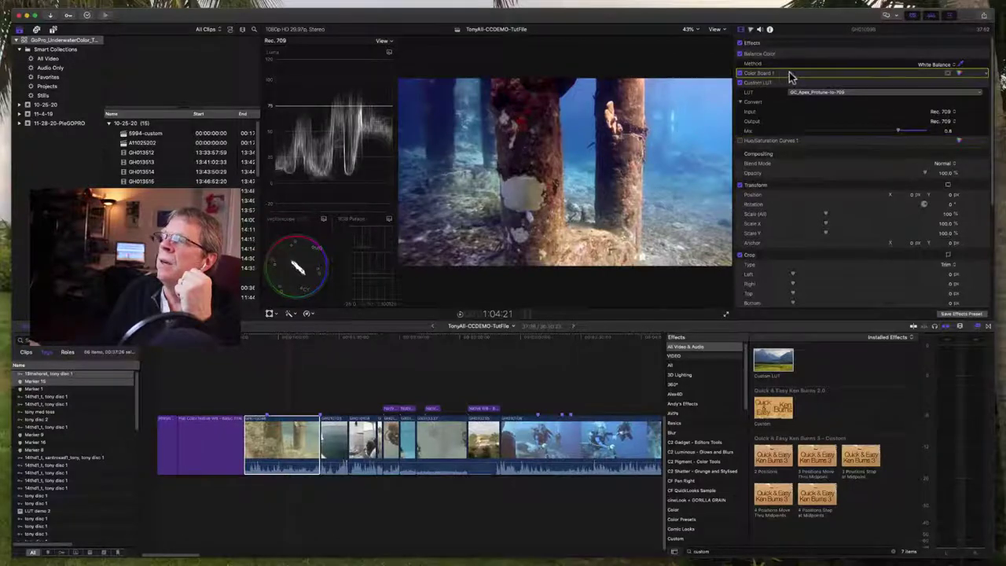
# - Adjust Color Board 1 exposure to about -19% Shadows, 14% Midtones and 12% Highlights
pyautogui.click(956, 72)
pyautogui.click(897, 58)
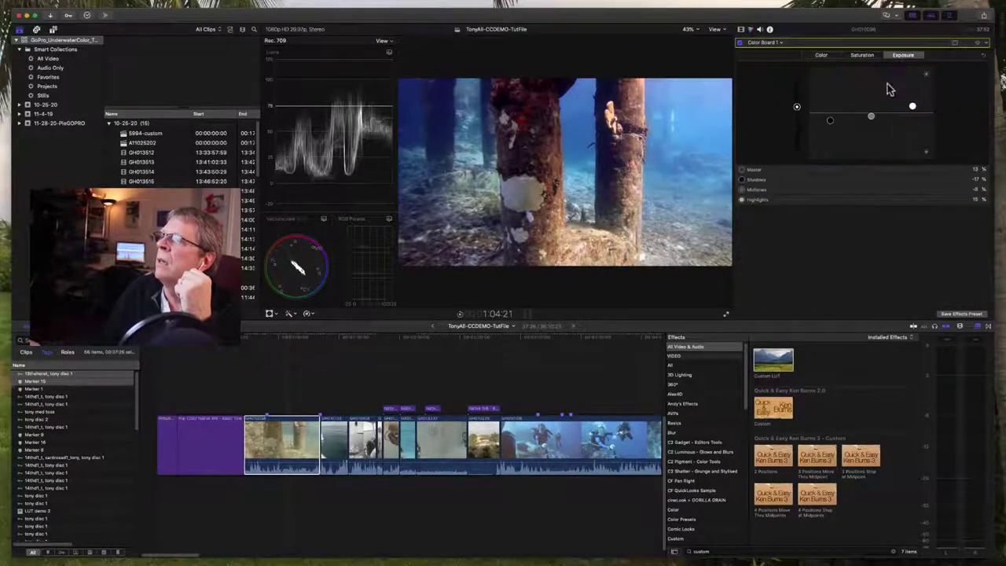
pyautogui.moveTo(873, 116); pyautogui.dragTo(830, 122)
pyautogui.moveTo(912, 109); pyautogui.dragTo(912, 109)
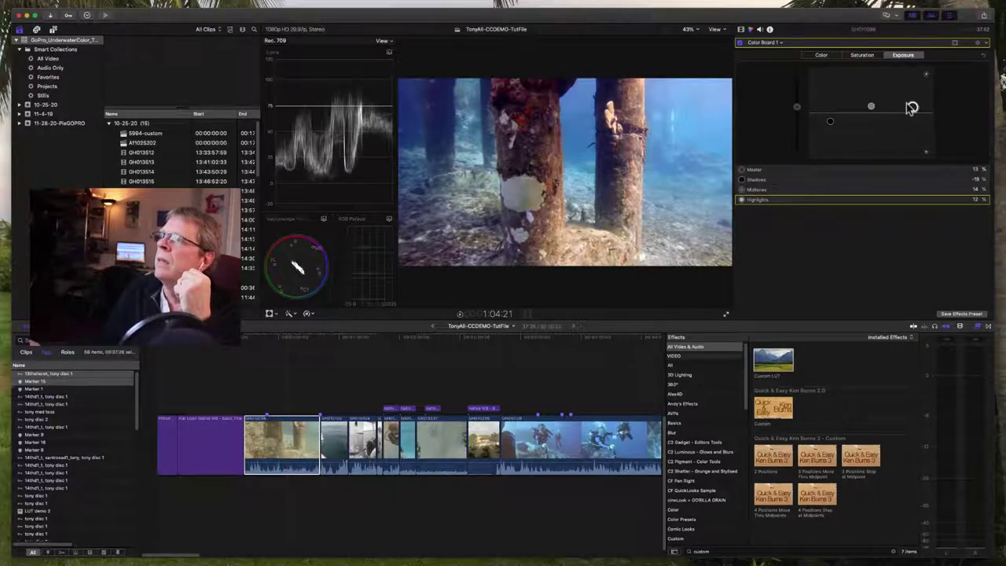
# - Move the playhead to the lone diver shot at 54:10 and set the Custom LUT mix to 0.86
pyautogui.click(741, 30)
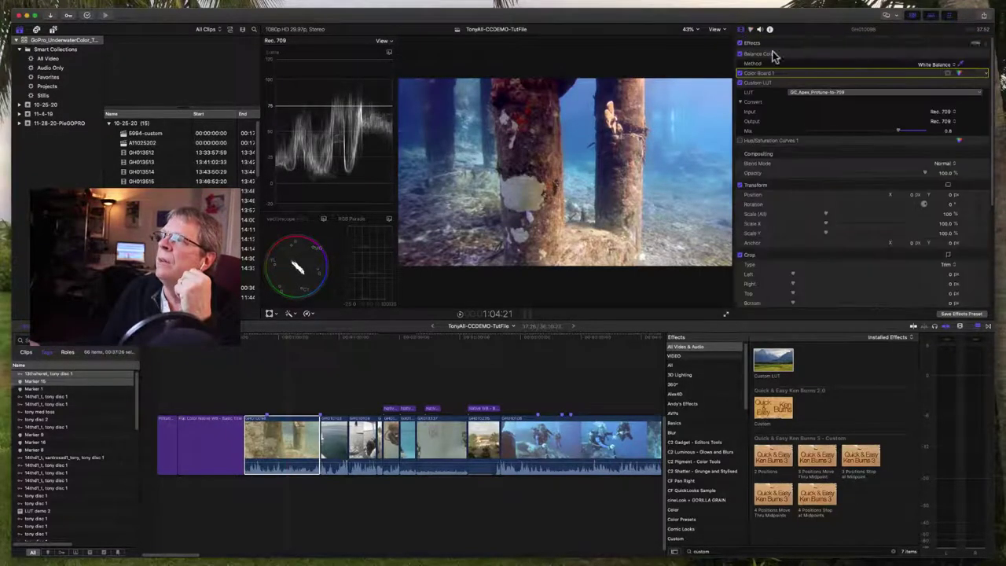
pyautogui.click(790, 85)
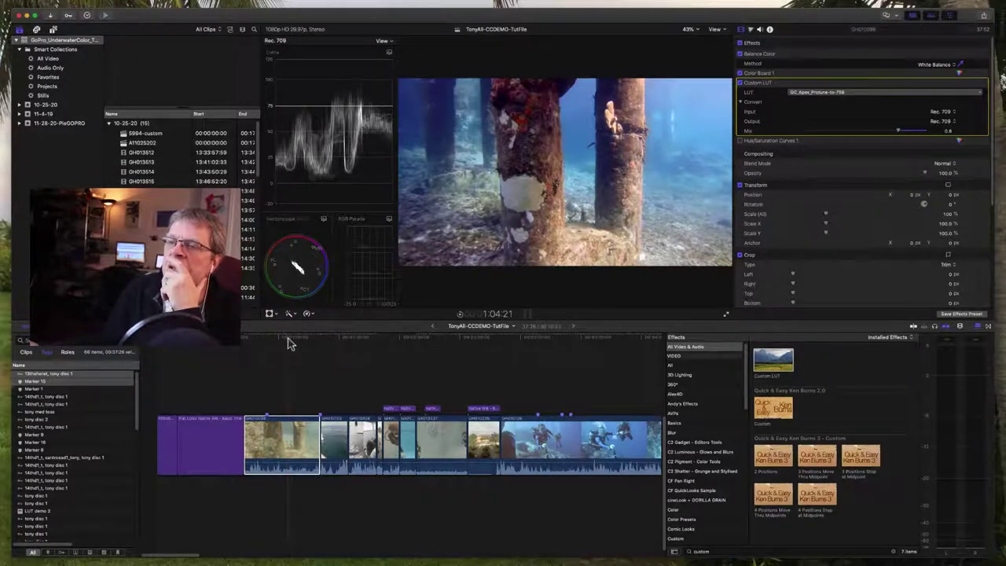
pyautogui.moveTo(288, 343); pyautogui.dragTo(268, 338)
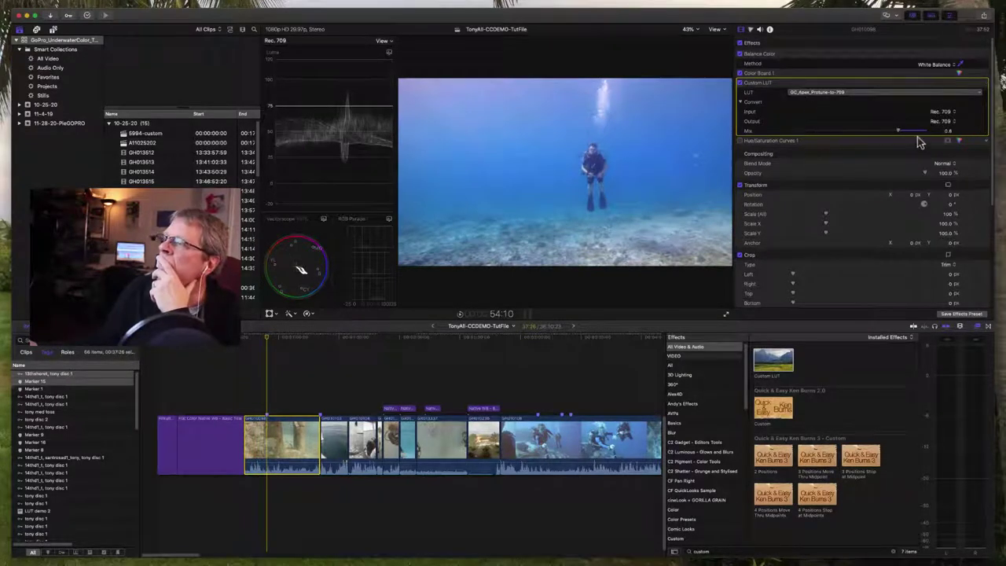
pyautogui.moveTo(904, 130); pyautogui.dragTo(906, 130)
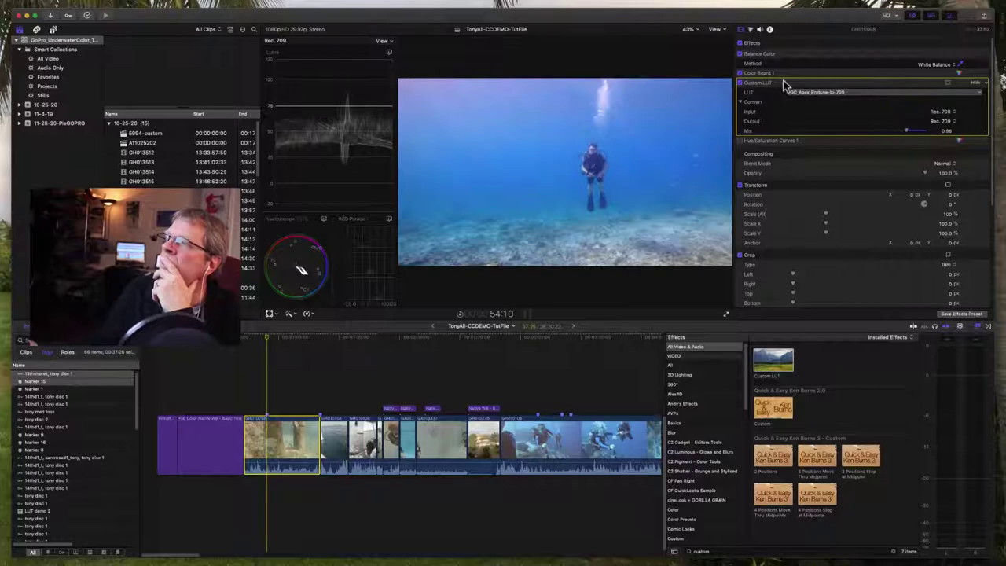
# - Adjust Color Board 1 exposure on the lone diver shot to about -28% Shadows, 10% Midtones and 27% Highlights
pyautogui.click(797, 74)
pyautogui.click(959, 73)
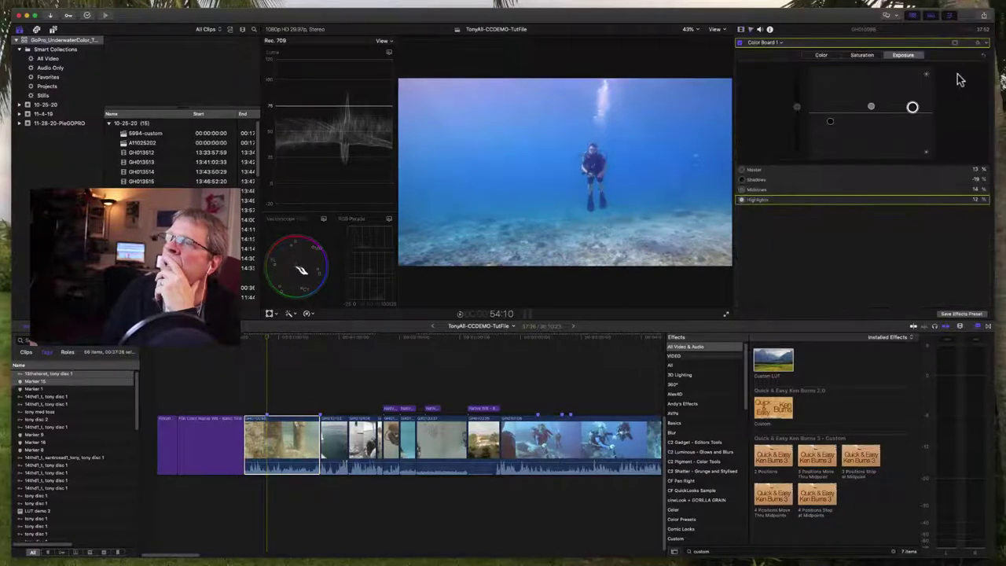
pyautogui.moveTo(871, 110); pyautogui.dragTo(830, 126)
pyautogui.moveTo(911, 110); pyautogui.dragTo(912, 101)
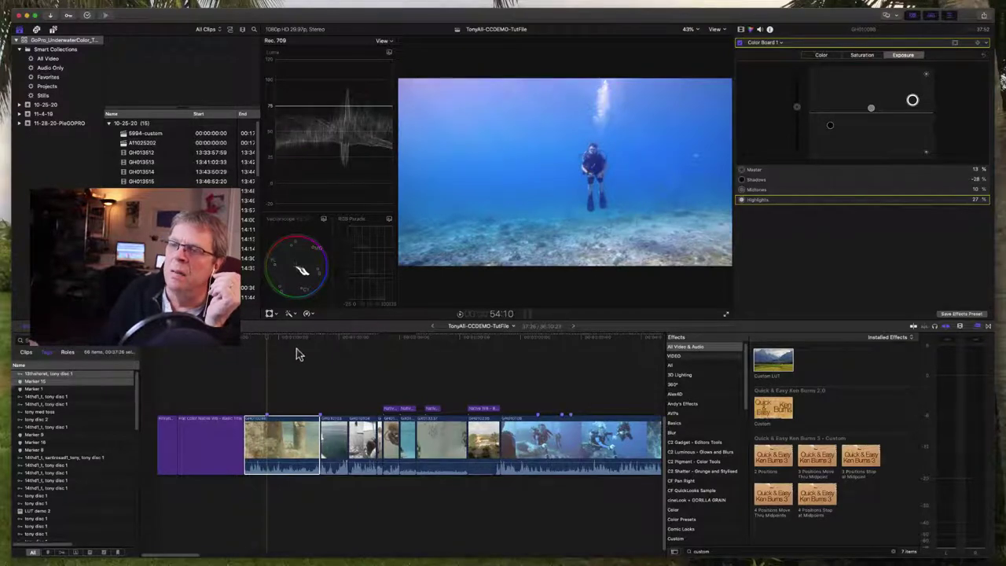
# - Select the short clip of the car on the street at 1:48:27 and apply Balance Color to it
pyautogui.moveTo(300, 342)
pyautogui.mouseDown()
pyautogui.moveTo(292, 337)
pyautogui.moveTo(299, 347)
pyautogui.mouseUp()
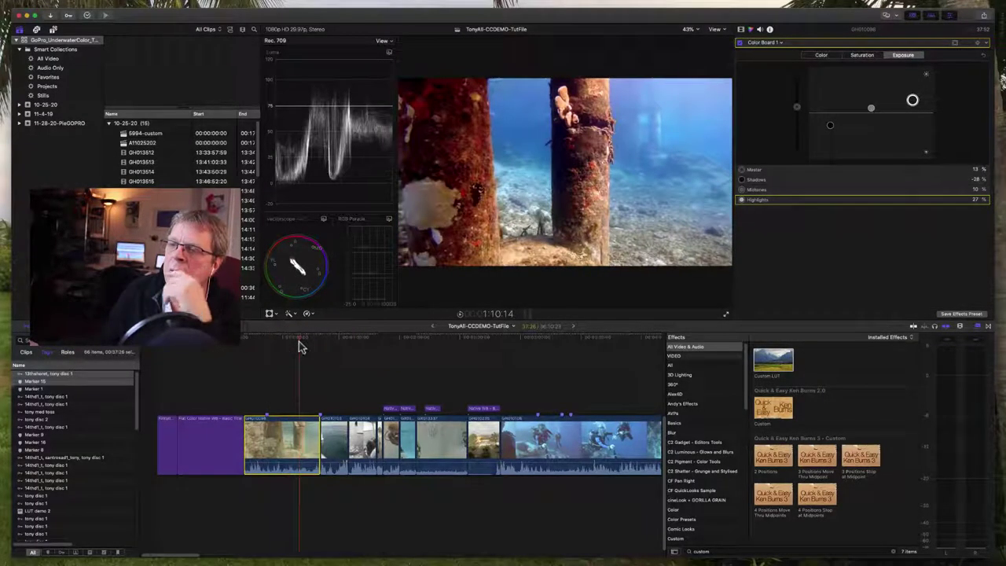
pyautogui.click(375, 343)
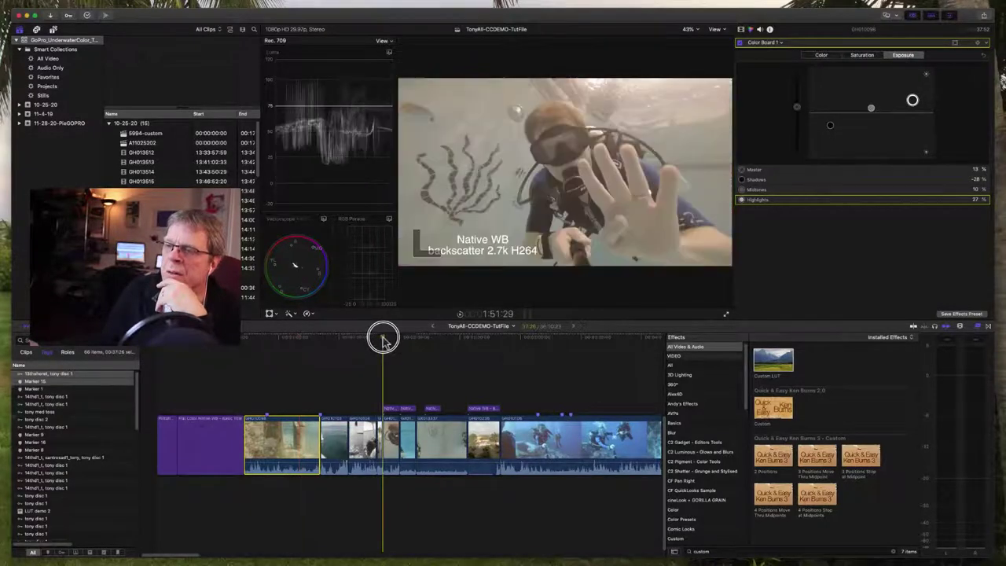
pyautogui.click(378, 445)
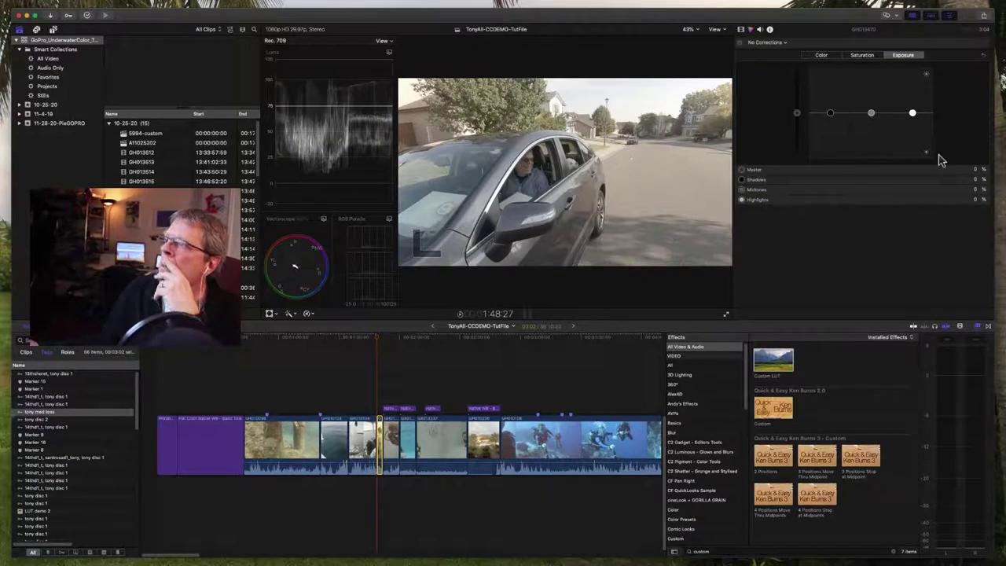
pyautogui.click(741, 30)
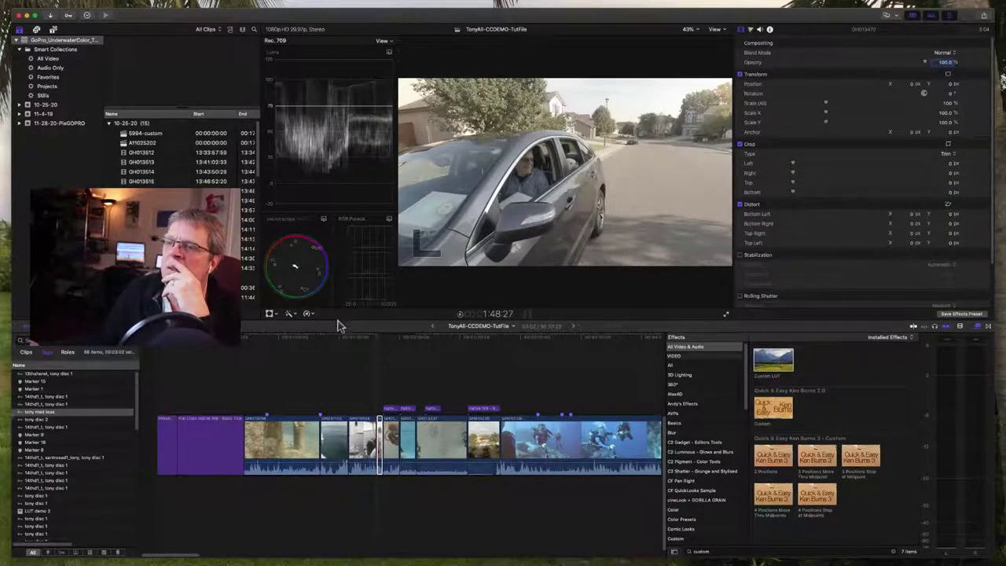
pyautogui.click(291, 314)
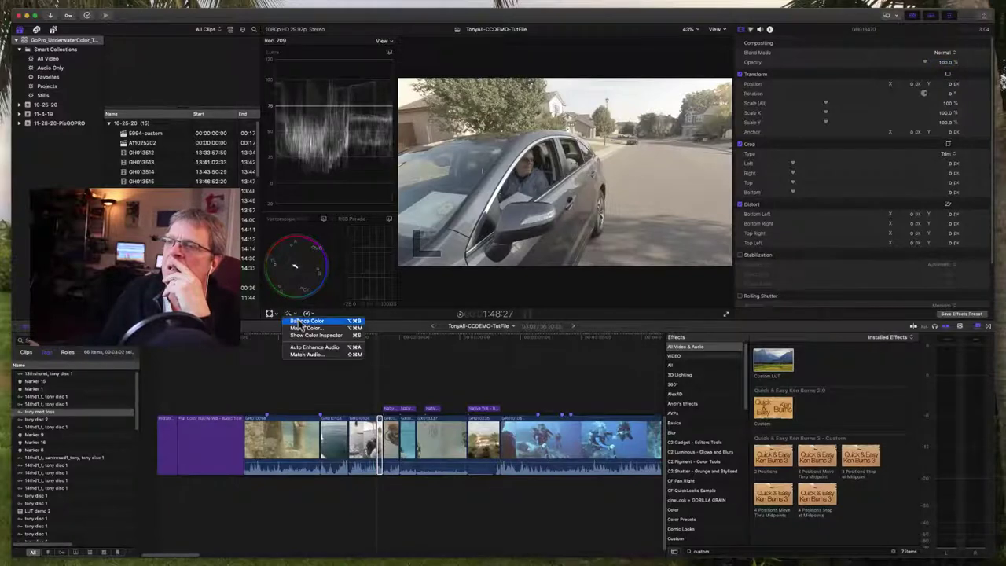
pyautogui.click(311, 319)
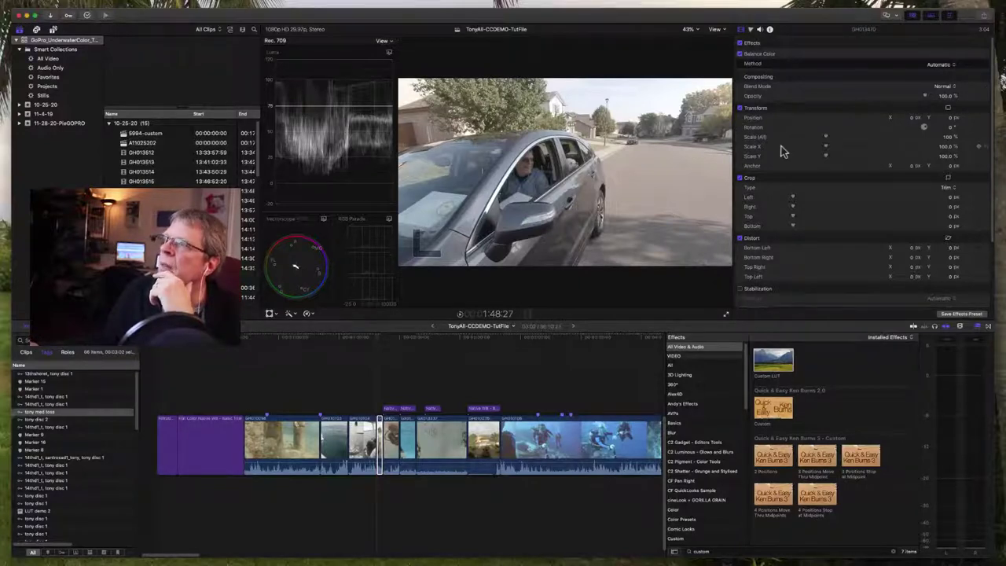
# - Add a Color Board correction to the car clip and raise its Master exposure to about 14%
pyautogui.click(750, 30)
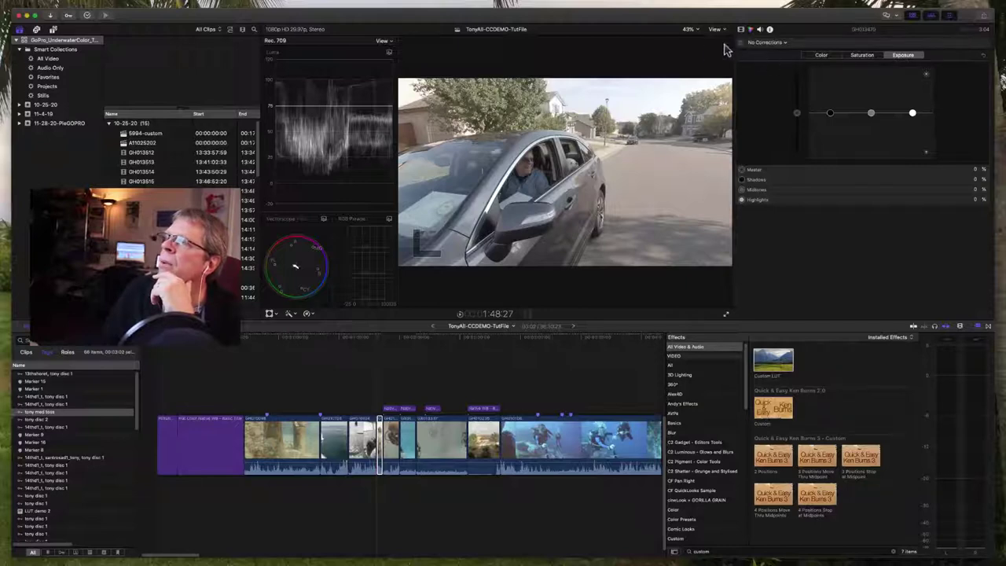
pyautogui.click(785, 43)
pyautogui.click(775, 59)
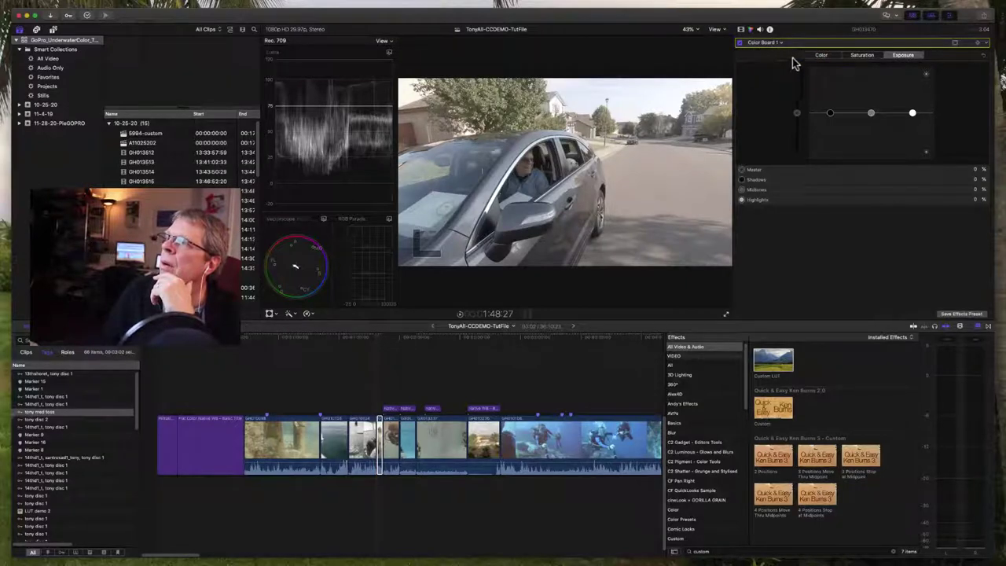
pyautogui.click(908, 57)
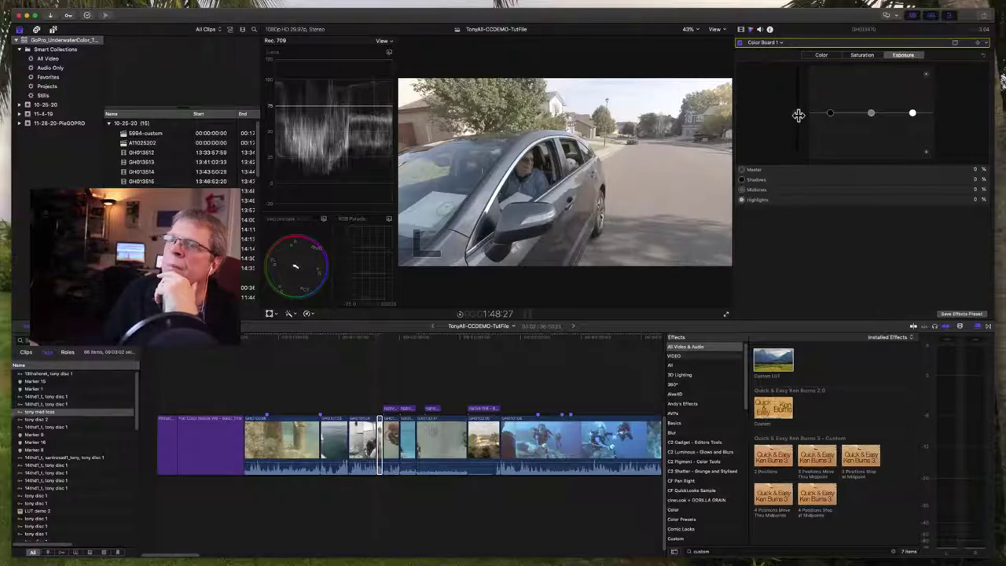
pyautogui.moveTo(798, 115); pyautogui.dragTo(801, 110)
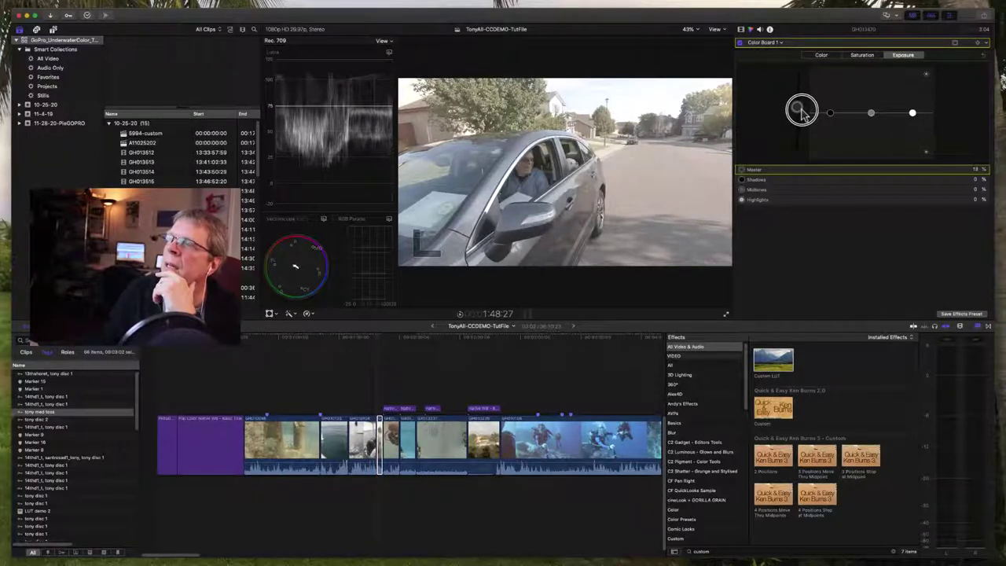
# - Add the Custom LUT effect to the car clip, load the GC_Apex_Protune-to-709 LUT and set its mix to 0.85
pyautogui.click(741, 30)
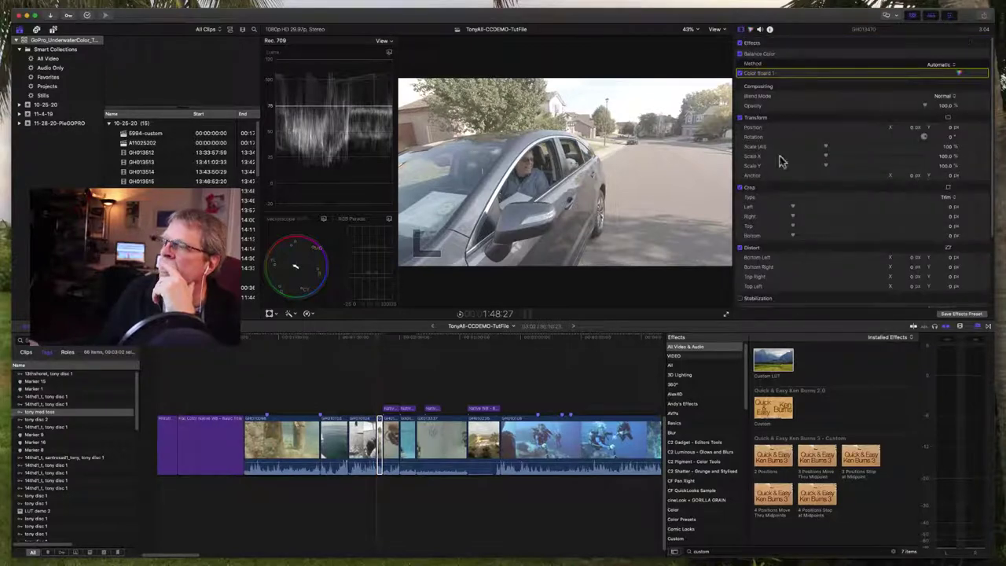
pyautogui.moveTo(778, 368); pyautogui.dragTo(384, 433)
pyautogui.moveTo(651, 369); pyautogui.dragTo(644, 370)
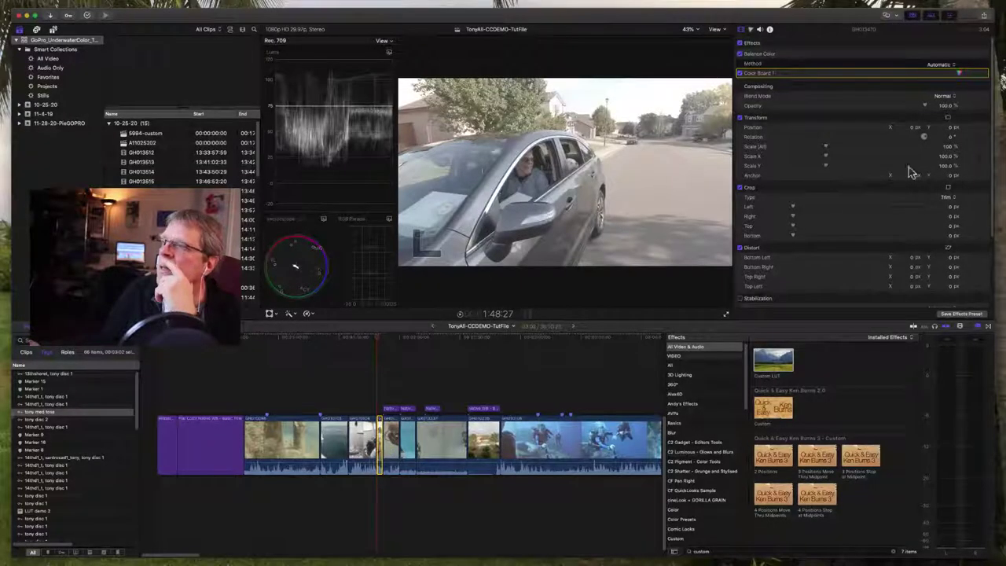
pyautogui.click(907, 173)
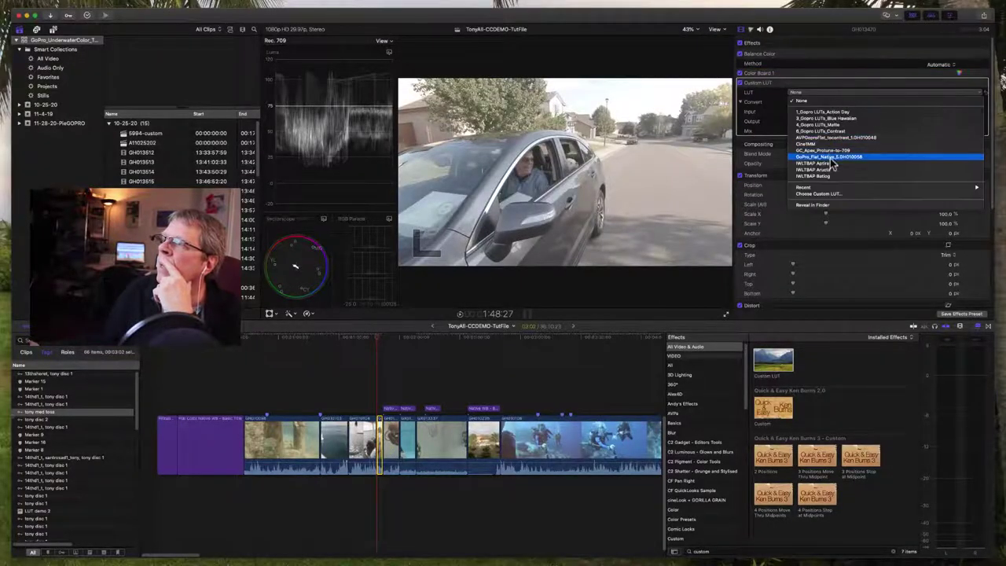
pyautogui.press('Escape')
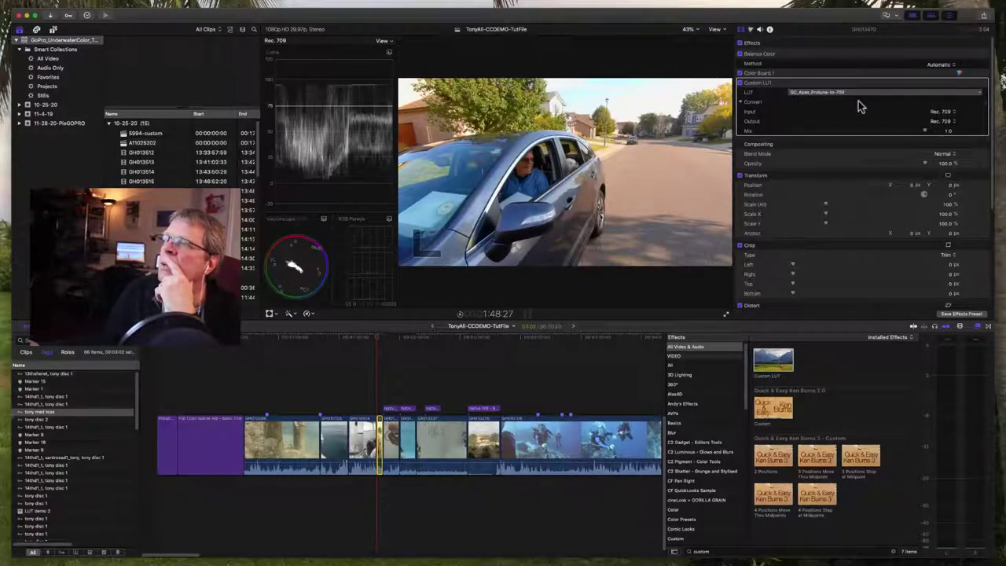
pyautogui.moveTo(912, 138)
pyautogui.mouseDown()
pyautogui.moveTo(887, 134)
pyautogui.moveTo(907, 137)
pyautogui.mouseUp()
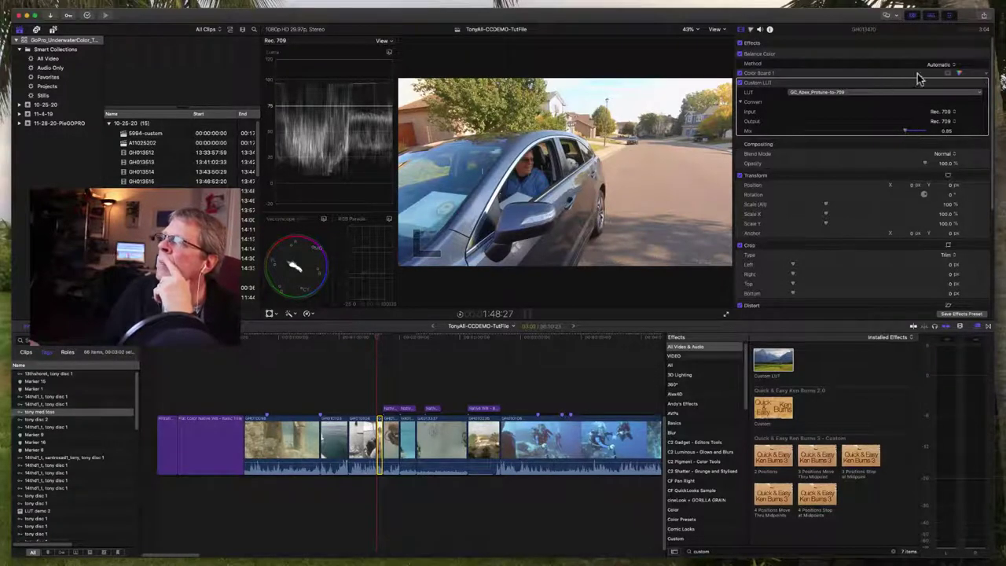
# - Lower the Master saturation in the car clip's Color Board 1 to about -9%
pyautogui.click(960, 73)
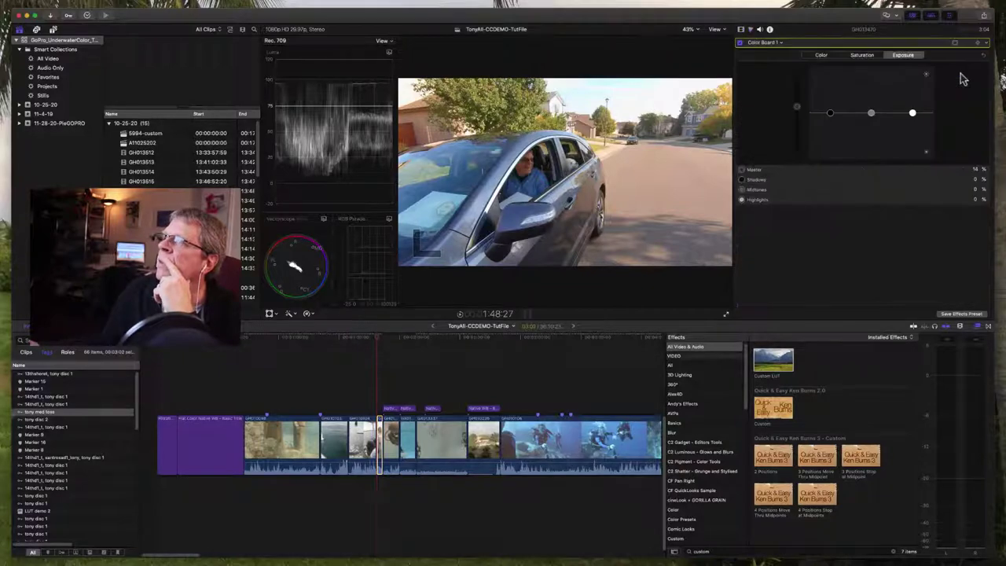
pyautogui.click(862, 55)
pyautogui.moveTo(797, 111)
pyautogui.mouseDown()
pyautogui.moveTo(795, 144)
pyautogui.moveTo(801, 120)
pyautogui.mouseUp()
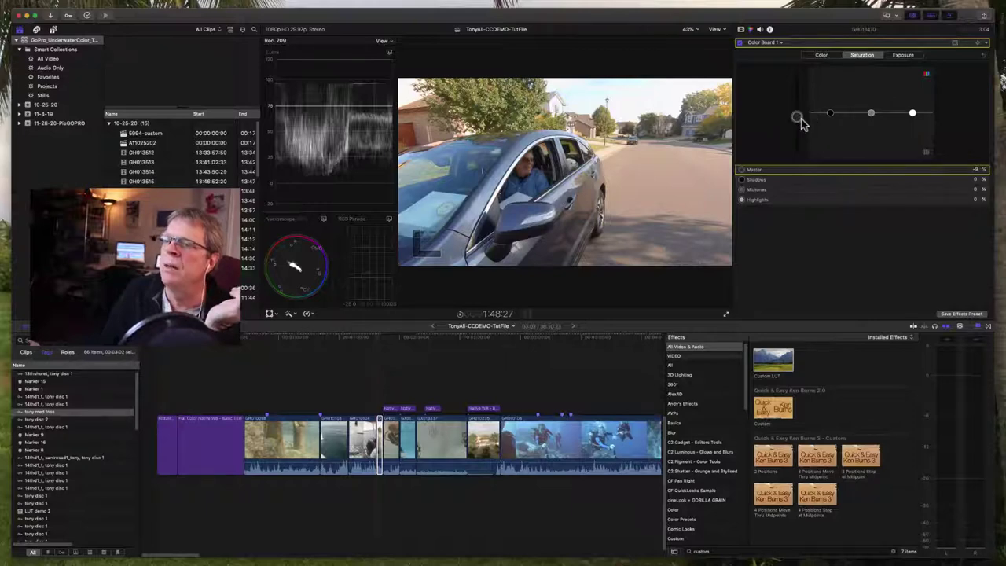
# - Compare the car clip with all its effects off and on, leaving the effects off
pyautogui.click(742, 29)
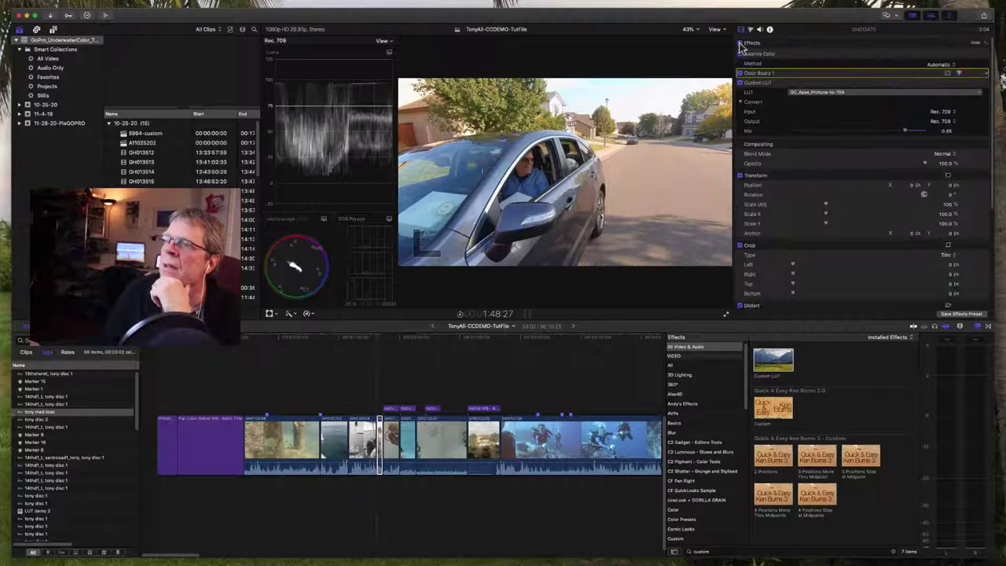
pyautogui.click(739, 45)
pyautogui.click(740, 45)
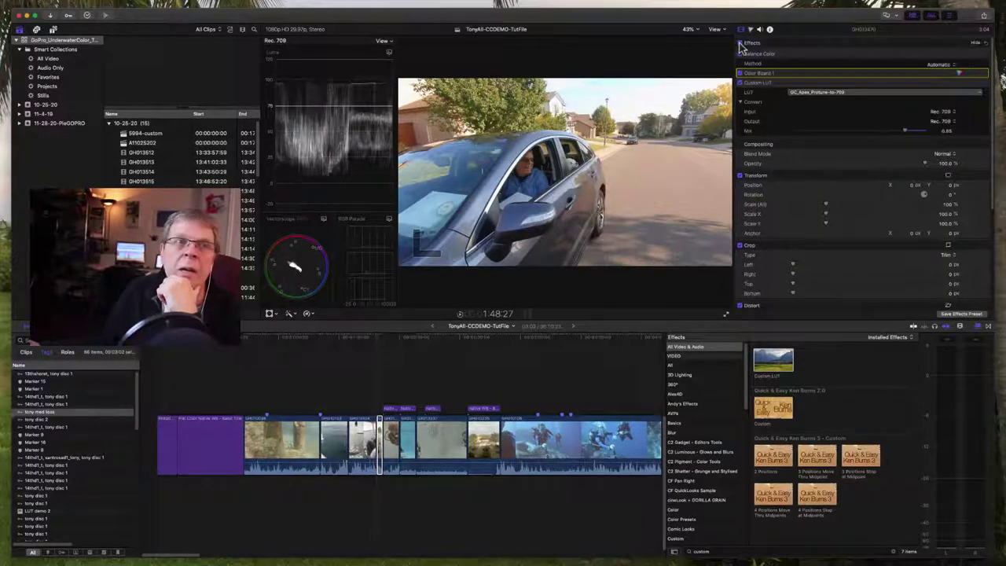
pyautogui.click(739, 45)
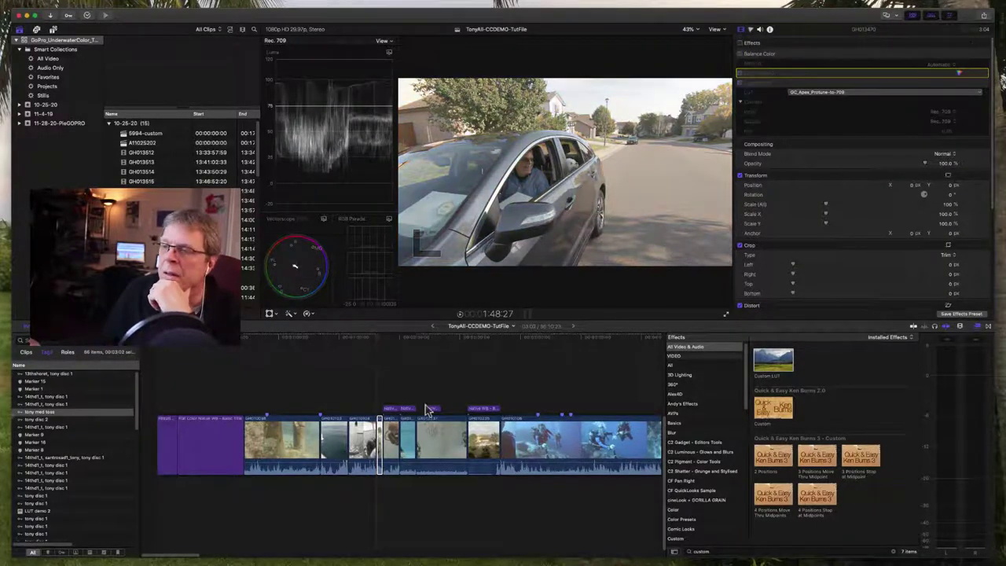
# - Select the pool diver selfie clip, move the playhead to 1:56:14 and turn the clip's effects on
pyautogui.click(386, 444)
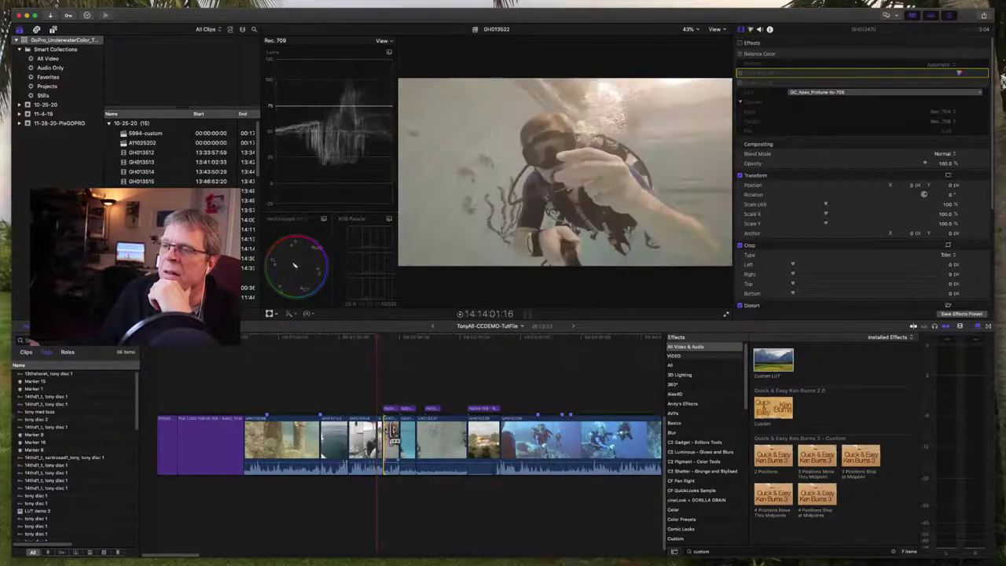
pyautogui.click(393, 340)
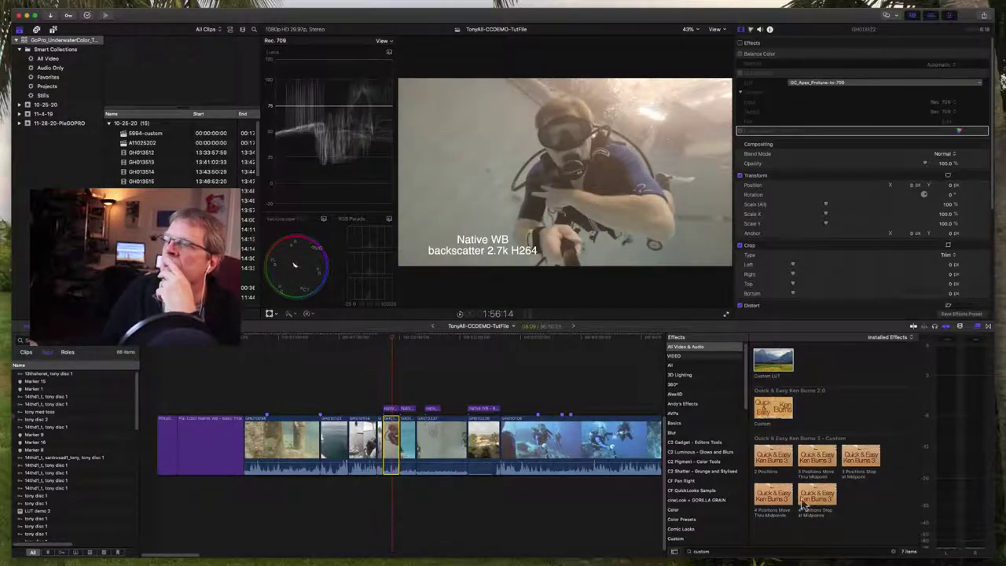
pyautogui.click(740, 43)
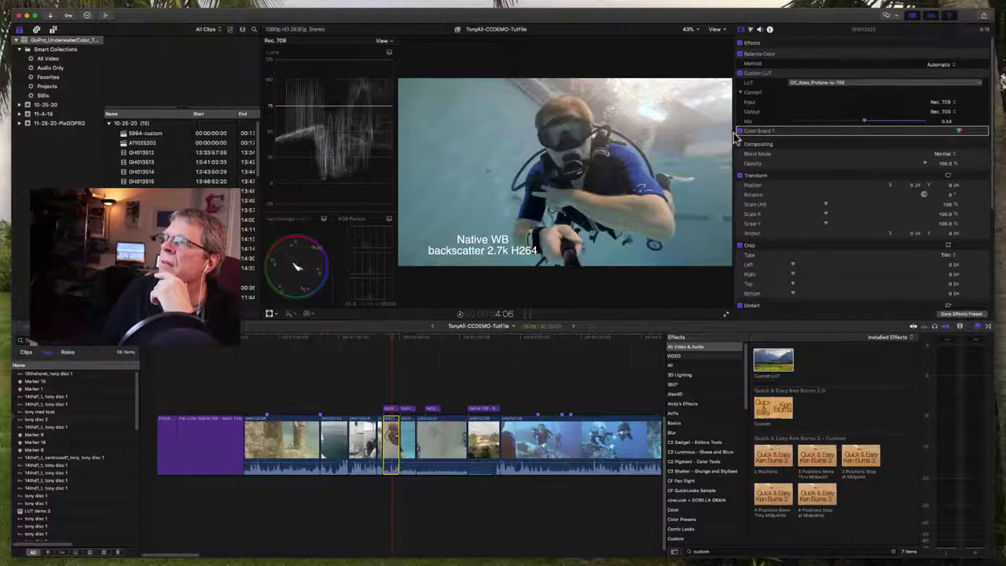
# - Turn off Color Board 1 and Custom LUT, and compare the pool shot with Balance Color off and on, leaving it on
pyautogui.click(740, 131)
pyautogui.click(739, 73)
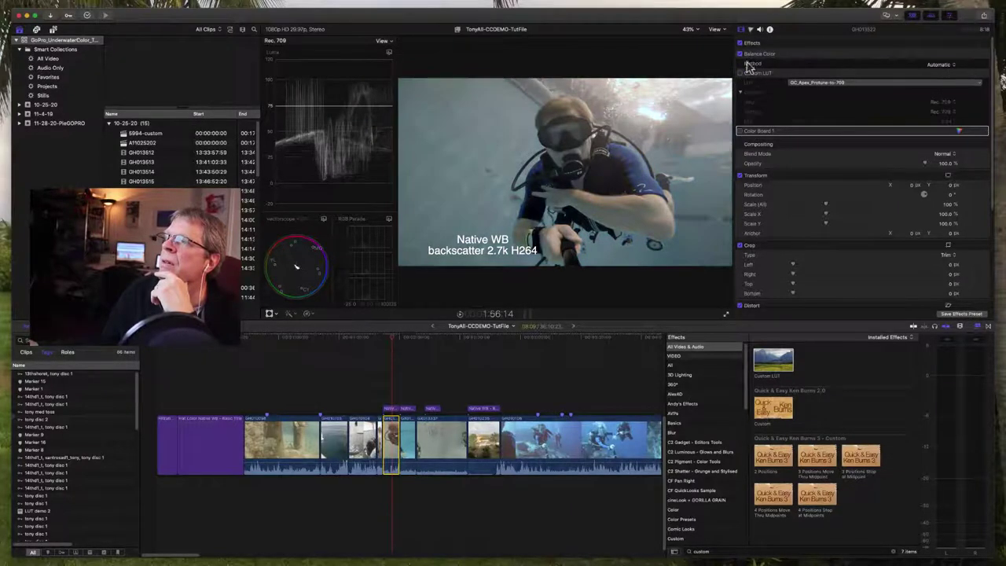
pyautogui.click(739, 53)
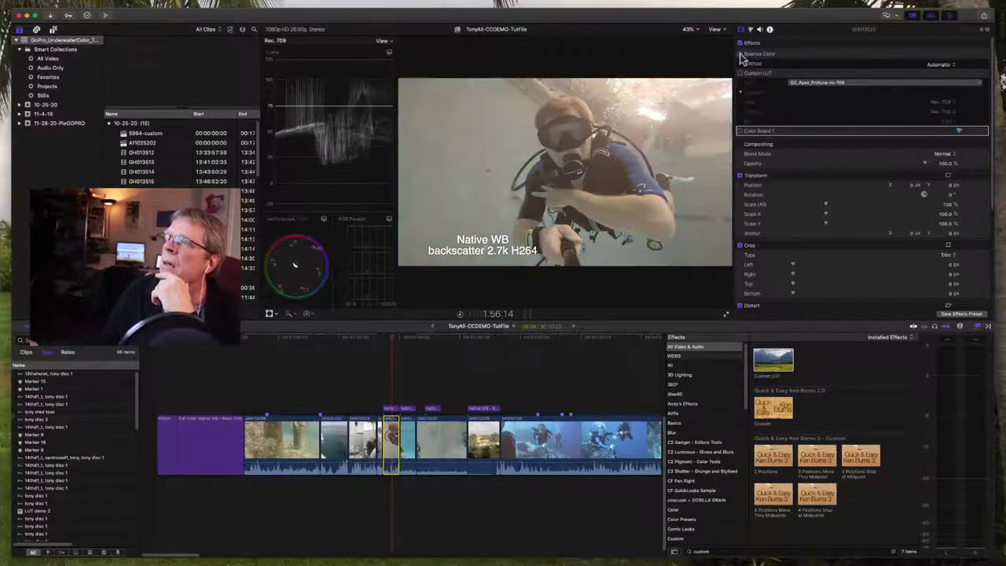
pyautogui.click(740, 54)
pyautogui.click(740, 53)
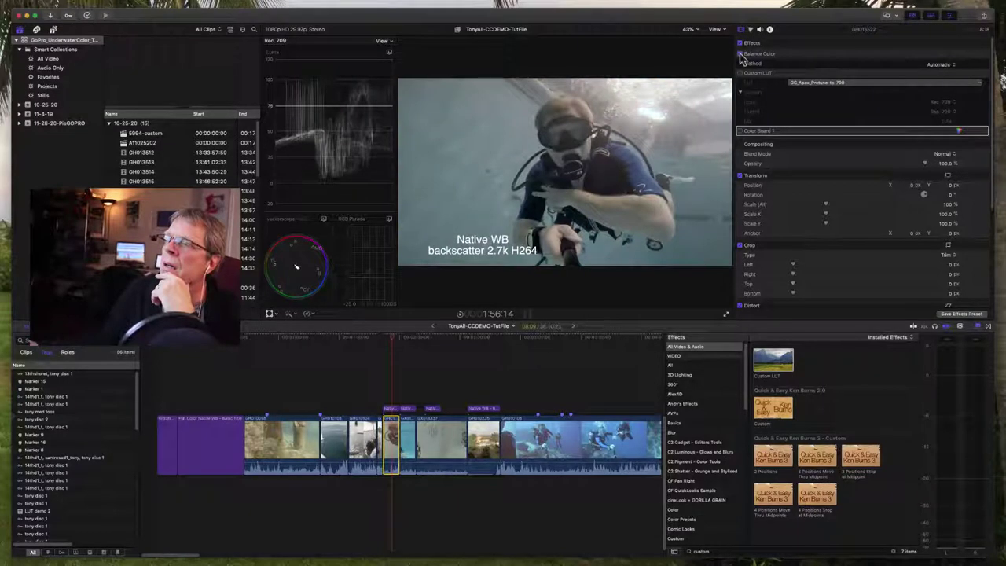
# - Compare the pool diver shot with the Custom LUT effect on and off, leaving the effect on
pyautogui.click(739, 73)
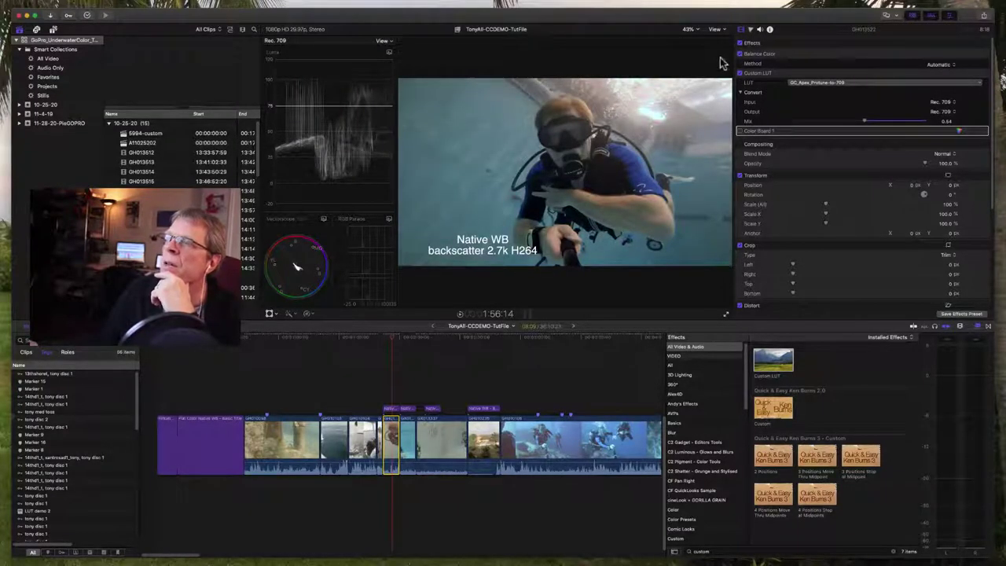
pyautogui.click(740, 73)
pyautogui.click(739, 73)
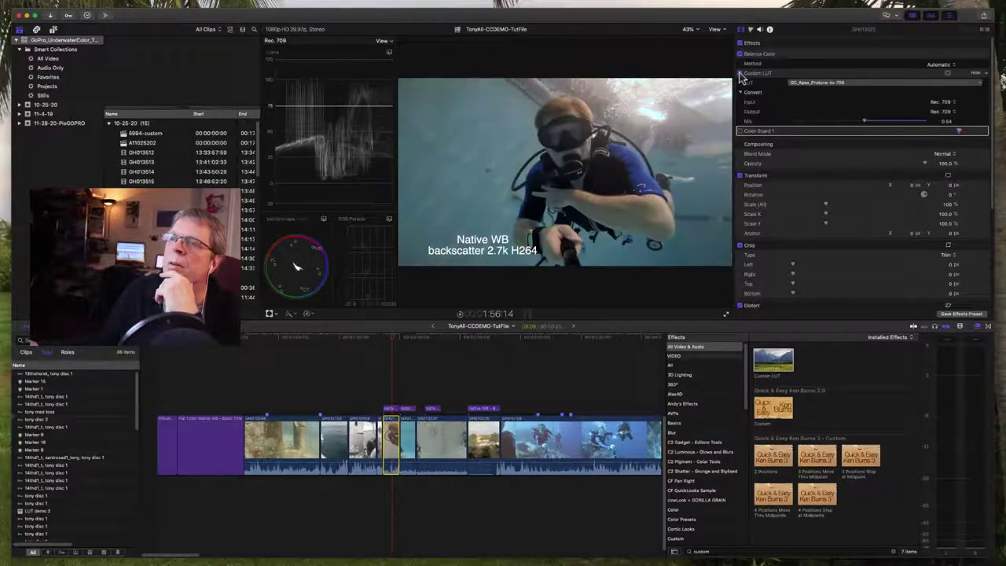
pyautogui.click(740, 73)
pyautogui.click(739, 73)
pyautogui.click(740, 73)
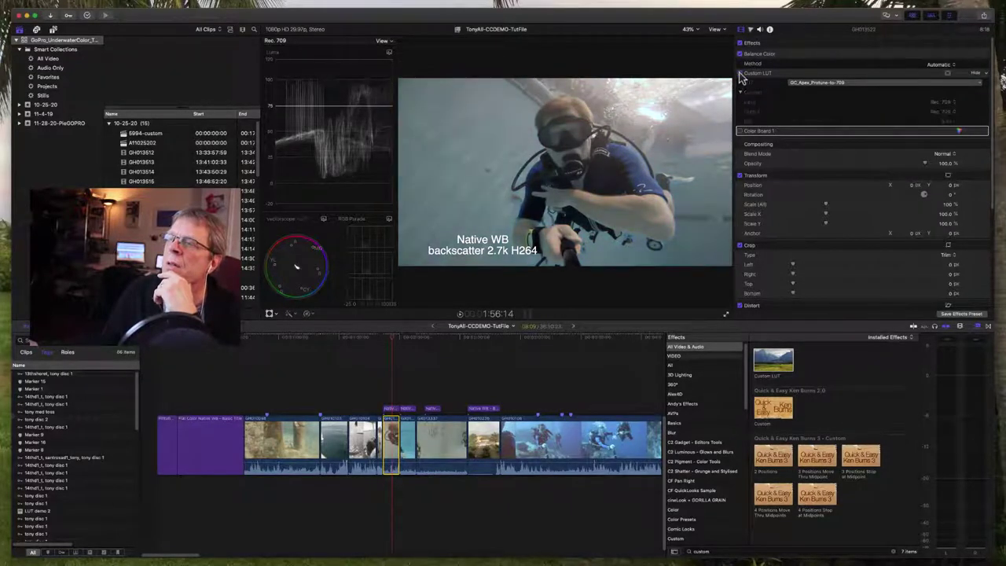
pyautogui.click(740, 73)
pyautogui.click(740, 74)
pyautogui.click(739, 73)
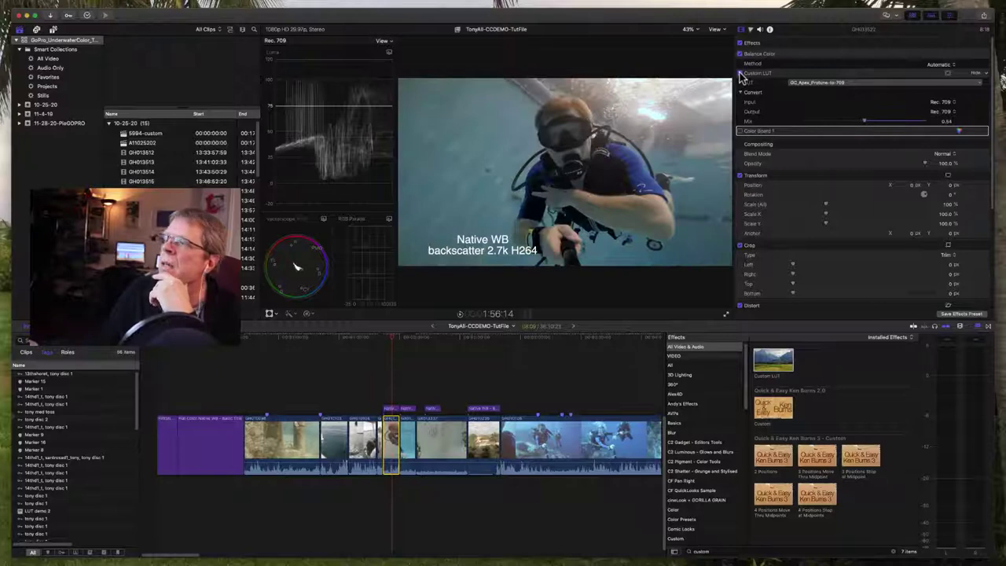
# - Turn Color Board 1 back on for the pool diver clip and open its Exposure settings
pyautogui.click(740, 131)
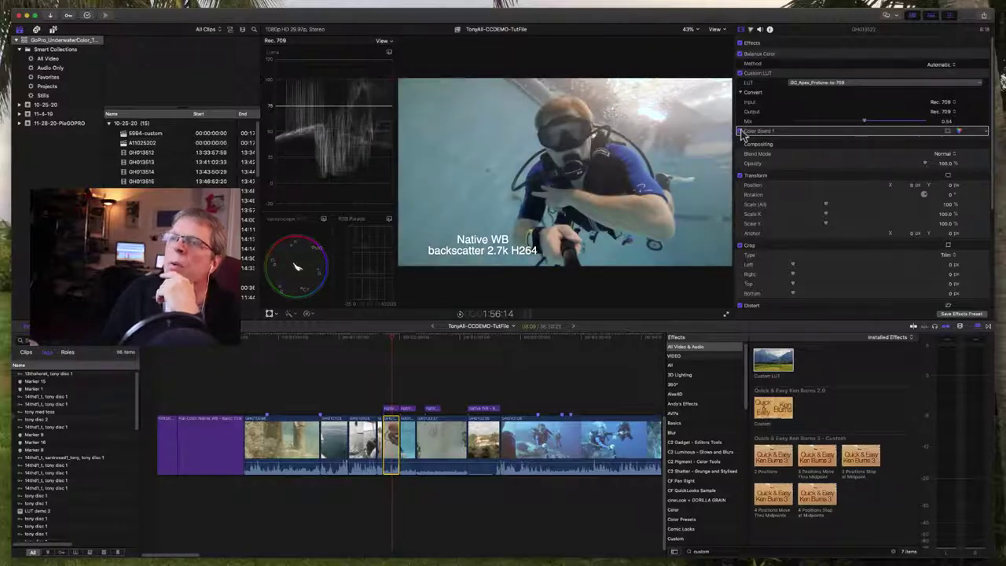
pyautogui.click(961, 132)
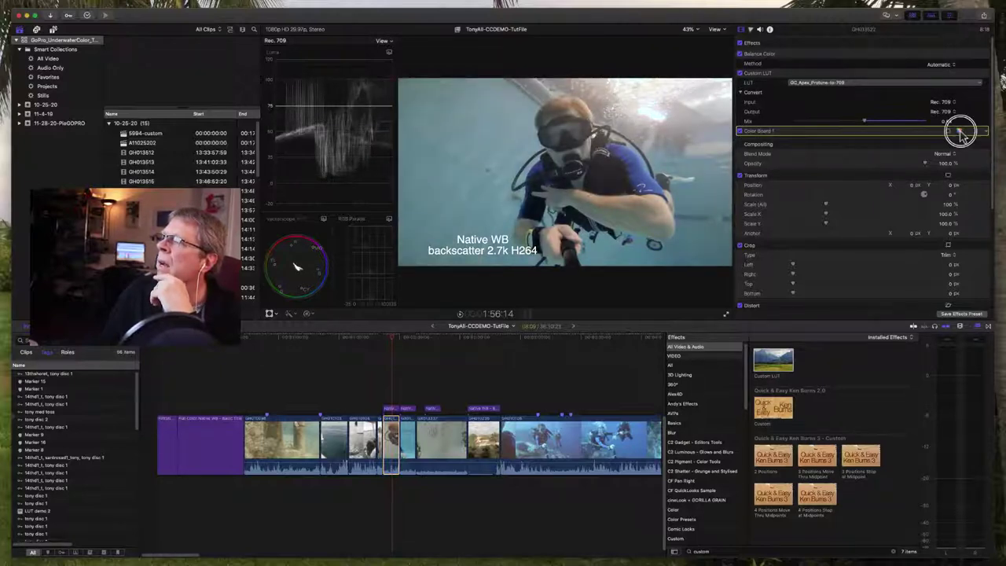
pyautogui.click(904, 56)
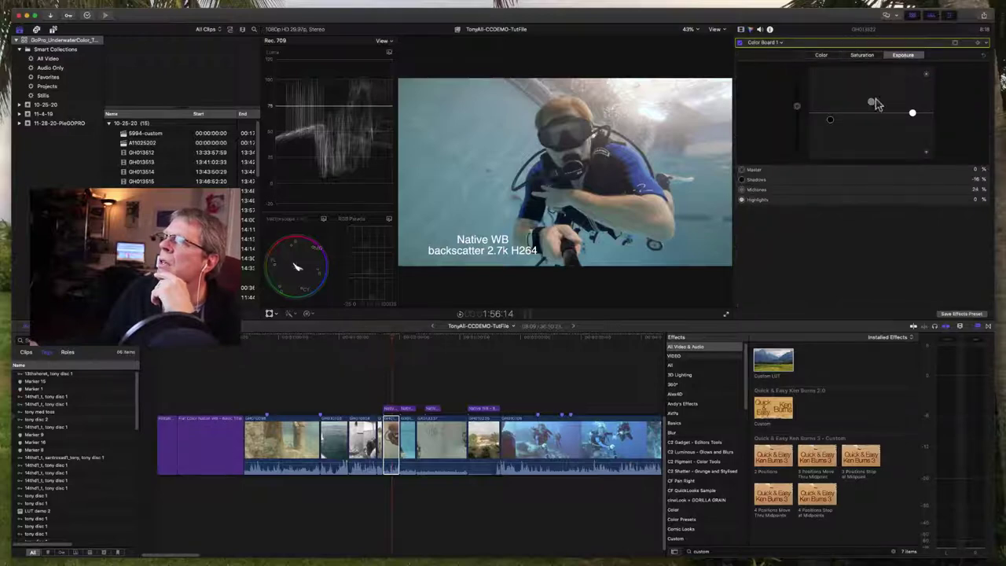
# - Set Color Board 1 exposure to -12% shadows and 18% midtones, lower the highlights slightly, and compare the clip with all effects off and on
pyautogui.moveTo(875, 104); pyautogui.dragTo(830, 118)
pyautogui.moveTo(912, 117); pyautogui.dragTo(912, 114)
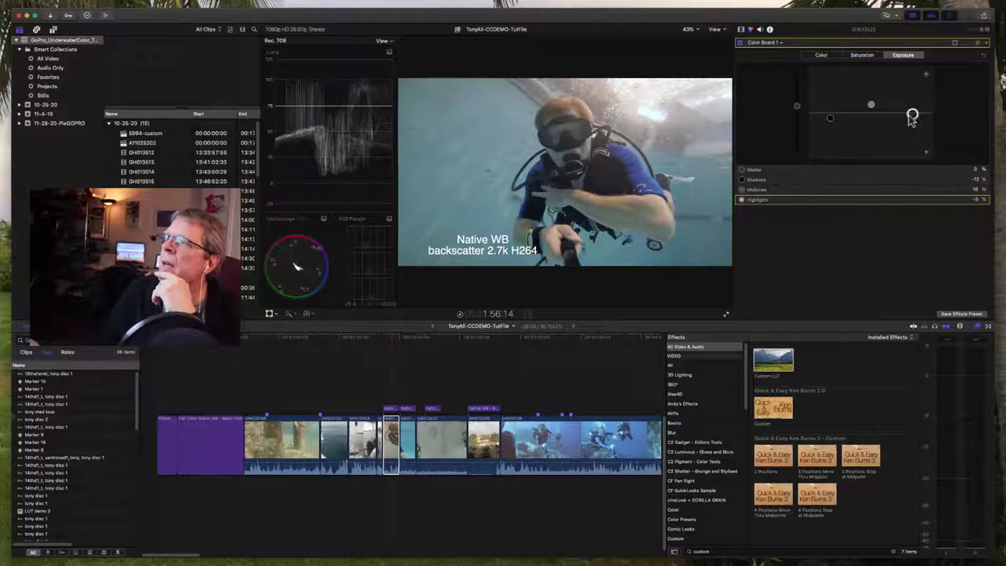
pyautogui.click(741, 30)
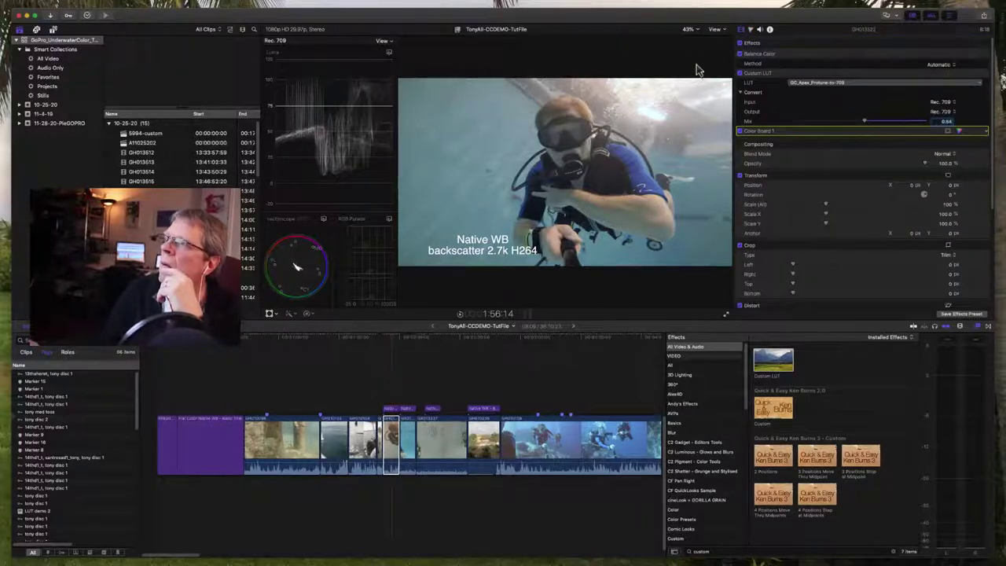
pyautogui.click(740, 43)
pyautogui.click(740, 43)
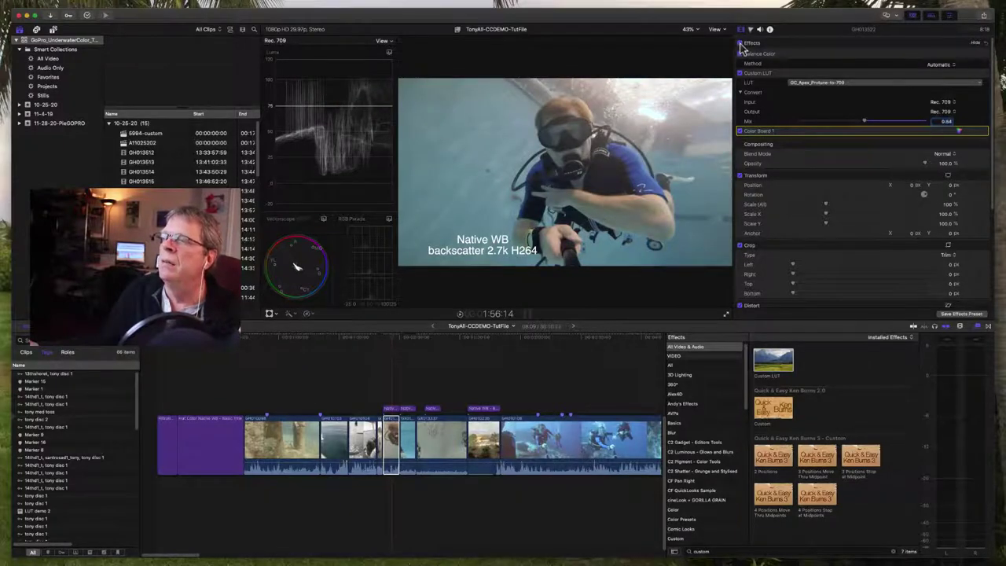
# - Play the timeline from the pool diver selfie into the following "color flat-nofilter 4K" diver shot, stopping at 2:04:02
pyautogui.click(400, 341)
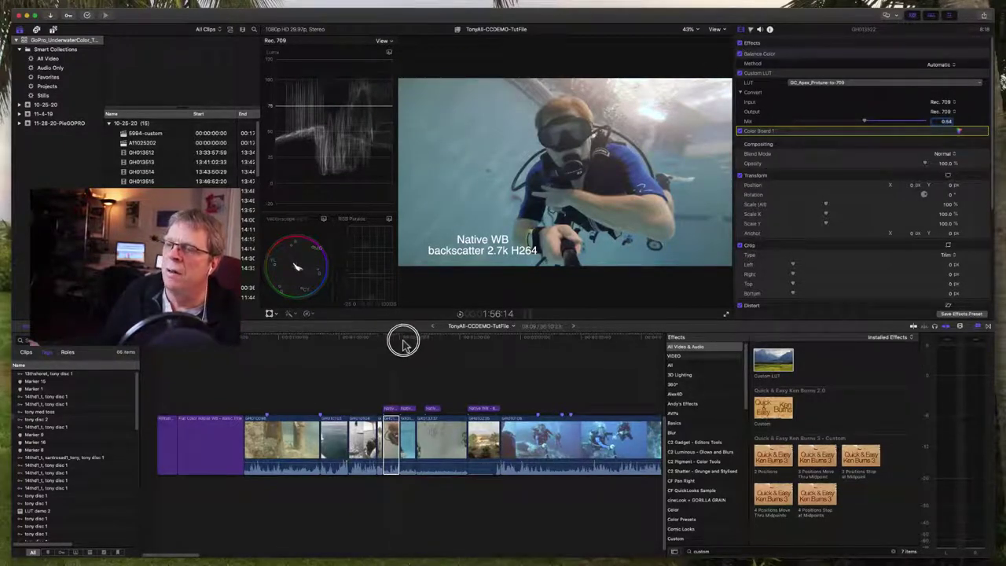
pyautogui.click(394, 341)
pyautogui.press('space')
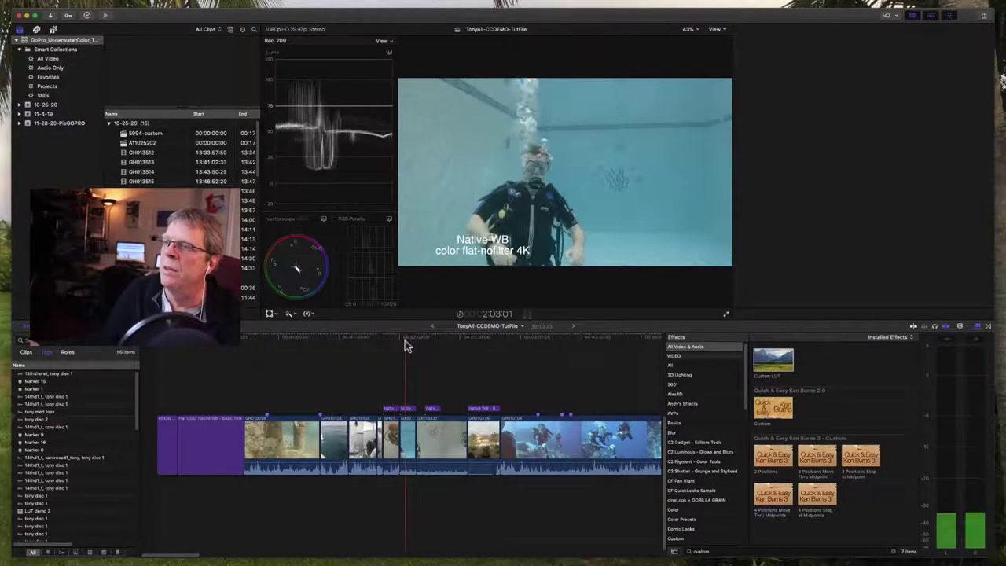
pyautogui.press('space')
# - Switch the viewer's media playback to Optimized/Original for the "color flat-nofilter 4K" diver shot
pyautogui.click(408, 440)
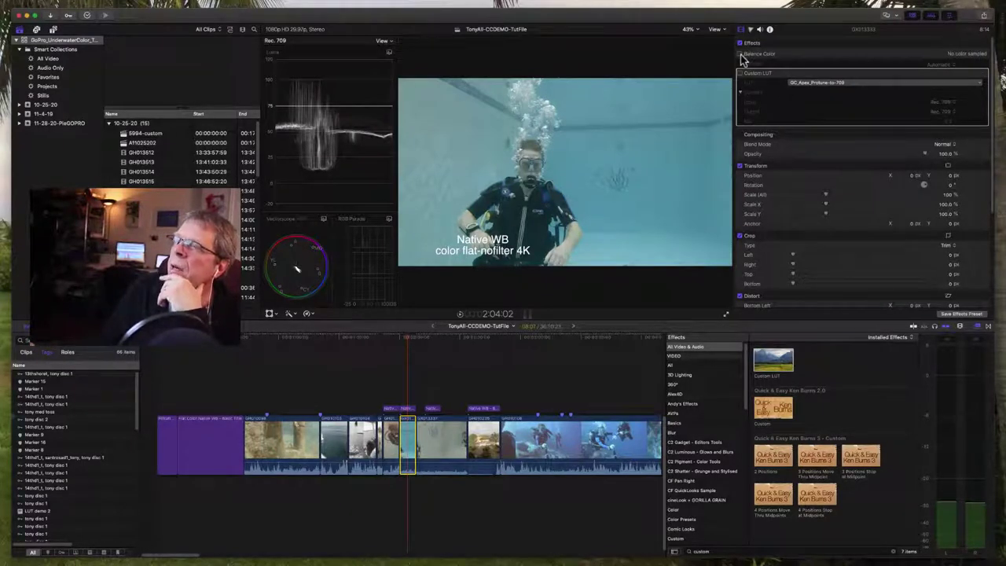
pyautogui.click(721, 30)
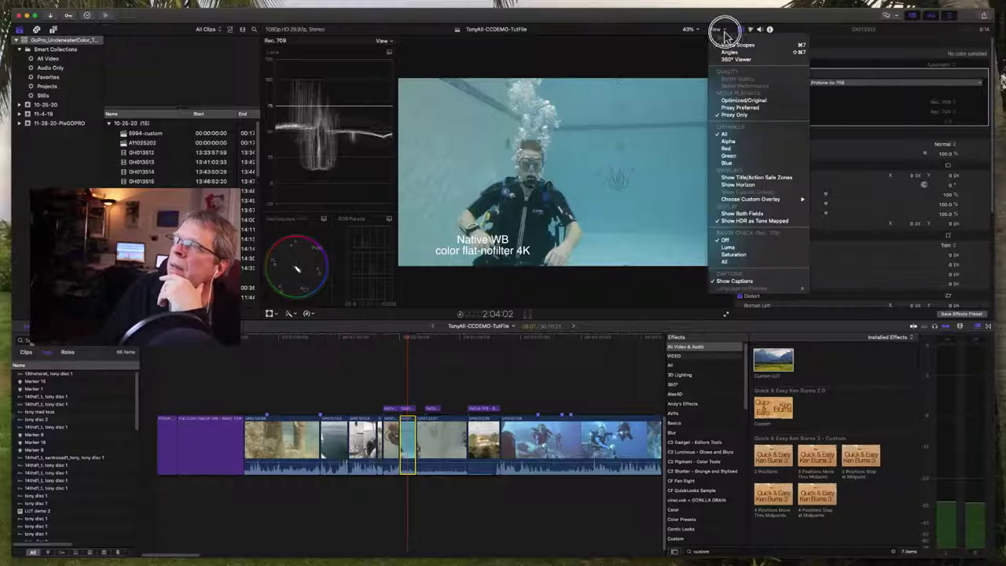
pyautogui.click(756, 101)
pyautogui.click(303, 542)
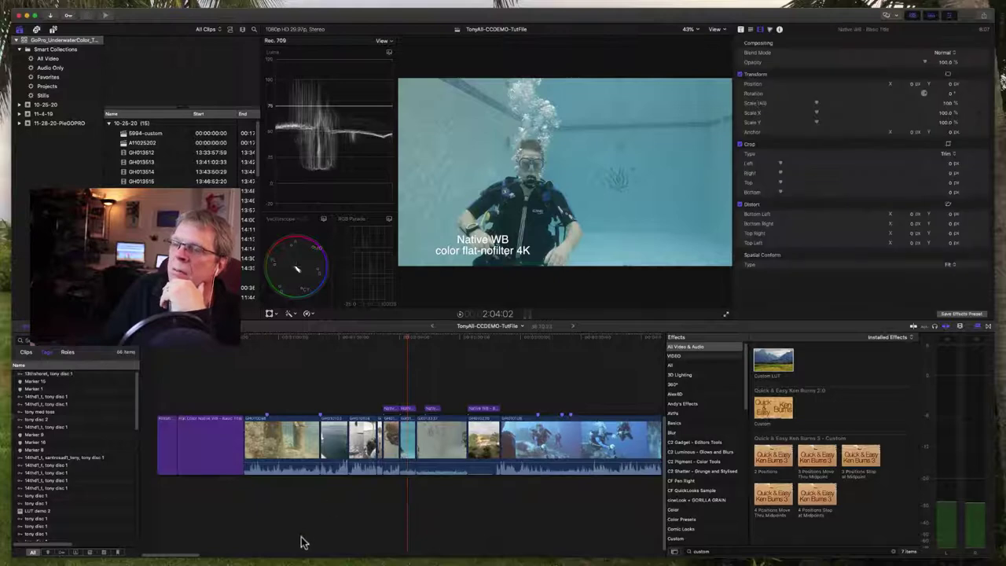
# - On the "color flat-nofilter 4K" diver clip, compare and enable Balance Color, and turn on the Custom LUT with its Mix at 0.51
pyautogui.click(407, 445)
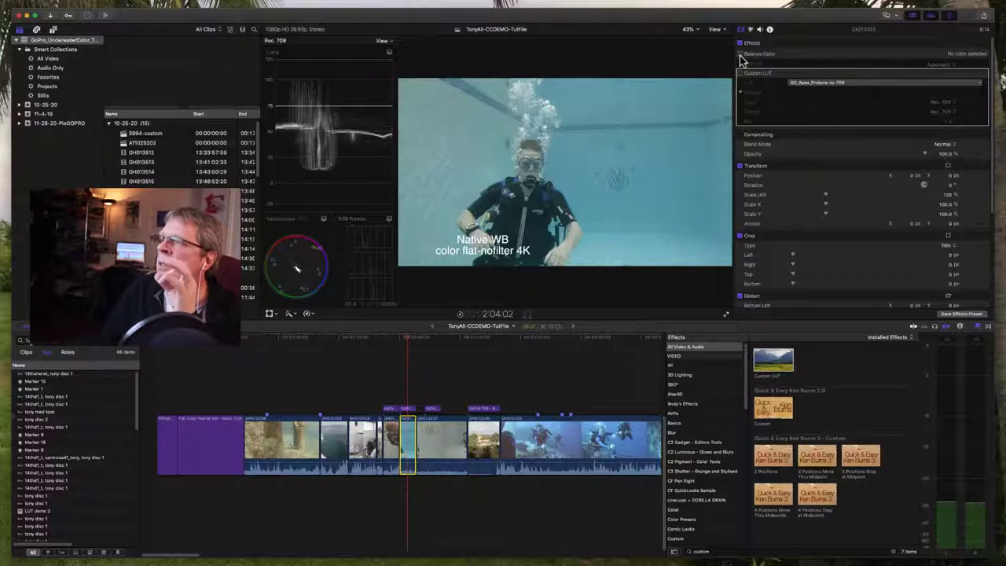
pyautogui.click(740, 55)
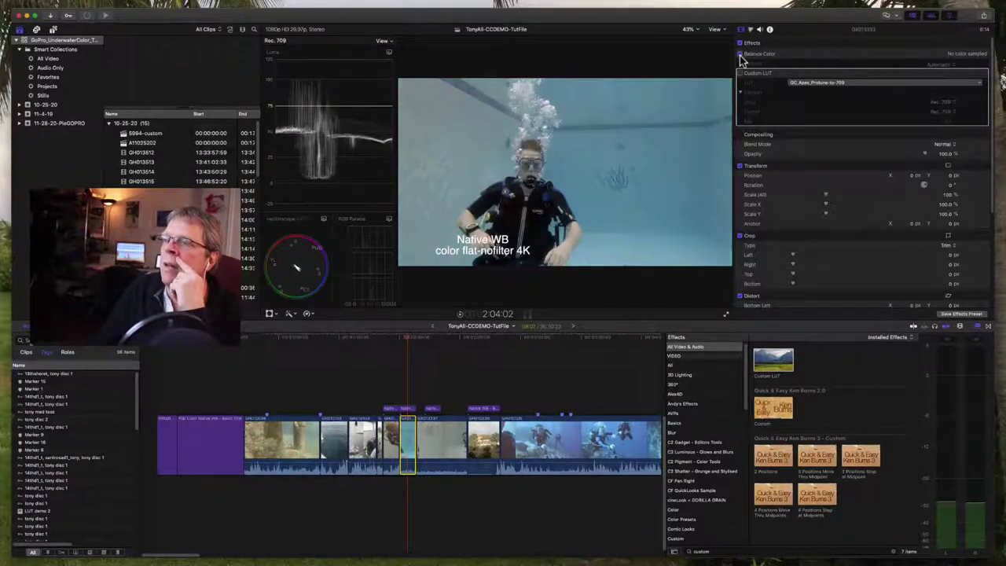
pyautogui.click(739, 55)
pyautogui.click(740, 54)
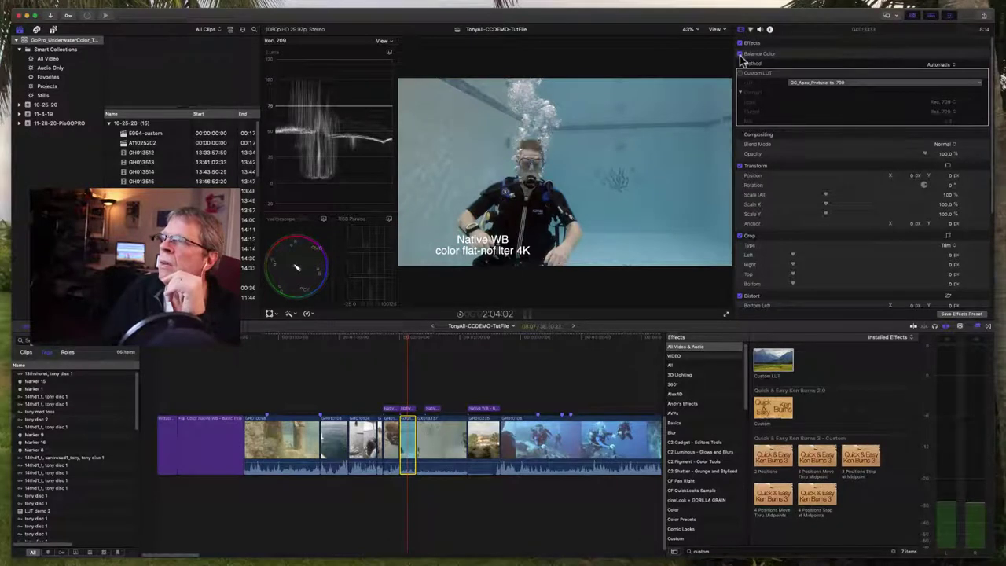
pyautogui.click(740, 73)
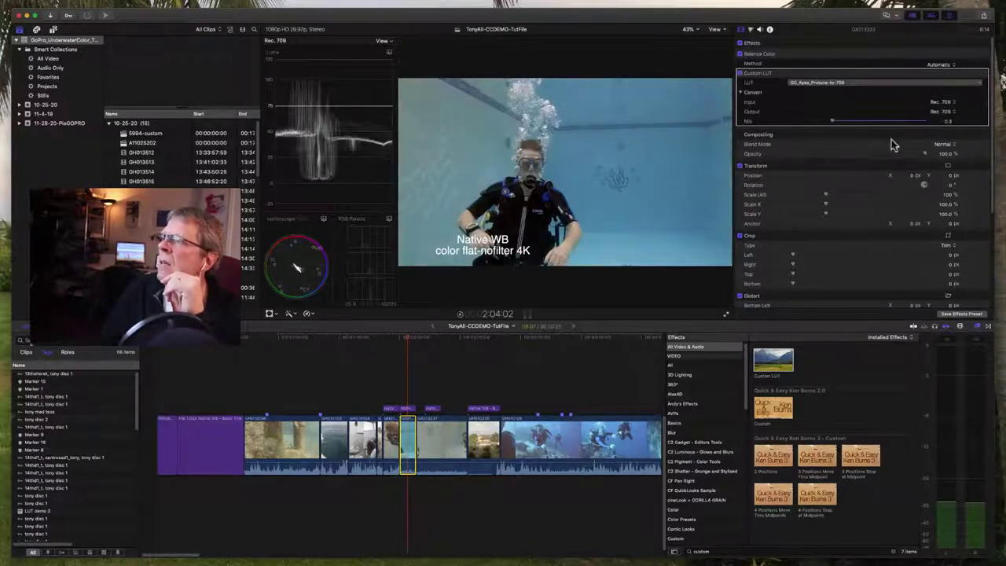
pyautogui.moveTo(860, 121)
pyautogui.mouseDown()
pyautogui.moveTo(888, 130)
pyautogui.moveTo(860, 130)
pyautogui.mouseUp()
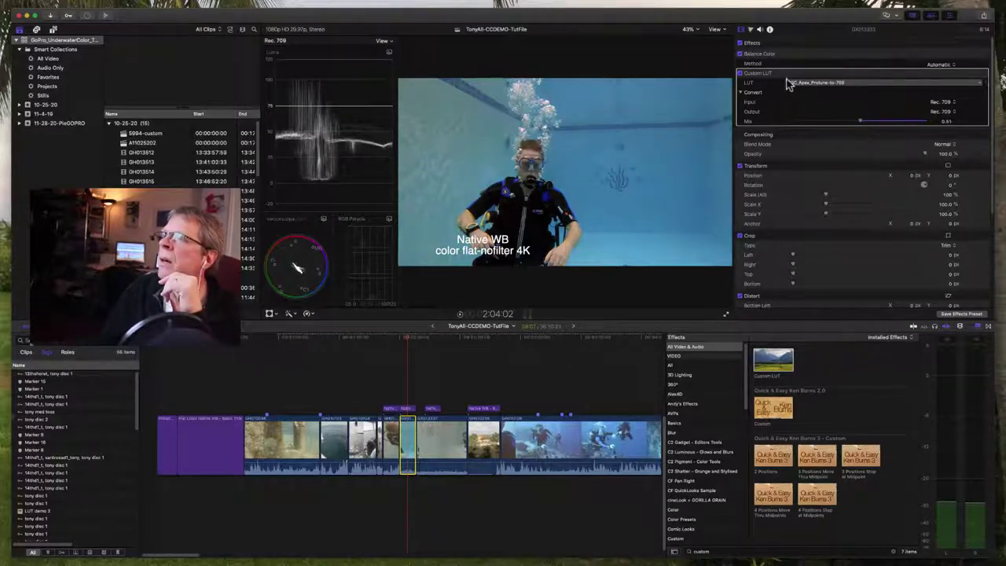
# - Add a Color Board correction to the diver clip and raise its midtones exposure to 17%
pyautogui.click(750, 30)
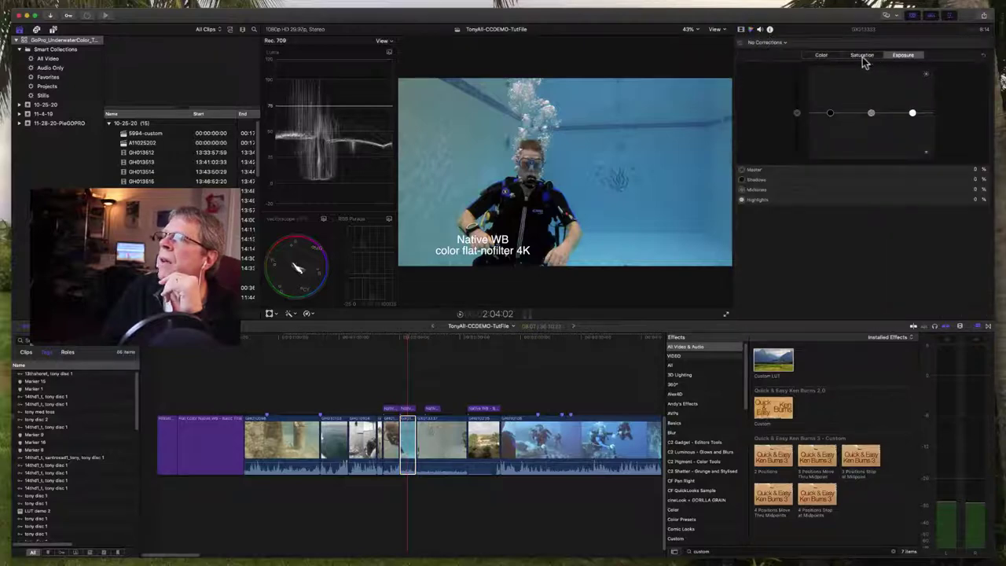
pyautogui.click(766, 43)
pyautogui.click(767, 57)
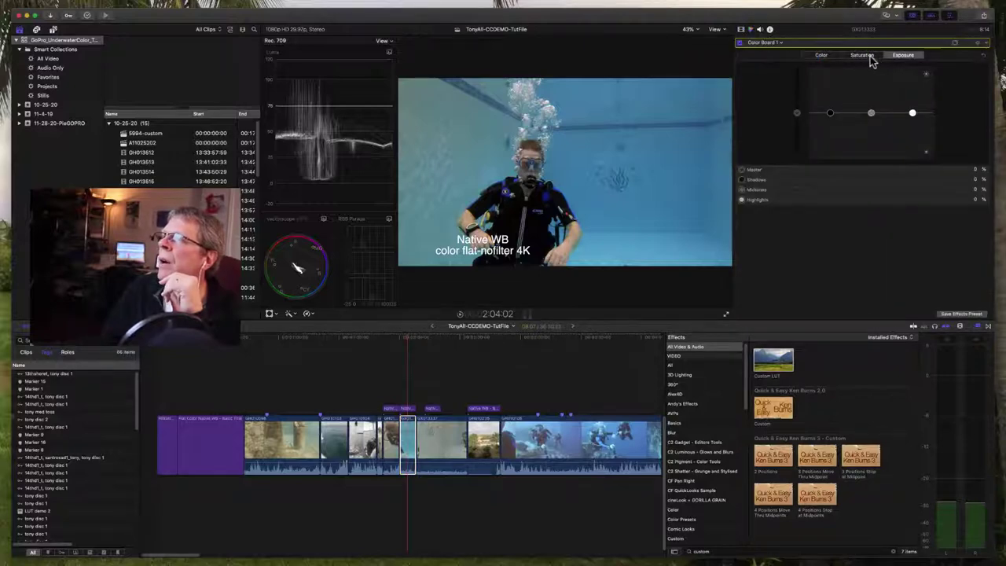
pyautogui.moveTo(871, 115); pyautogui.dragTo(871, 105)
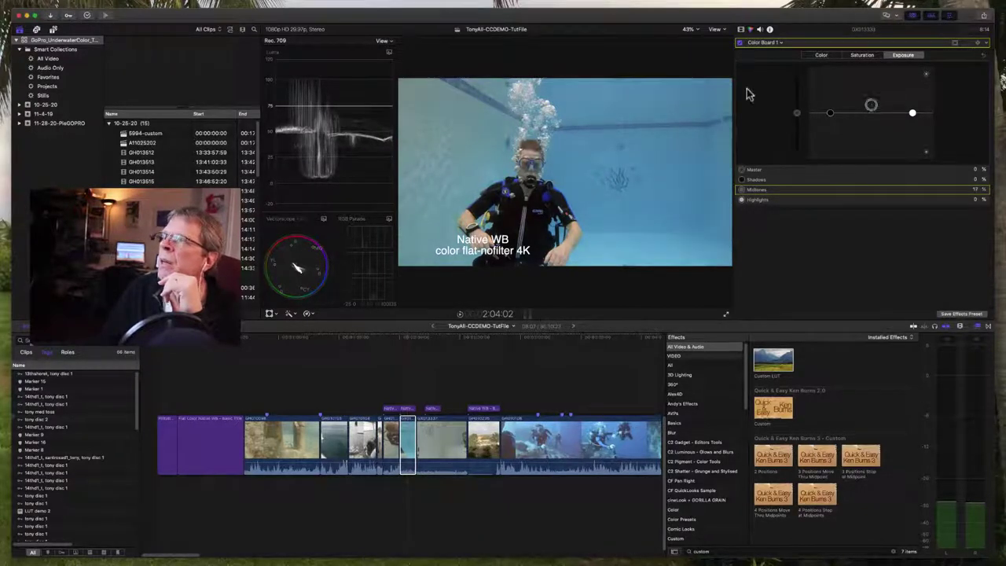
pyautogui.click(740, 29)
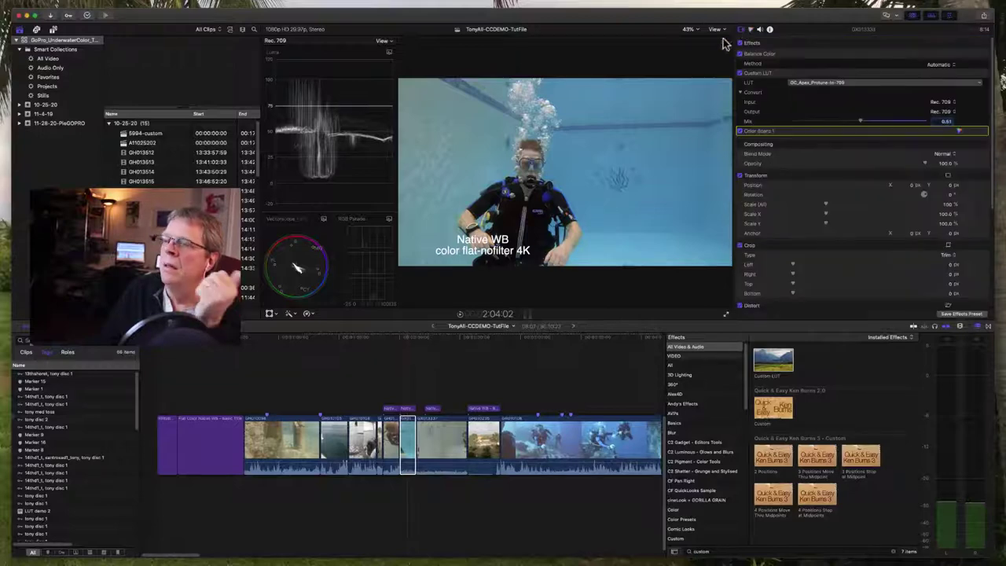
# - Play the corrected diver clip from its beginning at 2:00:08 and stop at 2:02:24
pyautogui.click(405, 340)
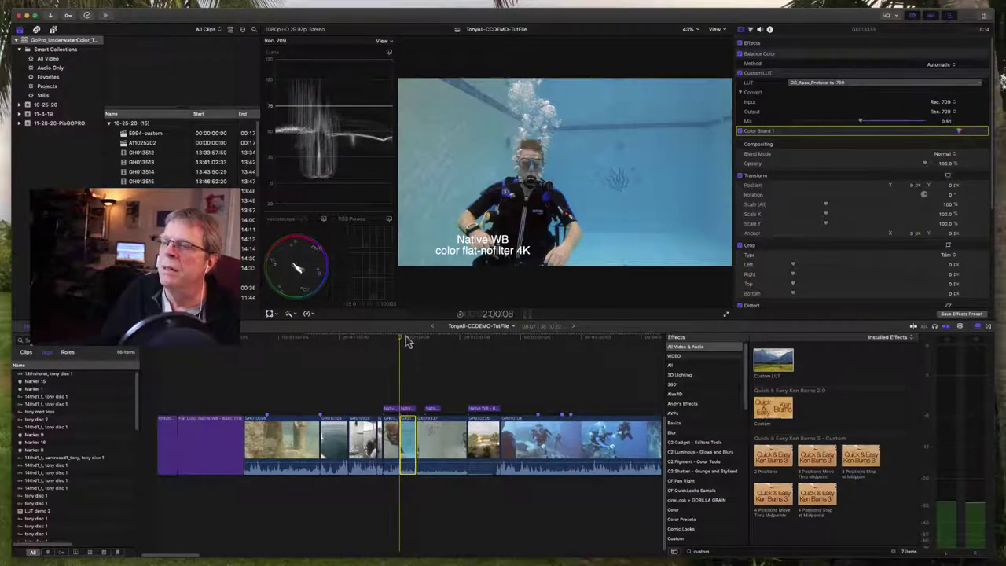
pyautogui.press('space')
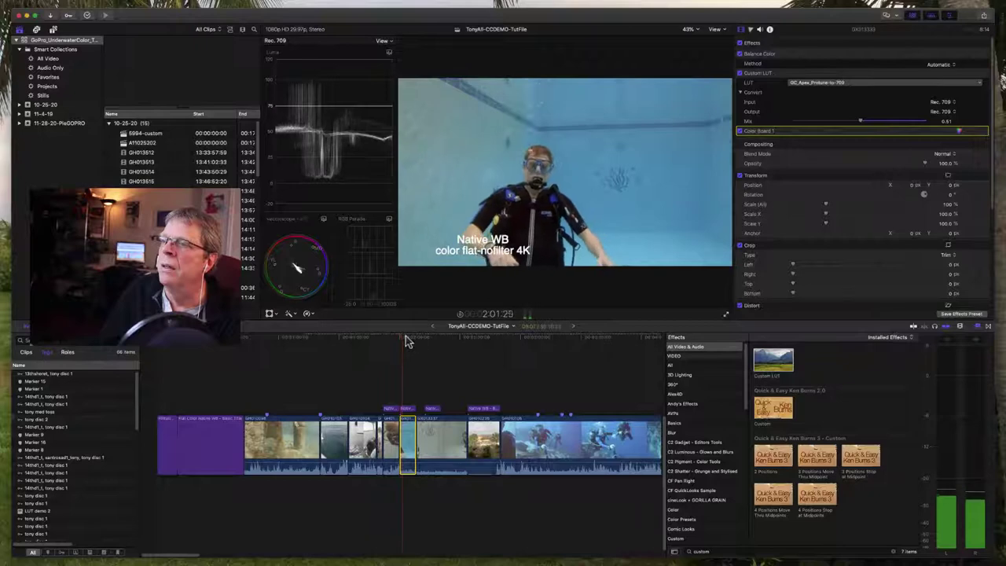
pyautogui.press('space')
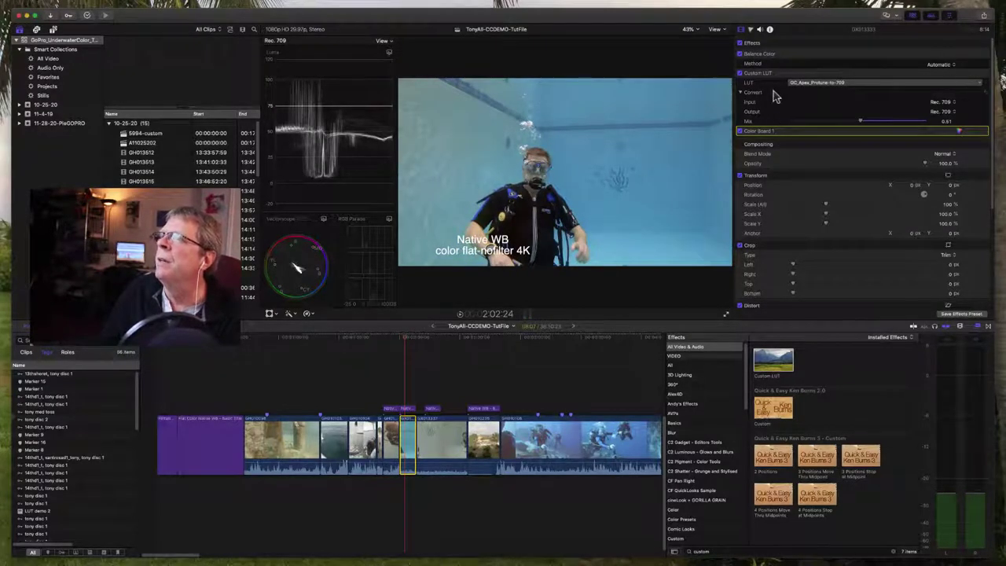
# - Add a Hue/Saturation Curves correction to the "color flat-nofilter 4K" diver clip
pyautogui.click(751, 30)
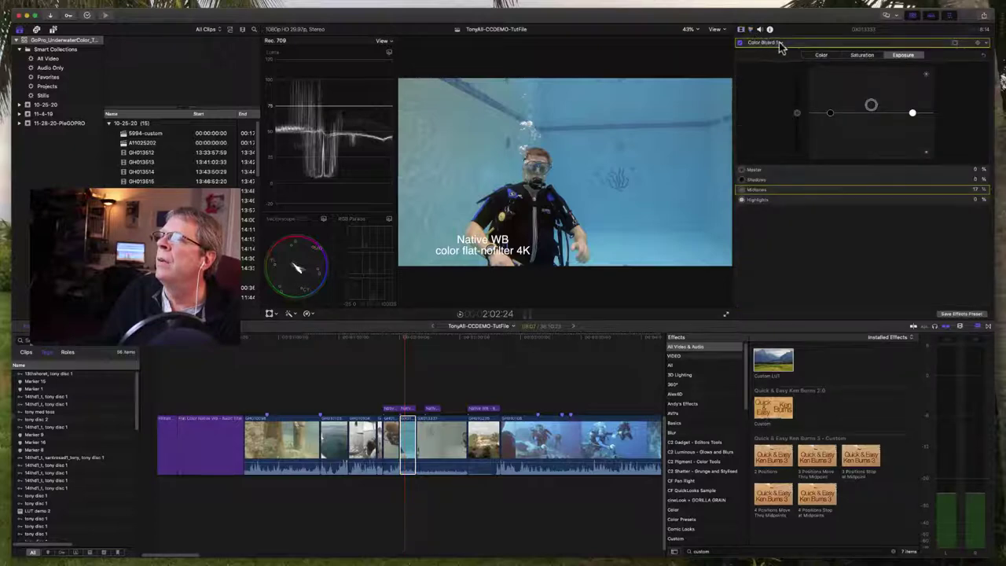
pyautogui.click(780, 43)
pyautogui.click(783, 98)
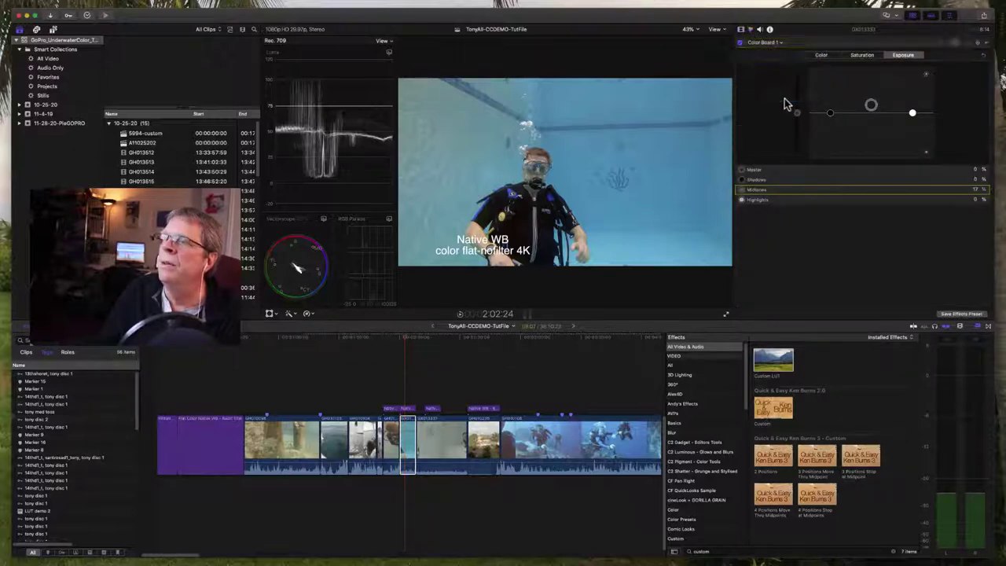
# - Try the Hue vs Hue curve's color sampler and its control points, and reset the curve
pyautogui.click(975, 67)
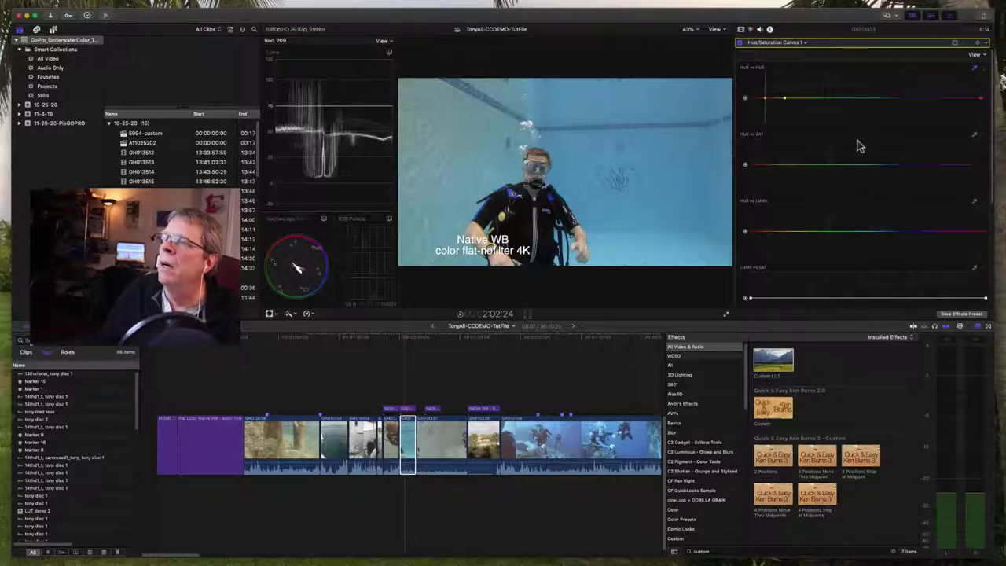
pyautogui.click(765, 99)
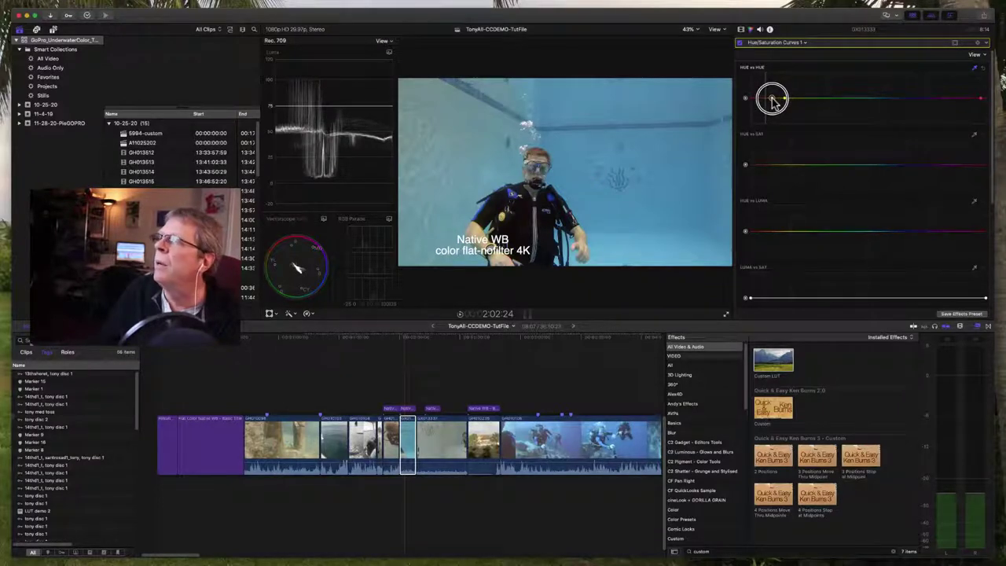
pyautogui.click(986, 70)
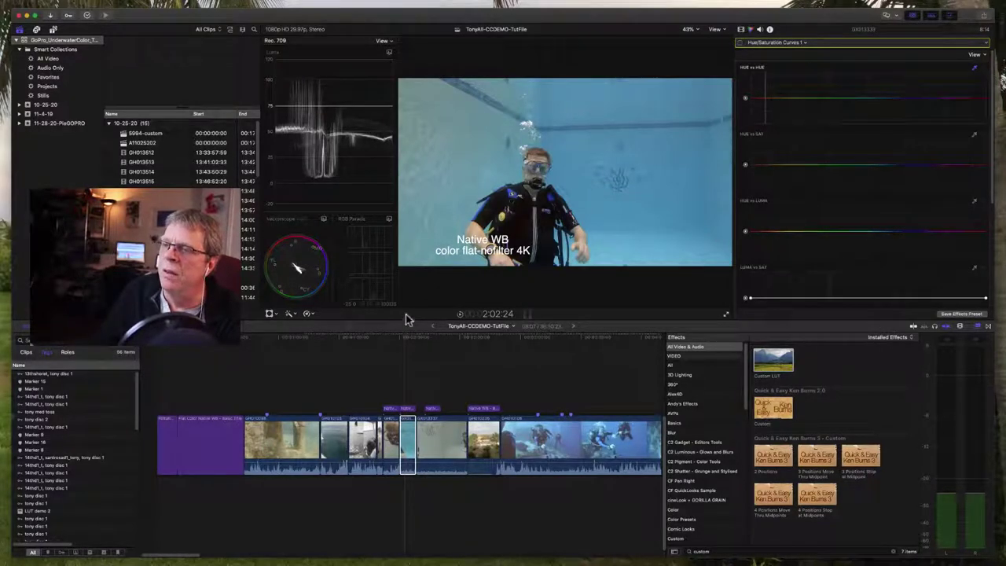
# - Move the playhead to 2:20:24, select the swimming diver selfie clip there and show its list of effects
pyautogui.moveTo(415, 339); pyautogui.dragTo(441, 339)
pyautogui.click(446, 436)
pyautogui.click(751, 30)
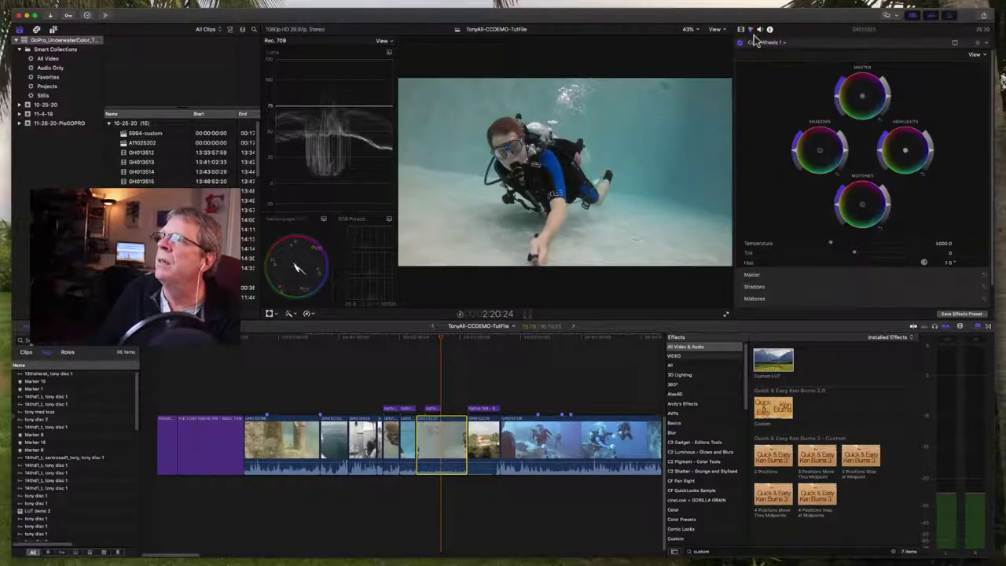
pyautogui.click(740, 29)
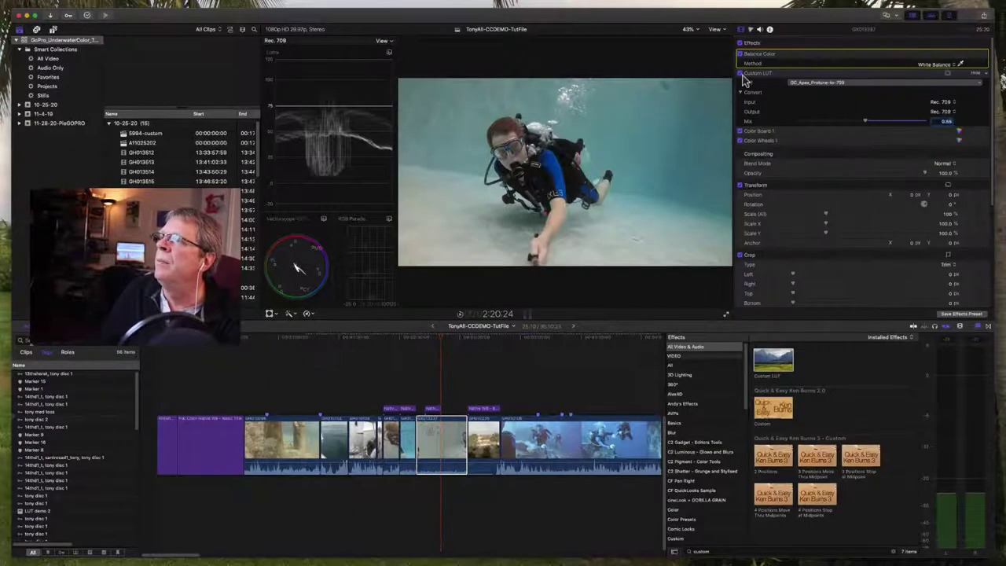
# - Compare the swimming diver clip with all effects off and on, leaving them on
pyautogui.click(740, 53)
pyautogui.click(740, 44)
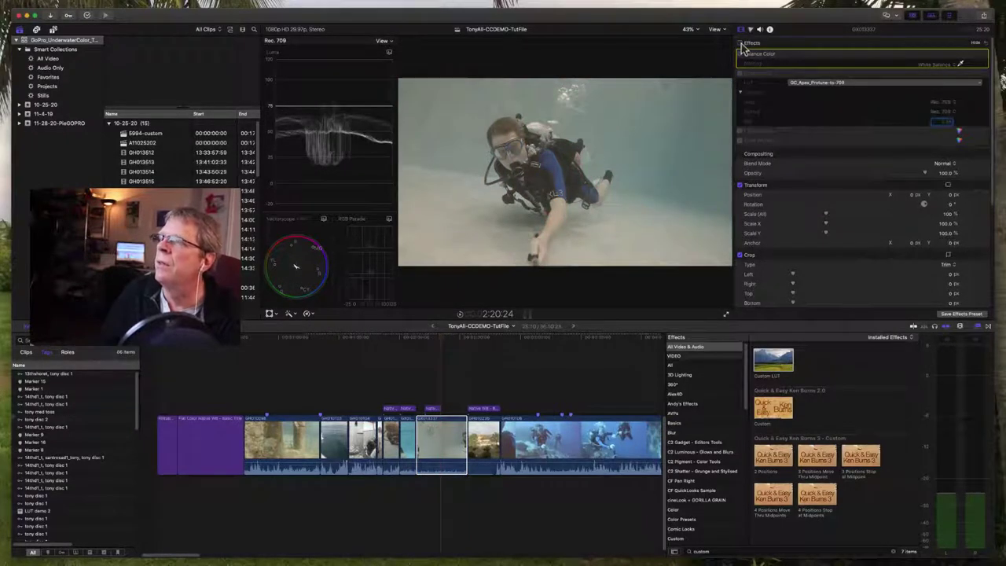
pyautogui.click(740, 44)
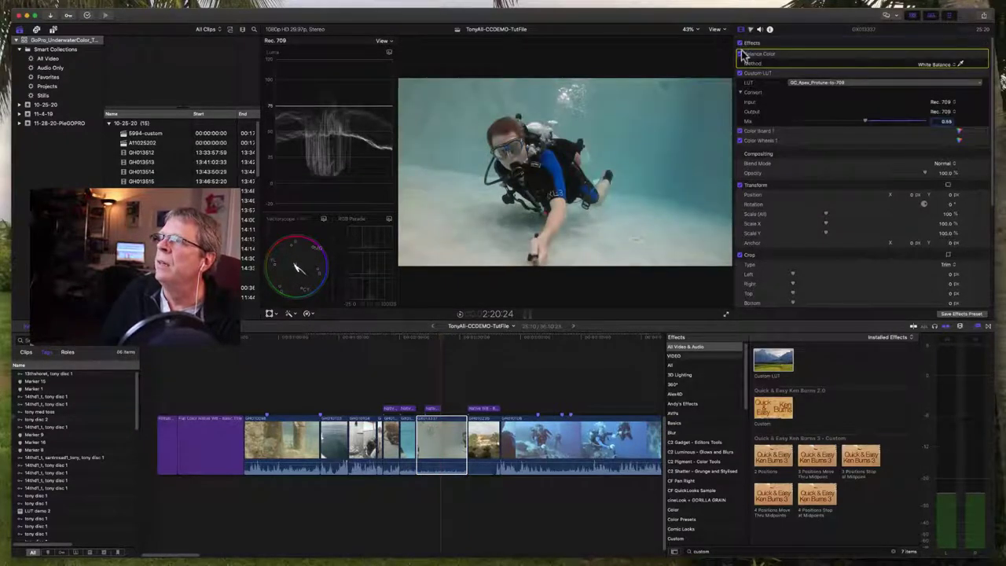
# - Turn off Color Board 1, Color Wheels 1 and Custom LUT, and compare the shot with Balance Color off and on, leaving it on
pyautogui.click(741, 132)
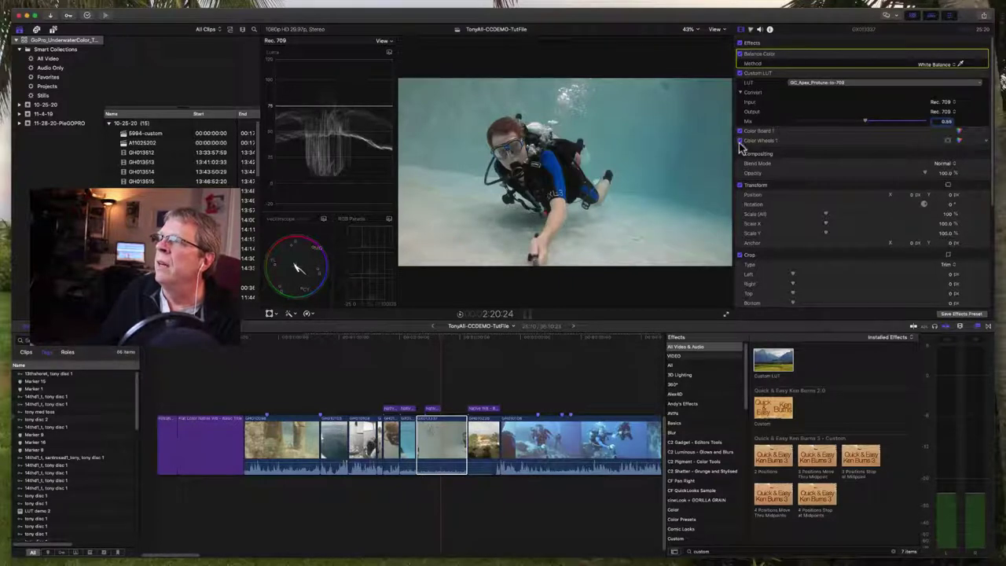
pyautogui.click(739, 73)
pyautogui.click(741, 55)
pyautogui.click(739, 57)
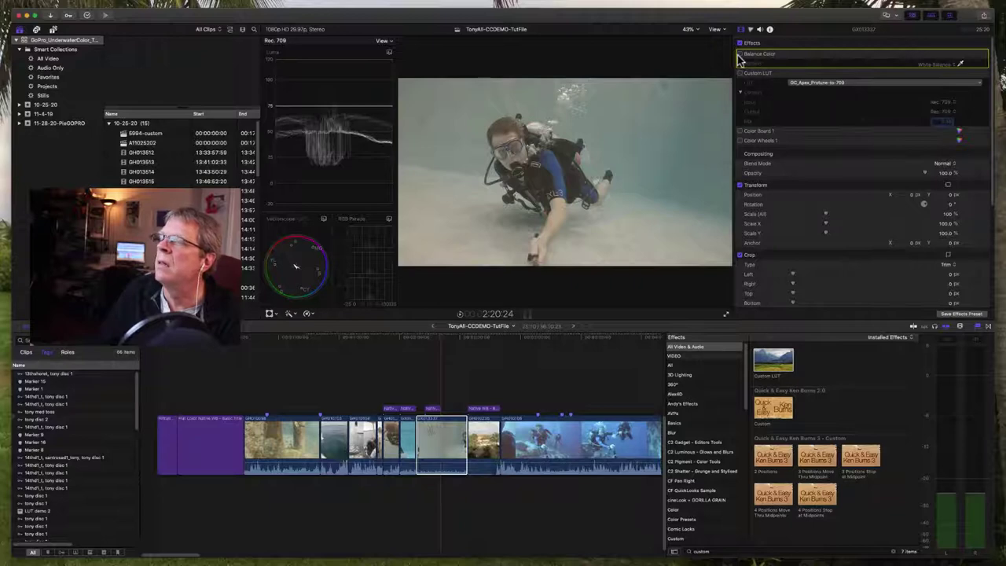
pyautogui.click(740, 55)
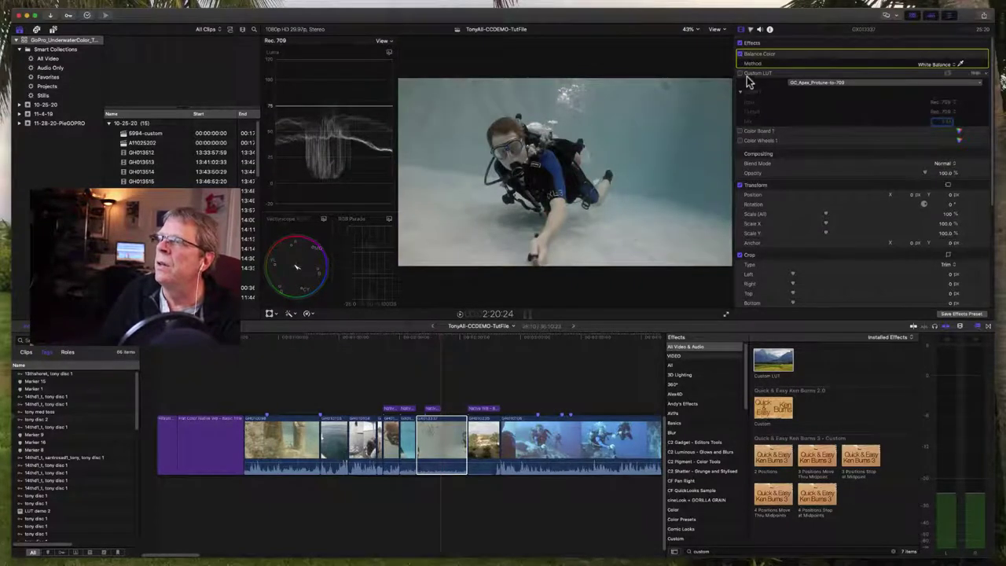
# - Turn the swimming diver clip's Custom LUT back on with a Mix of 0.65, and re-enable Color Board 1
pyautogui.click(739, 73)
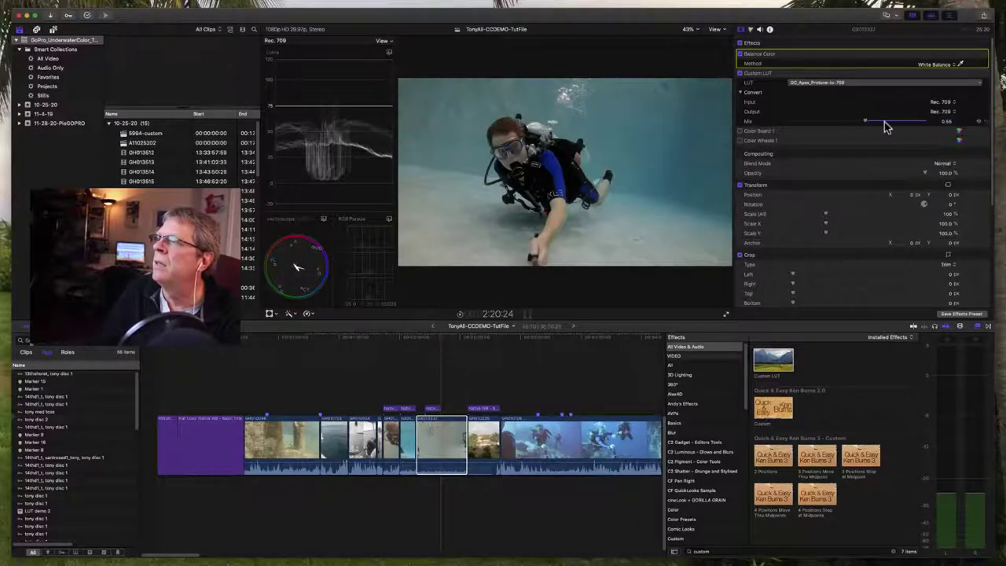
pyautogui.moveTo(886, 125); pyautogui.dragTo(876, 119)
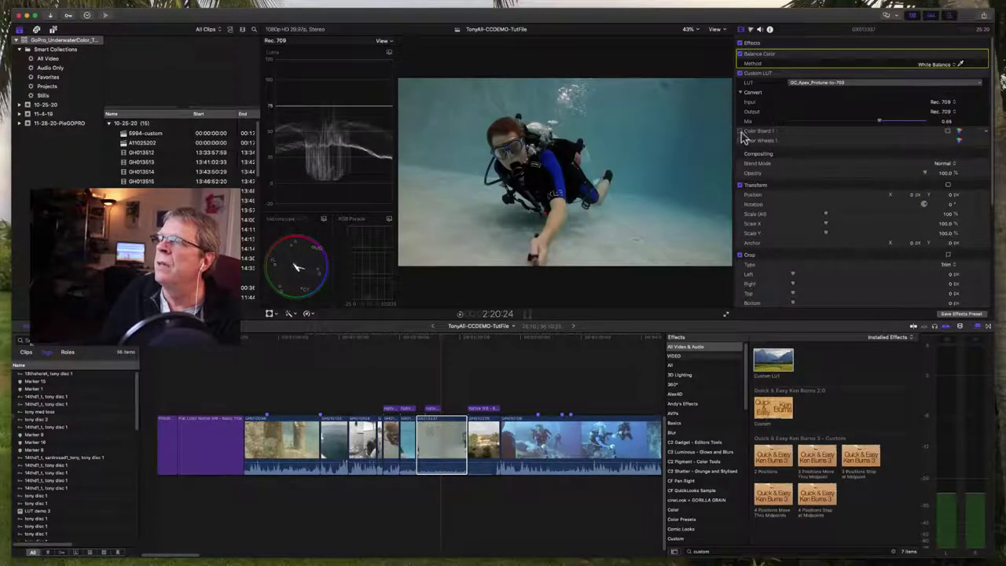
pyautogui.click(741, 133)
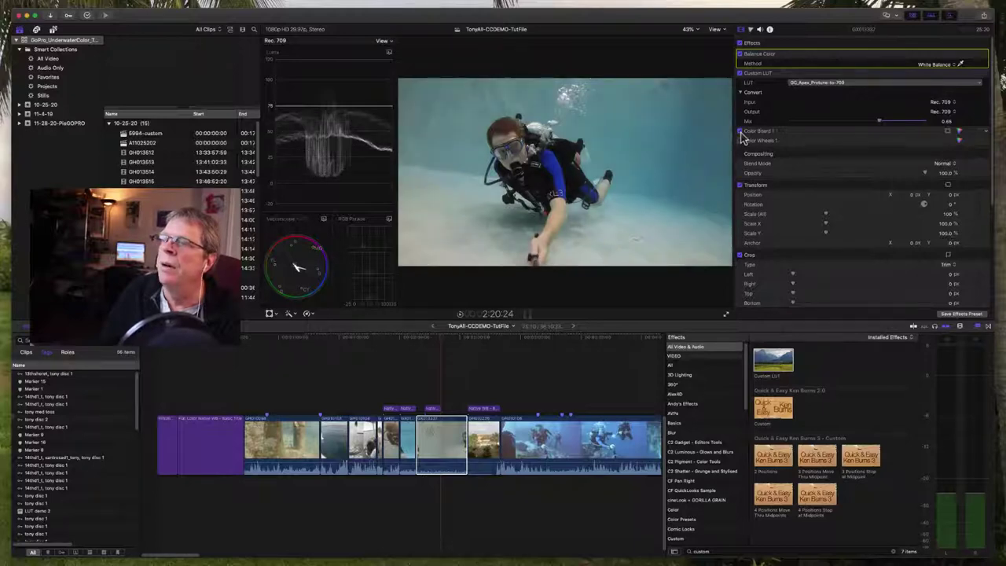
# - Compare the swimming diver clip with Color Wheels 1 on and off, inspect its wheel settings, and leave it off
pyautogui.click(740, 141)
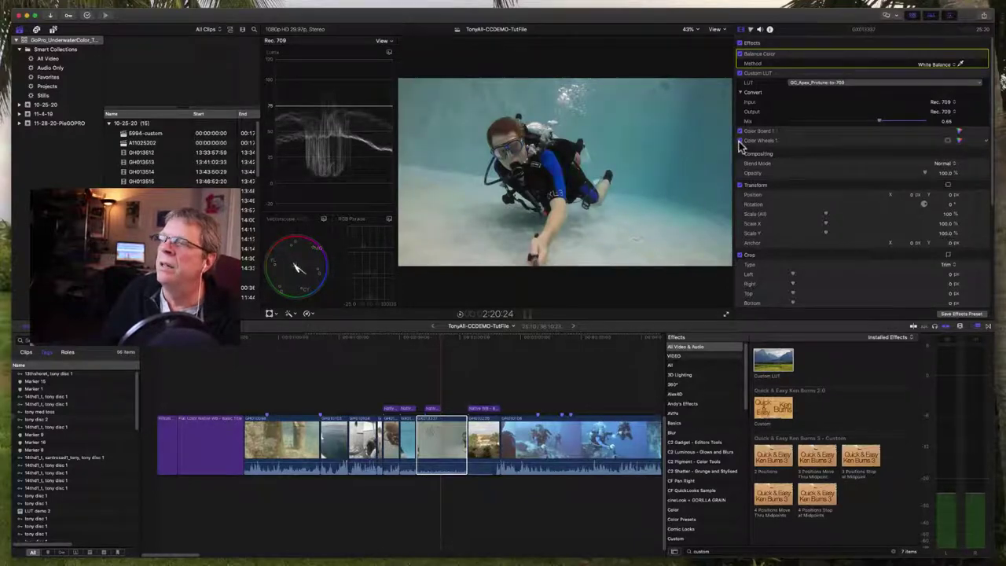
pyautogui.click(739, 142)
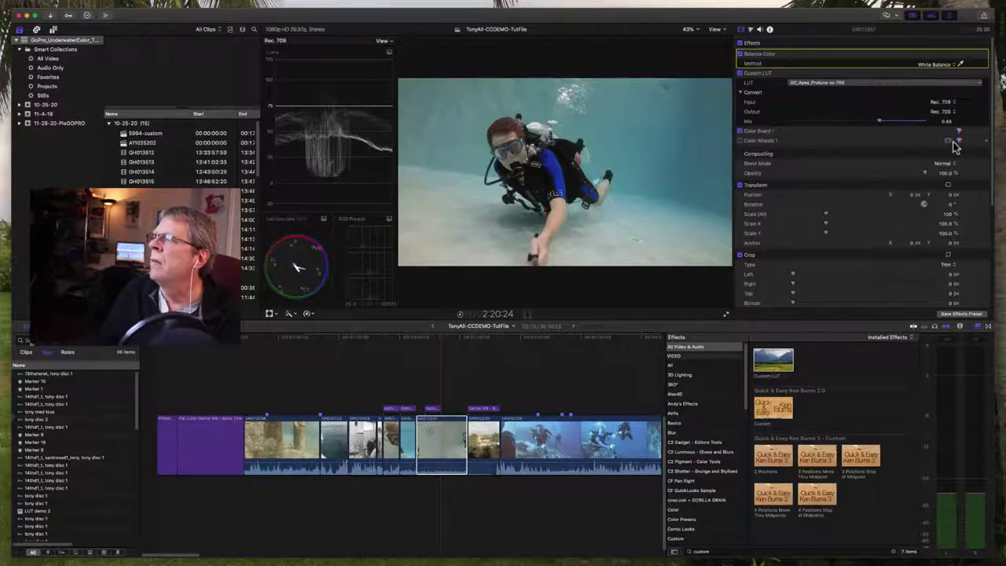
pyautogui.click(952, 141)
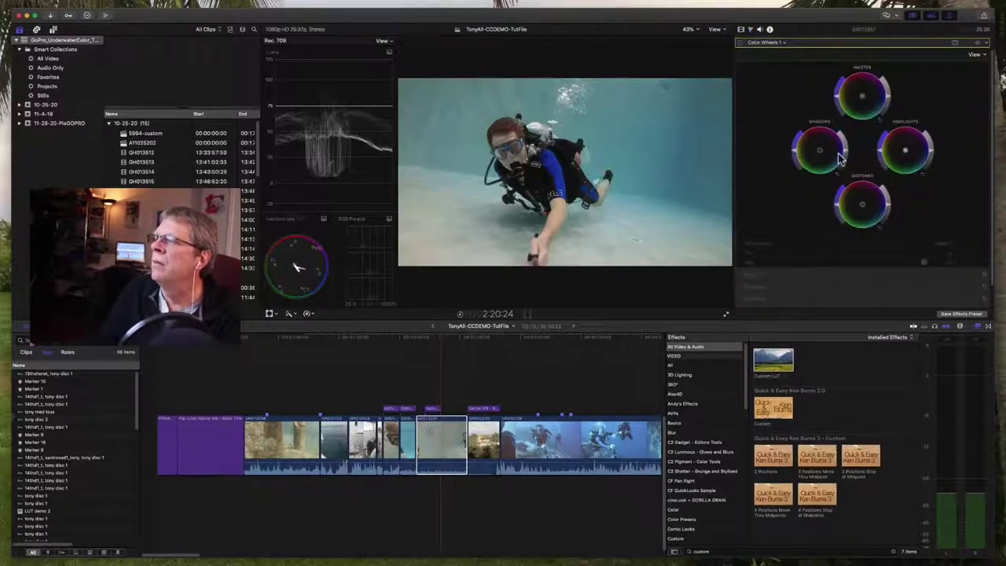
pyautogui.click(739, 42)
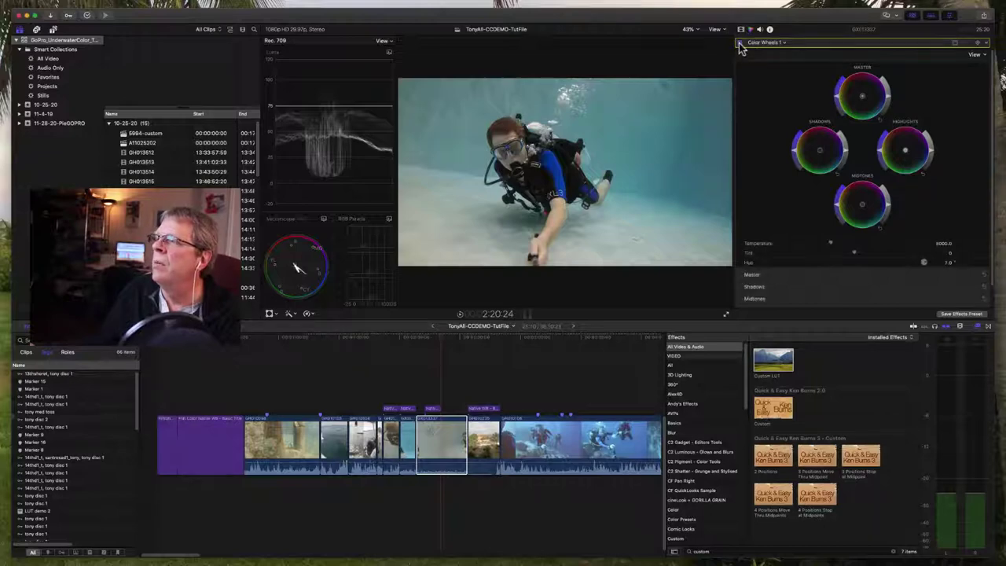
pyautogui.click(739, 42)
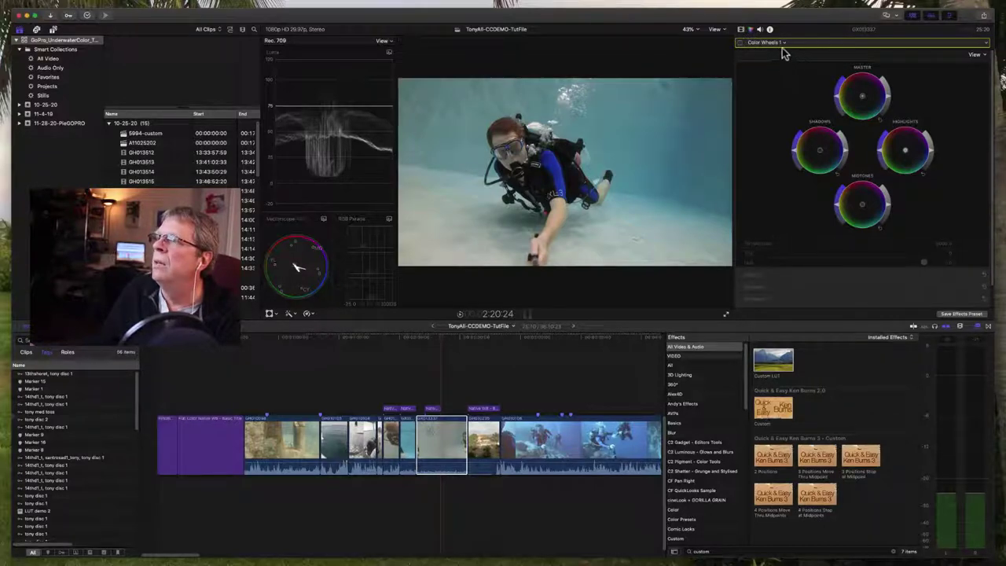
pyautogui.click(740, 30)
# - Turn off the swimming diver clip's Color Board 1 and Custom LUT, and add a second Color Board correction
pyautogui.click(742, 132)
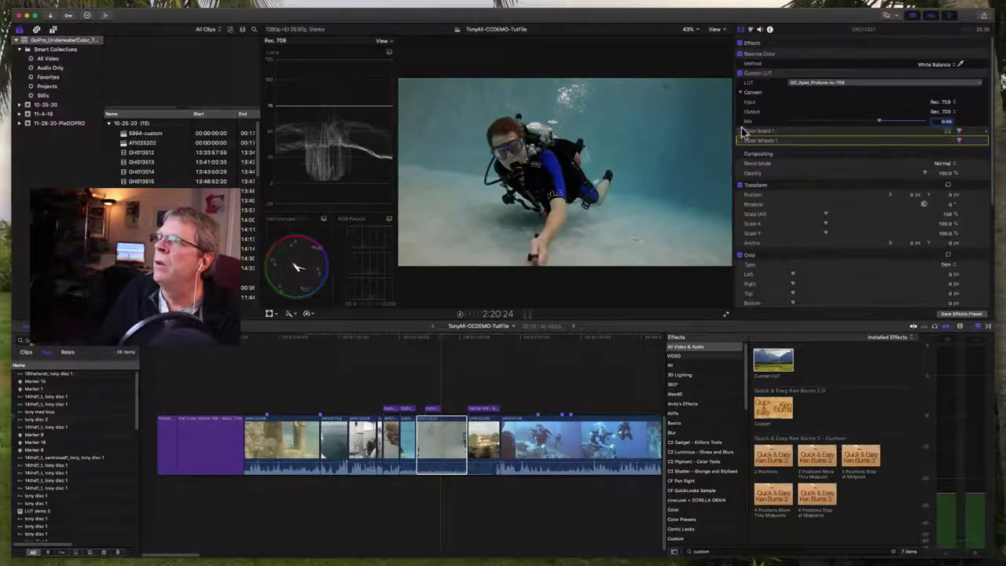
pyautogui.click(740, 73)
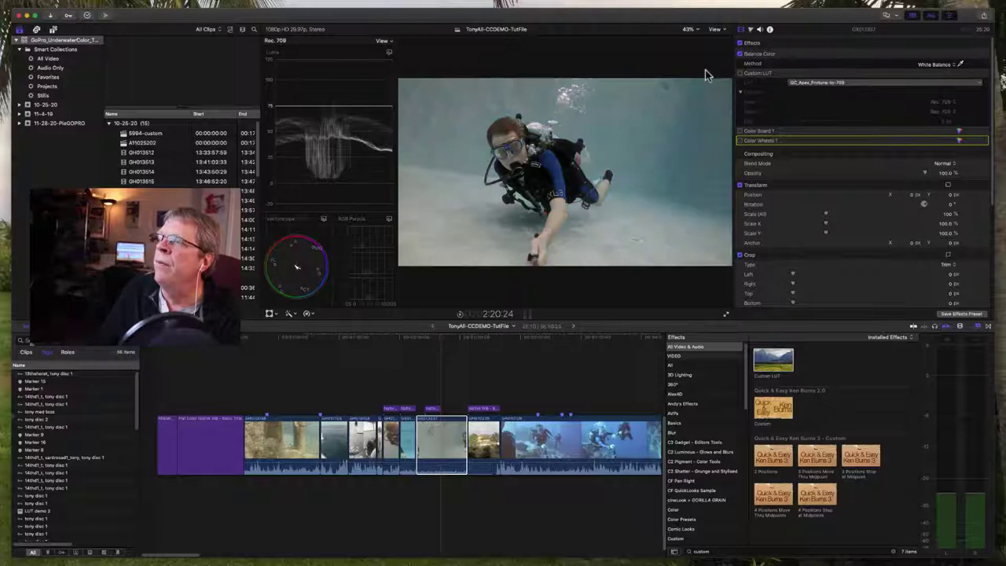
pyautogui.click(751, 30)
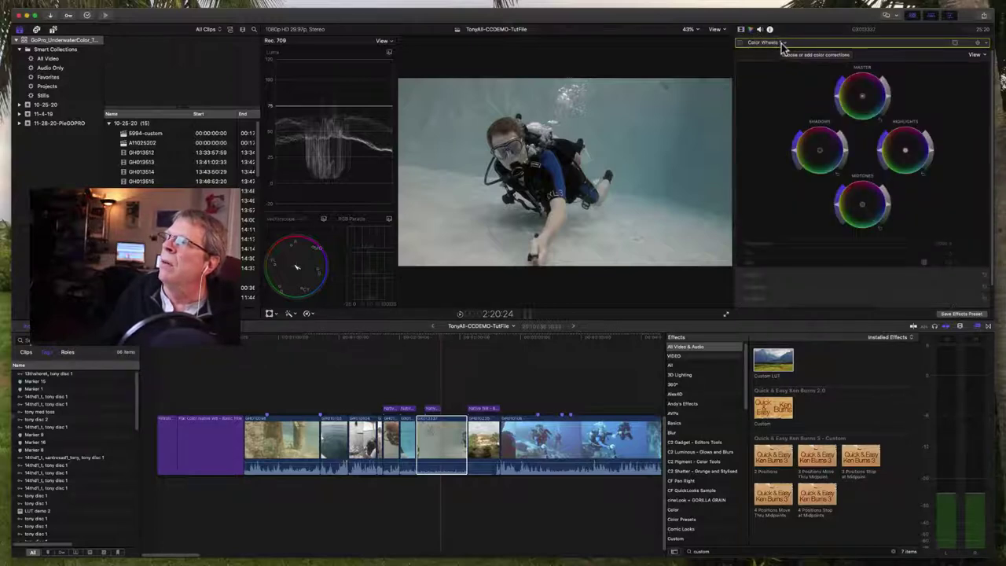
pyautogui.click(782, 44)
pyautogui.click(766, 81)
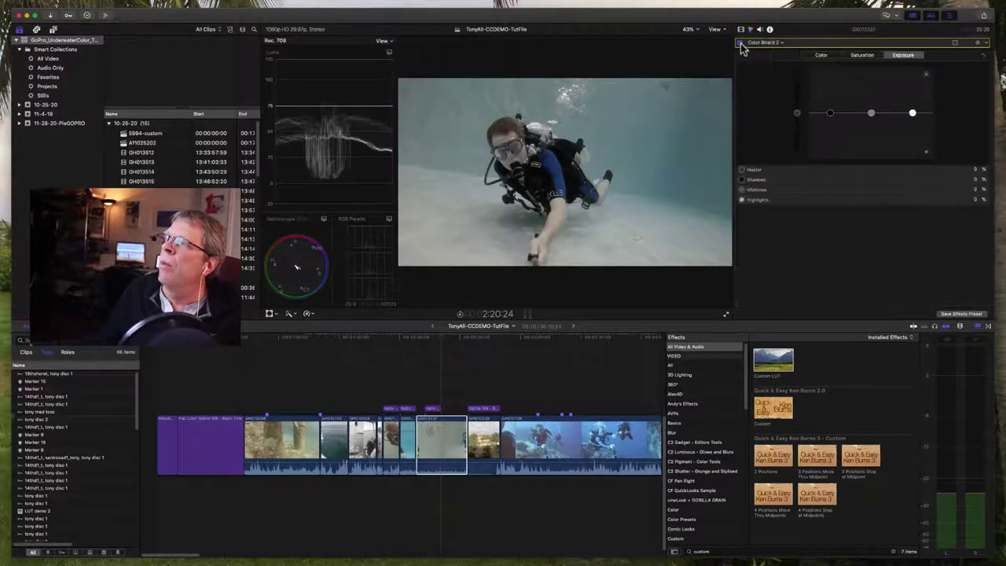
# - In Color Board 2, raise the Master saturation to 100% and the Midtones saturation to about 23%
pyautogui.click(821, 55)
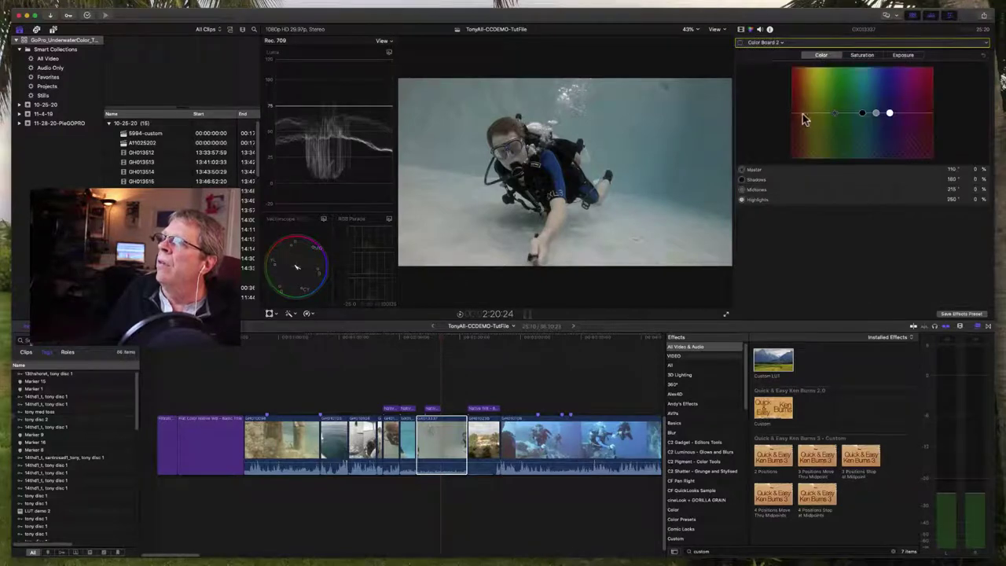
pyautogui.click(863, 55)
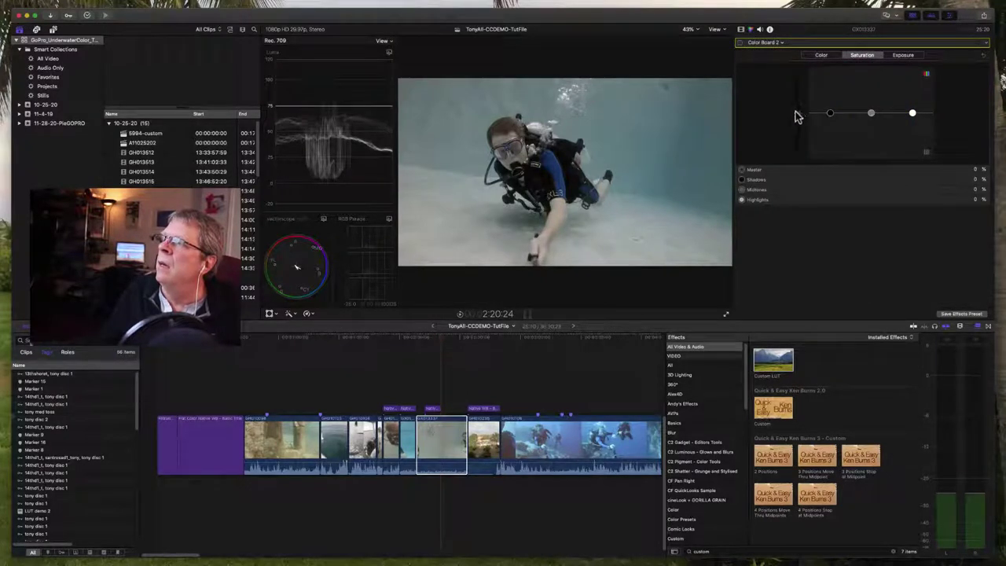
pyautogui.moveTo(796, 116); pyautogui.dragTo(801, 61)
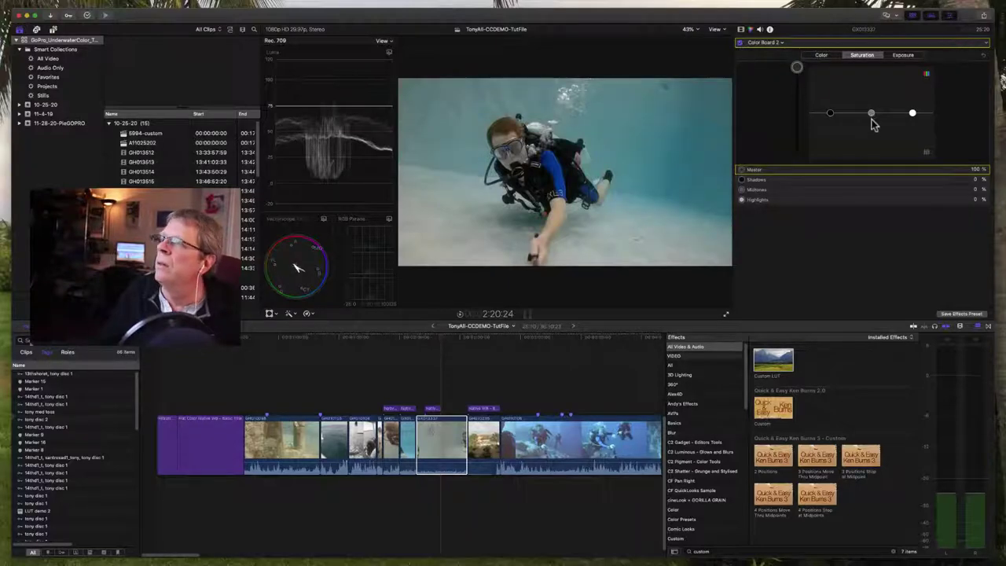
pyautogui.moveTo(871, 116); pyautogui.dragTo(871, 103)
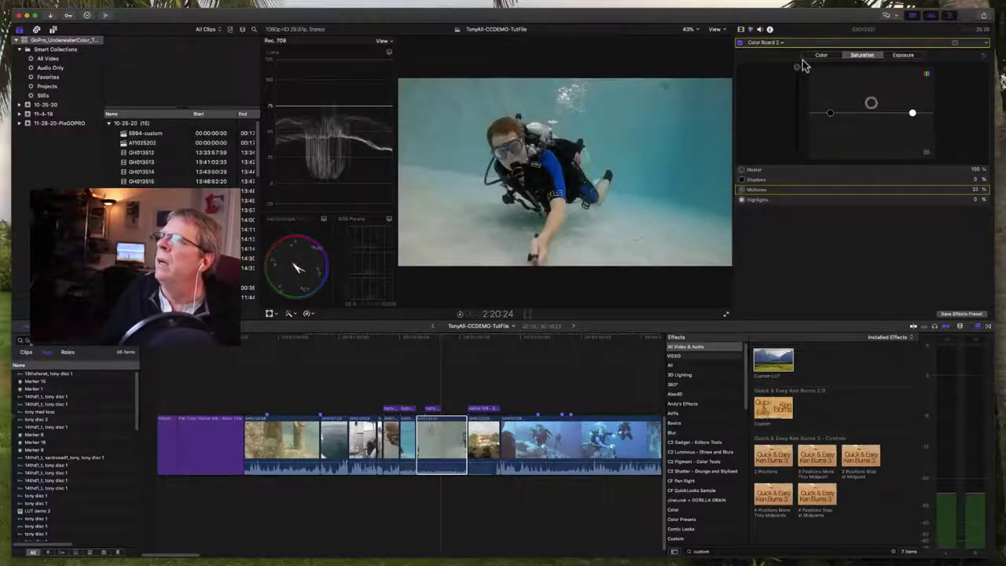
# - Shift Color Board 2's Master color to a hue of about 51° with a slightly negative amount
pyautogui.click(827, 57)
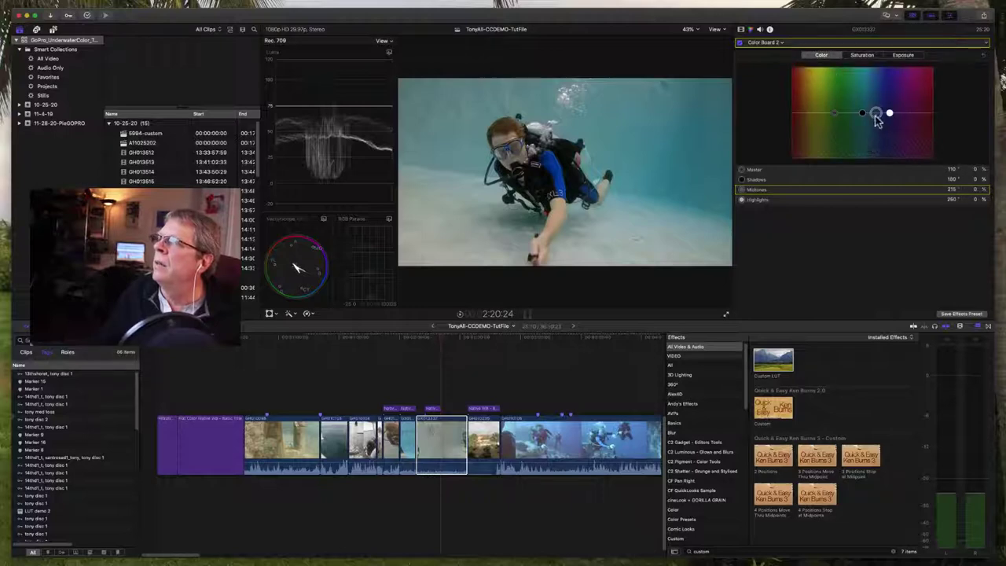
pyautogui.click(786, 169)
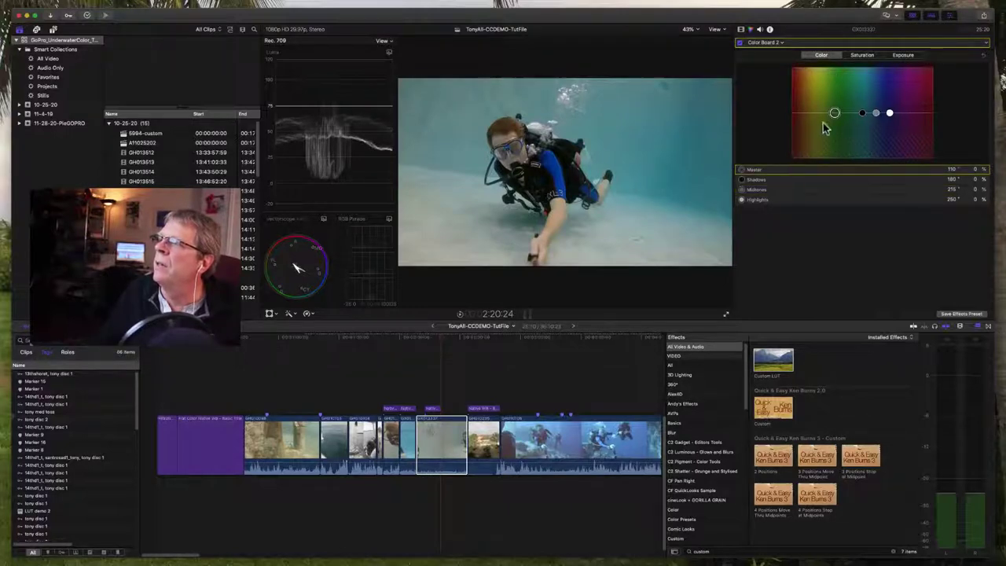
pyautogui.moveTo(835, 114); pyautogui.dragTo(811, 117)
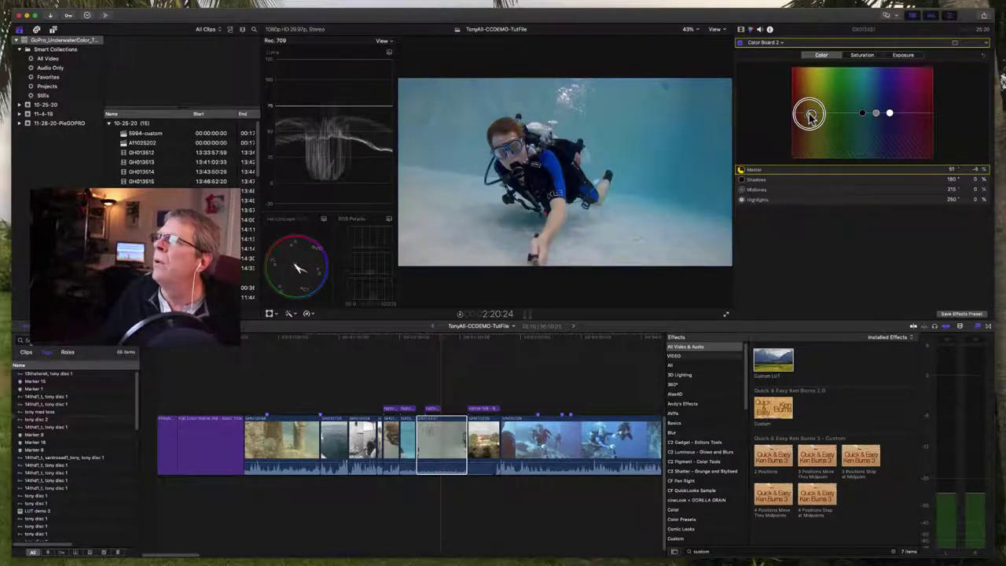
# - Adjust Color Board 2's exposure to about 16% for Midtones, -8% for Shadows and 19% for Highlights
pyautogui.click(903, 55)
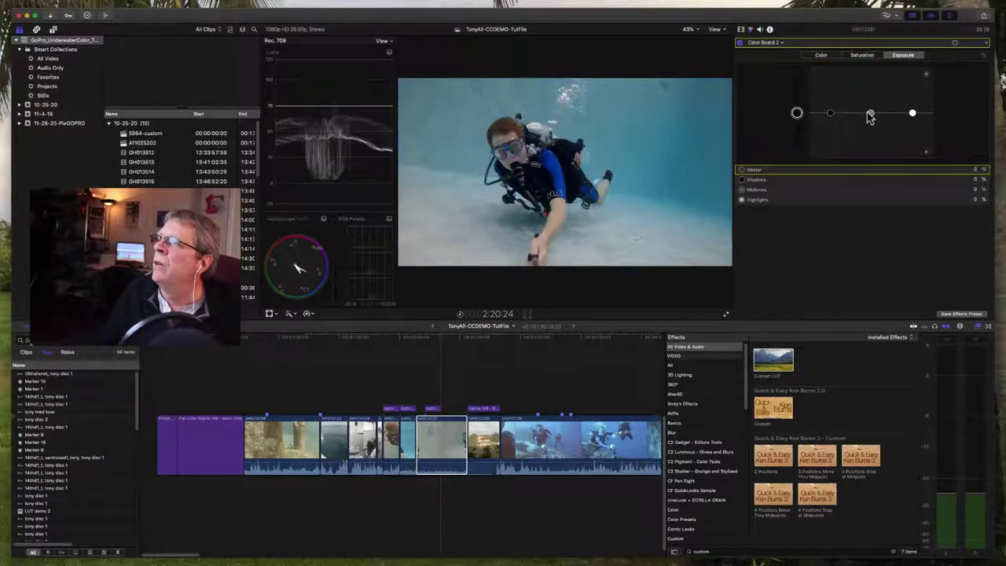
pyautogui.moveTo(870, 116)
pyautogui.mouseDown()
pyautogui.moveTo(872, 106)
pyautogui.moveTo(873, 136)
pyautogui.moveTo(885, 105)
pyautogui.moveTo(871, 106)
pyautogui.mouseUp()
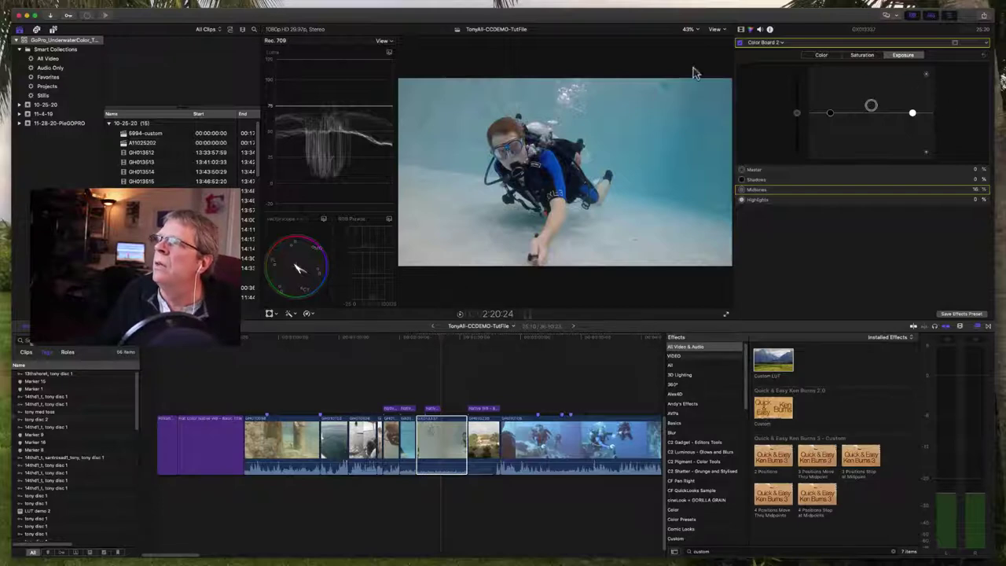
pyautogui.click(741, 45)
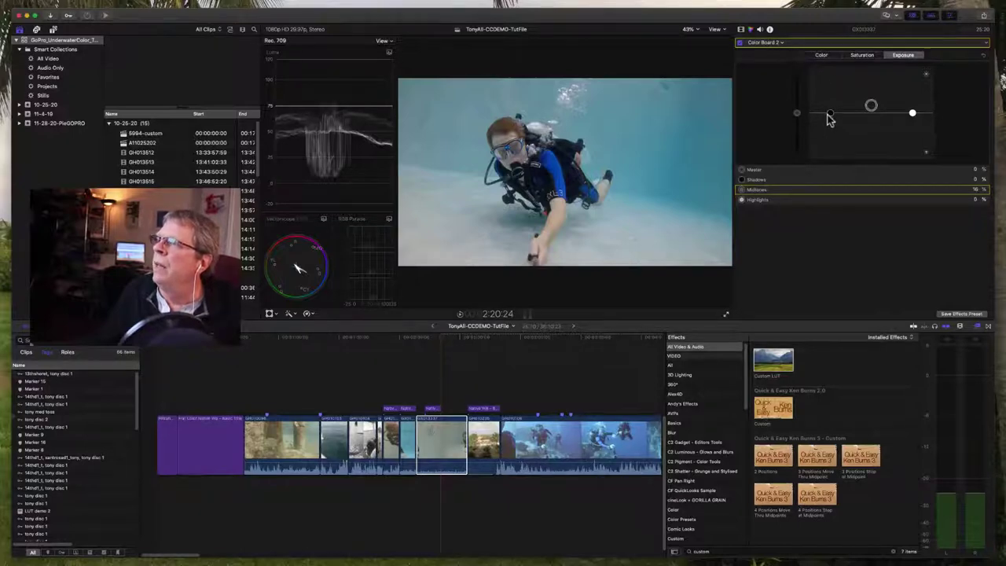
pyautogui.moveTo(829, 114); pyautogui.dragTo(830, 120)
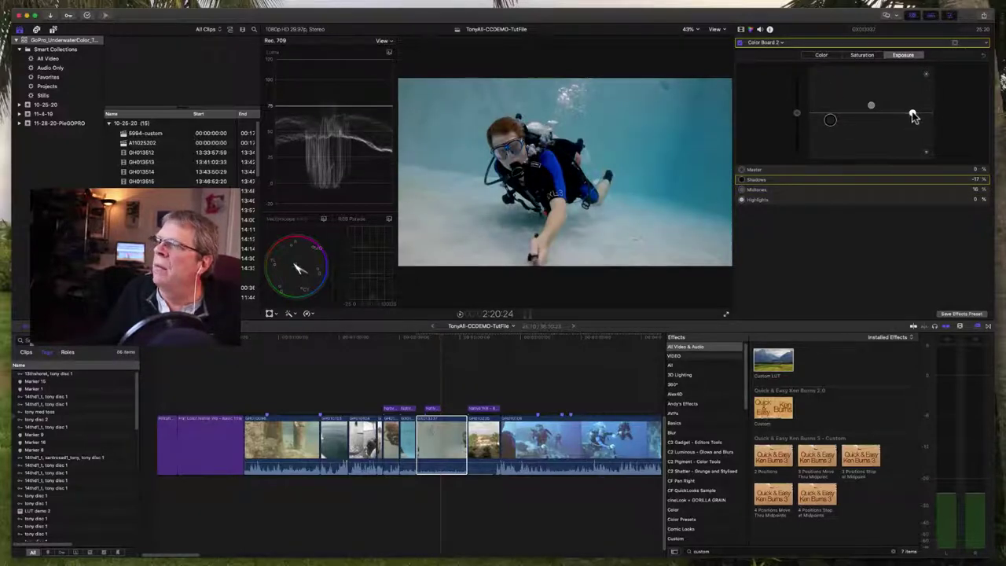
pyautogui.moveTo(914, 116); pyautogui.dragTo(917, 107)
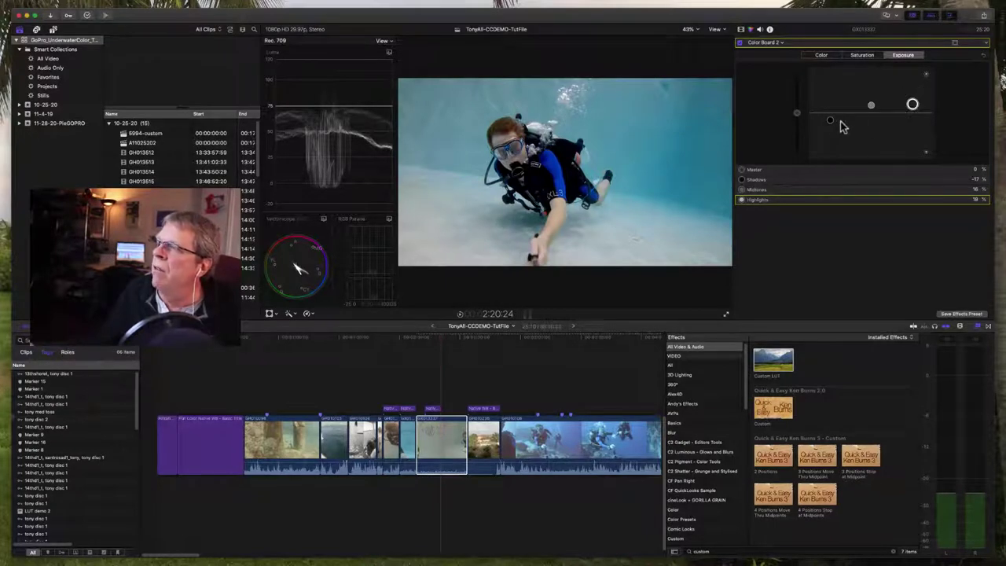
pyautogui.moveTo(831, 120); pyautogui.dragTo(832, 116)
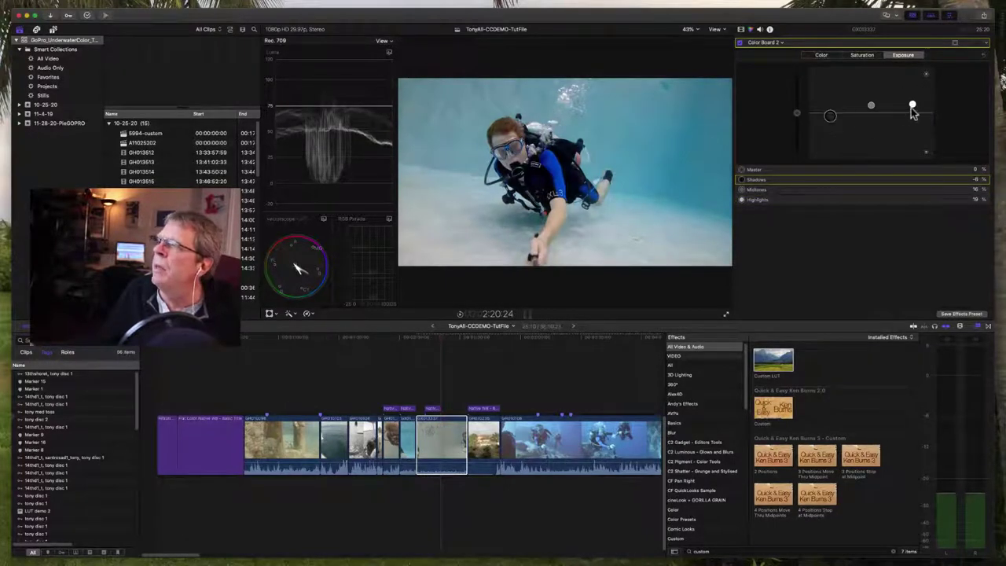
pyautogui.moveTo(912, 105); pyautogui.dragTo(914, 110)
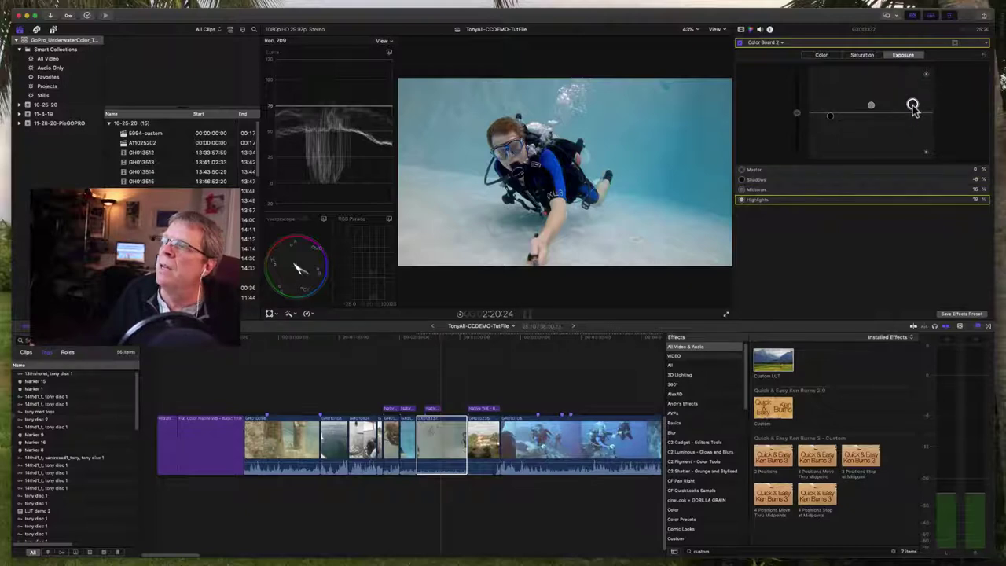
# - Compare the swimming diver clip with Color Board 2 off and on, leaving the correction off
pyautogui.click(740, 43)
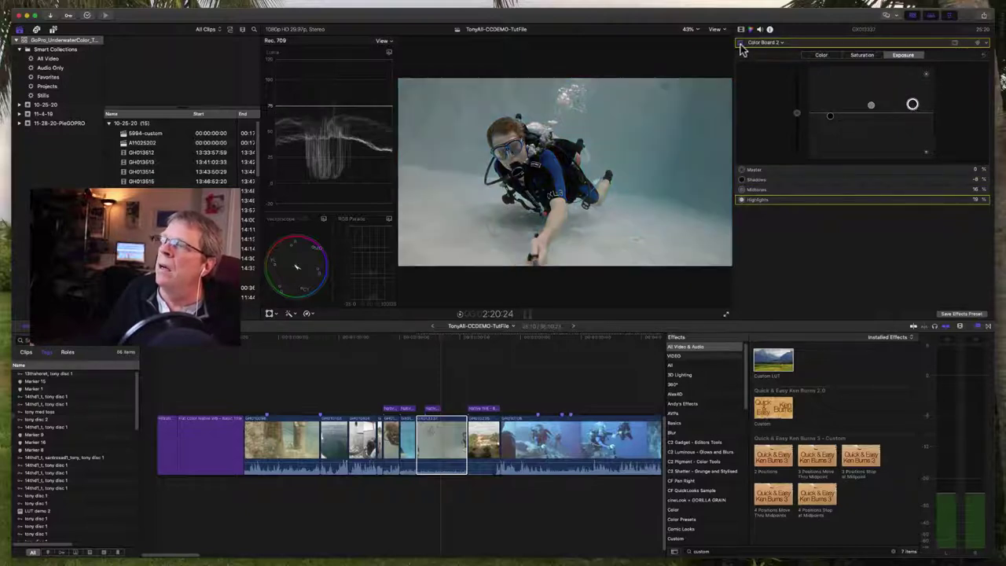
pyautogui.click(740, 43)
pyautogui.click(740, 44)
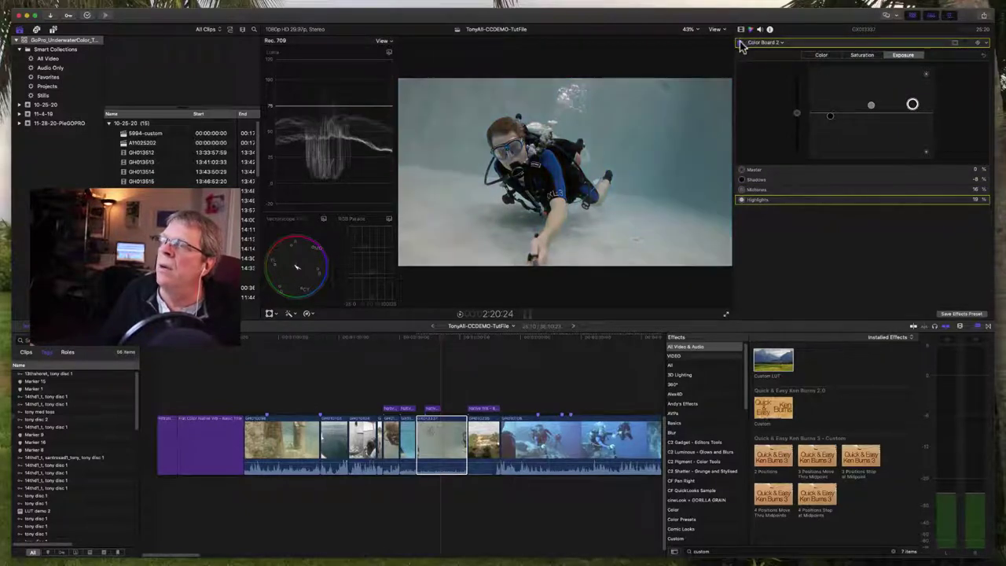
pyautogui.click(741, 44)
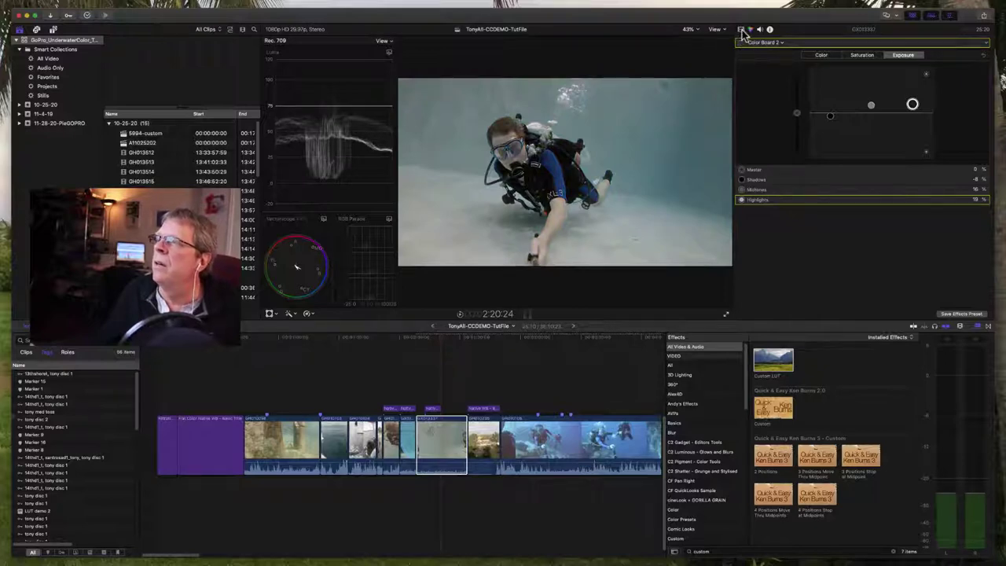
# - Turn the clip's Custom LUT back on with a Mix of 0.65, and re-enable Color Board 1
pyautogui.click(741, 31)
pyautogui.click(739, 74)
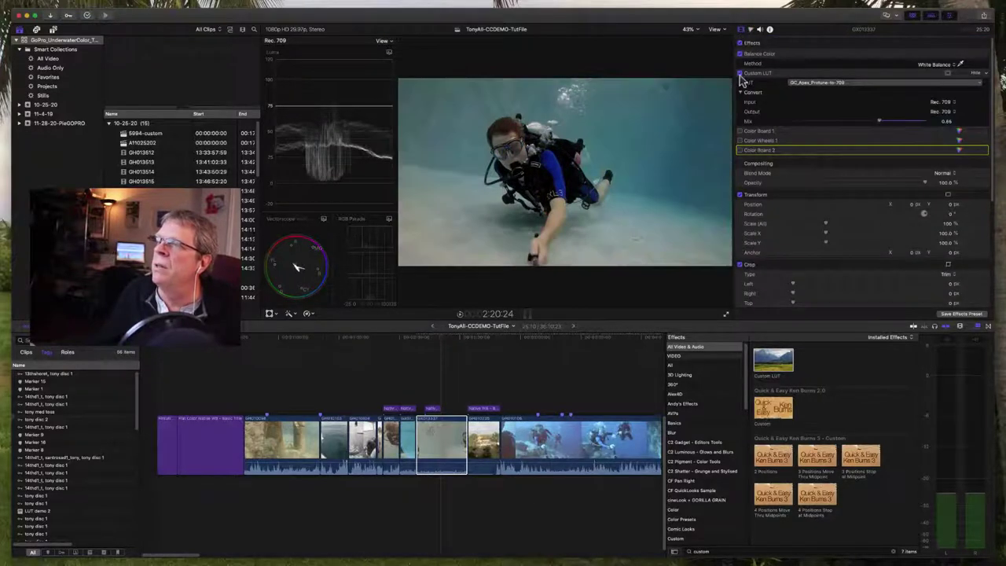
pyautogui.moveTo(900, 121); pyautogui.dragTo(880, 123)
pyautogui.click(742, 132)
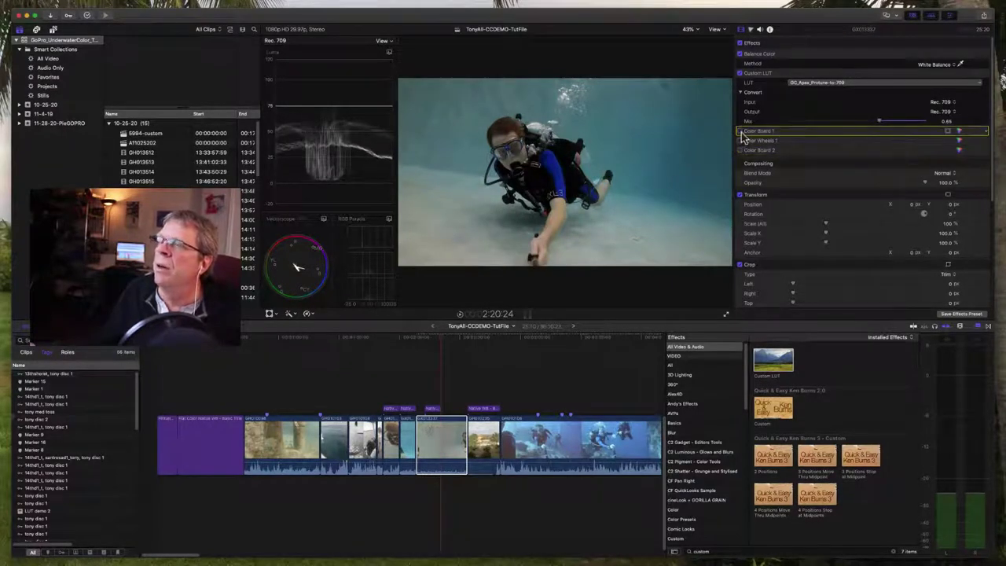
pyautogui.click(740, 131)
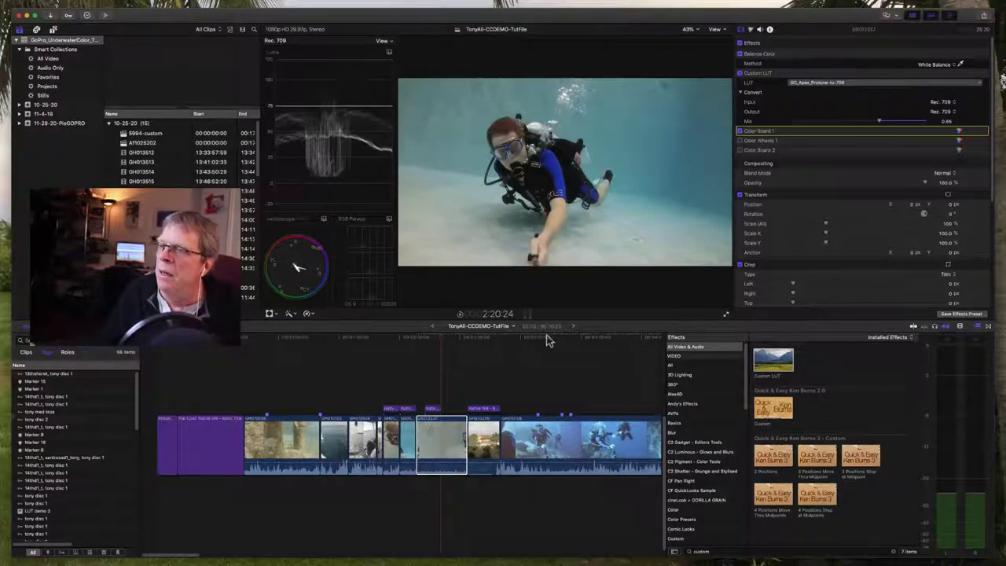
# - Select the two-diver reef clip at 3:20:21 and compare it with all effects, and with only Custom LUT, off and on, leaving them on
pyautogui.moveTo(548, 343)
pyautogui.mouseDown()
pyautogui.moveTo(523, 338)
pyautogui.moveTo(563, 339)
pyautogui.mouseUp()
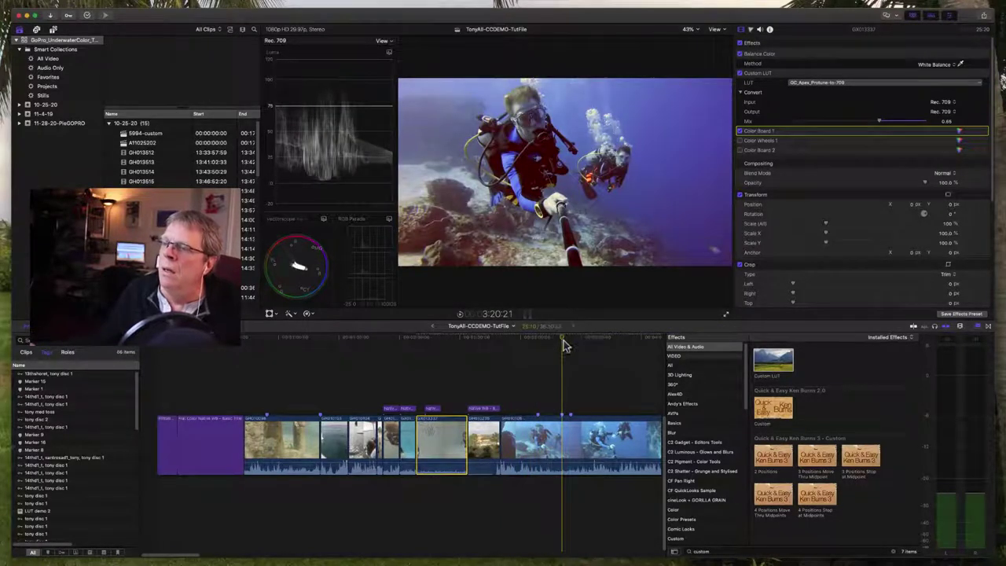
pyautogui.click(565, 452)
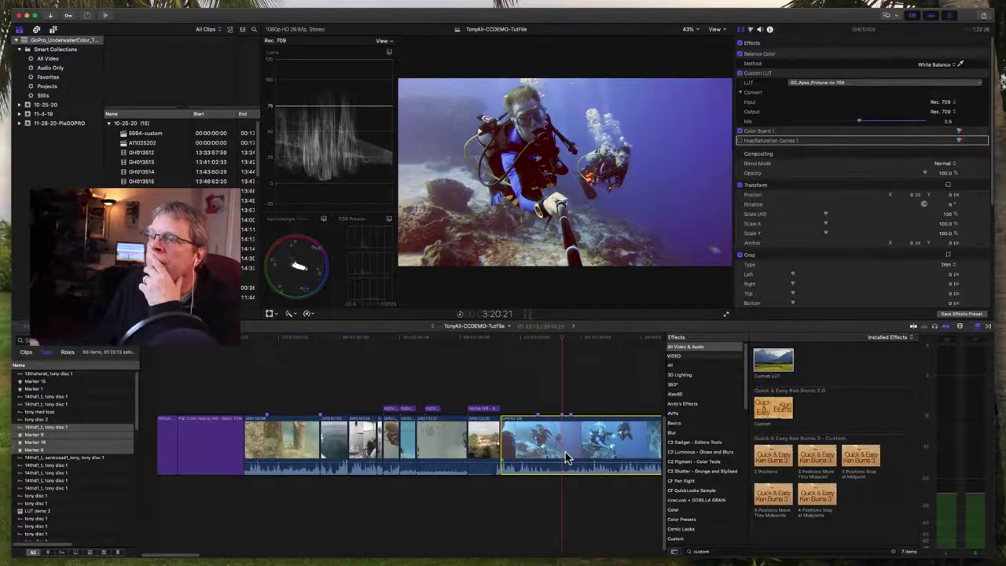
pyautogui.click(740, 44)
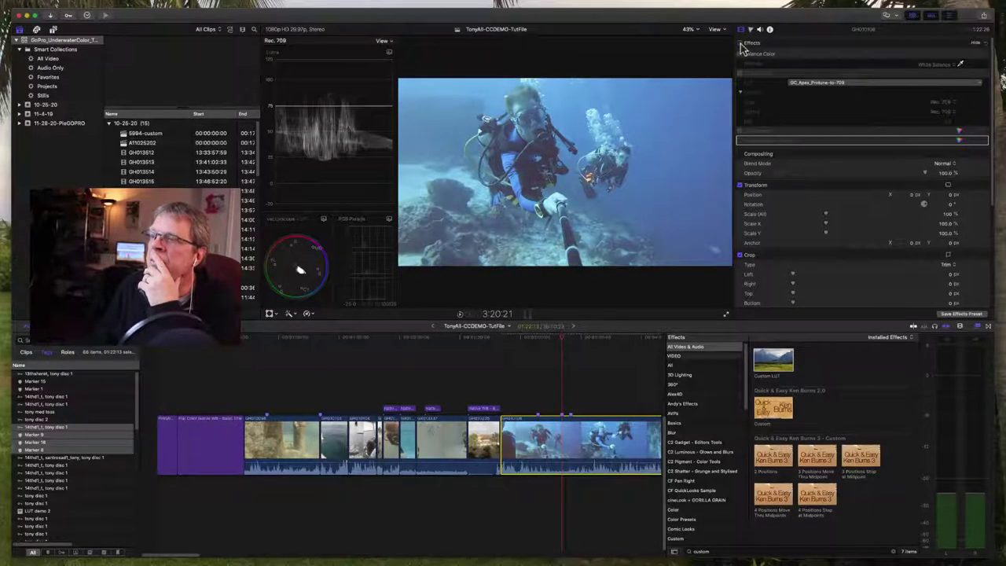
pyautogui.click(741, 44)
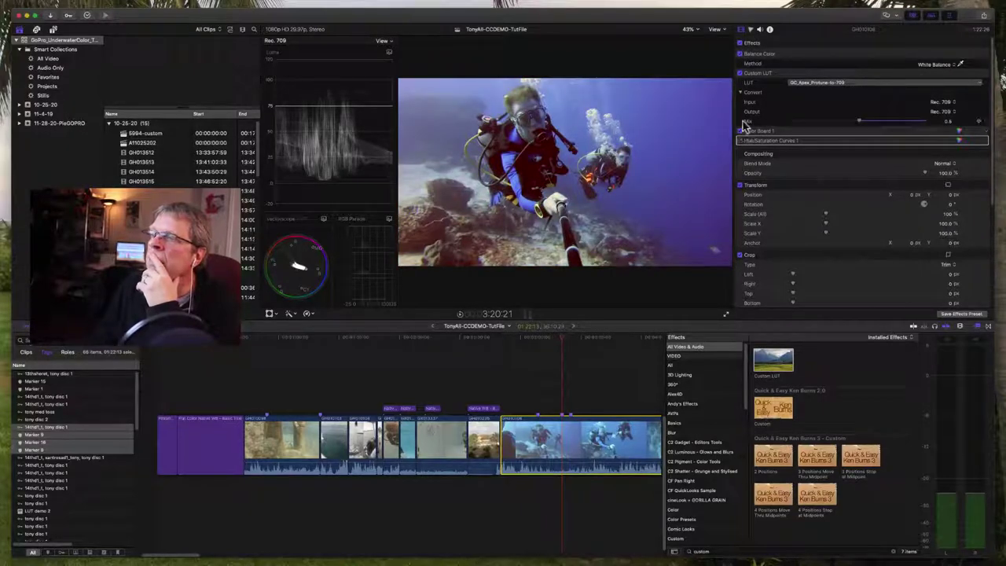
pyautogui.click(740, 73)
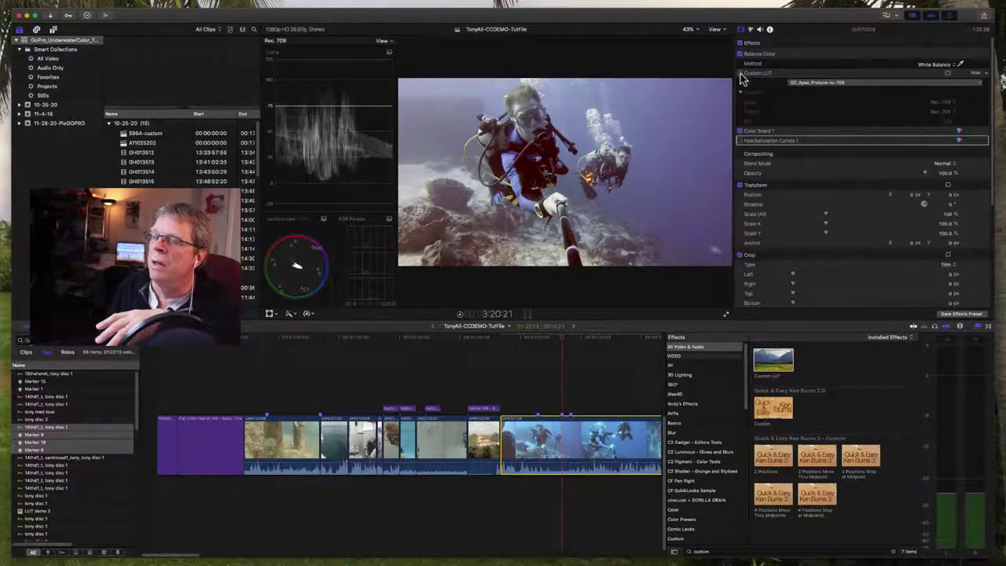
pyautogui.click(740, 73)
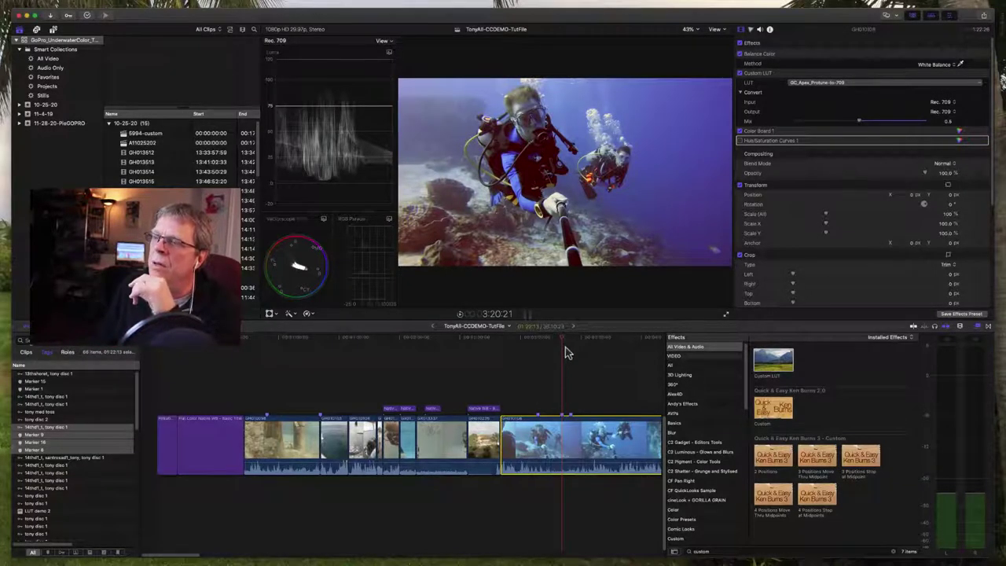
# - Move to 3:08:22 in the two-diver clip and compare Hue/Saturation Curves 1 on and off, leaving it off
pyautogui.moveTo(566, 342); pyautogui.dragTo(535, 341)
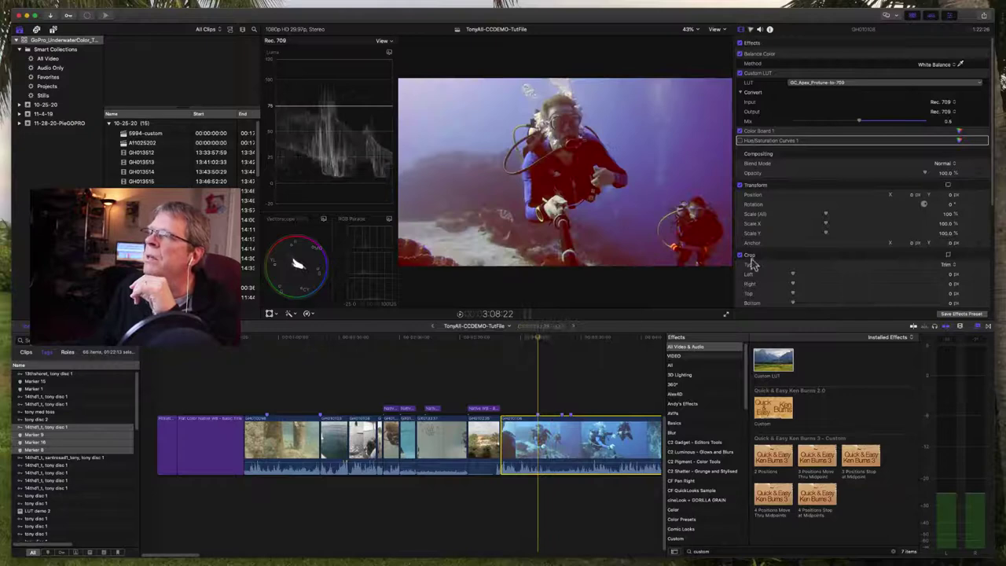
pyautogui.click(739, 141)
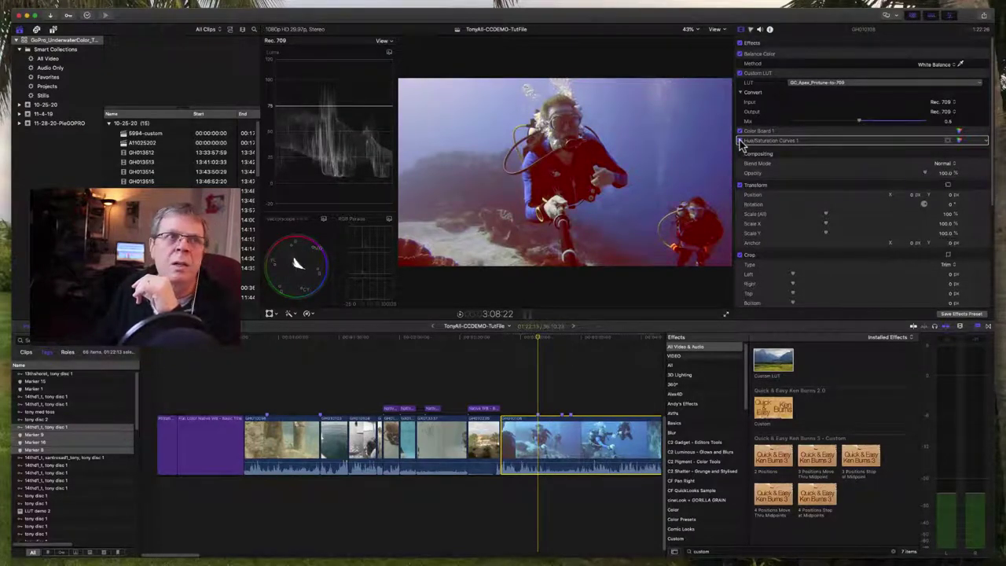
pyautogui.click(739, 142)
pyautogui.click(739, 142)
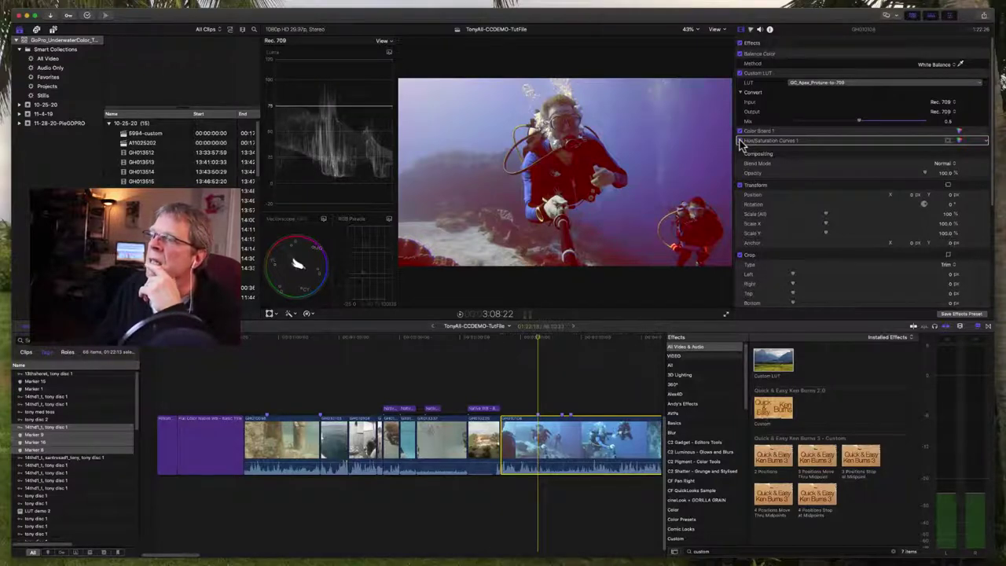
pyautogui.click(740, 141)
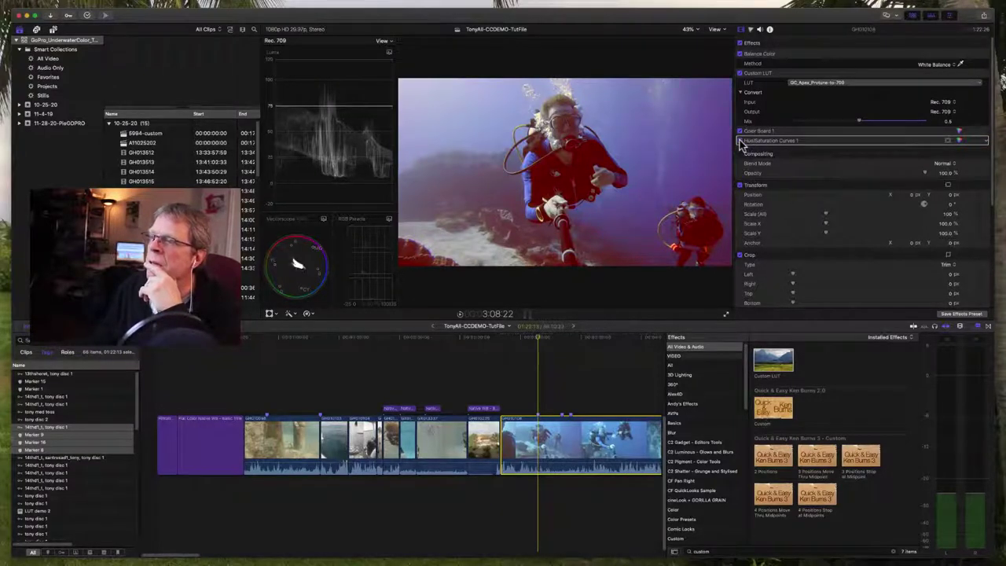
pyautogui.click(741, 142)
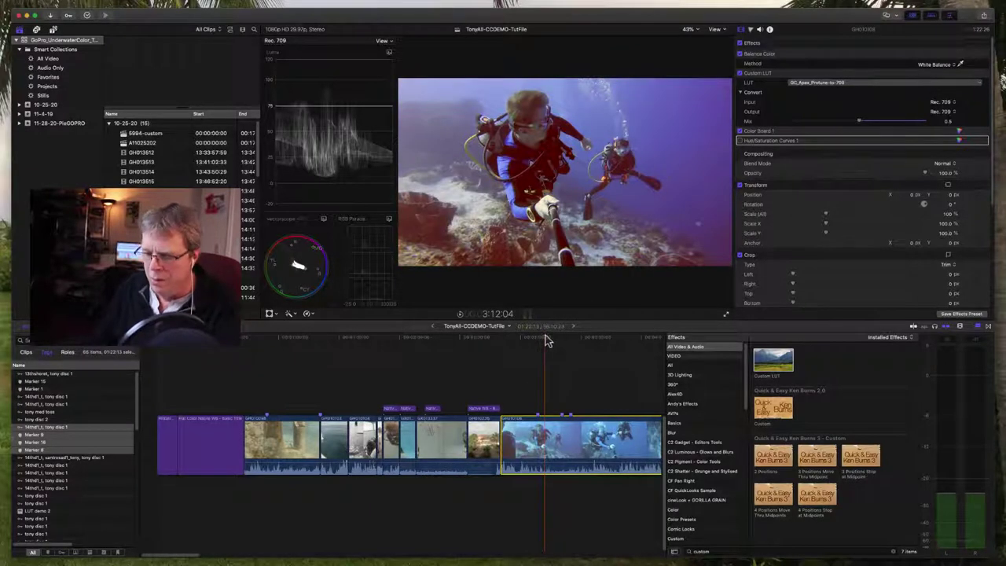
# - Jump to the Flamingo Tongue marker at 15:51:08 and select the coral clip there
pyautogui.press('super+minus')
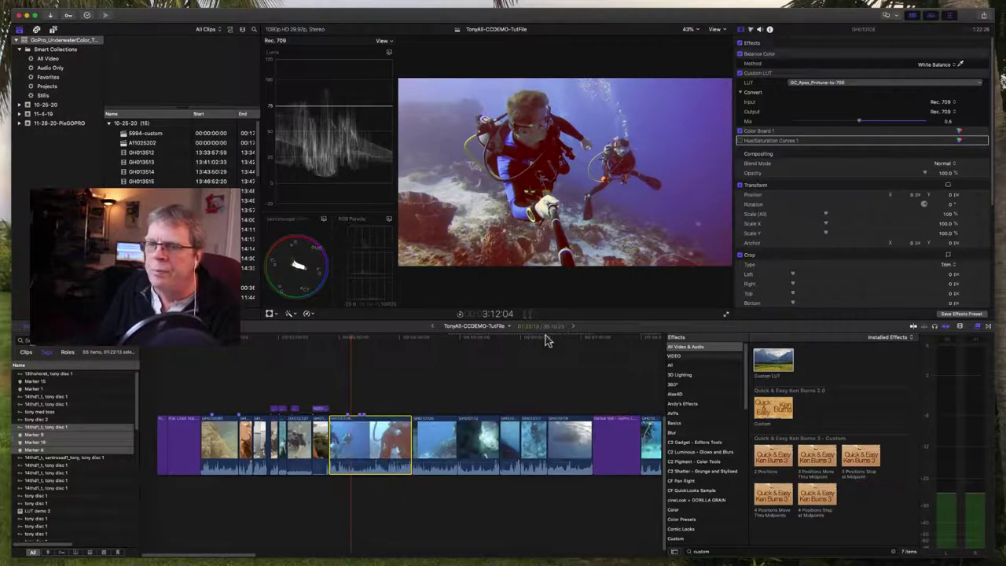
pyautogui.moveTo(40, 359); pyautogui.dragTo(43, 137)
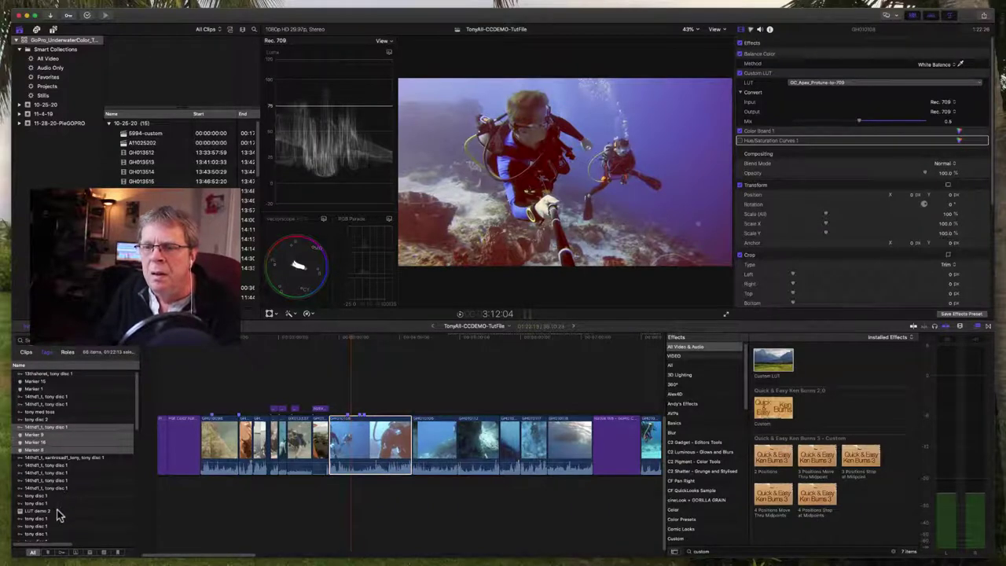
pyautogui.scroll(-5, 65, 503)
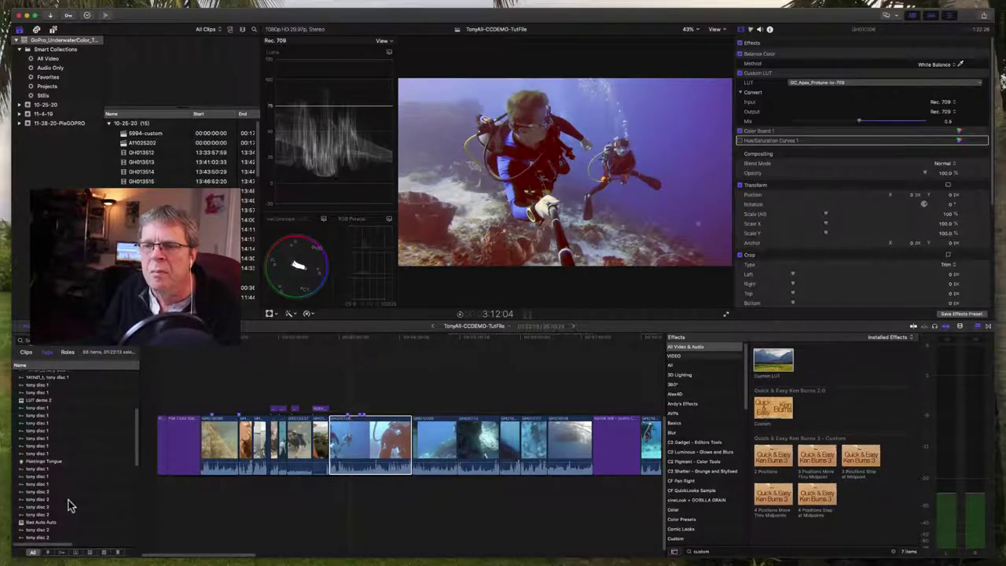
pyautogui.click(72, 462)
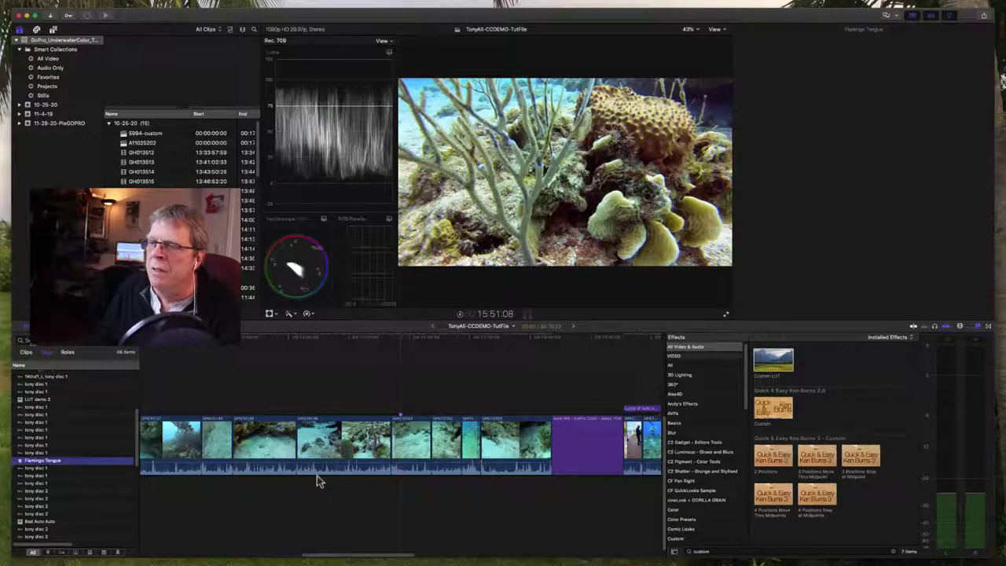
pyautogui.click(410, 446)
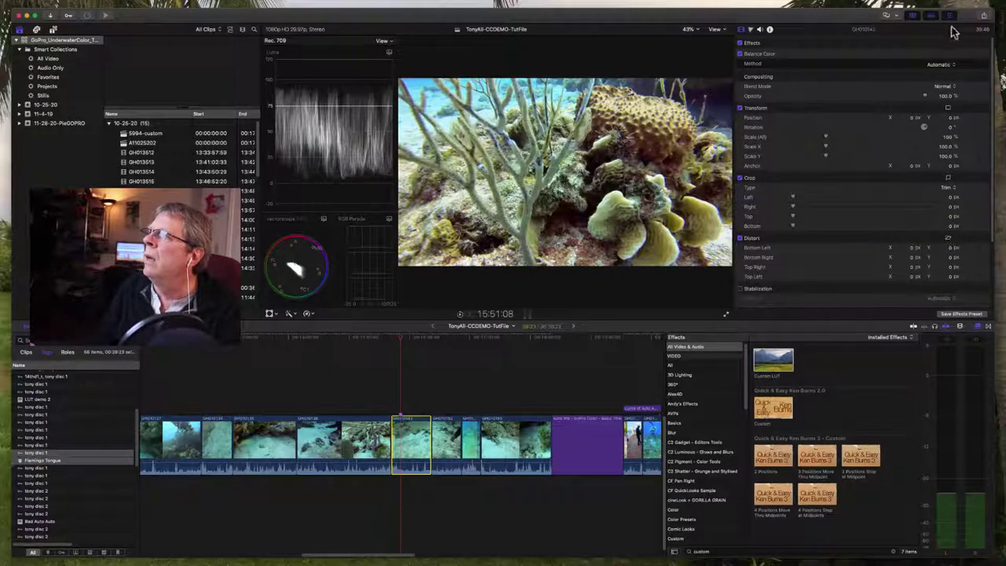
pyautogui.click(983, 17)
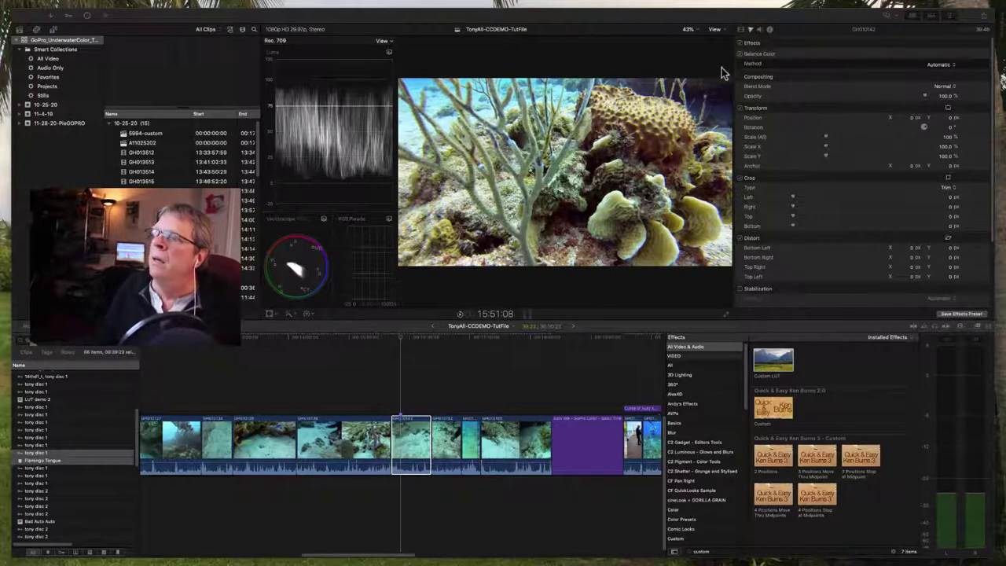
pyautogui.click(405, 455)
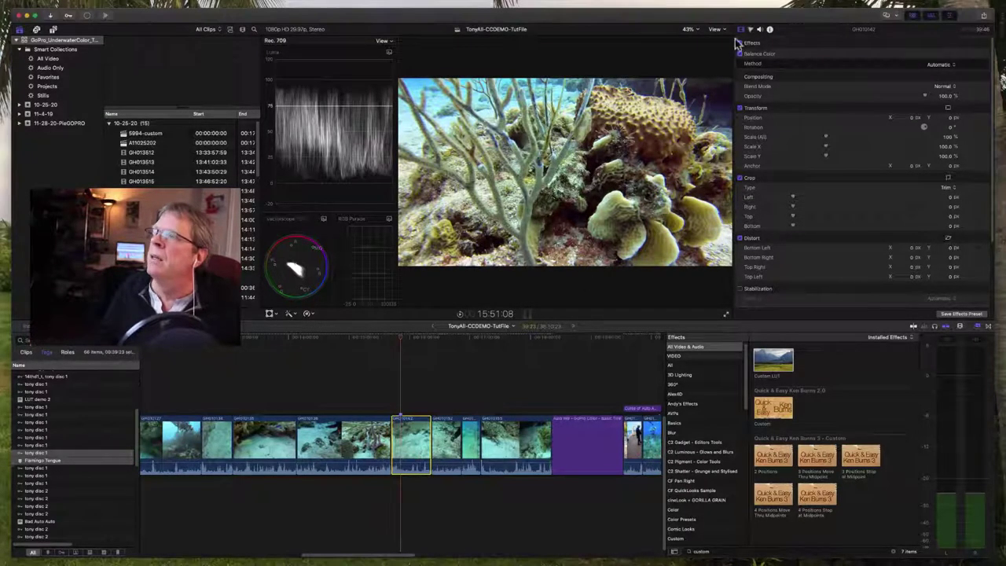
# - Compare the coral clip with Balance Color off and on, leaving it on, and play the clip from 15:42:09
pyautogui.click(741, 55)
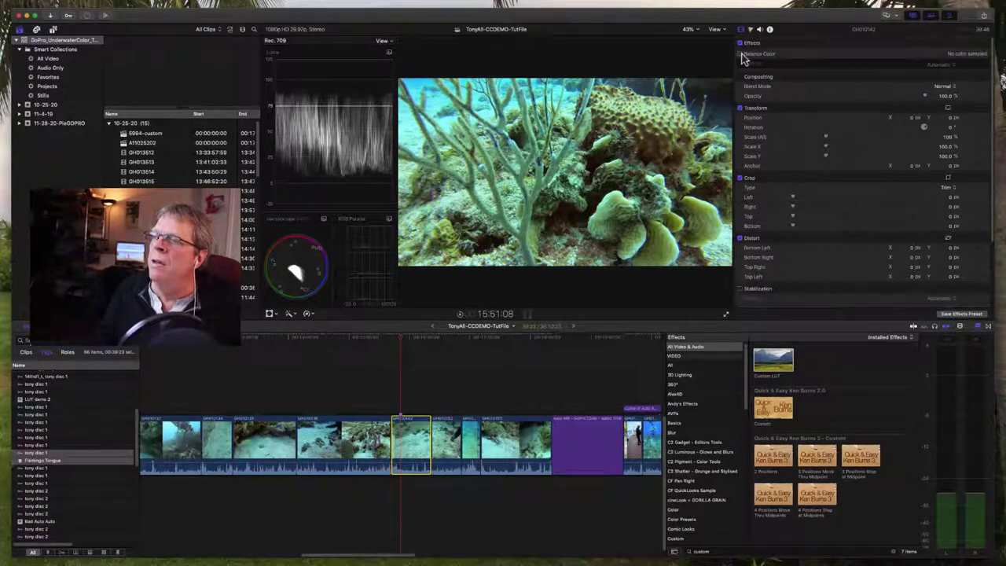
pyautogui.click(741, 55)
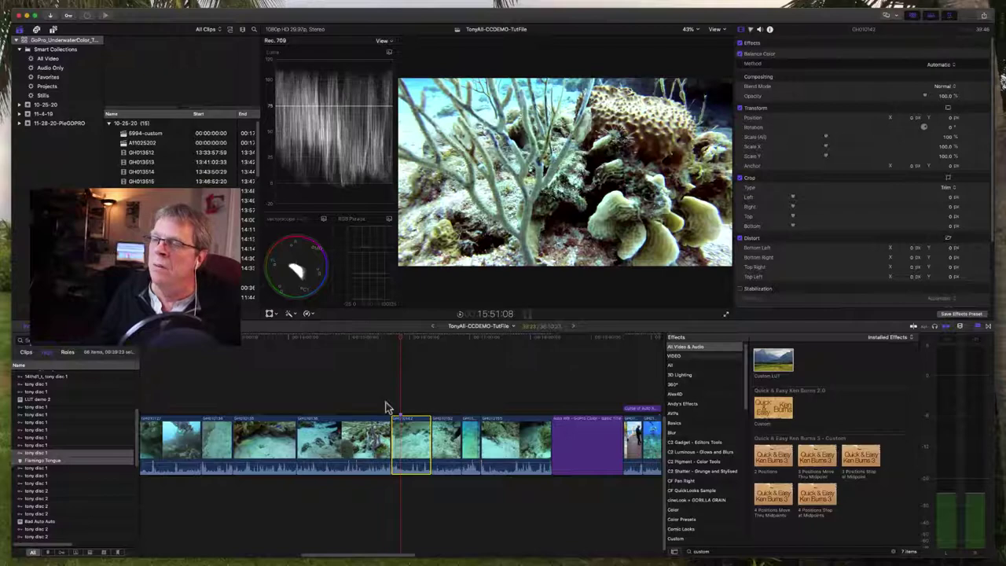
pyautogui.moveTo(412, 337)
pyautogui.mouseDown()
pyautogui.moveTo(422, 337)
pyautogui.moveTo(393, 343)
pyautogui.mouseUp()
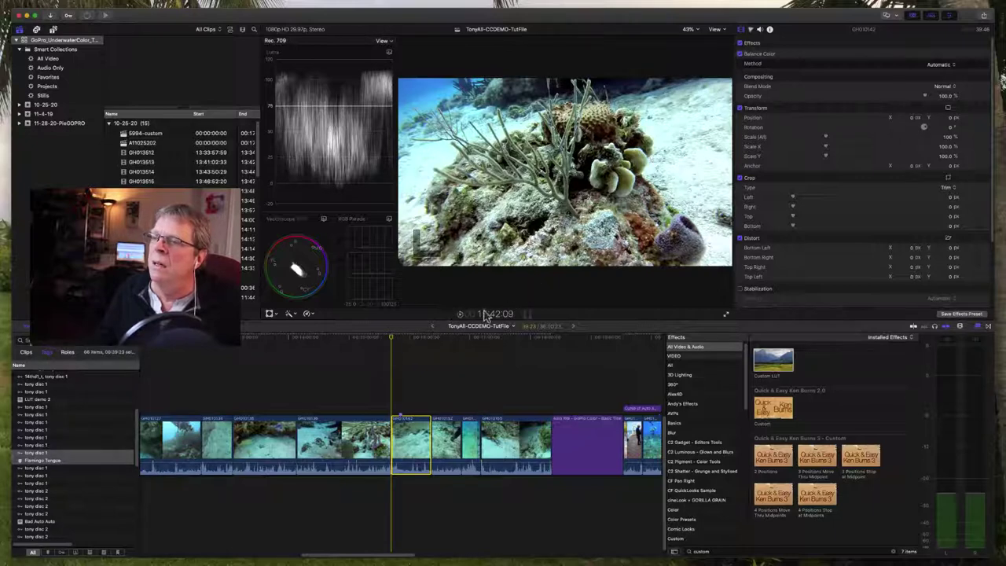
pyautogui.click(460, 314)
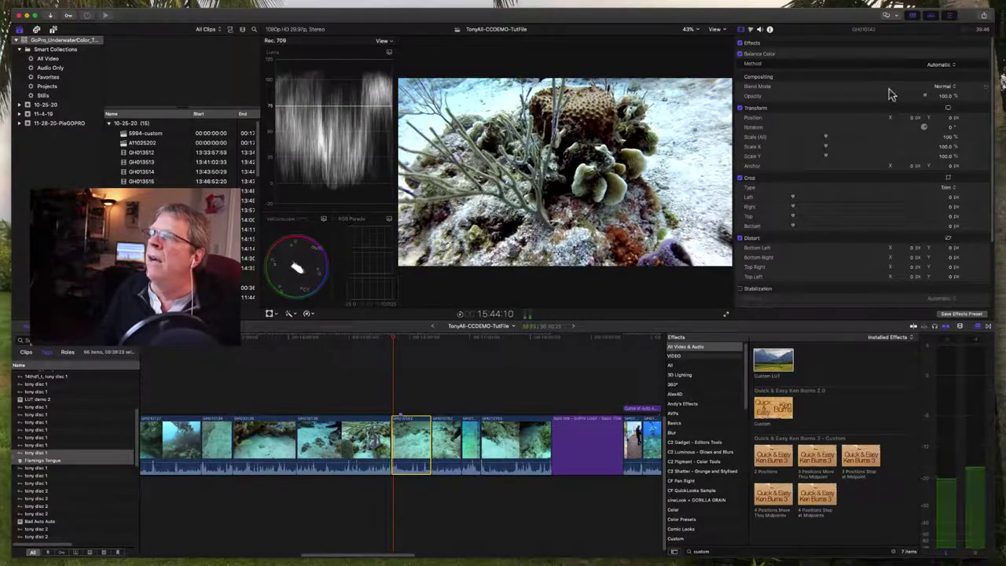
# - Add Color Board 1 to the coral clip with saturation at about 47% for Master and 48% for Midtones
pyautogui.click(749, 30)
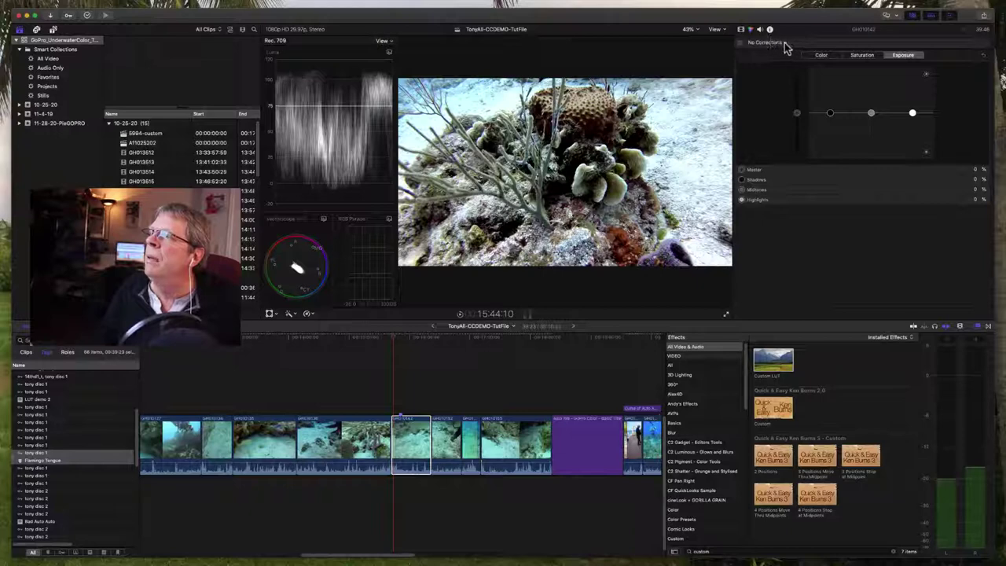
pyautogui.click(774, 44)
pyautogui.click(796, 59)
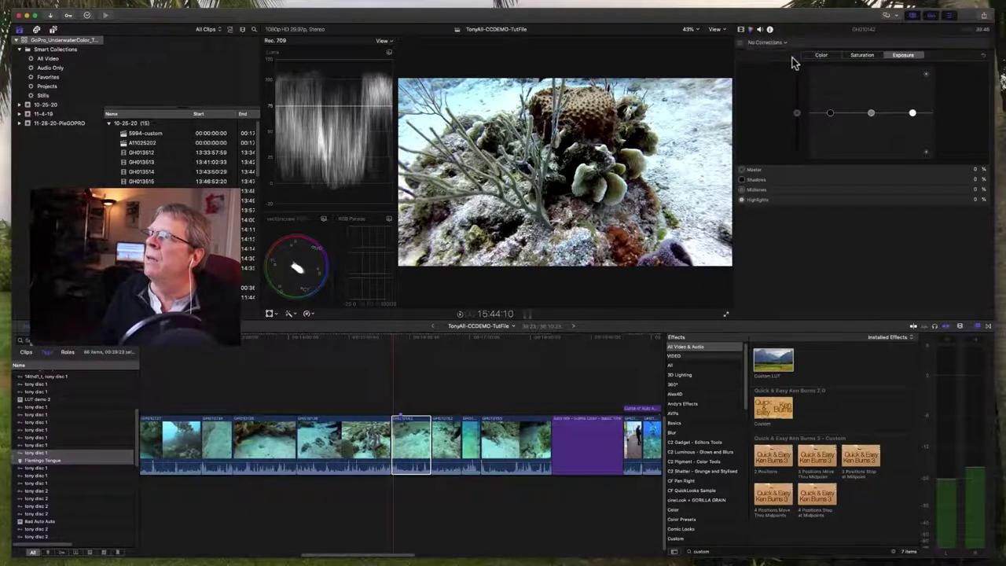
pyautogui.click(863, 59)
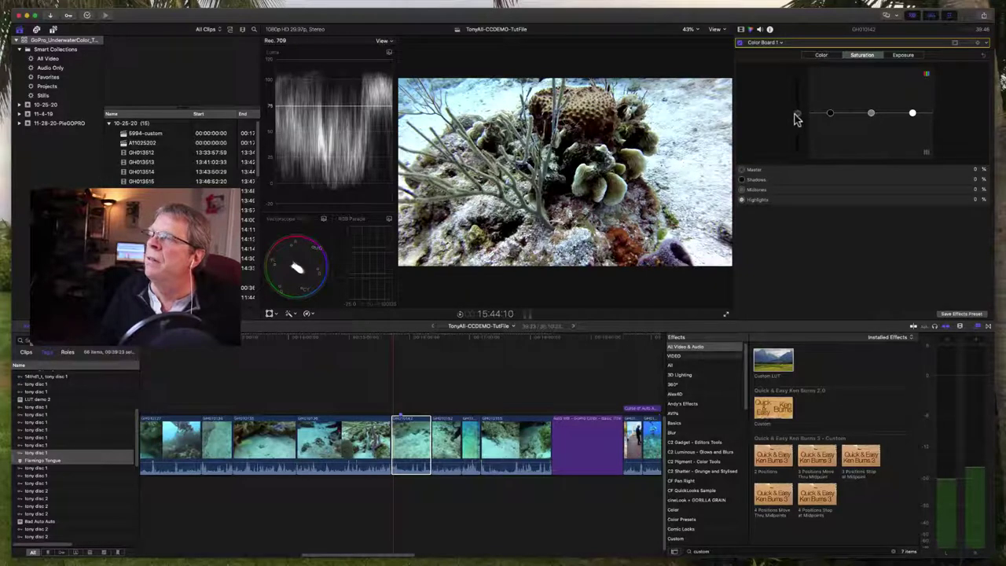
pyautogui.moveTo(797, 114); pyautogui.dragTo(797, 91)
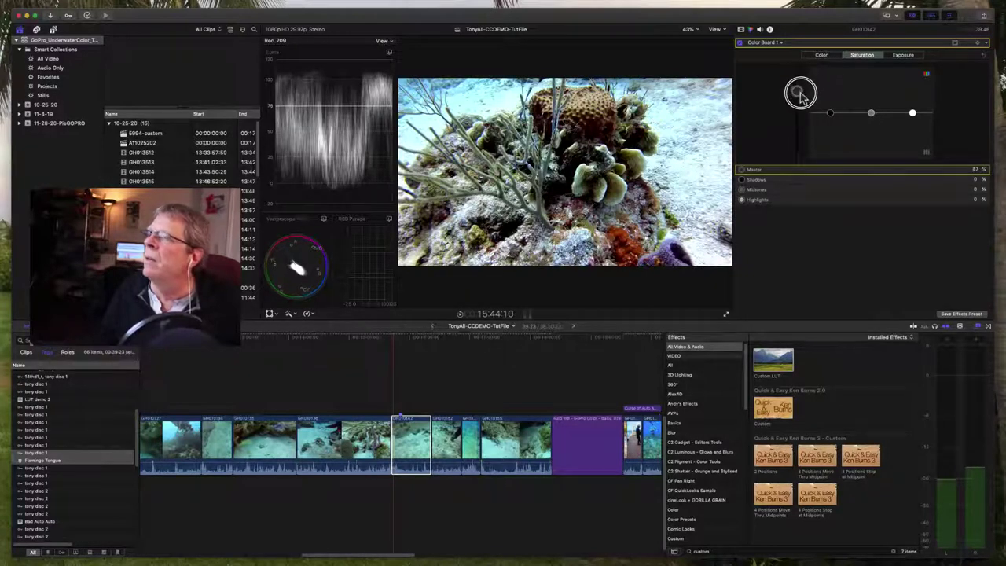
pyautogui.moveTo(870, 115); pyautogui.dragTo(871, 93)
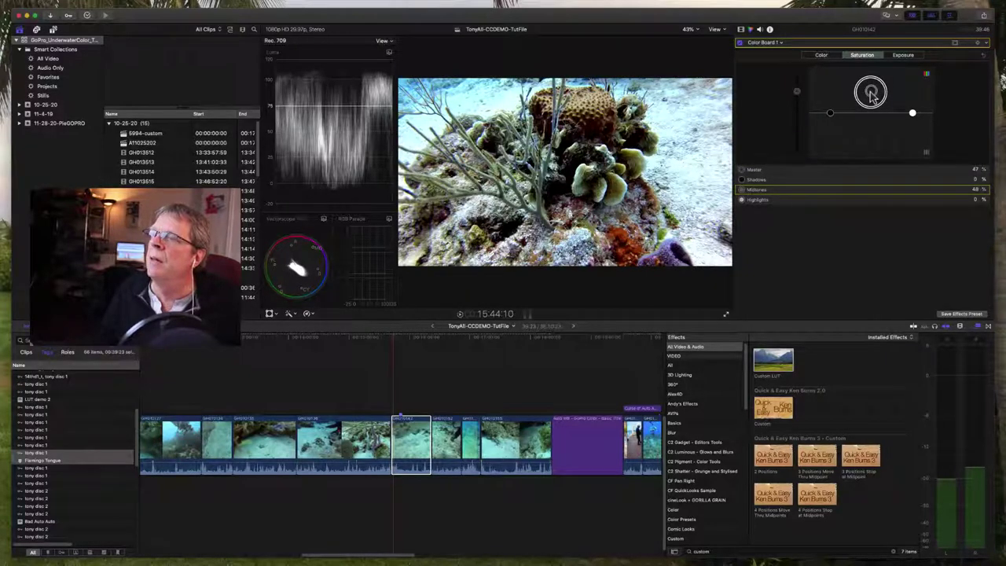
# - Set Color Board 1's exposure to about -13% for Highlights and -7% for Shadows, and turn the correction off
pyautogui.click(903, 55)
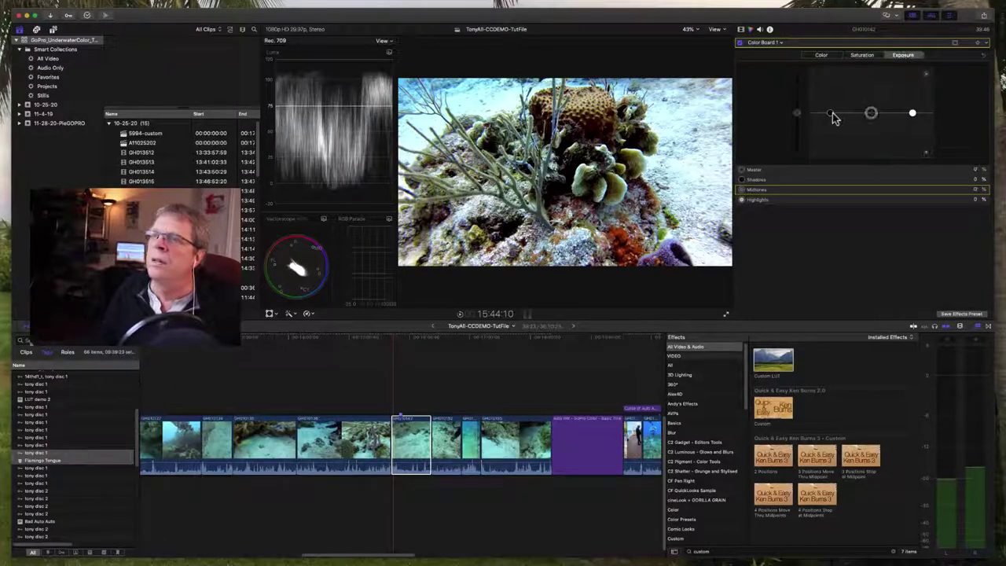
pyautogui.moveTo(912, 113); pyautogui.dragTo(912, 119)
pyautogui.moveTo(830, 114); pyautogui.dragTo(831, 118)
pyautogui.click(739, 44)
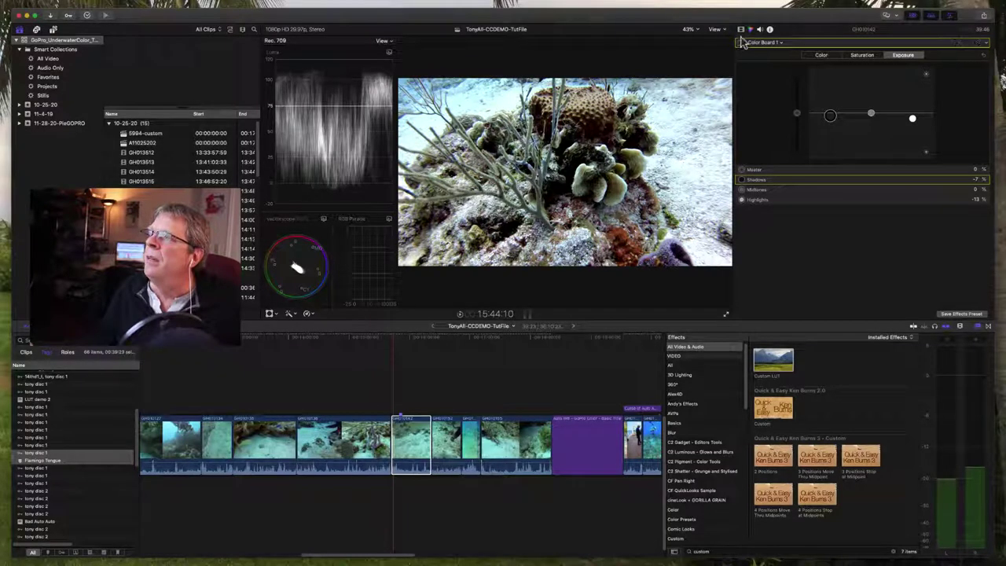
pyautogui.click(741, 41)
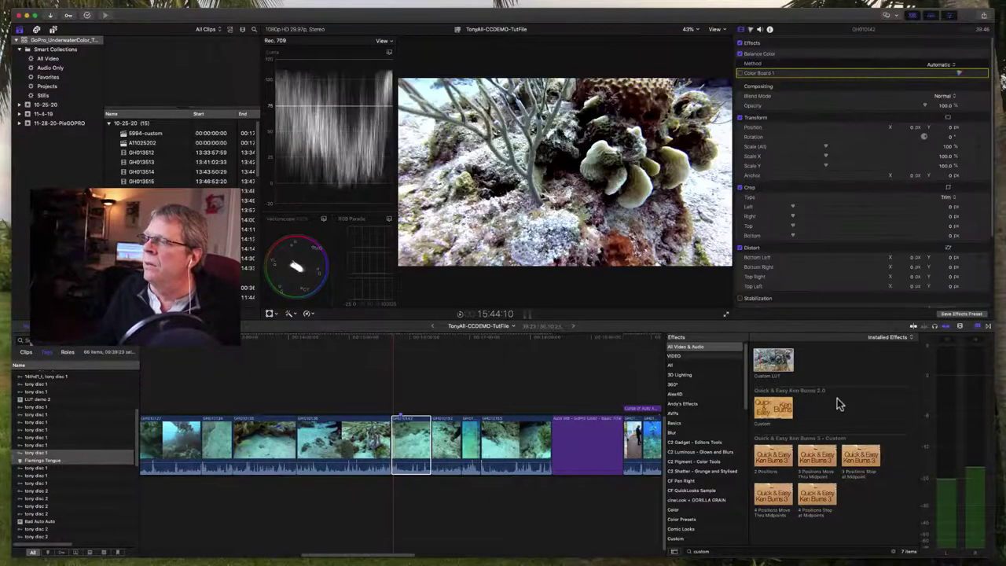
# - Apply the Custom LUT effect to the coral clip with the GC_Apex_Protune-to-709 LUT and a Mix of 0.46
pyautogui.moveTo(773, 360); pyautogui.dragTo(408, 422)
pyautogui.moveTo(663, 363); pyautogui.dragTo(662, 363)
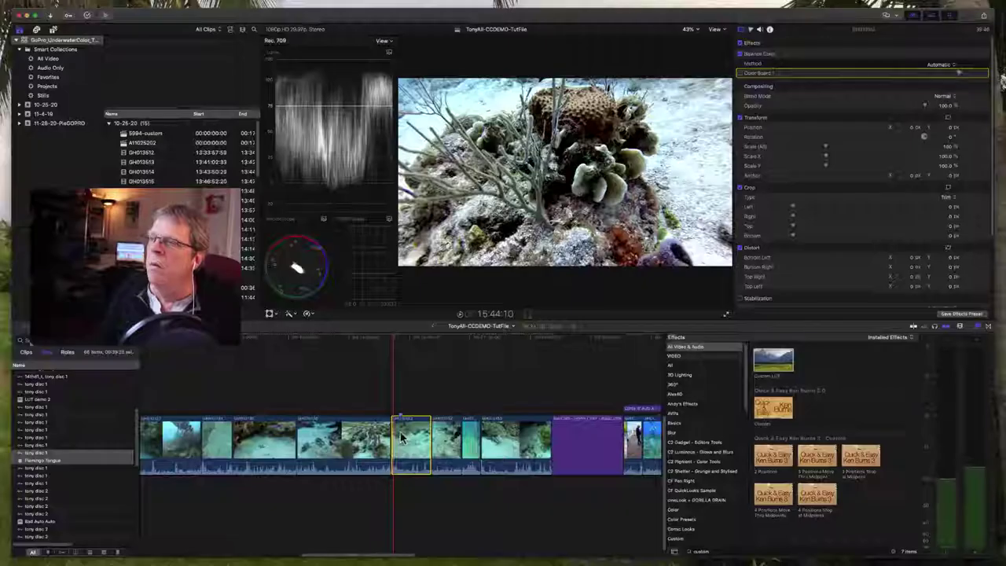
pyautogui.click(803, 95)
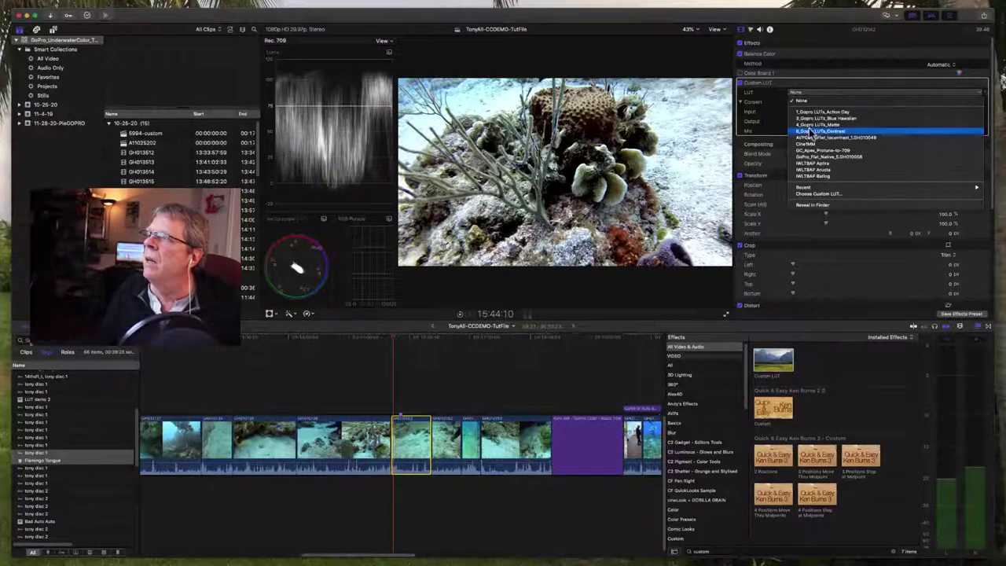
pyautogui.click(837, 151)
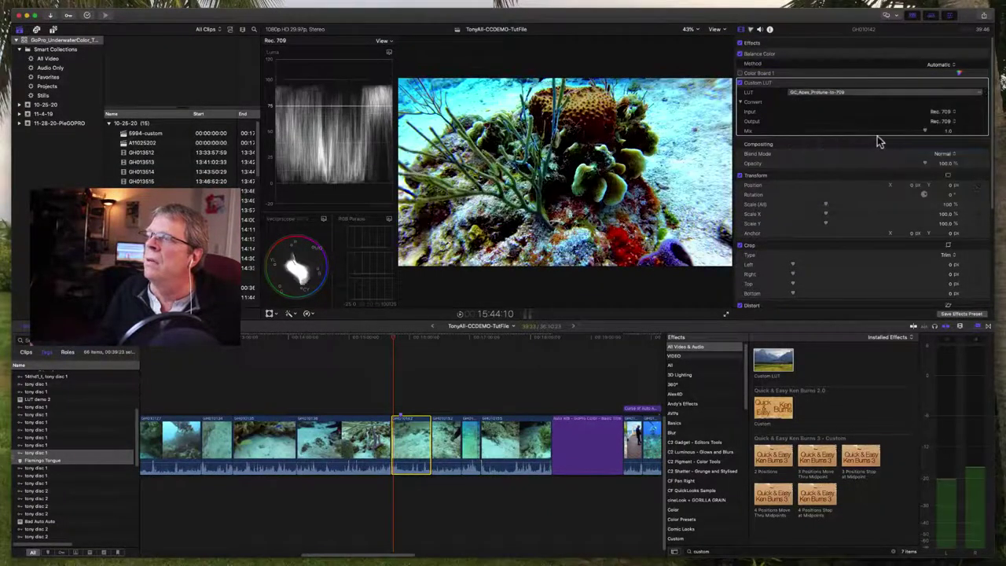
pyautogui.moveTo(875, 134); pyautogui.dragTo(853, 132)
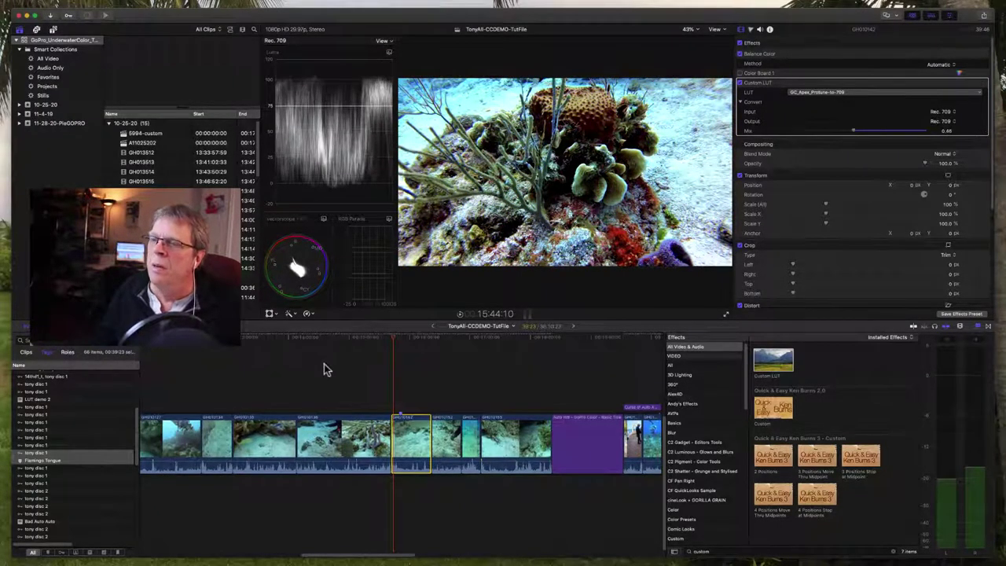
# - At 15:51:08, change the Balance Color method to White Balance and sample the area behind the upper coral branches
pyautogui.moveTo(398, 338); pyautogui.dragTo(399, 338)
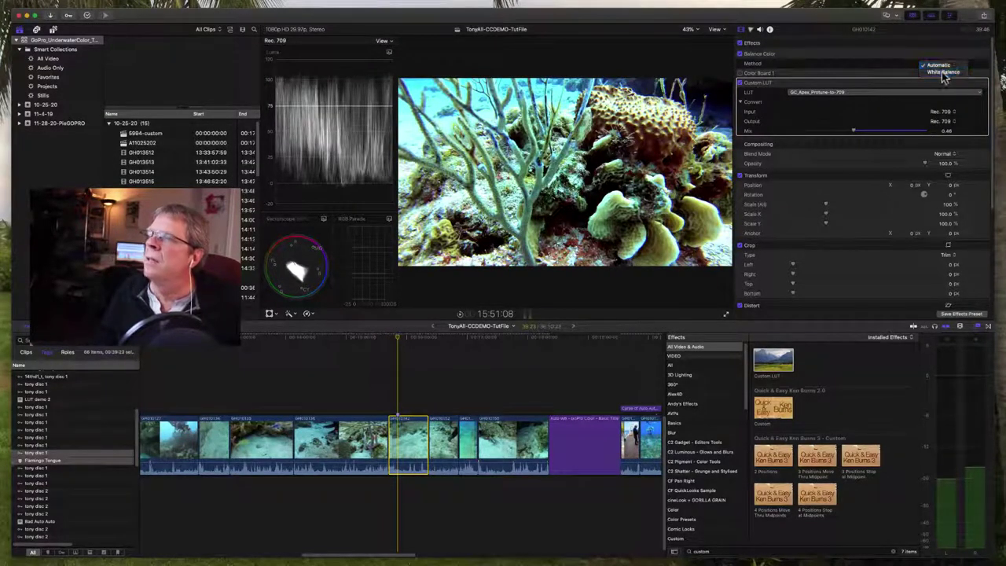
pyautogui.click(958, 72)
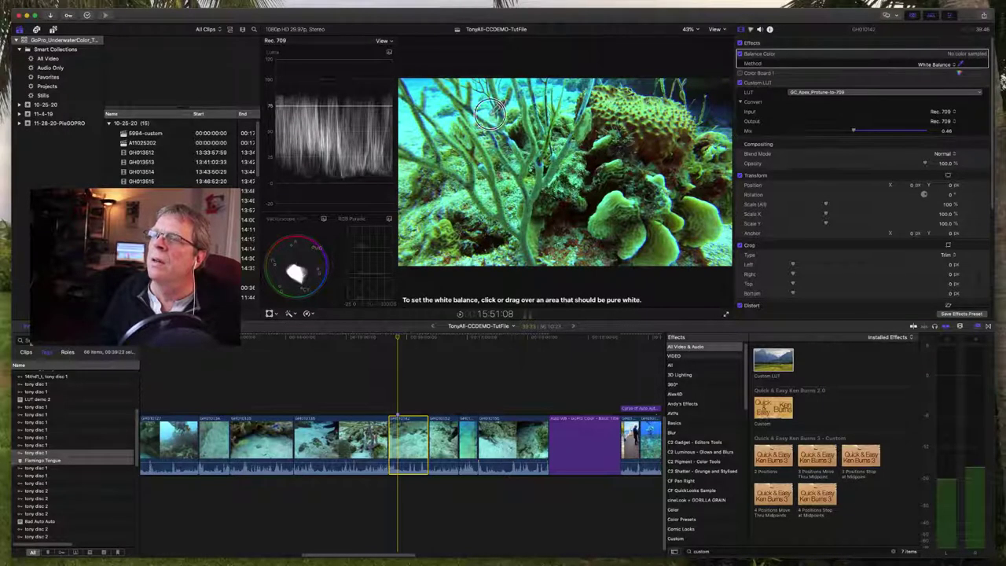
pyautogui.click(480, 126)
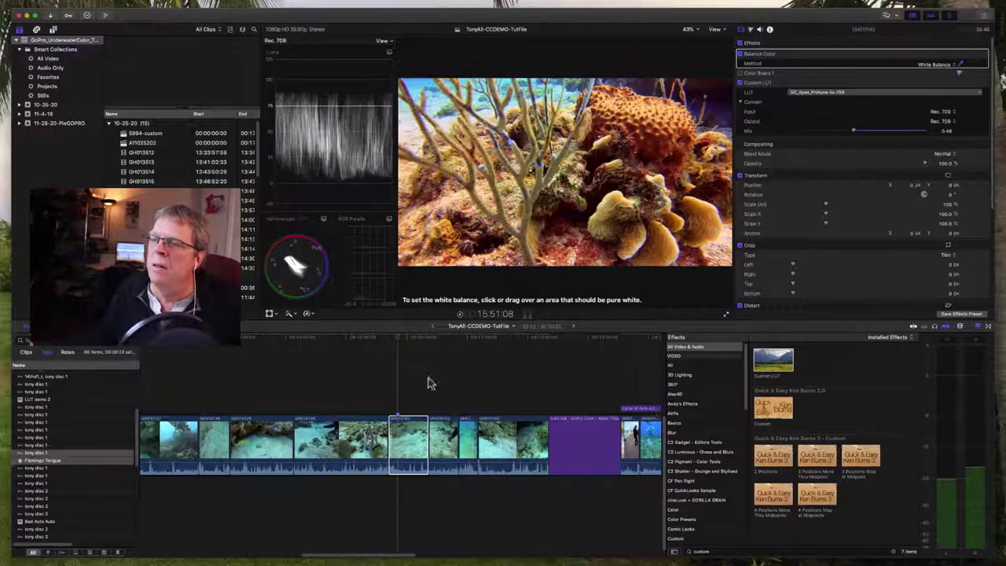
# - Resample the white balance from the sand at 16:14:02 and return to the coral shot at 15:51:08
pyautogui.hscroll(1, 408, 343)
pyautogui.moveTo(407, 344)
pyautogui.mouseDown()
pyautogui.moveTo(386, 344)
pyautogui.moveTo(415, 343)
pyautogui.mouseUp()
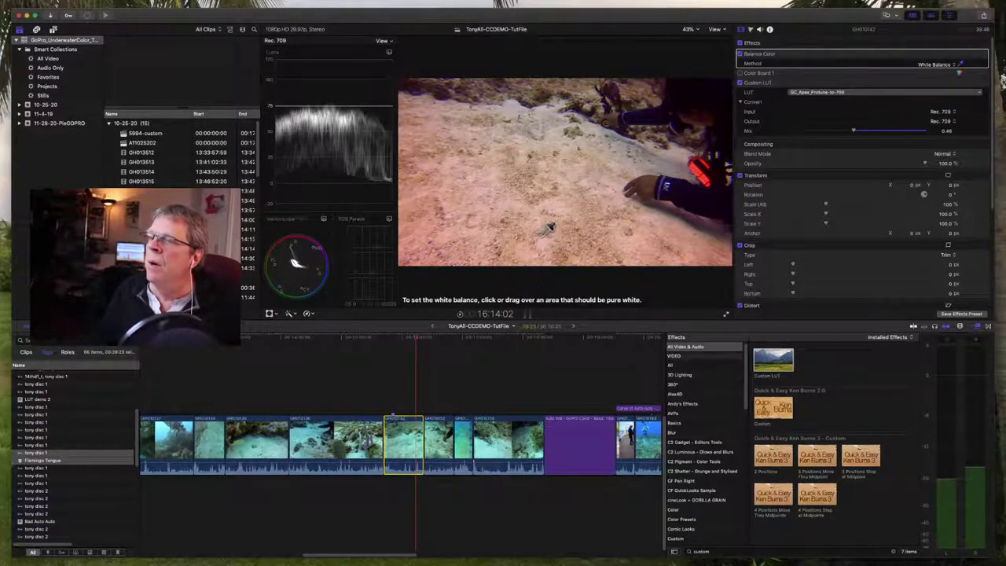
pyautogui.click(577, 203)
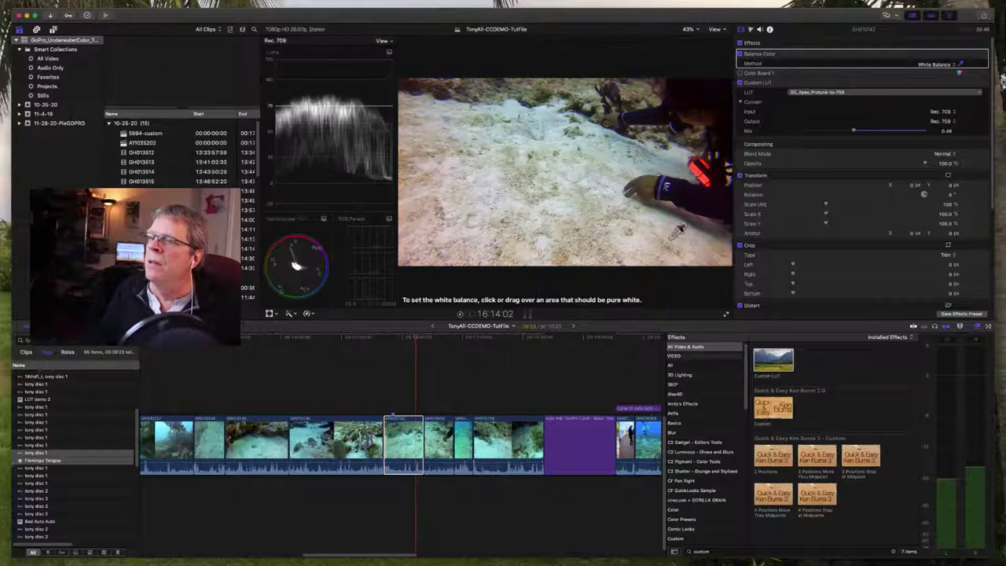
pyautogui.click(395, 339)
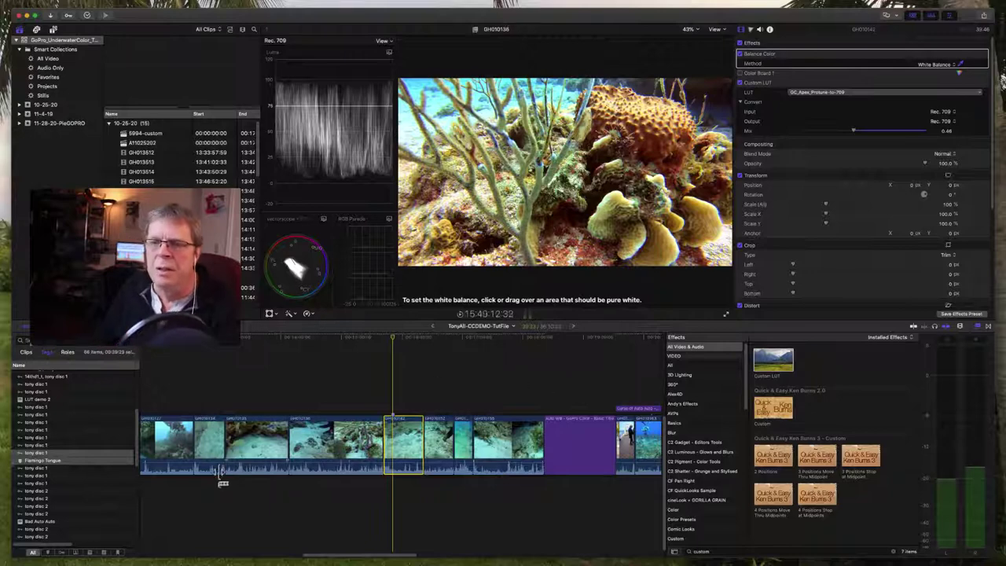
# - Go to the OK Auto marker in the timeline index and show the inspector settings of the reef clip with the dark fish
pyautogui.scroll(-5, 91, 497)
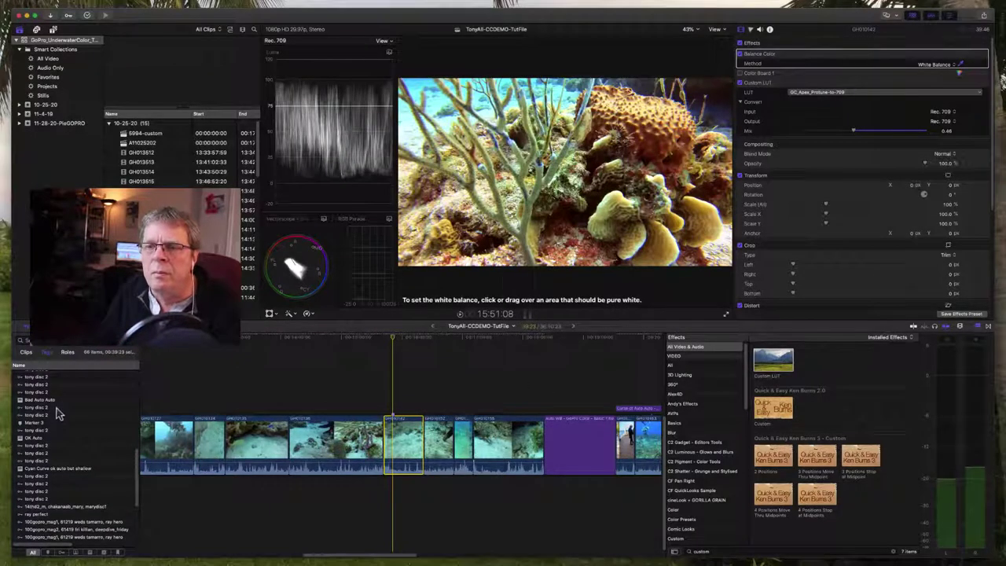
pyautogui.click(41, 439)
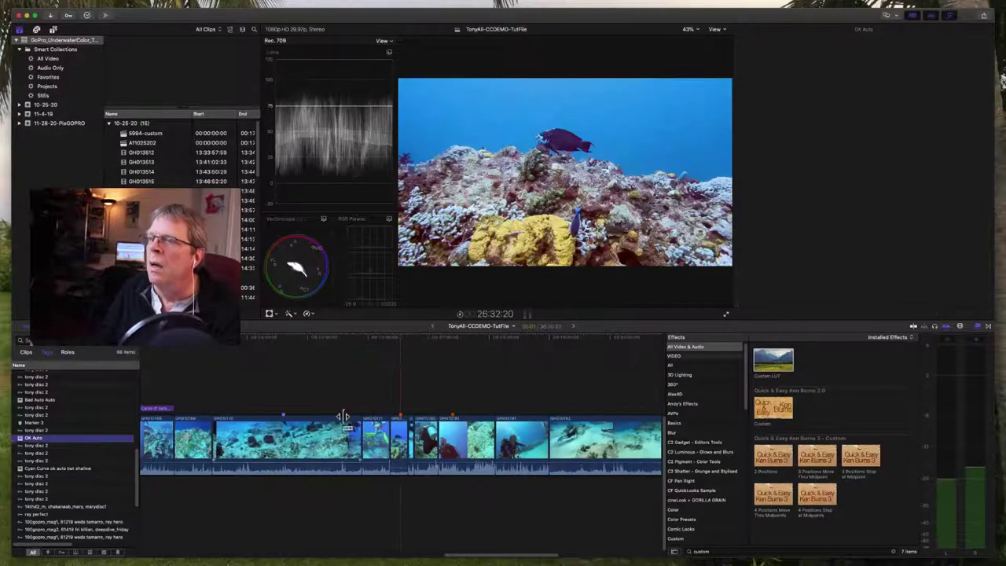
pyautogui.click(401, 444)
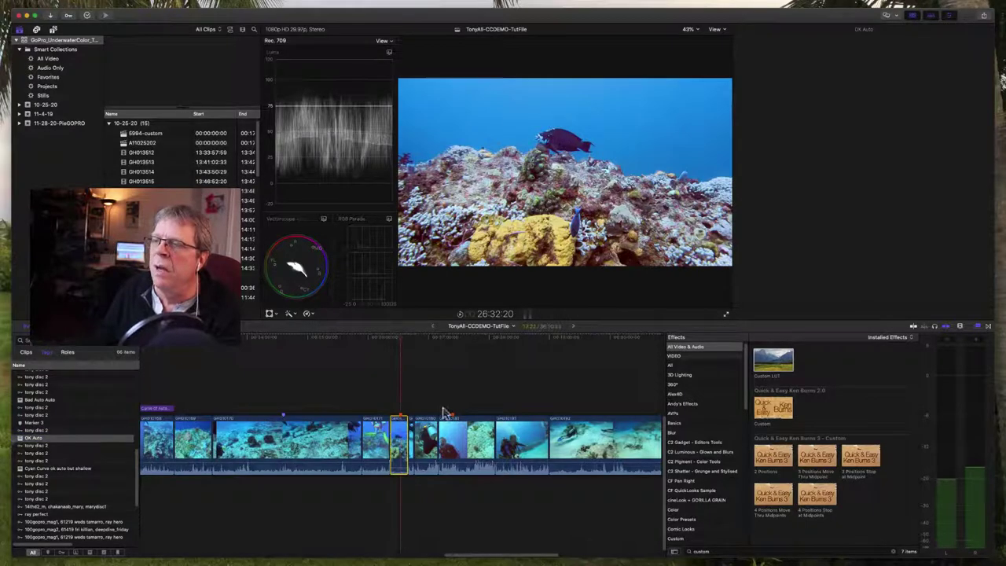
pyautogui.press('super+4')
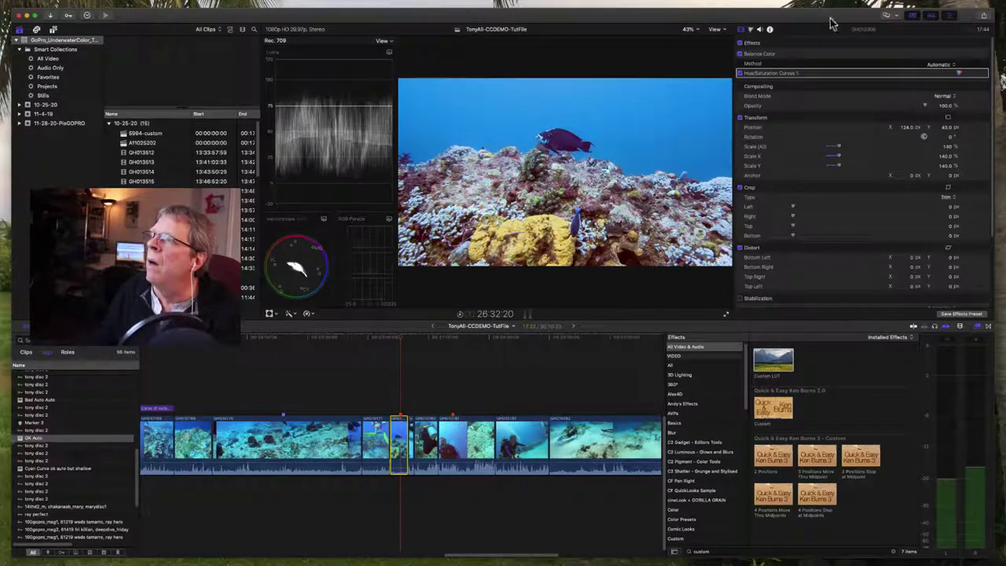
# - Compare the dark fish shot with Hue/Saturation Curves 1 and Balance Color turned off, and turn both corrections back on
pyautogui.click(740, 73)
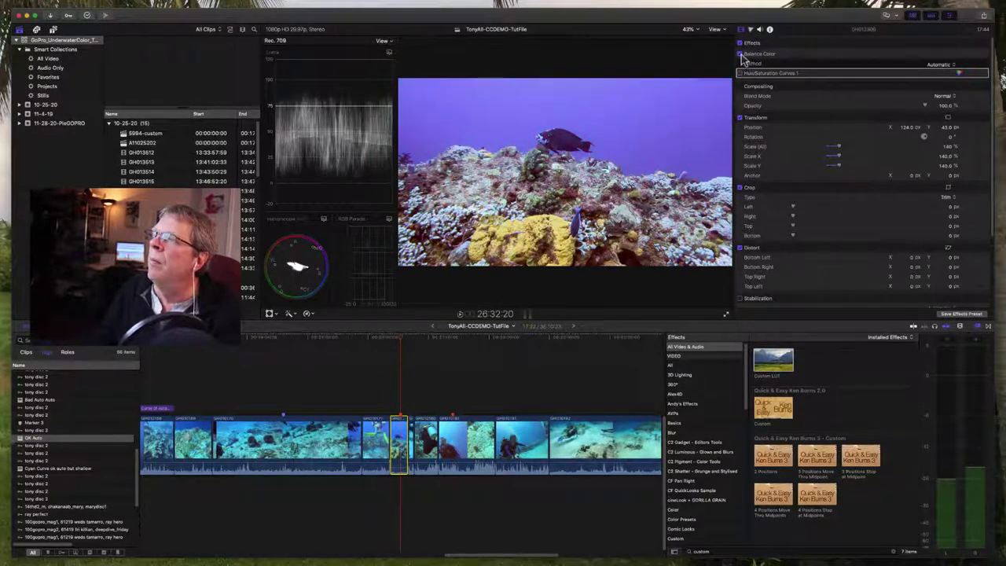
pyautogui.click(740, 55)
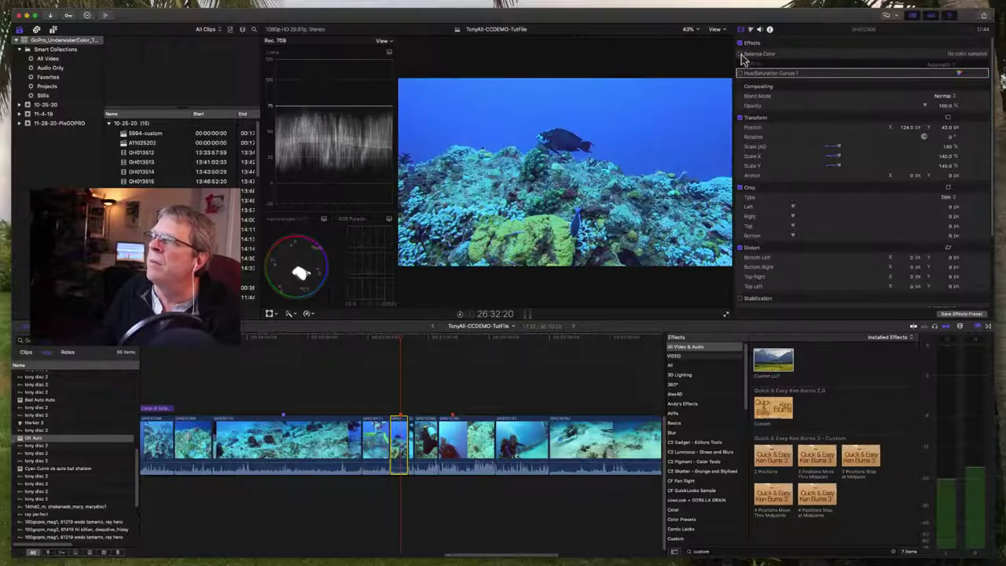
pyautogui.click(740, 55)
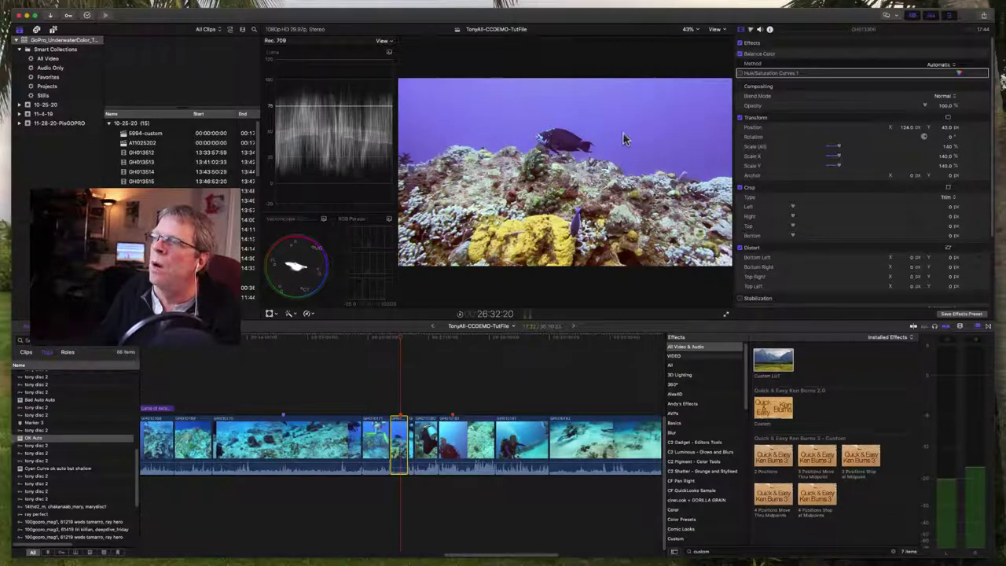
pyautogui.click(740, 74)
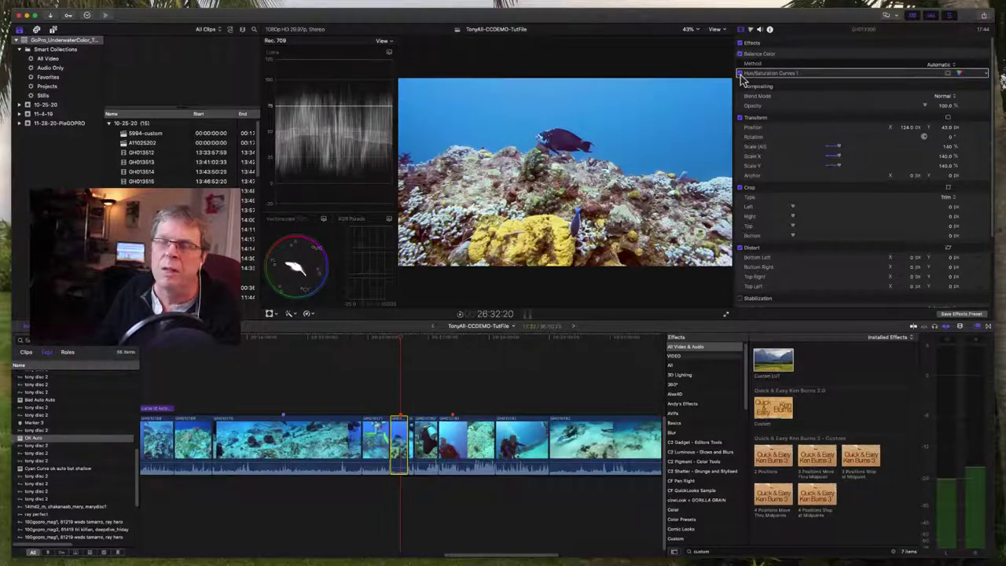
# - Open the fish clip's Hue/Saturation Curves 1 and compare the picture with that correction off and on
pyautogui.click(961, 73)
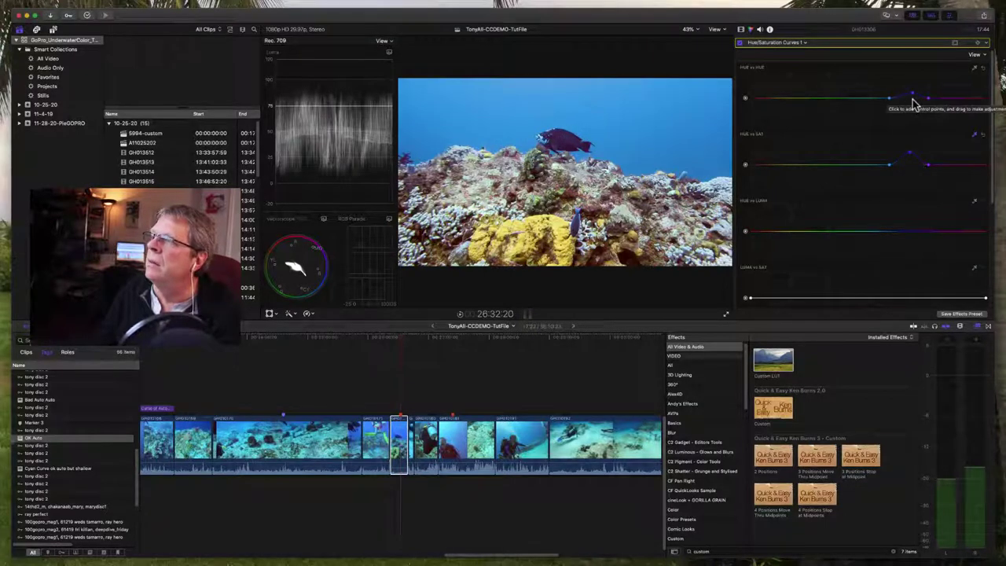
pyautogui.click(740, 42)
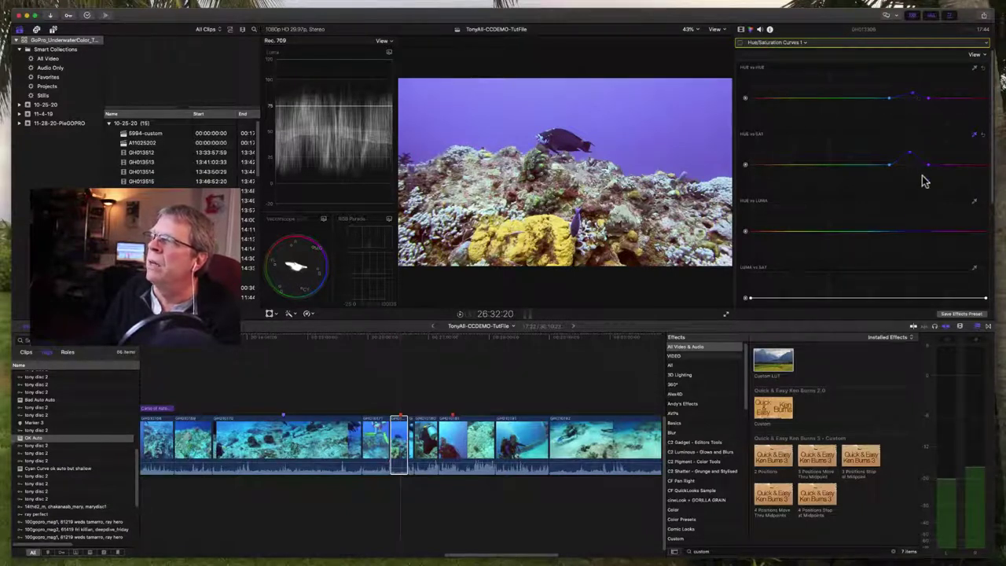
pyautogui.click(739, 44)
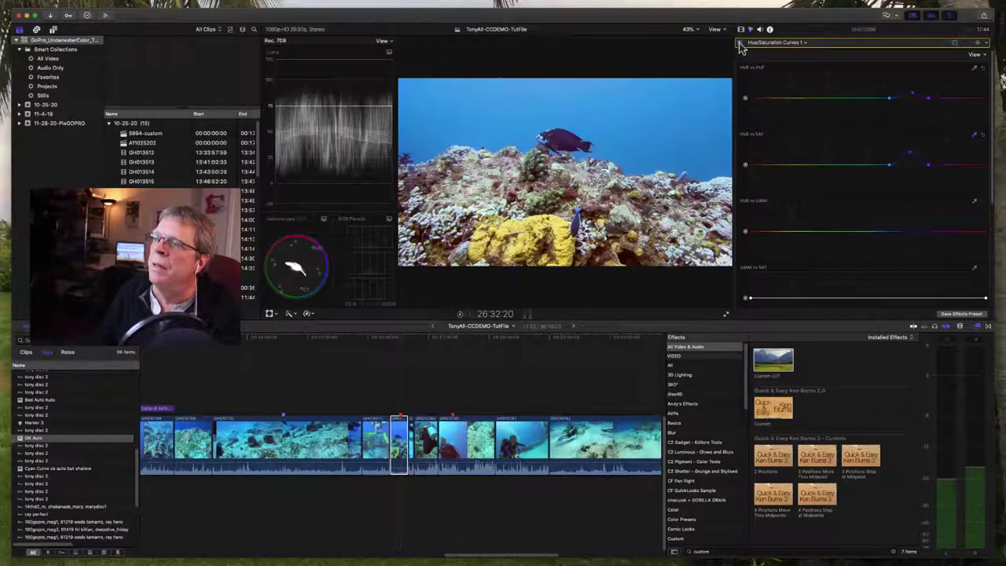
# - Play the diver footage around 27:19:25, stop at 27:21:12, and open that clip's Color Curves 1
pyautogui.click(444, 338)
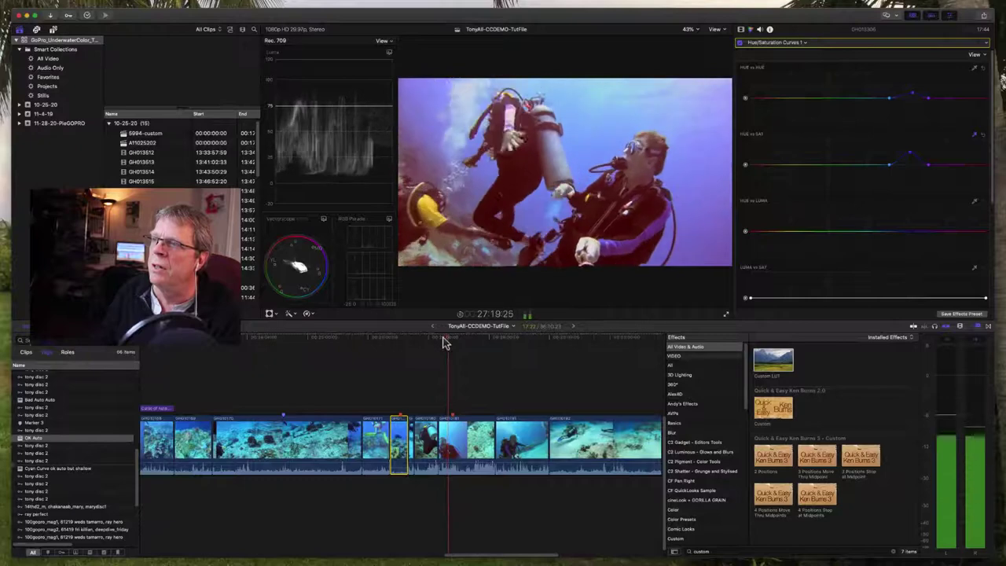
pyautogui.press('space')
pyautogui.click(464, 445)
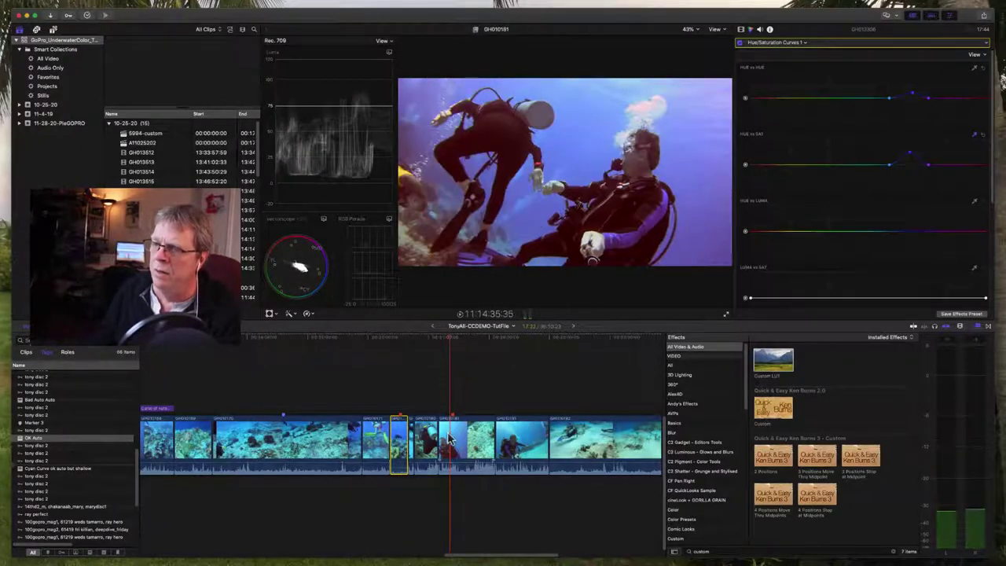
pyautogui.click(743, 30)
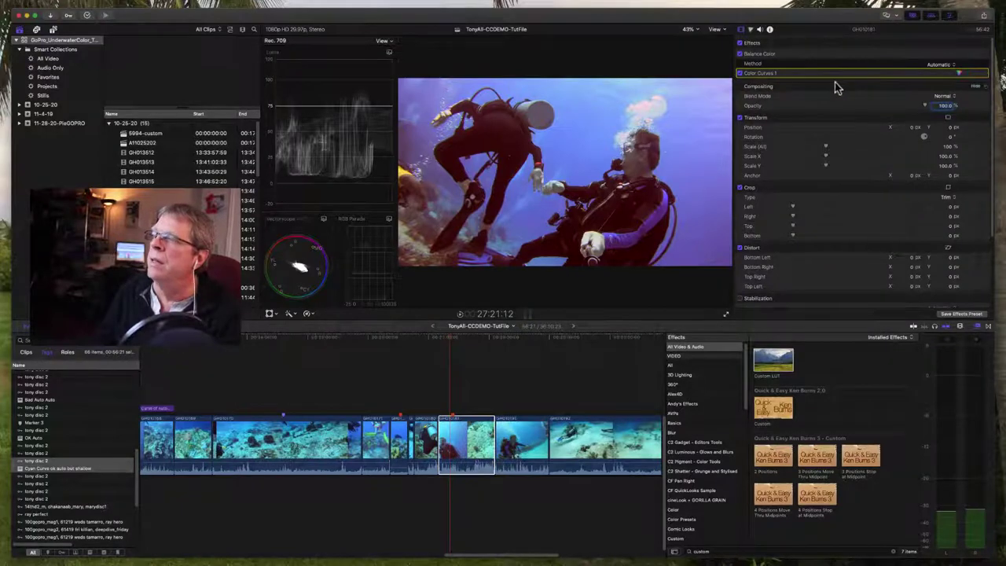
pyautogui.click(958, 73)
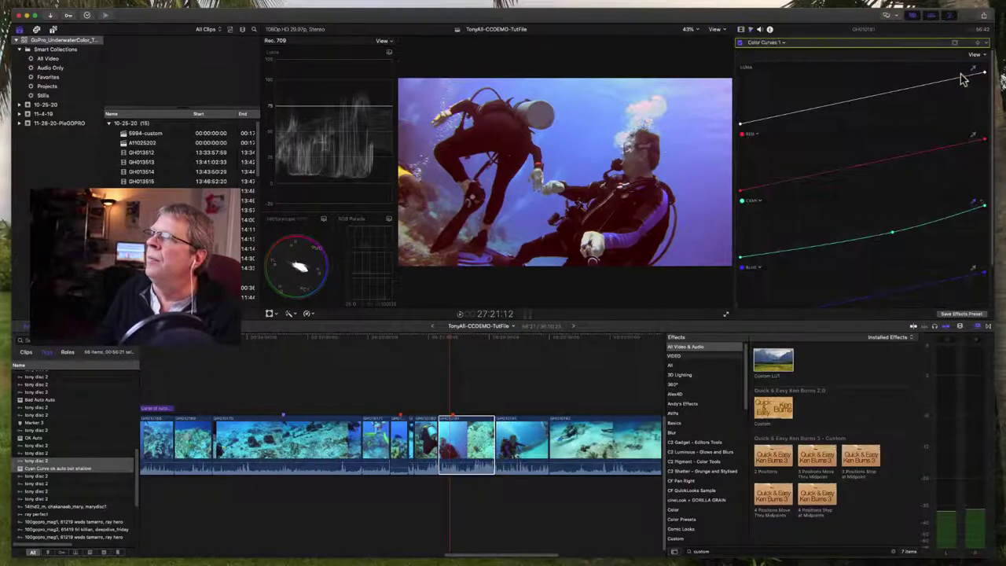
# - Compare the diver shot with Color Curves 1 off and with Balance Color turned off and on again
pyautogui.click(740, 32)
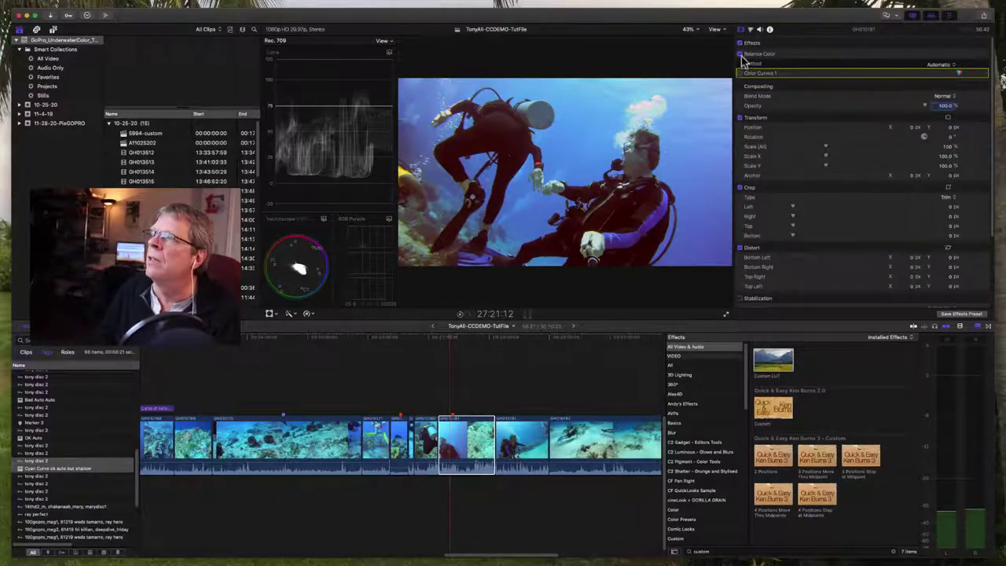
pyautogui.click(740, 54)
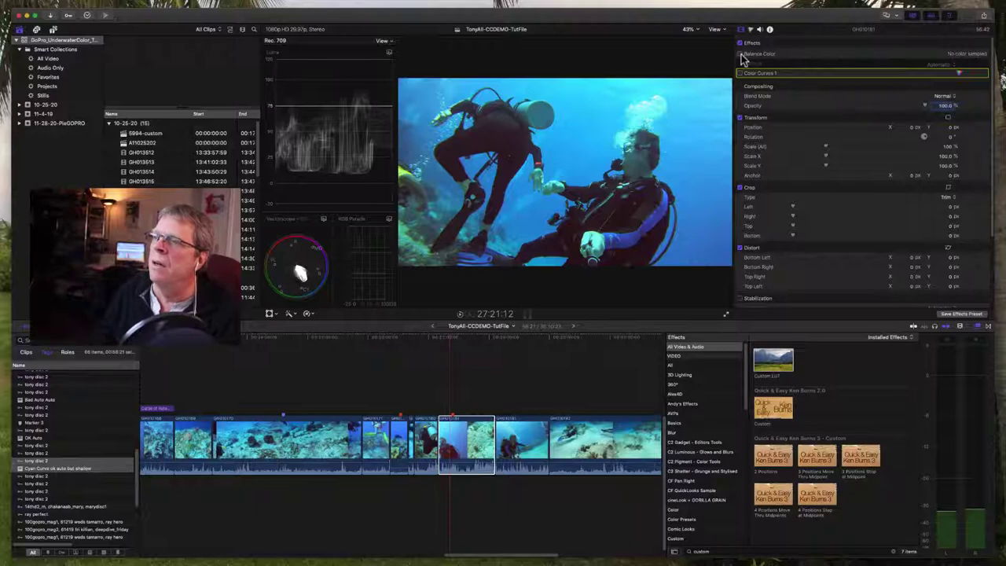
pyautogui.click(741, 54)
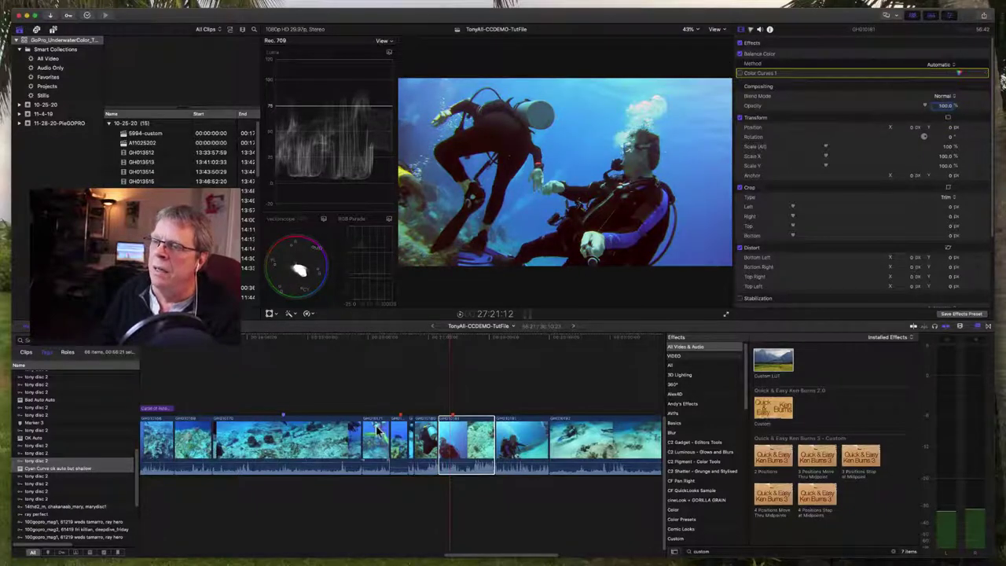
# - At 27:37:01, inspect the cyan curve and its color wheel in Color Curves 1, and return to the clip's effects list
pyautogui.moveTo(459, 338); pyautogui.dragTo(466, 344)
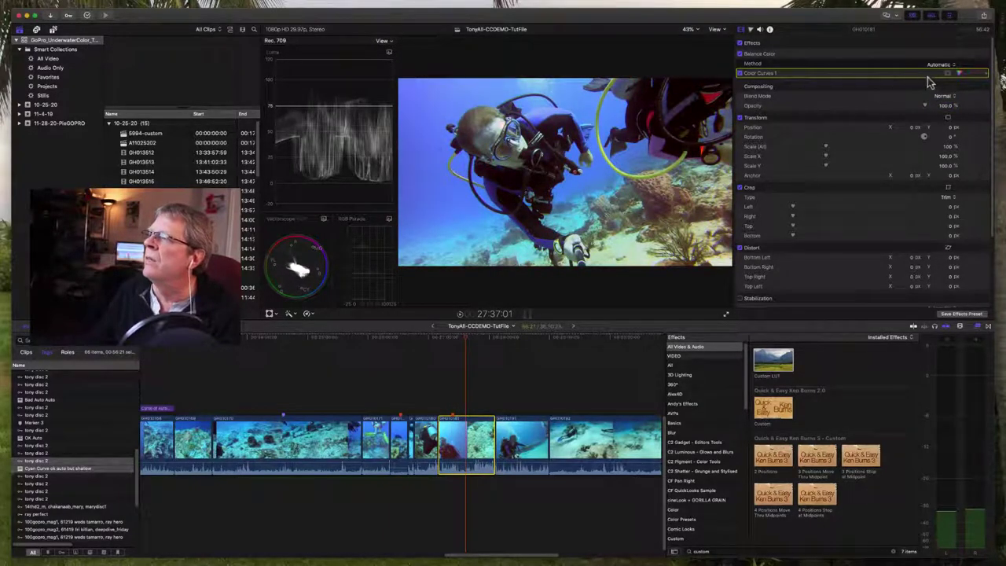
pyautogui.click(959, 73)
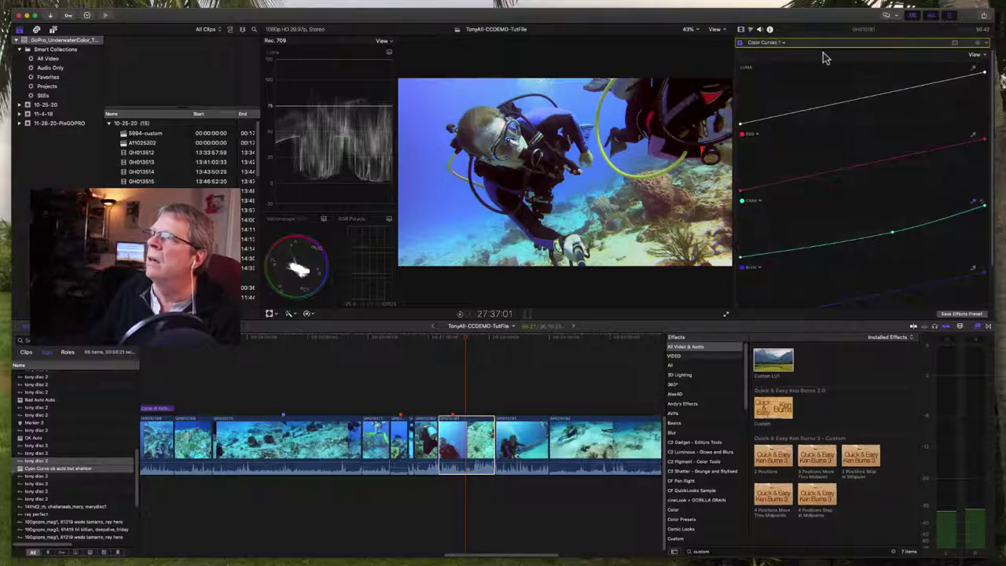
pyautogui.click(782, 44)
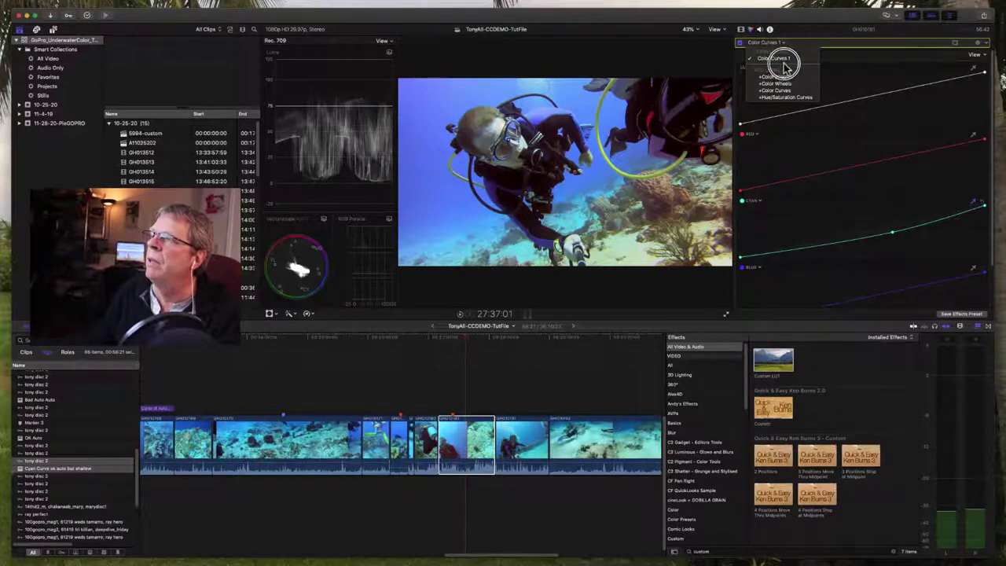
pyautogui.click(847, 175)
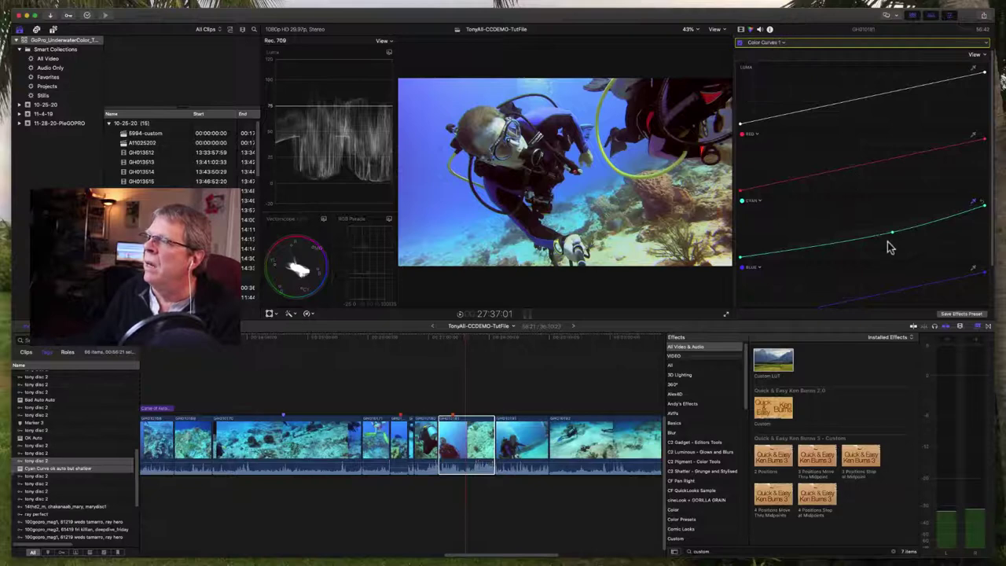
pyautogui.scroll(-3, 890, 249)
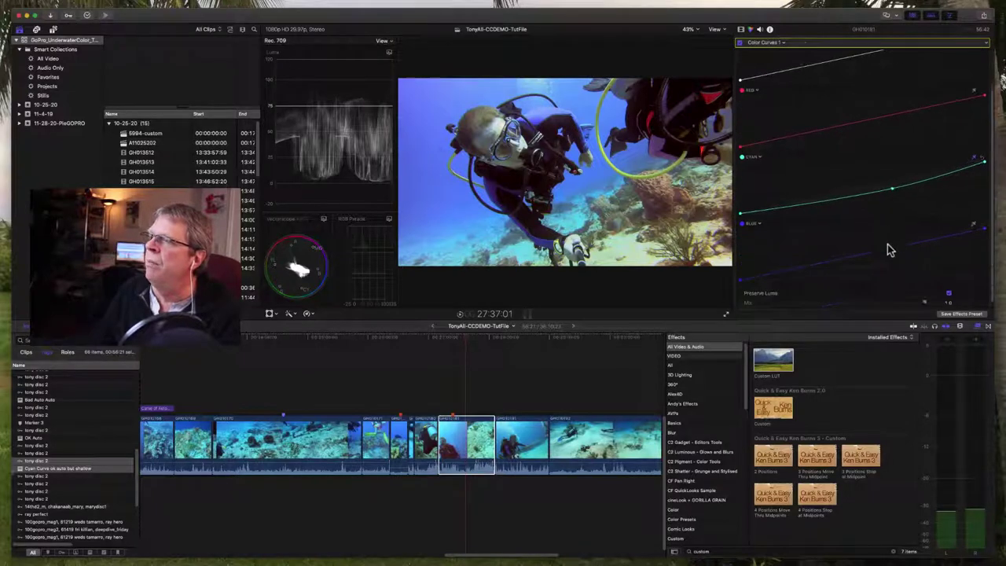
pyautogui.click(761, 157)
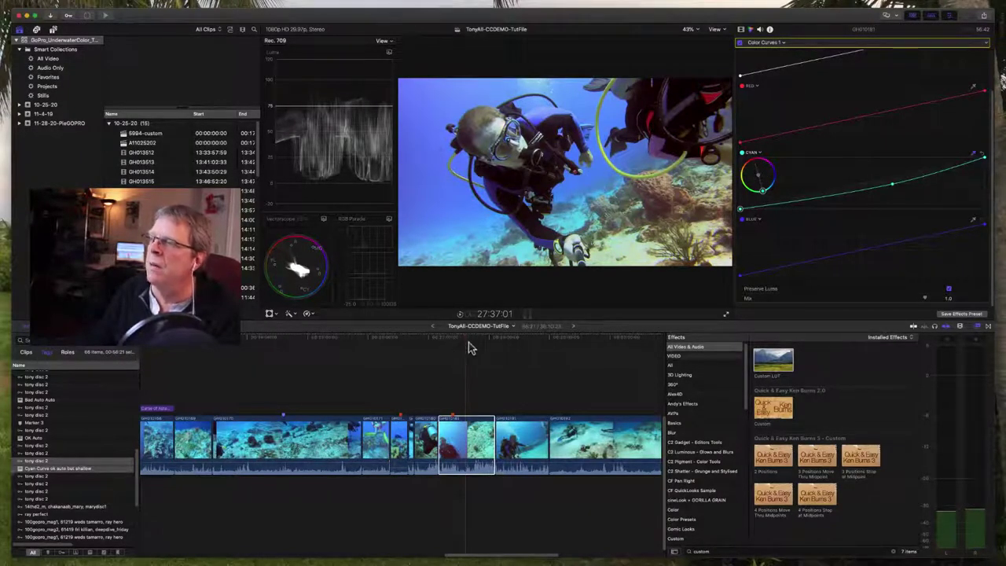
pyautogui.click(741, 30)
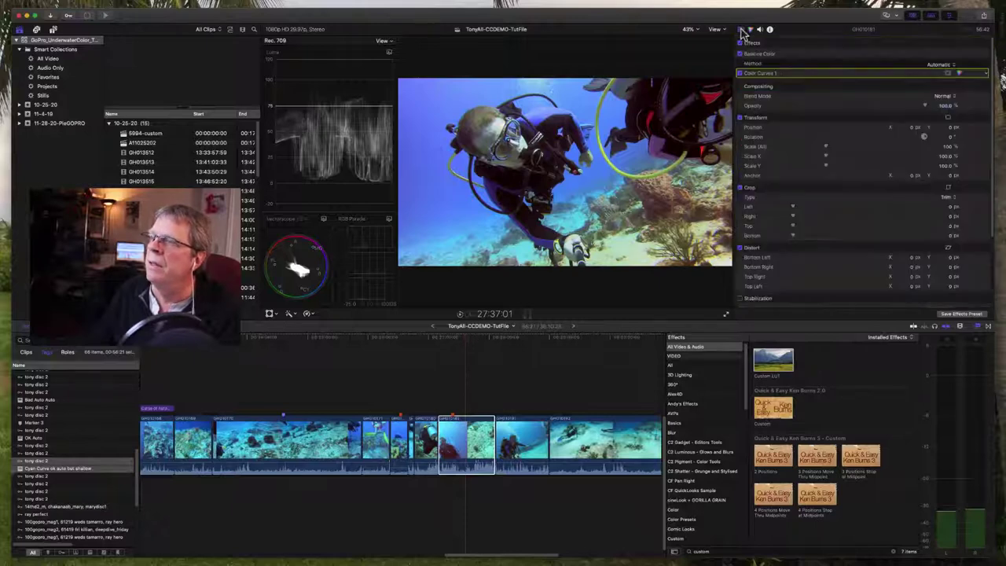
# - Skim ahead to 29:18:29 and go to the marker "Eel- Saturated Auto Auto 30'" in the timeline index
pyautogui.moveTo(480, 343); pyautogui.dragTo(568, 341)
pyautogui.scroll(-3, 107, 506)
pyautogui.scroll(-1, 106, 505)
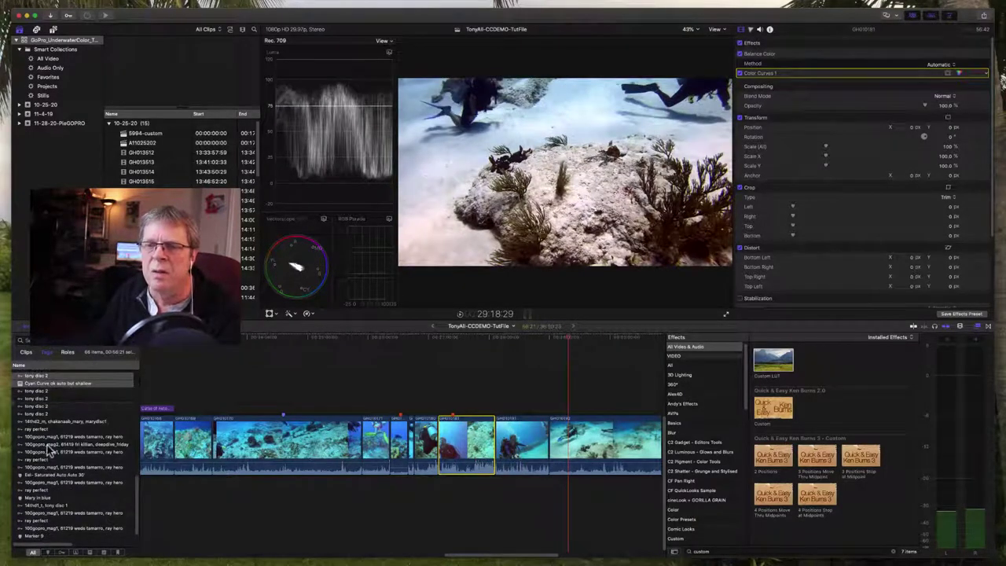
pyautogui.scroll(-2, 50, 474)
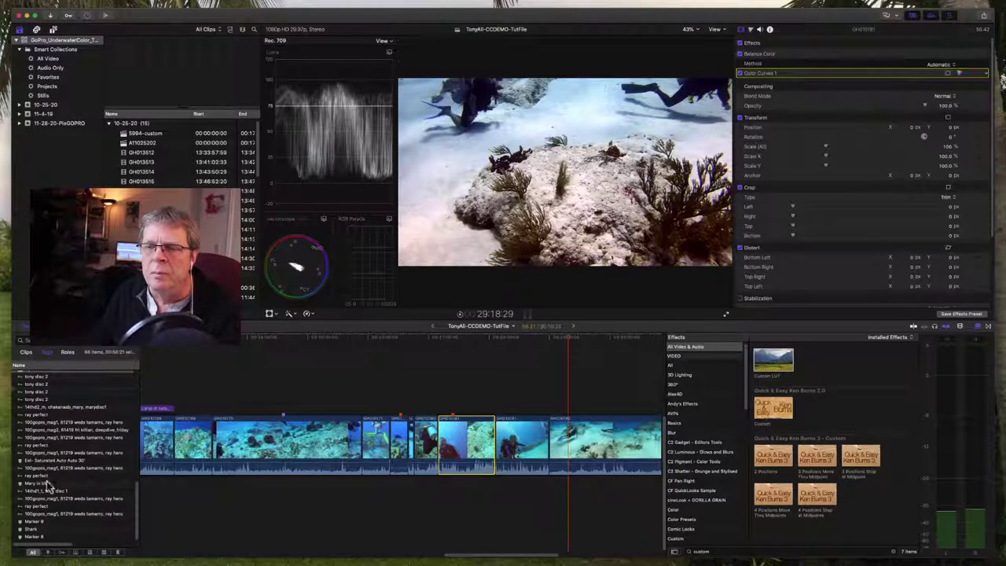
pyautogui.click(50, 462)
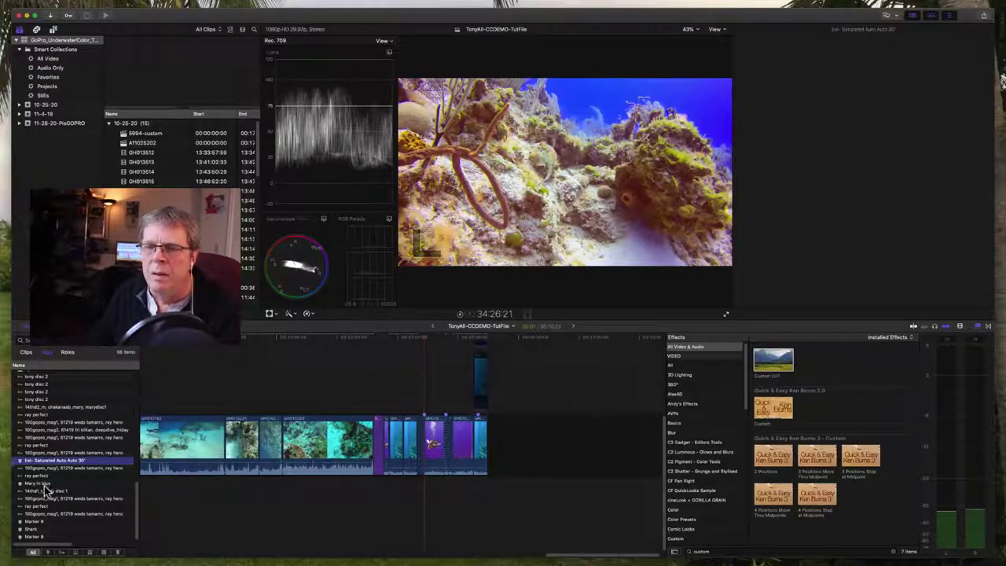
# - Go to Marker 3, move the playhead back to 24:11:04, and select the long clip with the turtle
pyautogui.scroll(4, 55, 442)
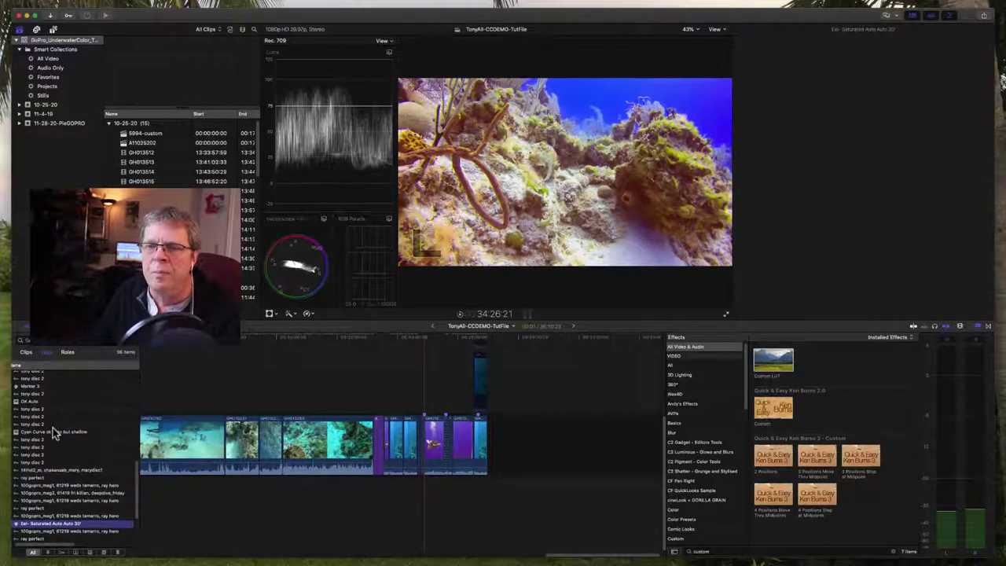
pyautogui.scroll(1, 50, 423)
pyautogui.click(44, 409)
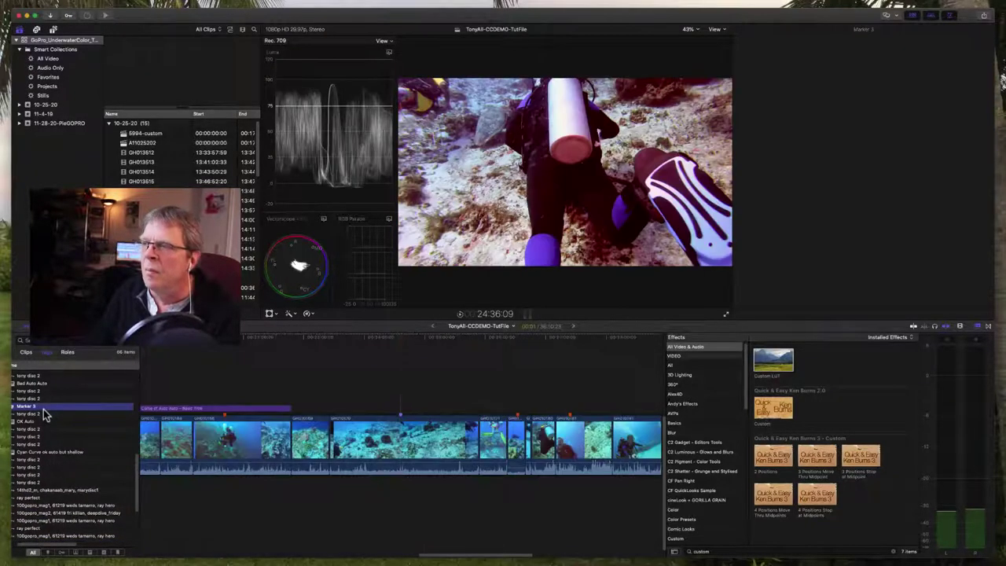
pyautogui.click(351, 338)
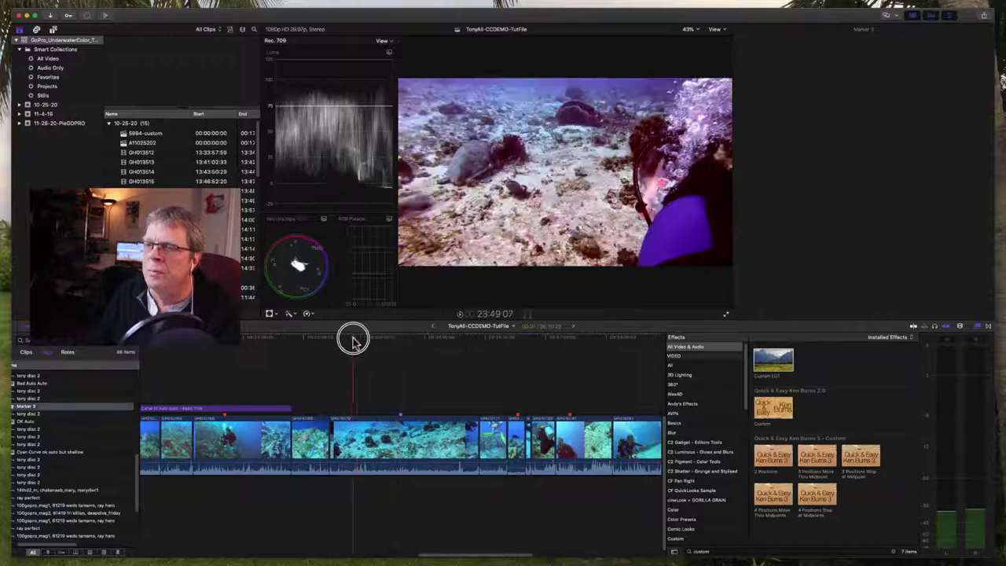
pyautogui.moveTo(351, 339); pyautogui.dragTo(375, 355)
pyautogui.click(404, 427)
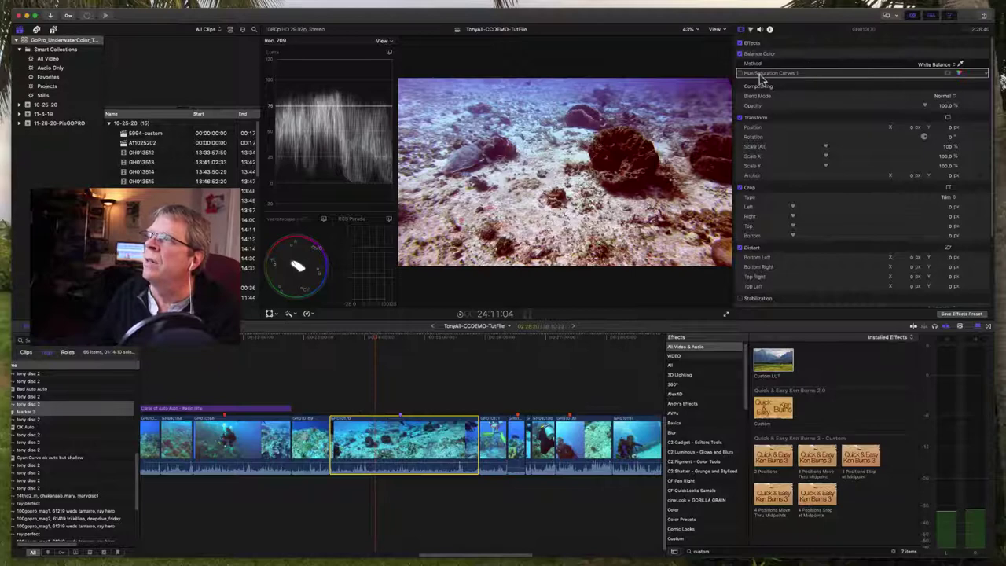
# - Compare the turtle clip with its White Balance correction under Balance Color turned off and back on
pyautogui.click(745, 58)
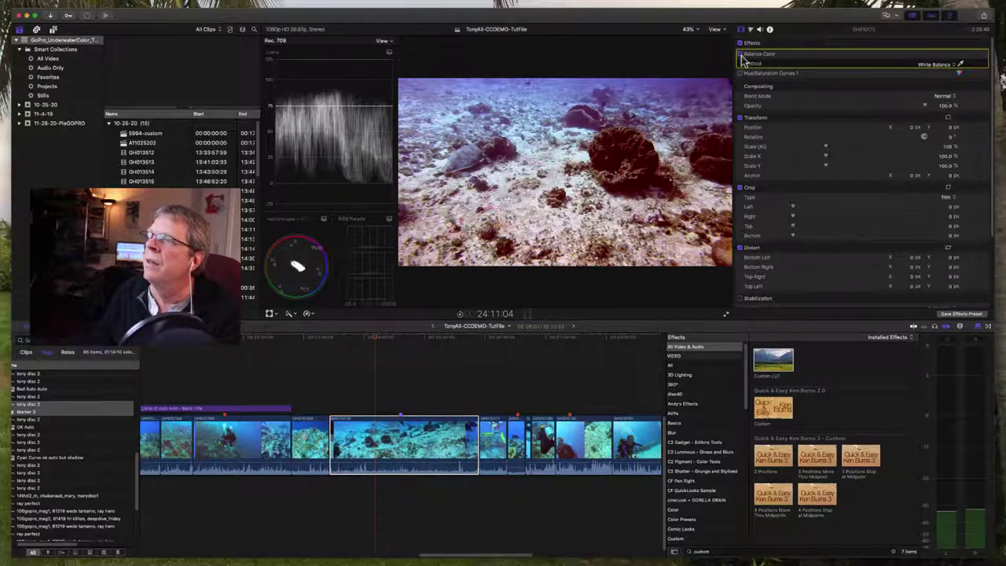
pyautogui.click(741, 55)
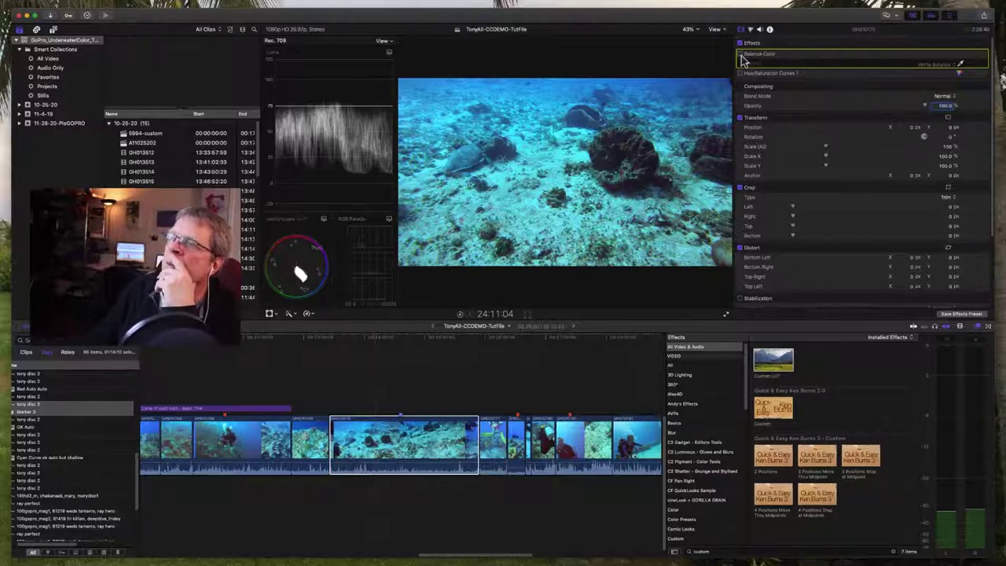
pyautogui.click(741, 55)
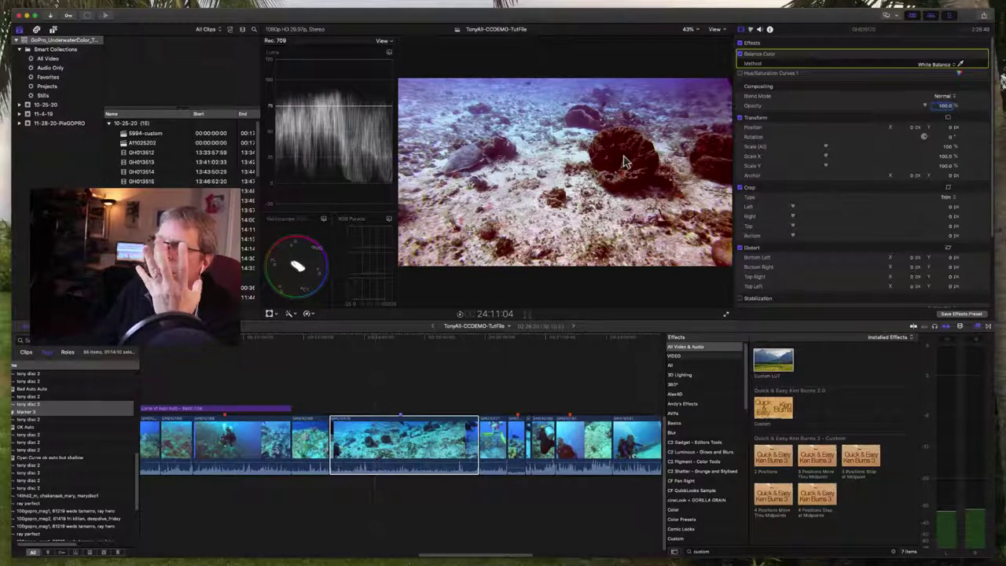
# - Turn on Hue/Saturation Curves 1 for the turtle clip and compare all its effects off and on at 24:59:10
pyautogui.click(739, 74)
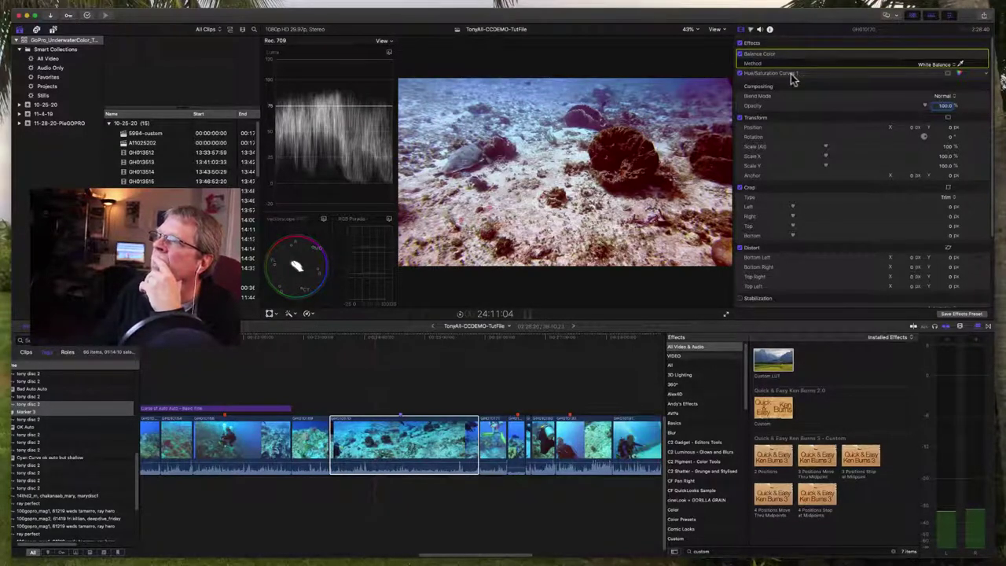
pyautogui.moveTo(396, 338); pyautogui.dragTo(424, 340)
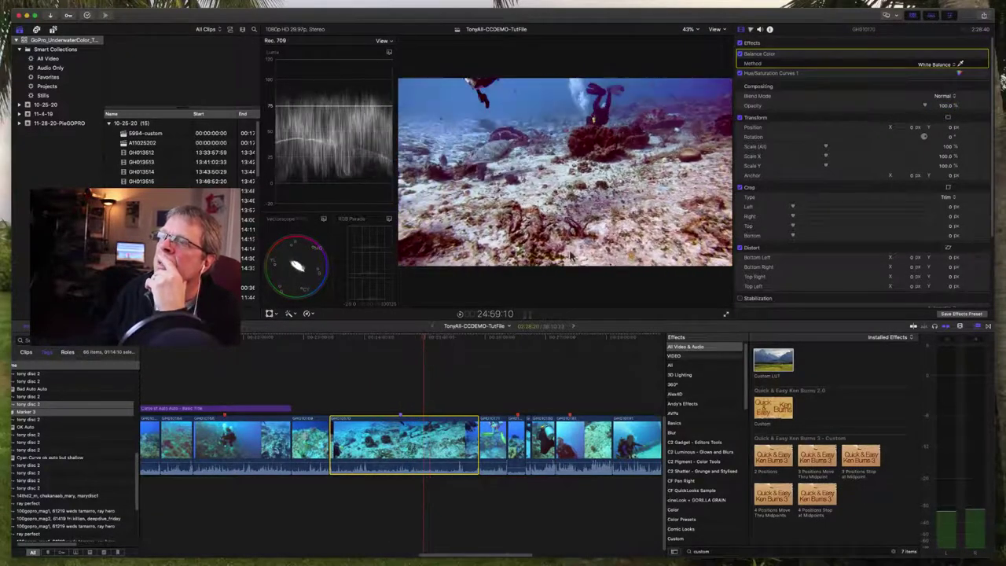
pyautogui.click(740, 43)
pyautogui.click(739, 44)
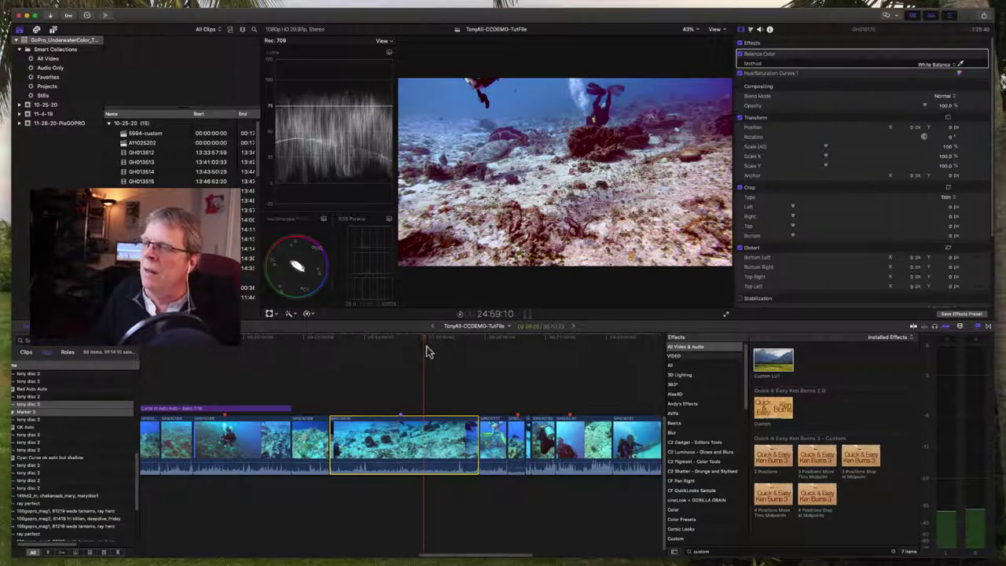
# - Move to 25:54:07, select the clip that follows the turtle clip, and compare it with its effects off and on
pyautogui.moveTo(429, 344); pyautogui.dragTo(481, 339)
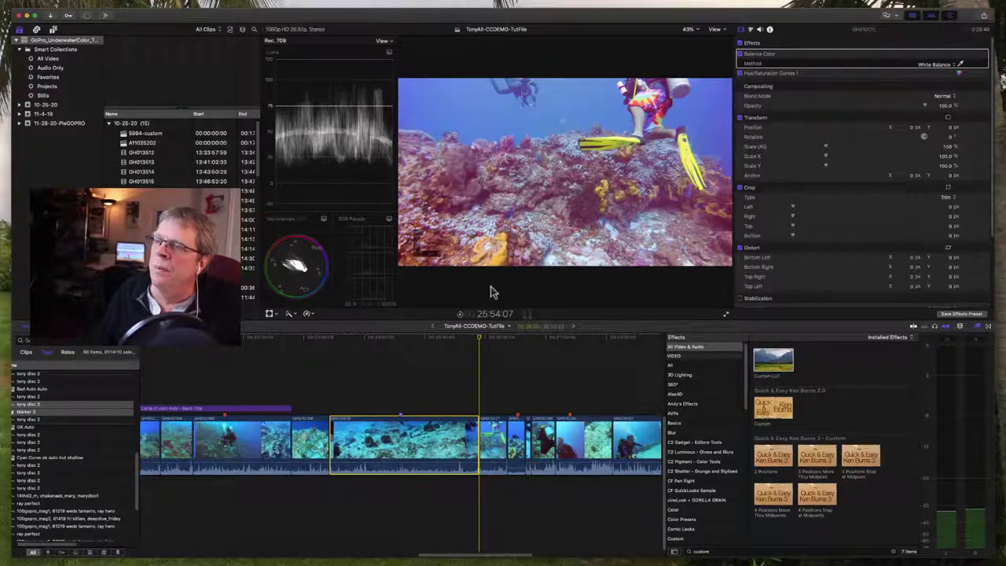
pyautogui.click(487, 448)
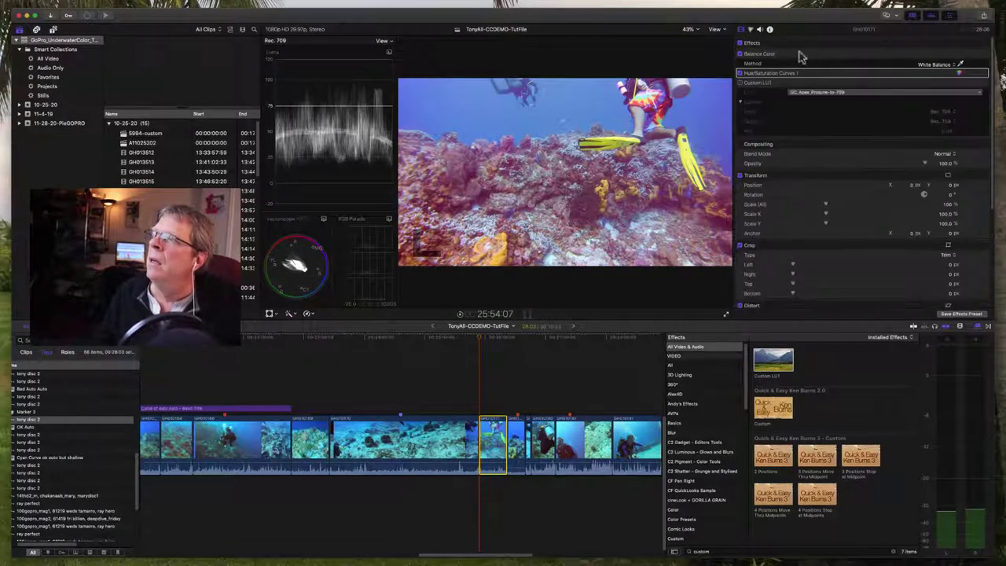
pyautogui.click(739, 44)
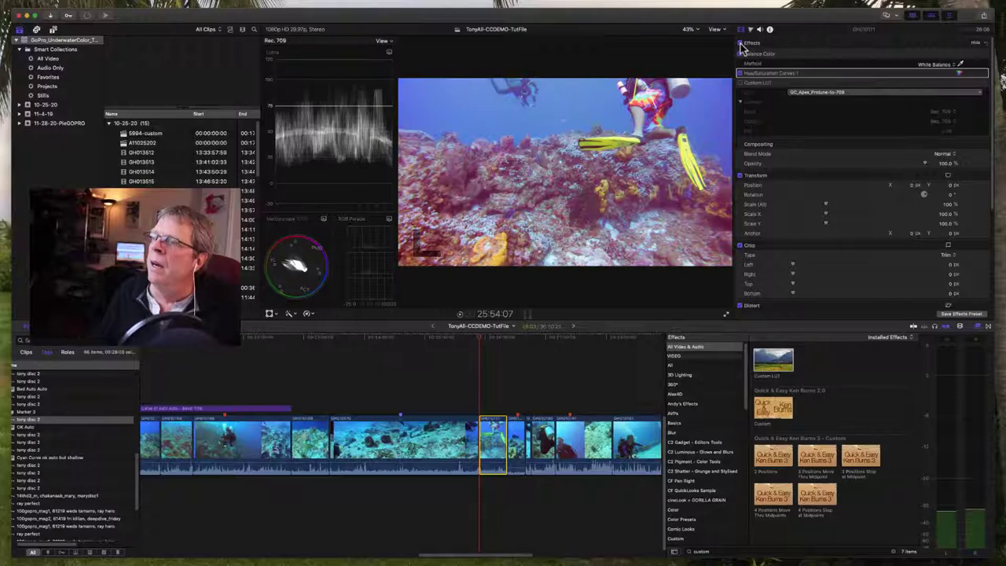
# - Skim ahead to 27:53:11, and return to the diver clip under the "Curse of Auto Auto" title at 21:41:24
pyautogui.moveTo(487, 344); pyautogui.dragTo(600, 359)
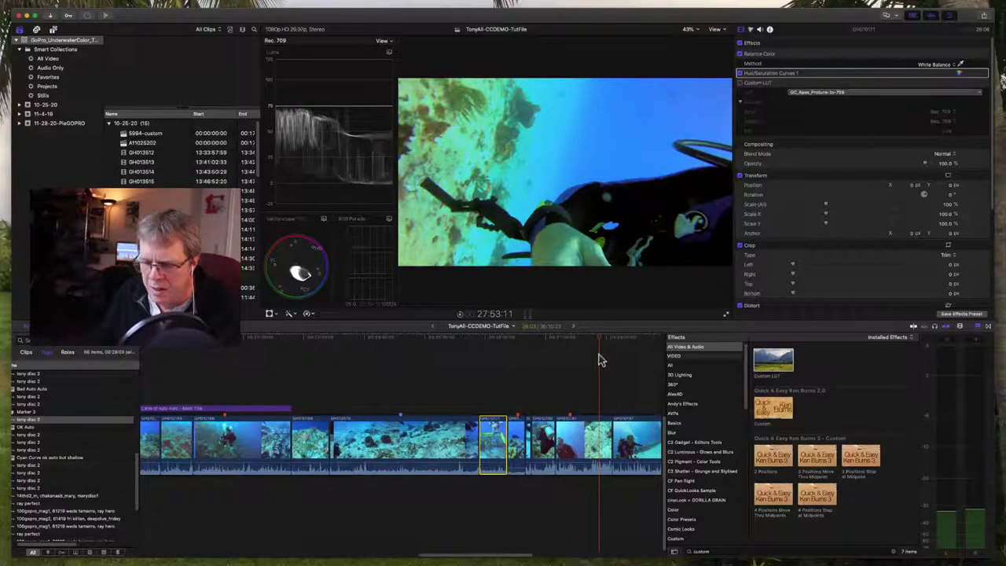
pyautogui.press('super+minus')
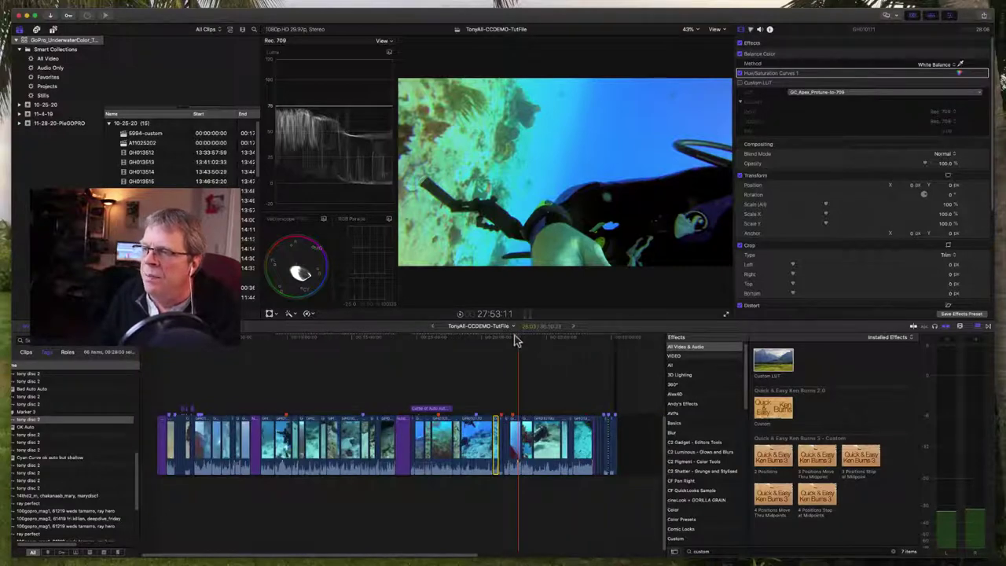
pyautogui.moveTo(516, 339); pyautogui.dragTo(439, 359)
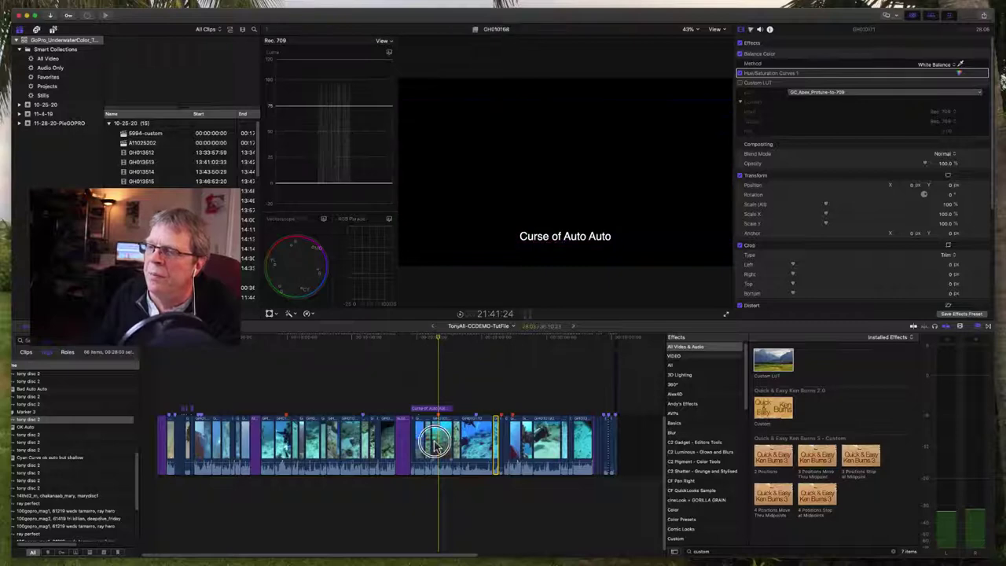
# - Turn off all effects on the diver clip and play its uncorrected footage from 21:10:06
pyautogui.click(740, 44)
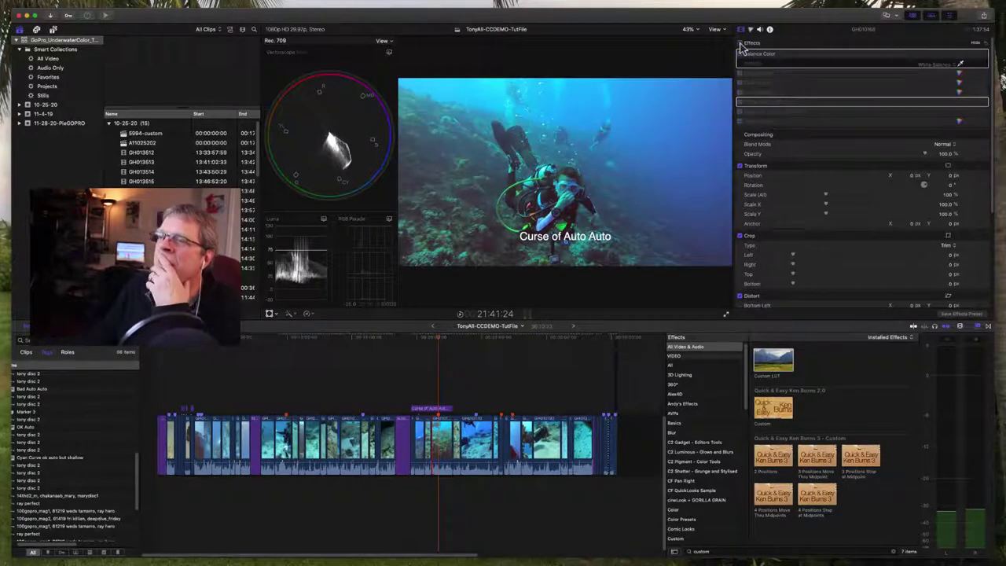
pyautogui.moveTo(440, 338); pyautogui.dragTo(431, 340)
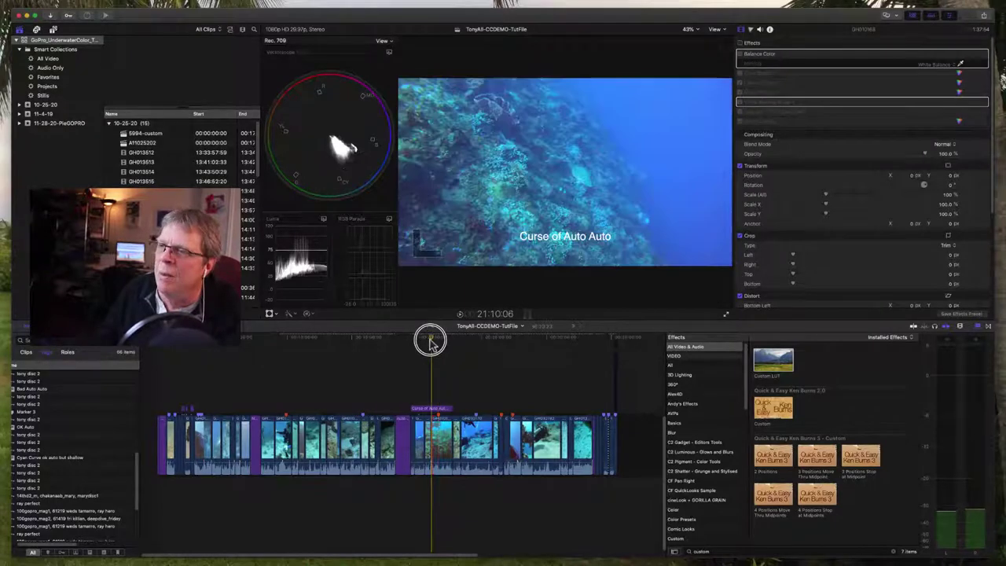
pyautogui.press('space')
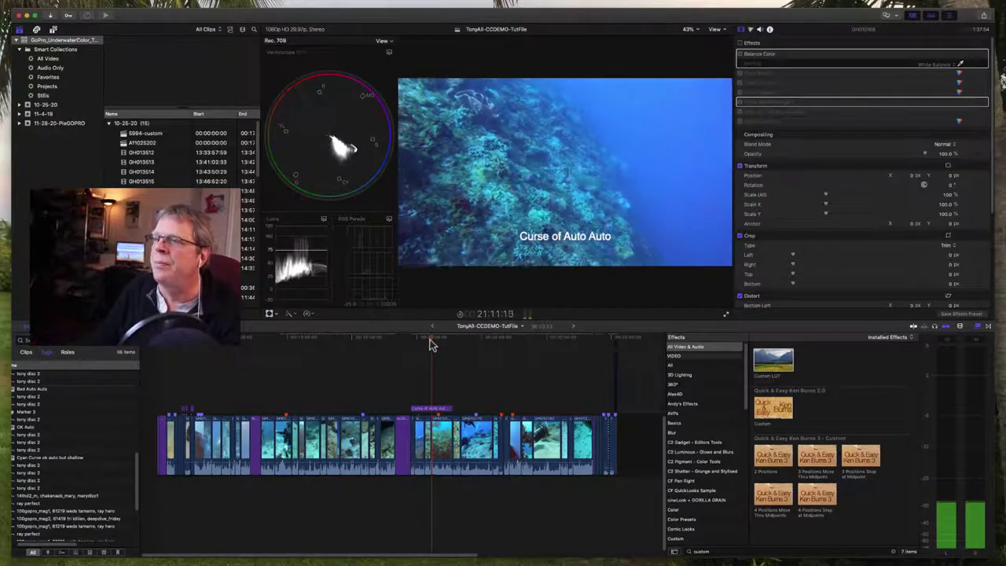
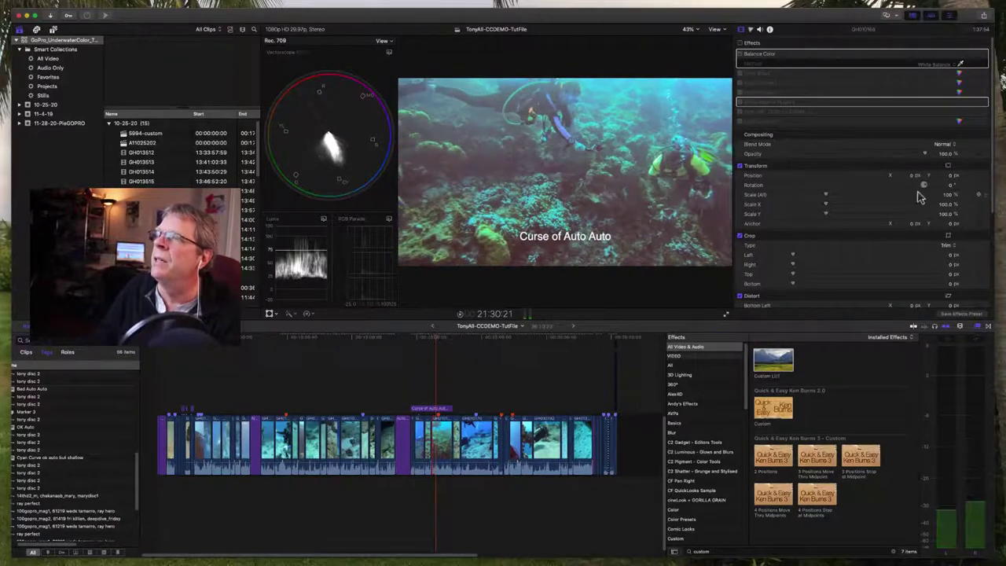
# - Turn the clip's effects back on, but disable its color board, curves, wheels, White Balance Plugin 2 and cineLook - GORILLA GRAIN individually
pyautogui.click(741, 43)
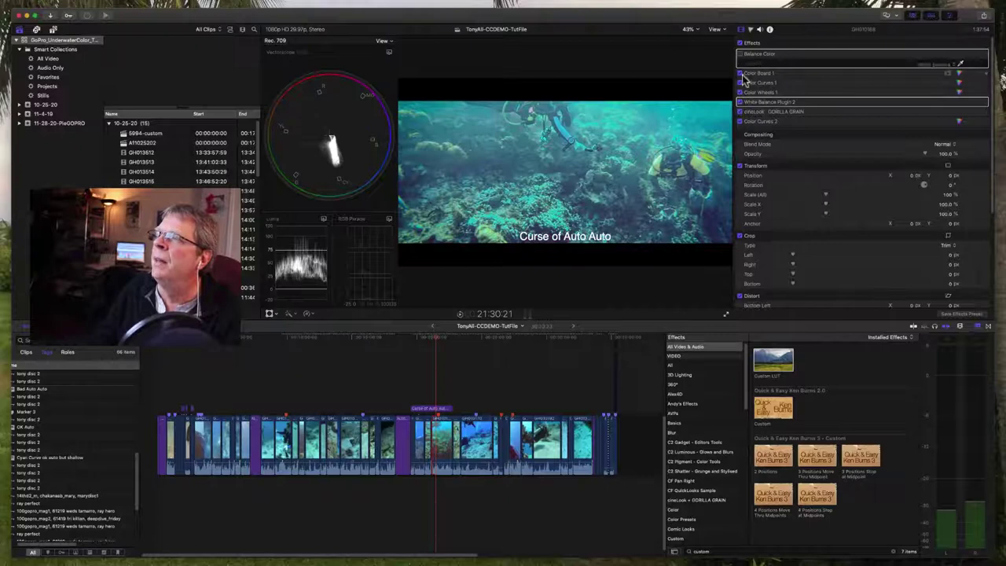
pyautogui.click(740, 73)
pyautogui.click(740, 92)
pyautogui.click(739, 103)
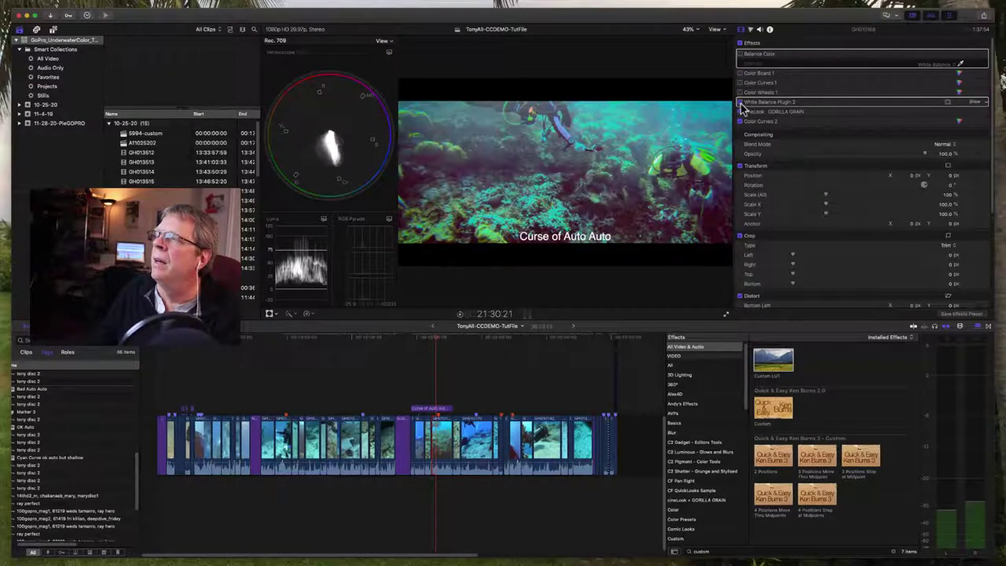
pyautogui.click(740, 112)
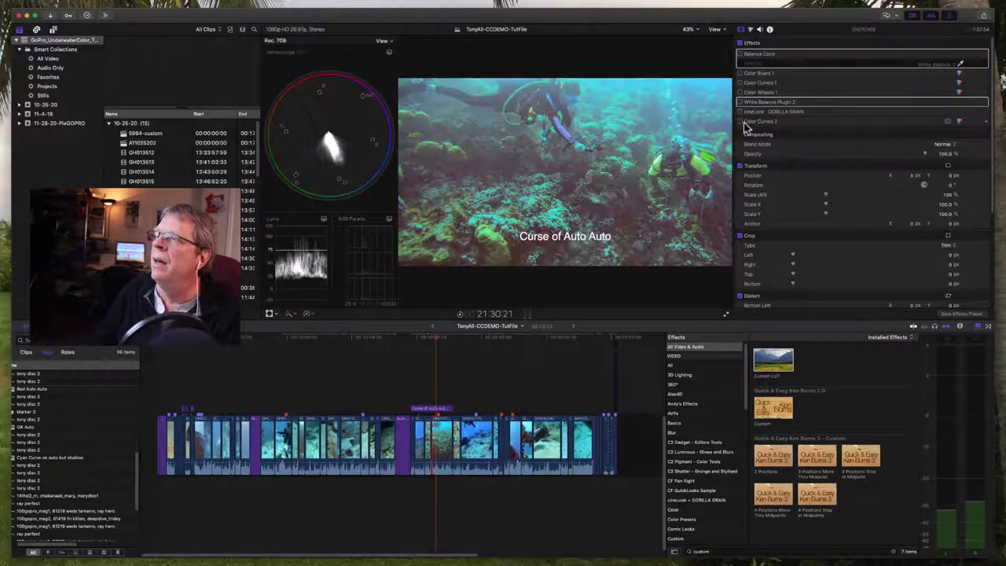
# - Compare the clip at 21:30:21 with only Balance Color on and off, and leave Balance Color on
pyautogui.click(740, 54)
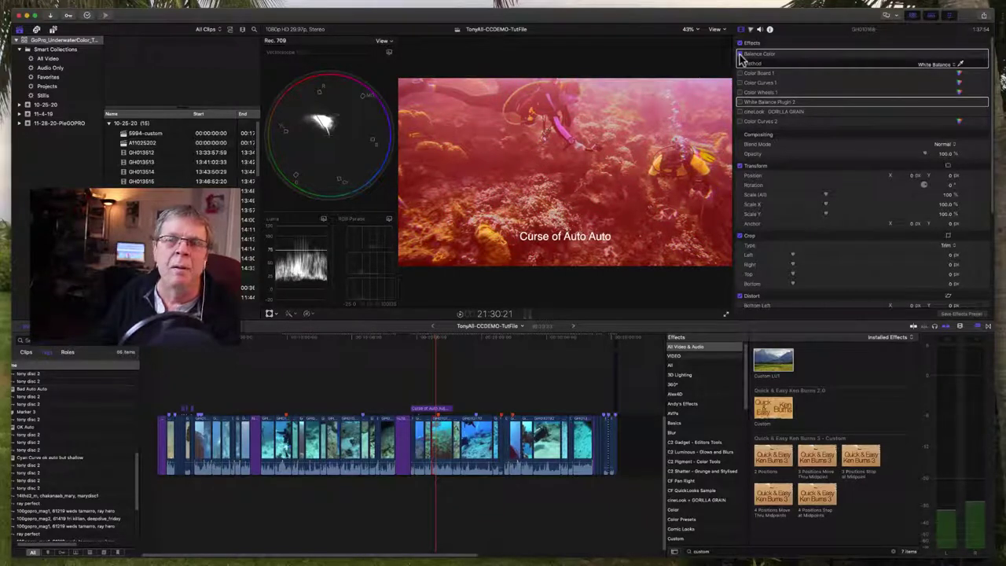
pyautogui.click(739, 55)
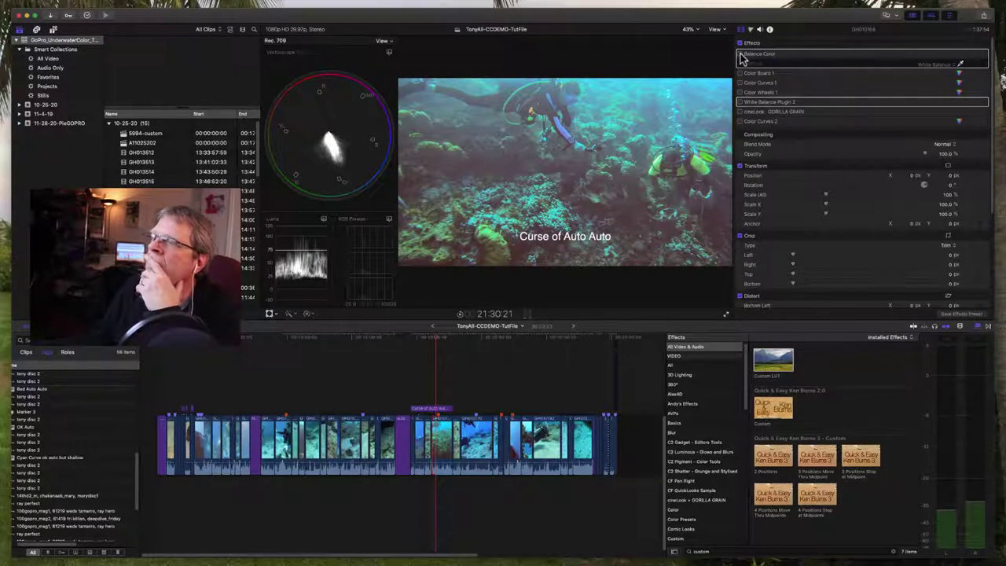
pyautogui.click(739, 54)
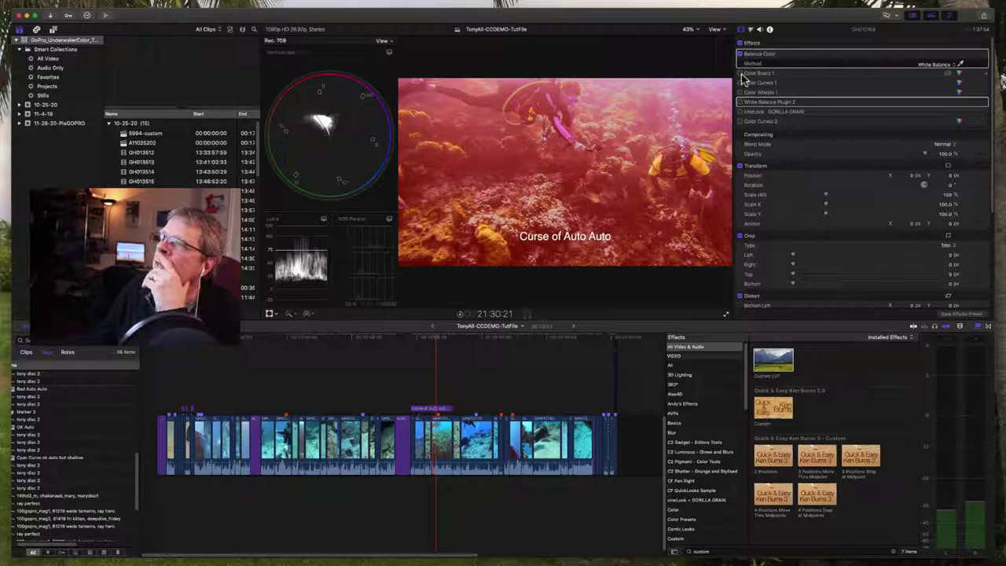
# - Re-enable the color board, curves, wheels, White Balance Plugin 2 and cineLook - GORILLA GRAIN one by one on top of Balance Color
pyautogui.click(740, 83)
pyautogui.click(739, 92)
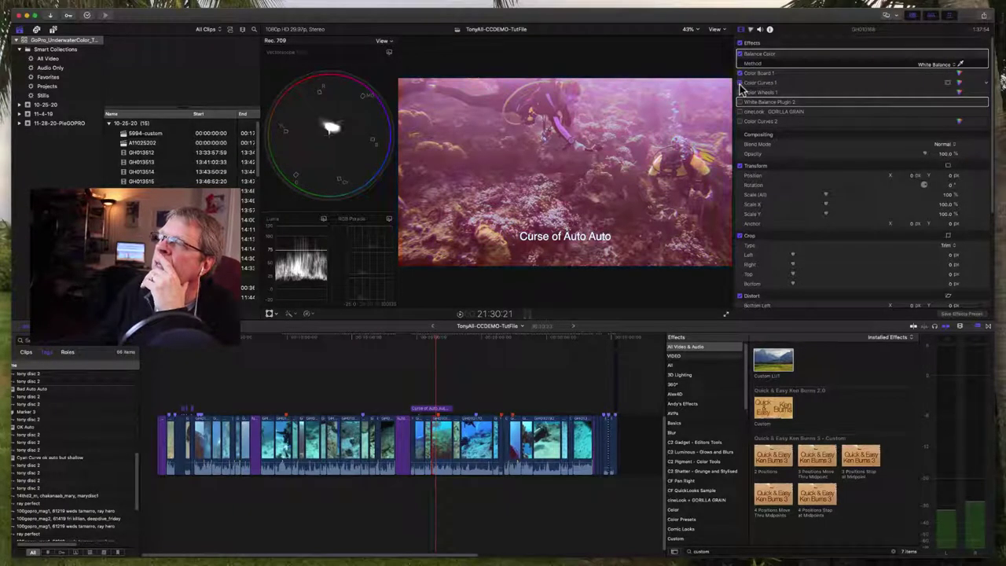
pyautogui.click(740, 92)
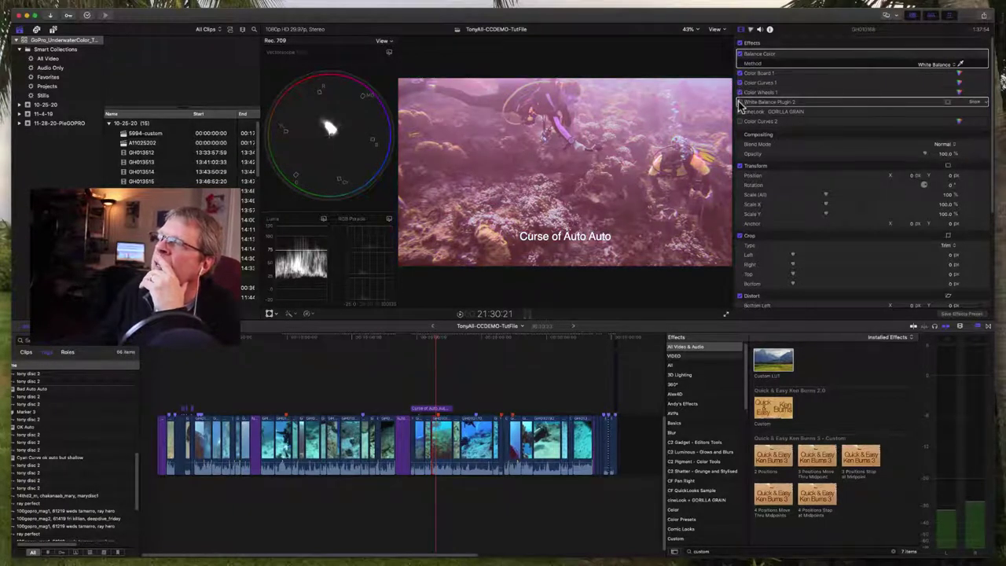
pyautogui.click(740, 102)
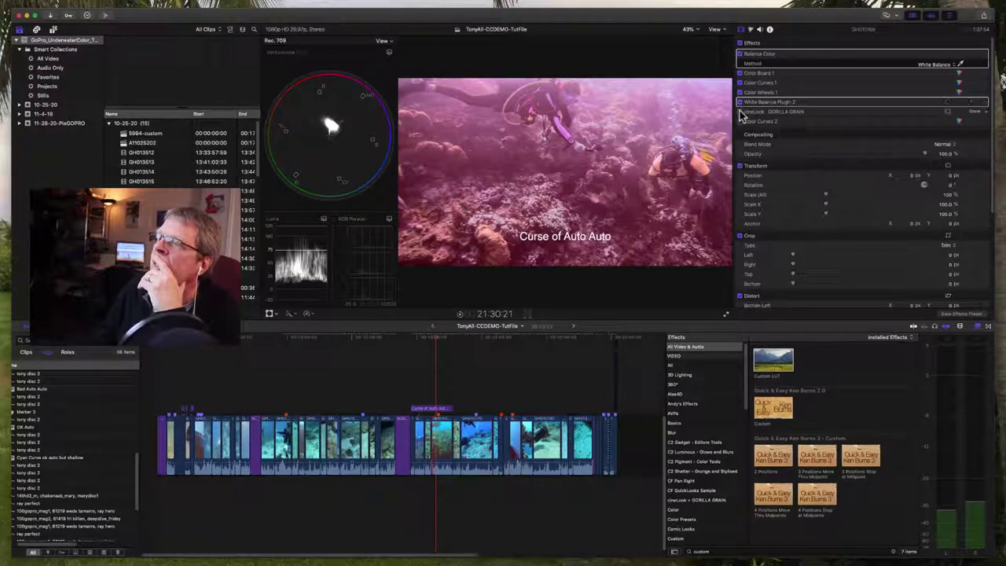
pyautogui.click(739, 112)
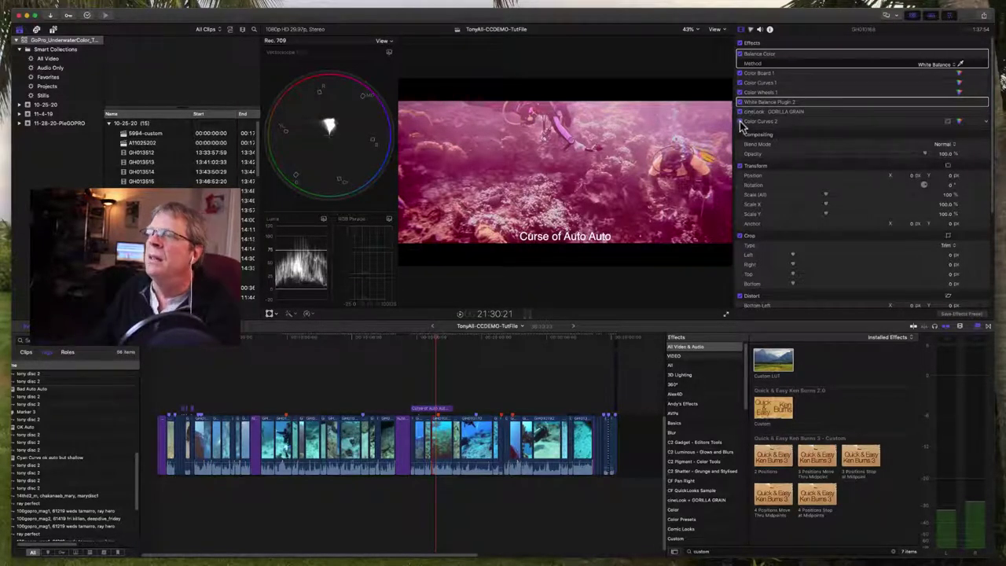
# - Review the fully corrected "Curse of Auto Auto" clip around 21:41:24 and at 22:12:17
pyautogui.click(438, 339)
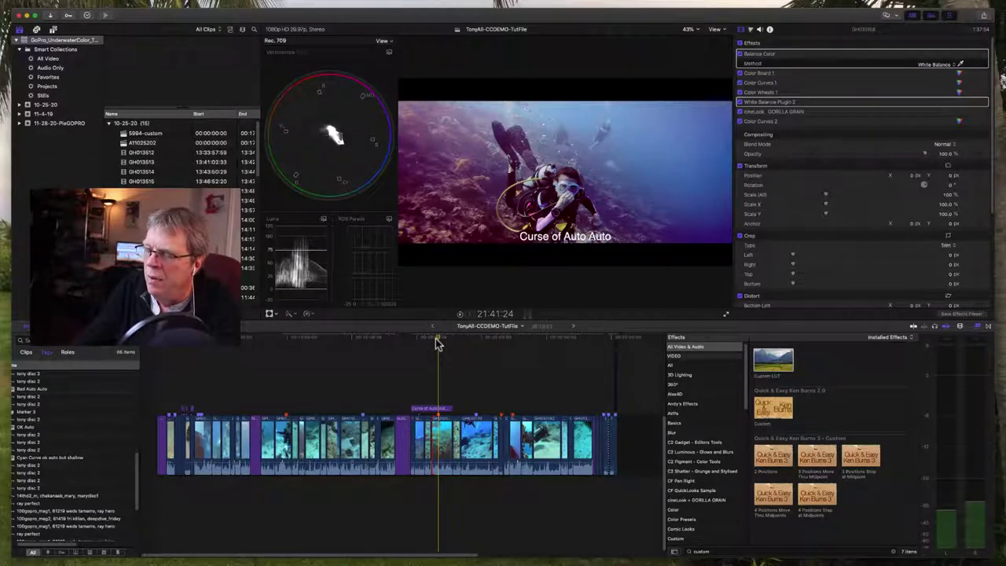
pyautogui.press('space')
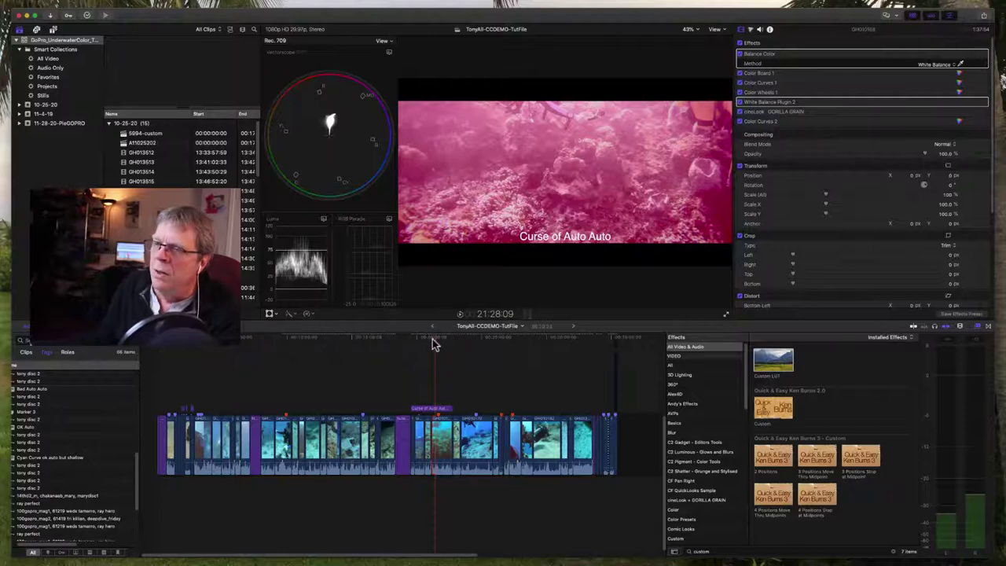
pyautogui.click(439, 341)
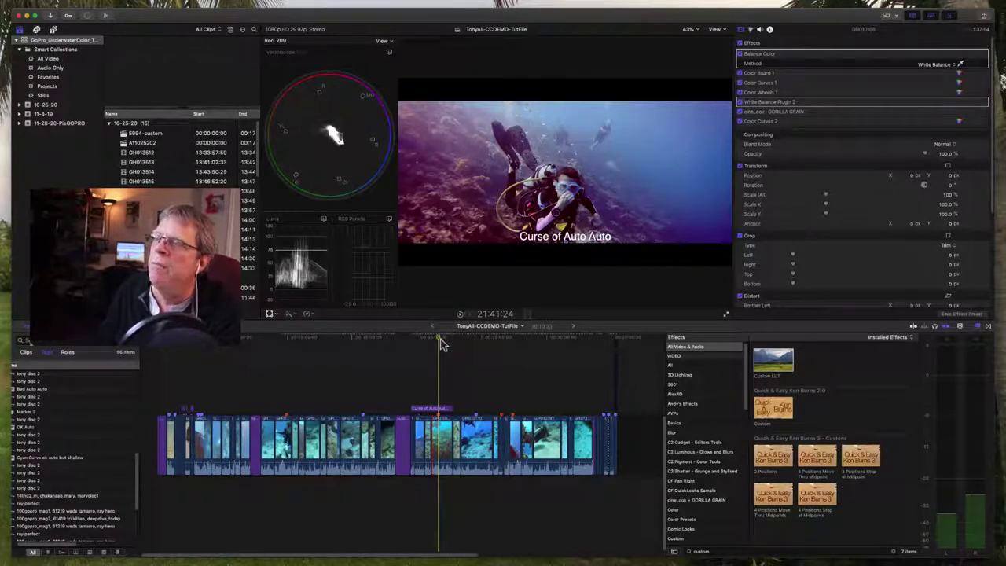
pyautogui.moveTo(442, 344); pyautogui.dragTo(445, 345)
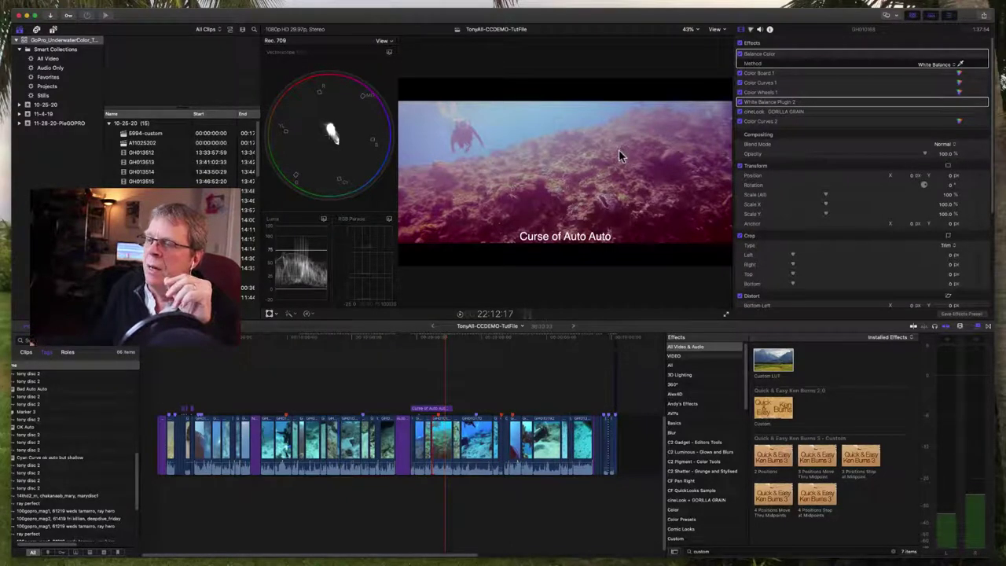
# - Play the reef clip from 22:48:03, select it, and compare it with Hue/Saturation Curves 1 off and on
pyautogui.click(449, 338)
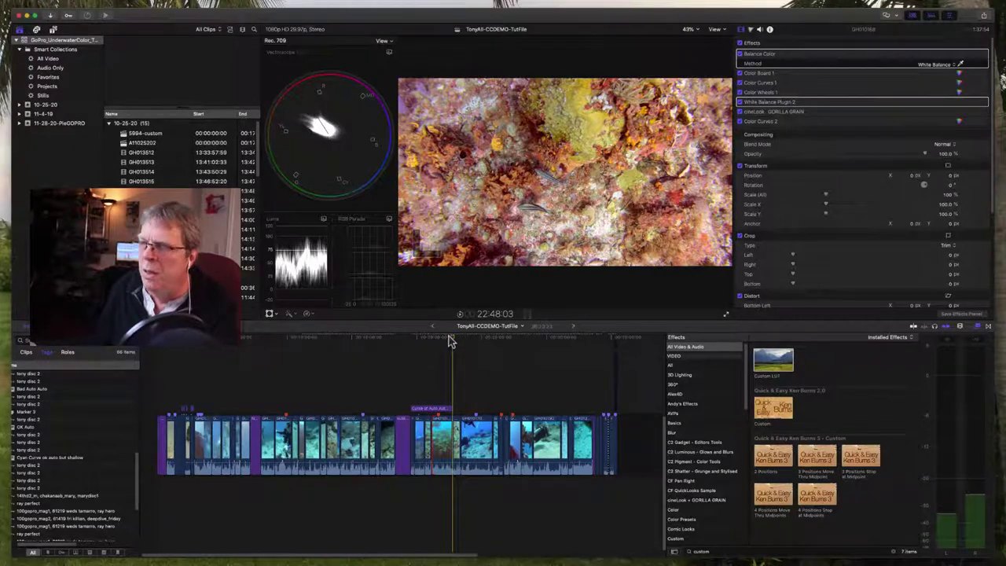
pyautogui.press('space')
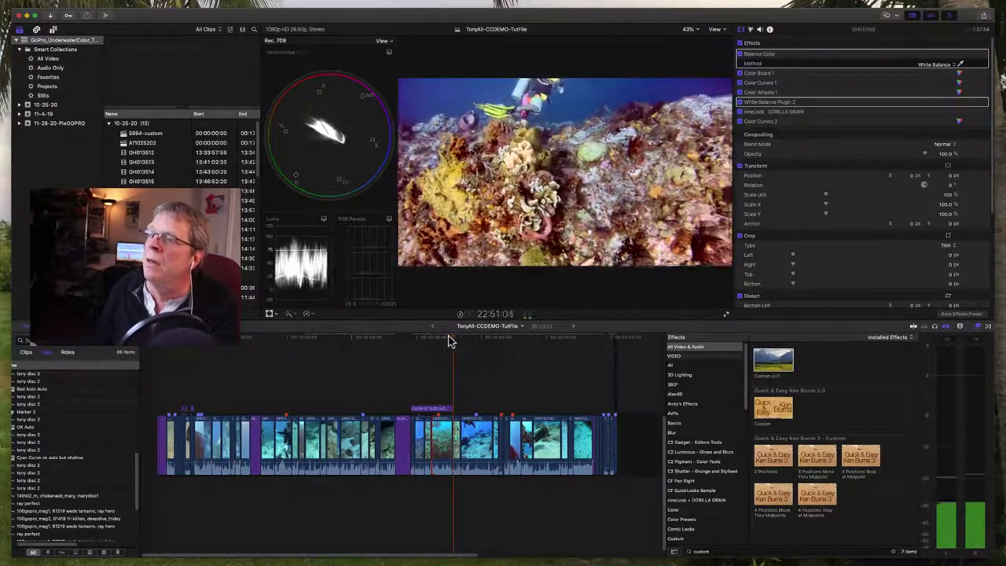
pyautogui.click(462, 430)
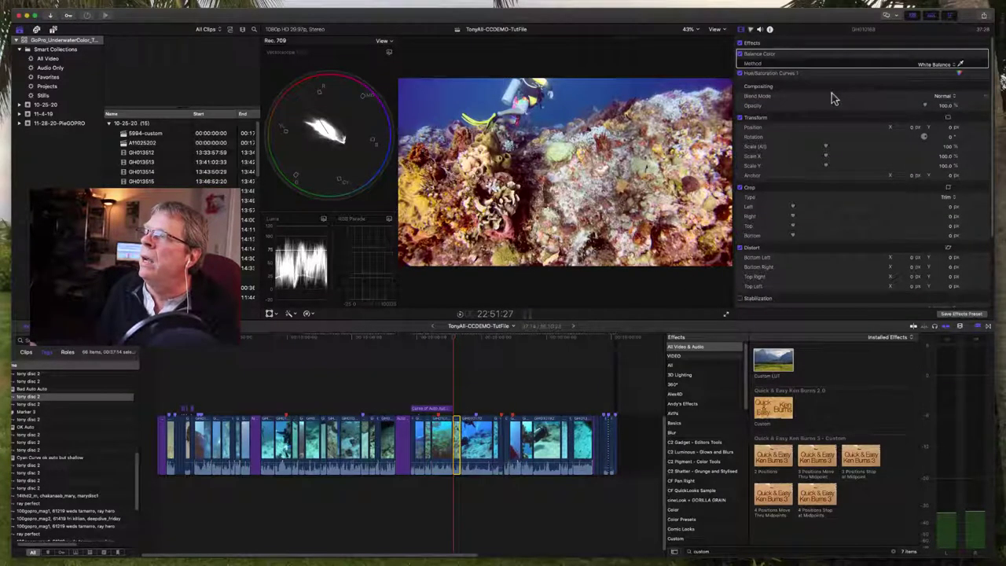
pyautogui.click(740, 73)
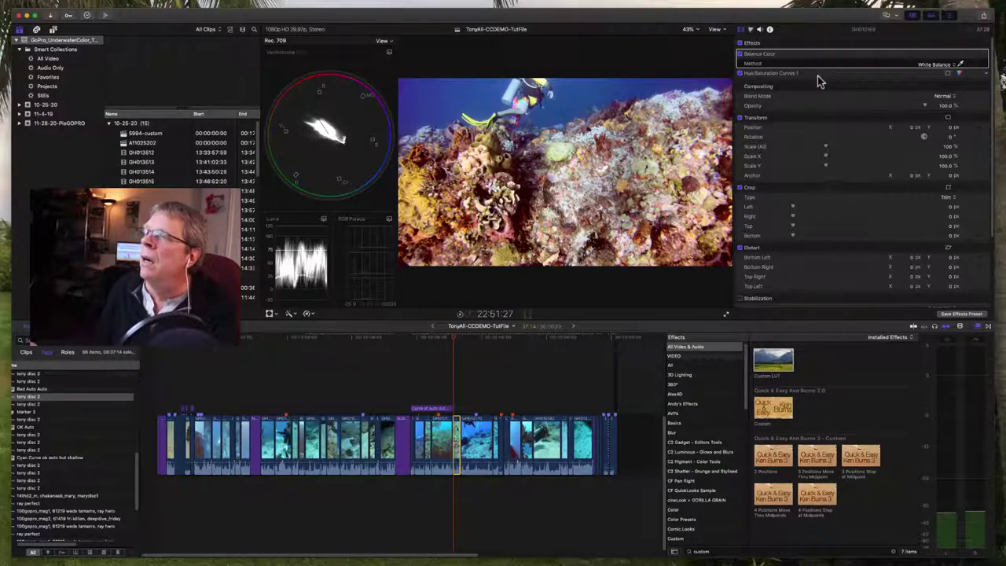
pyautogui.click(740, 73)
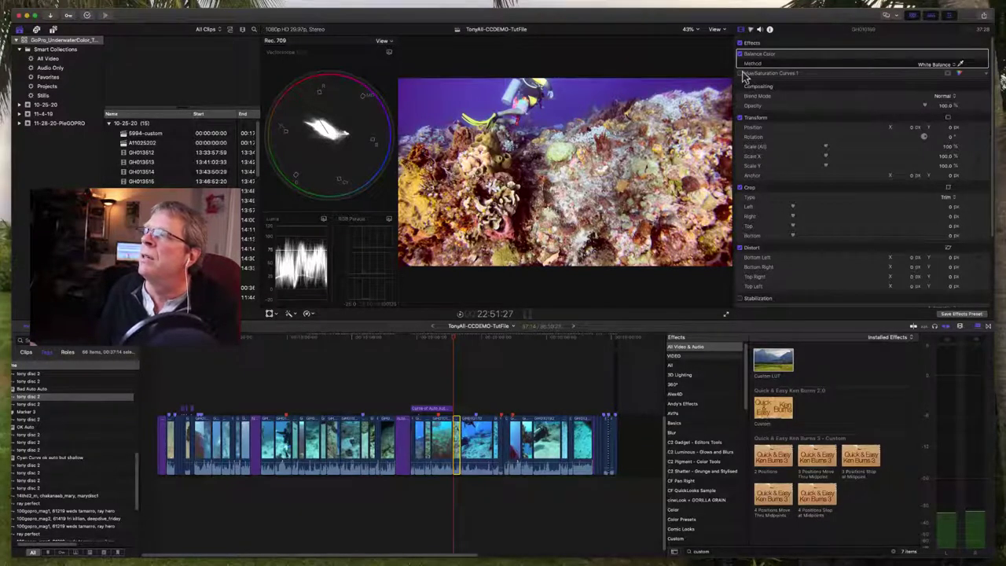
# - Inspect the blue adjustment point in the Hue vs Hue curve of Hue/Saturation Curves 1, and replay the reef clip
pyautogui.click(960, 75)
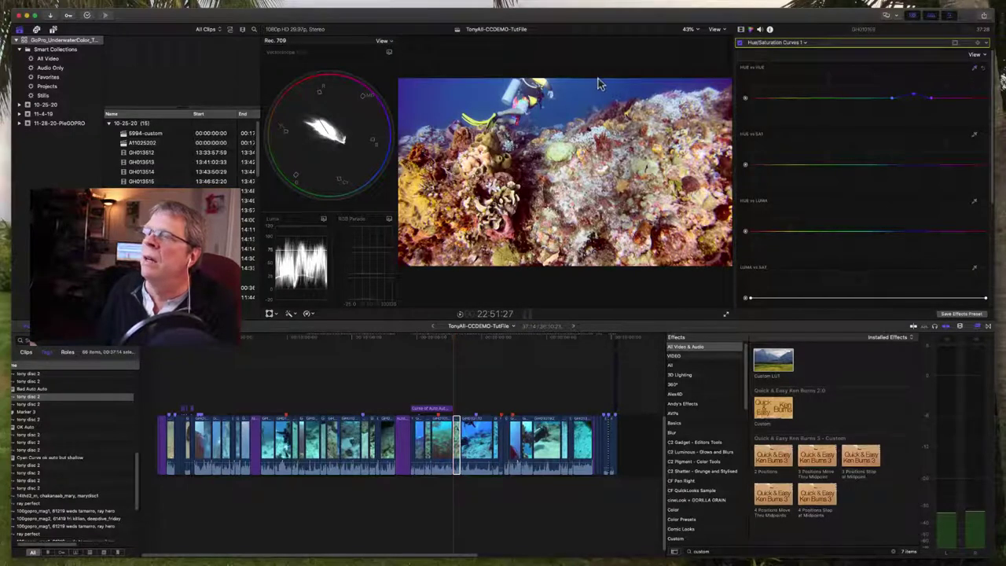
pyautogui.moveTo(915, 100)
pyautogui.mouseDown()
pyautogui.moveTo(903, 92)
pyautogui.moveTo(928, 92)
pyautogui.moveTo(924, 84)
pyautogui.moveTo(914, 96)
pyautogui.mouseUp()
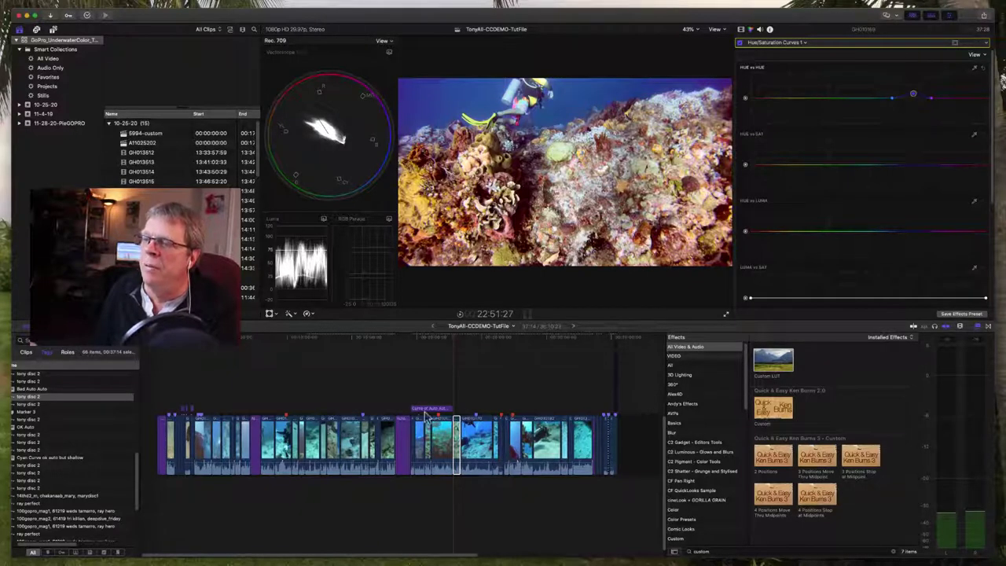
pyautogui.click(453, 342)
pyautogui.press('space')
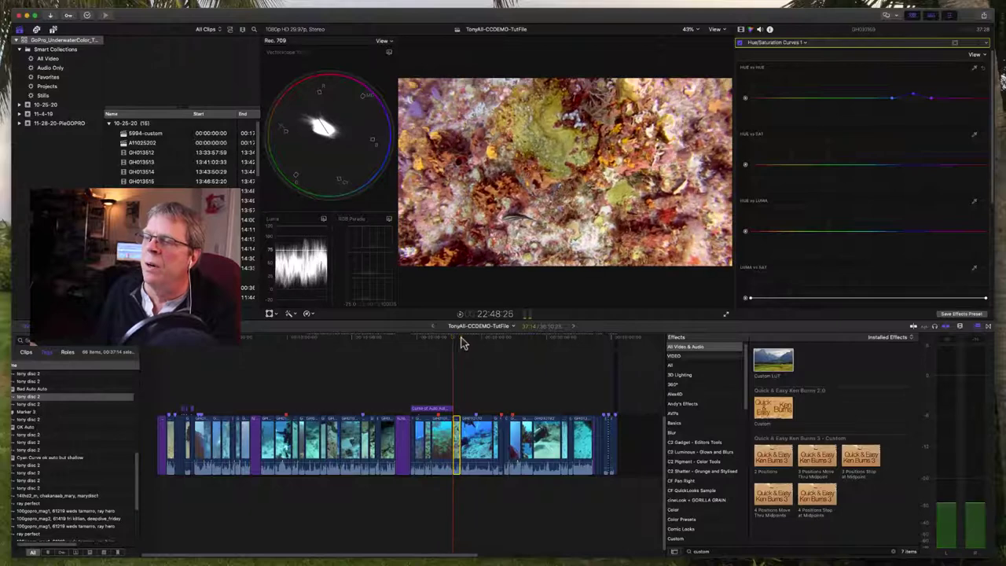
# - Locate and select the ray clip around 34:38 near the end of the timeline, and show its effects
pyautogui.click(471, 342)
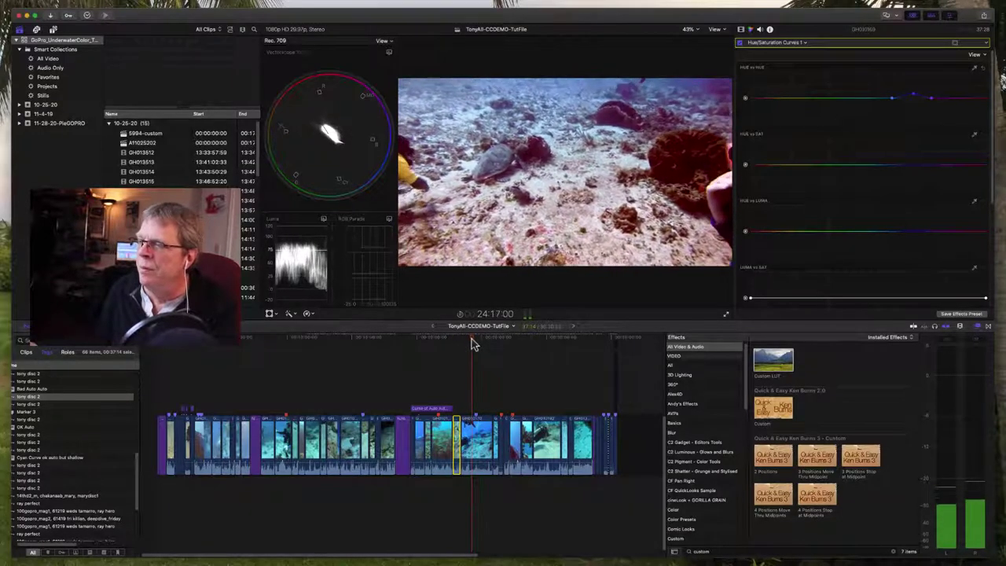
pyautogui.moveTo(591, 340); pyautogui.dragTo(503, 491)
pyautogui.press('super+minus')
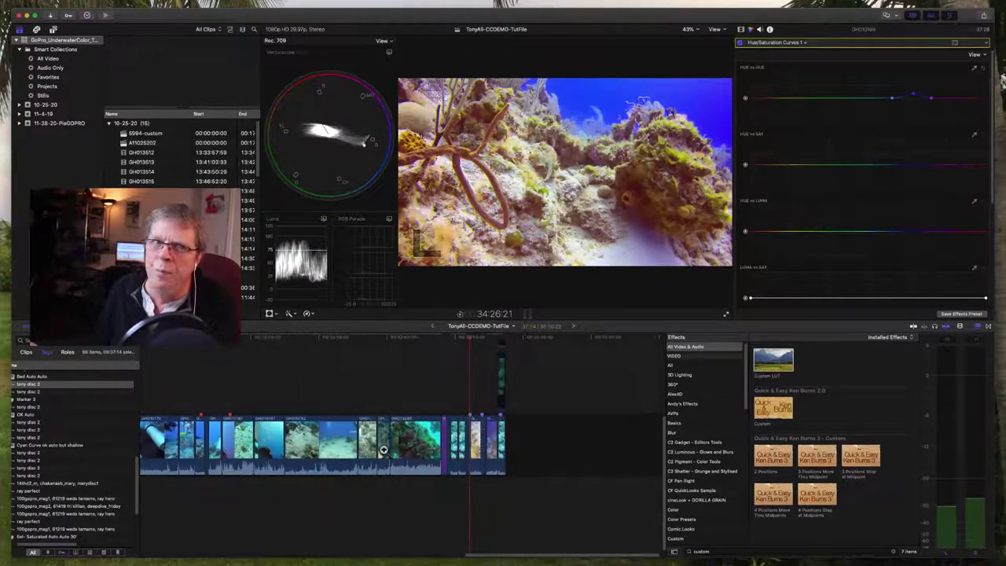
pyautogui.click(473, 339)
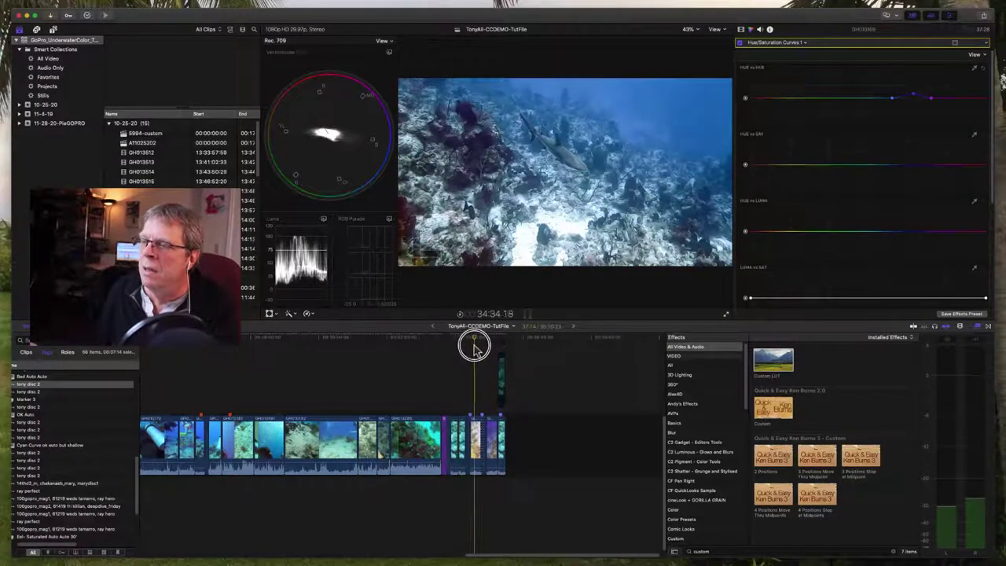
pyautogui.click(479, 452)
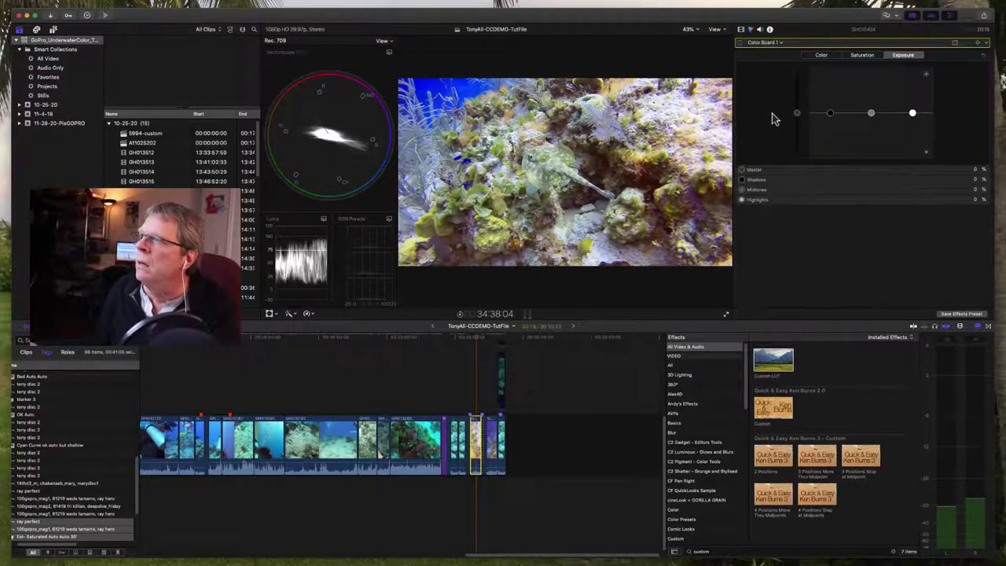
pyautogui.click(741, 30)
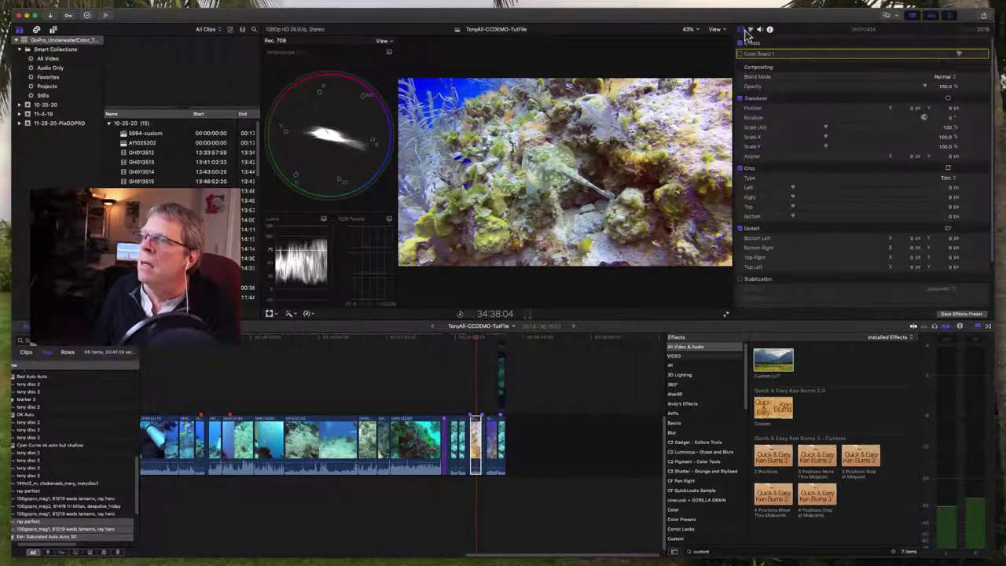
# - Play through the ray clip, return to 34:38:25, and apply Balance Color to it
pyautogui.click(471, 339)
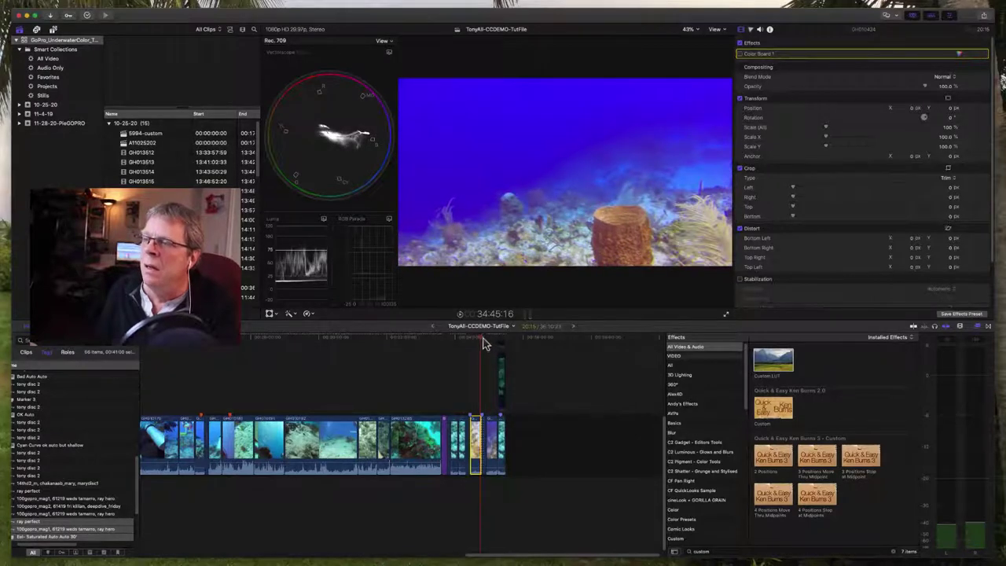
pyautogui.click(477, 340)
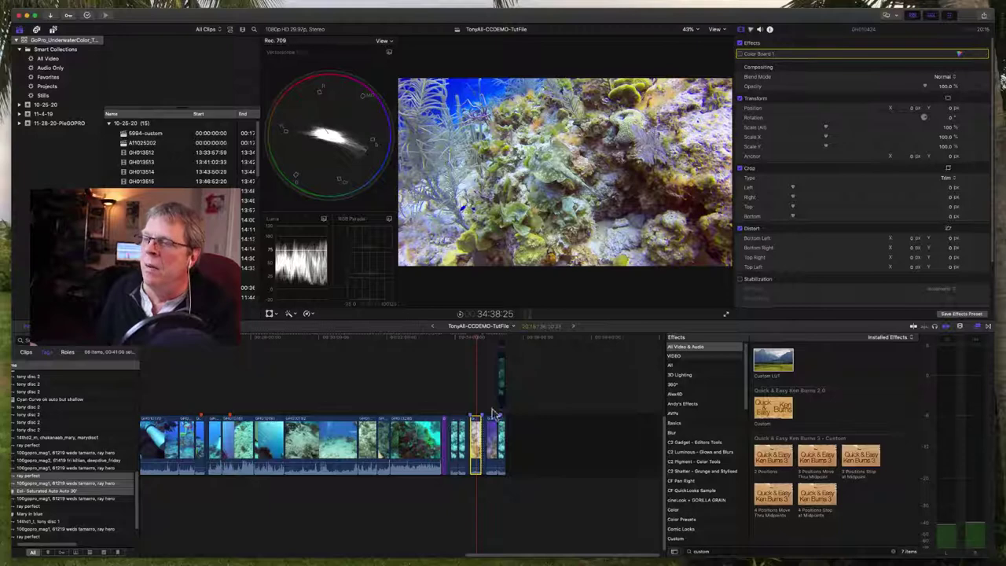
pyautogui.click(289, 314)
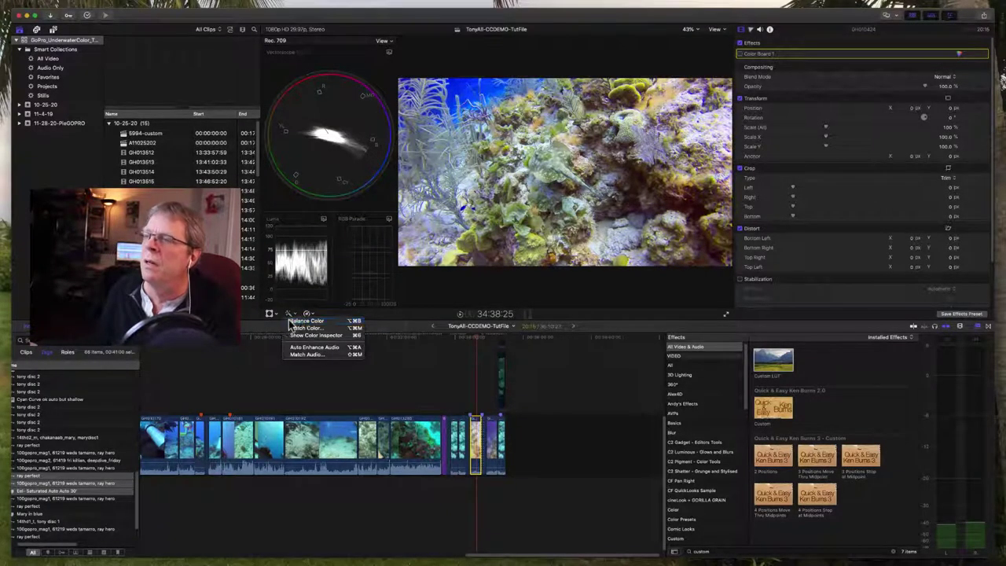
pyautogui.click(302, 320)
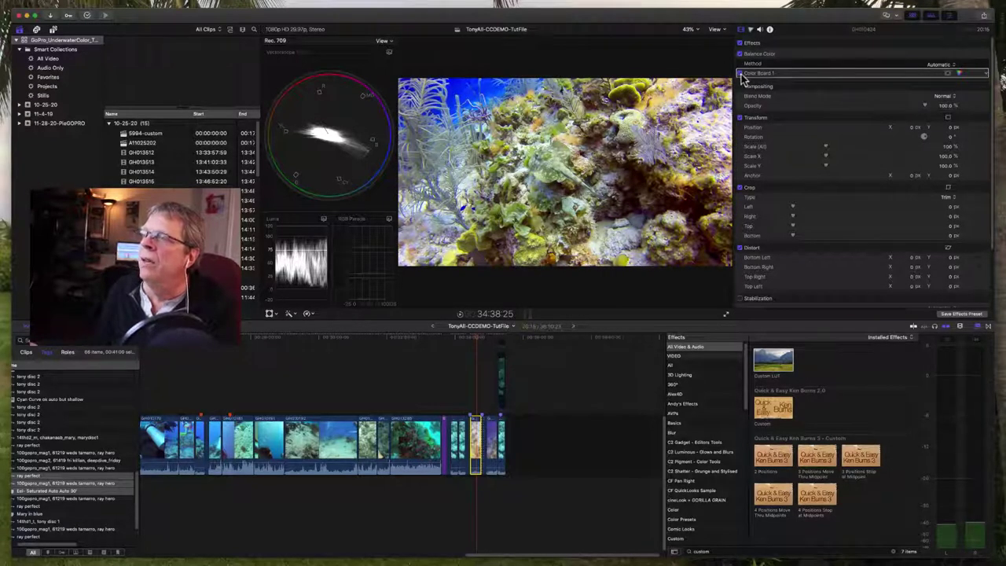
# - Enable the ray clip's Color Board 1 and set saturation to 4% for highlights and about -5% for midtones
pyautogui.click(959, 73)
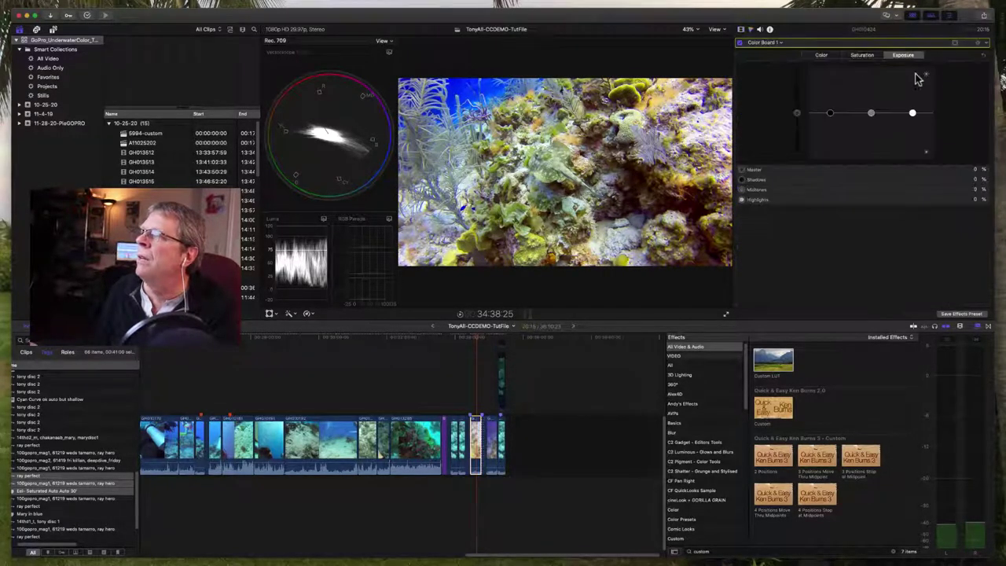
pyautogui.click(862, 55)
pyautogui.moveTo(872, 114)
pyautogui.mouseDown()
pyautogui.moveTo(863, 123)
pyautogui.moveTo(877, 118)
pyautogui.mouseUp()
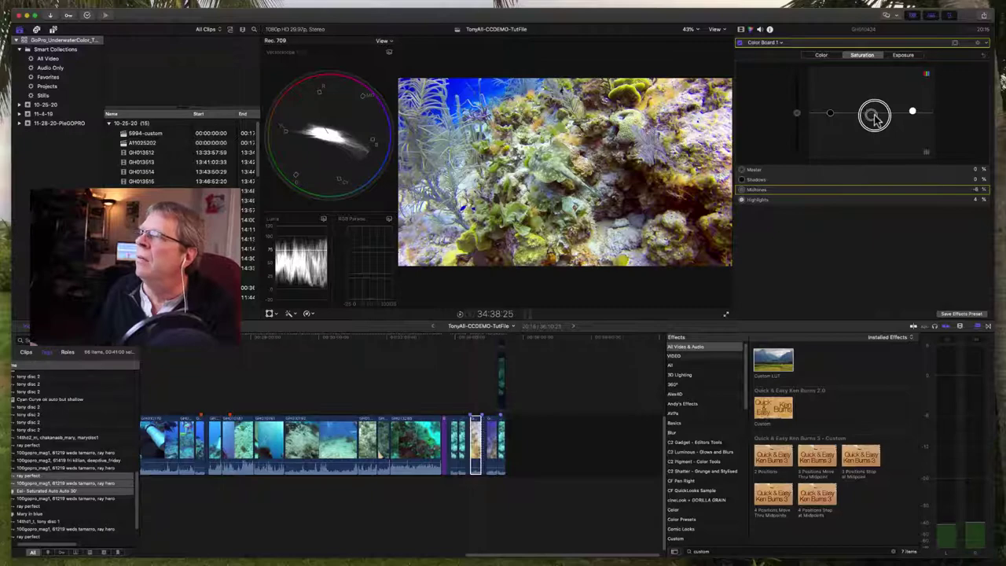
# - Play back the corrected ray clip, and review the diver in blue water from 34:47:06
pyautogui.click(475, 338)
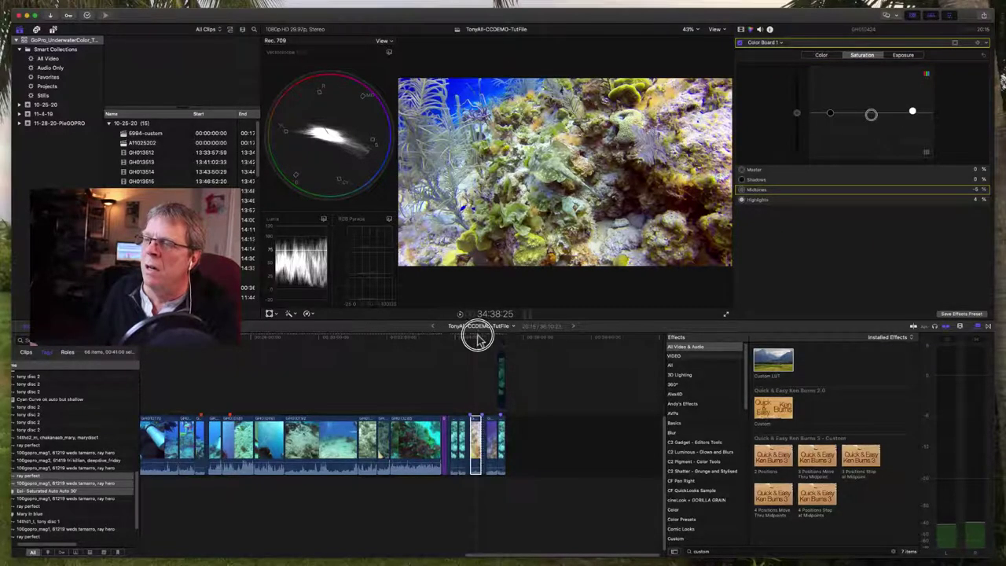
pyautogui.press('space')
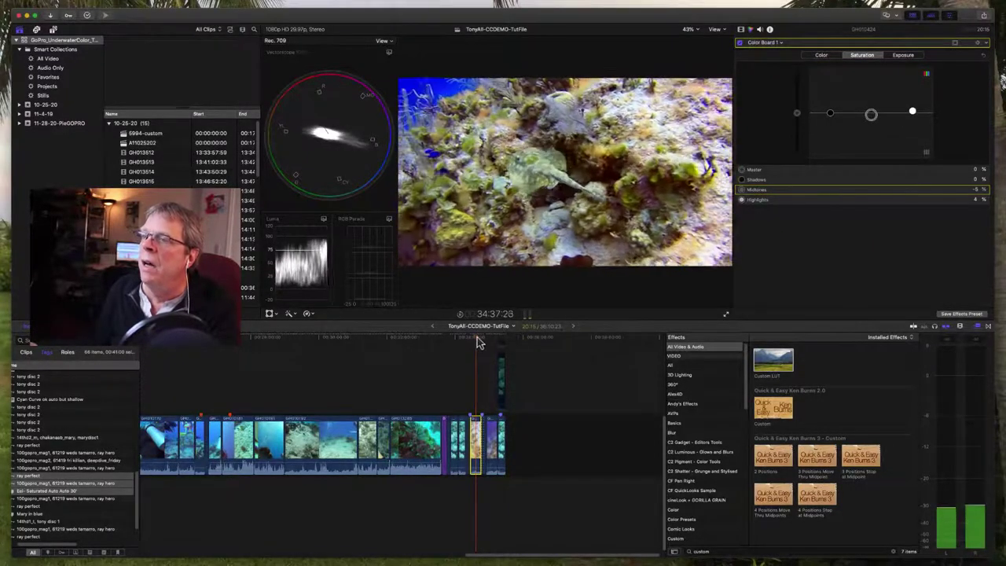
pyautogui.press('space')
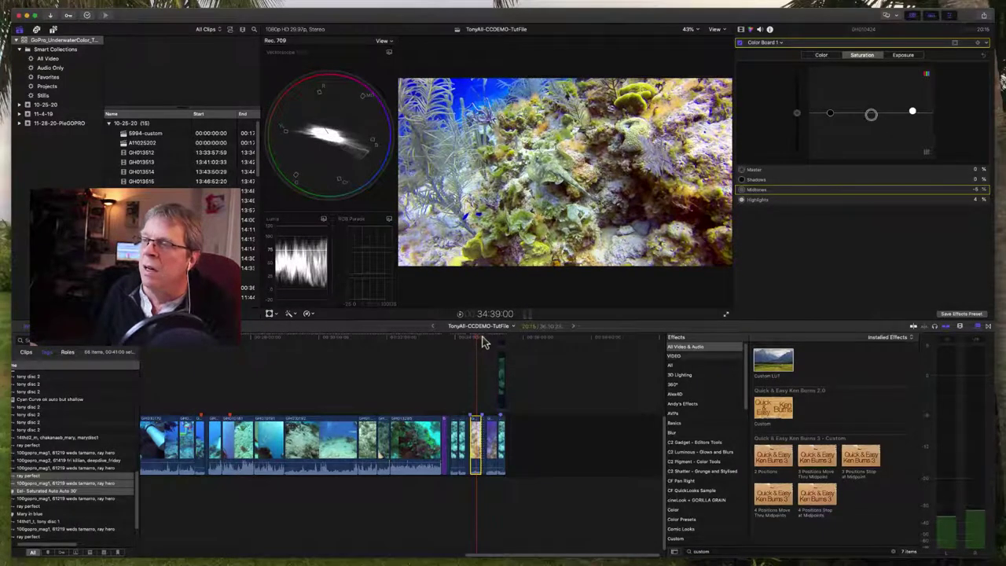
pyautogui.click(483, 340)
pyautogui.moveTo(485, 340); pyautogui.dragTo(480, 343)
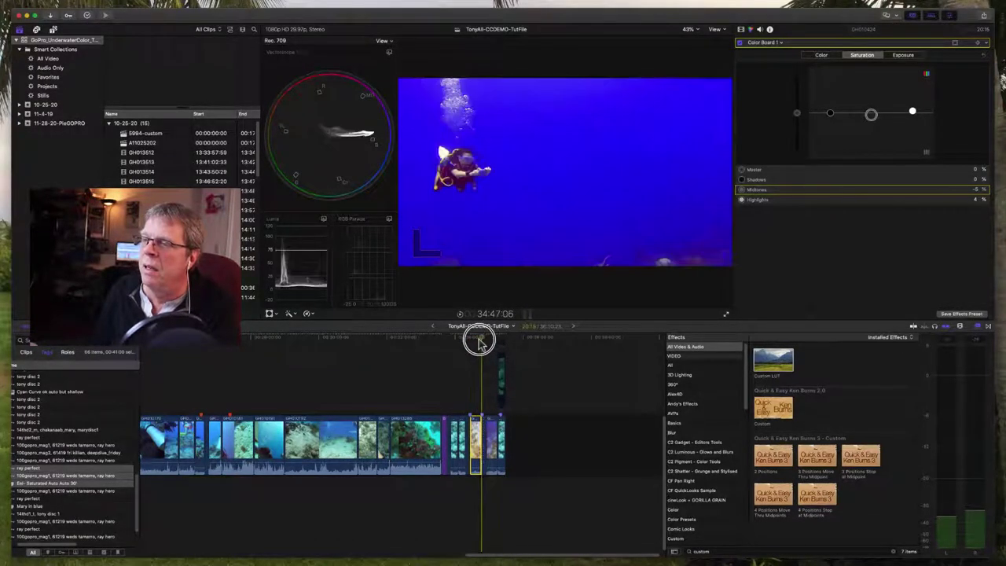
pyautogui.press('space')
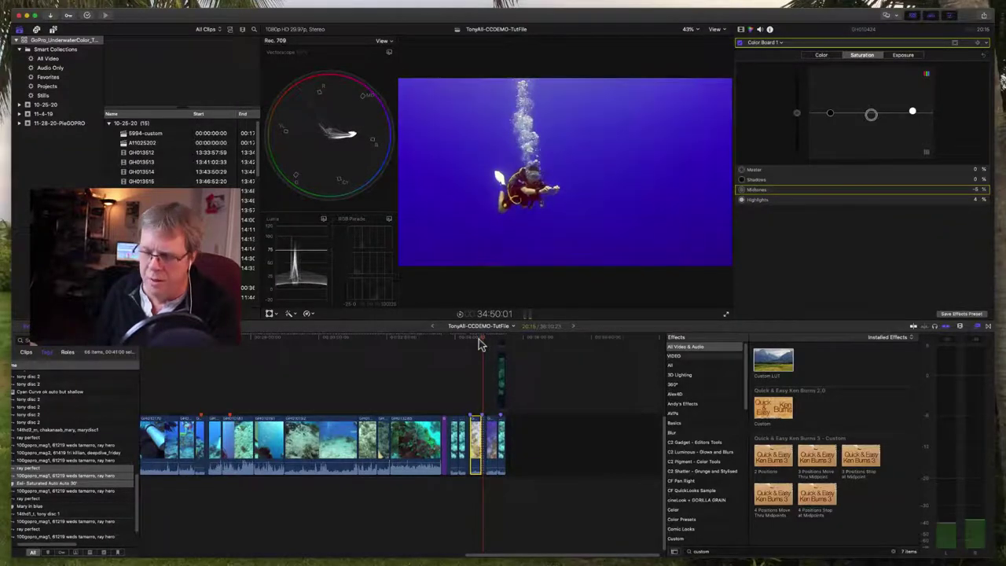
# - Select the diver clip at 34:49:23 and compare it with Balance Color off and on
pyautogui.press('z')
pyautogui.moveTo(456, 386); pyautogui.dragTo(542, 534)
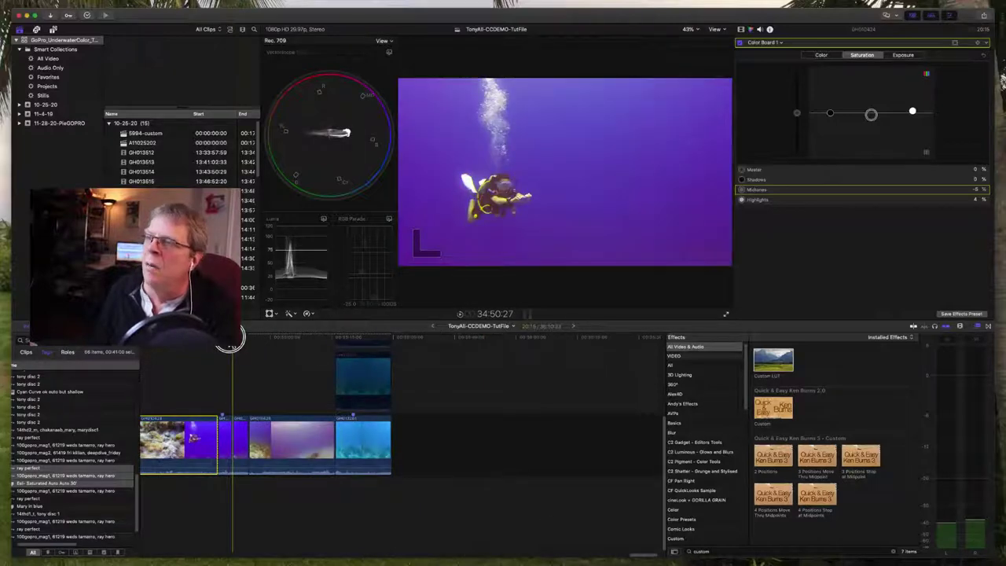
pyautogui.click(225, 346)
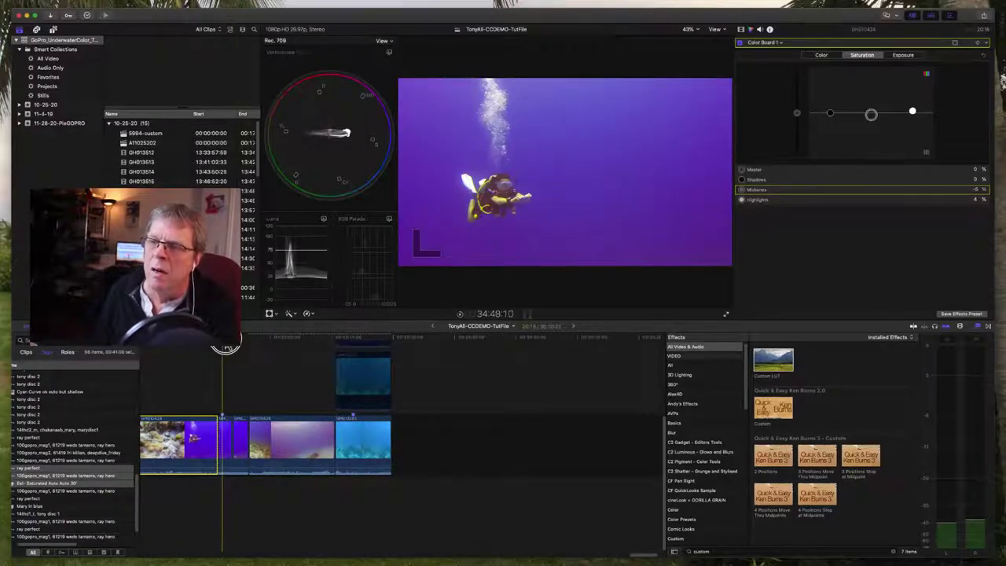
pyautogui.moveTo(225, 346)
pyautogui.mouseDown()
pyautogui.moveTo(241, 344)
pyautogui.moveTo(228, 346)
pyautogui.mouseUp()
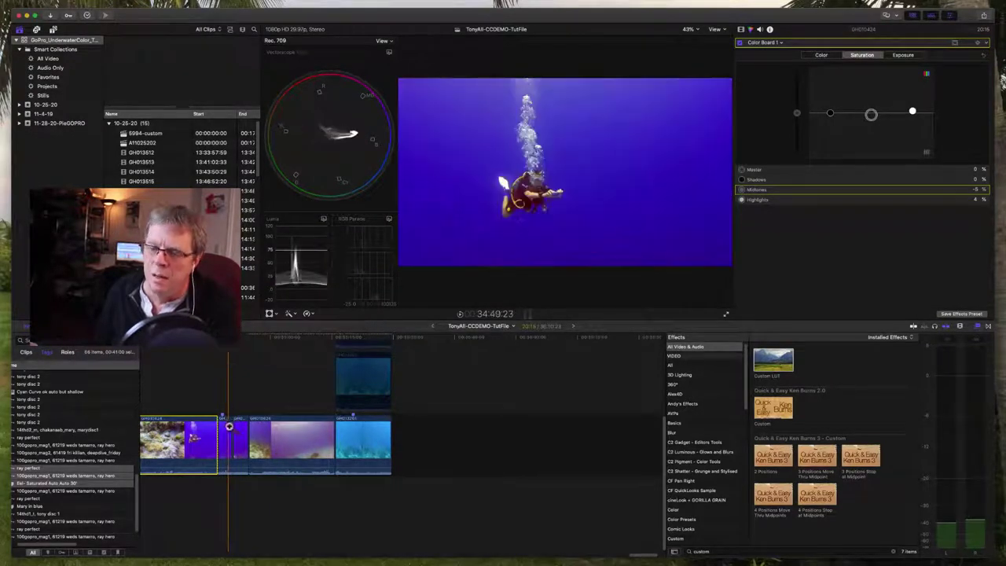
pyautogui.click(225, 430)
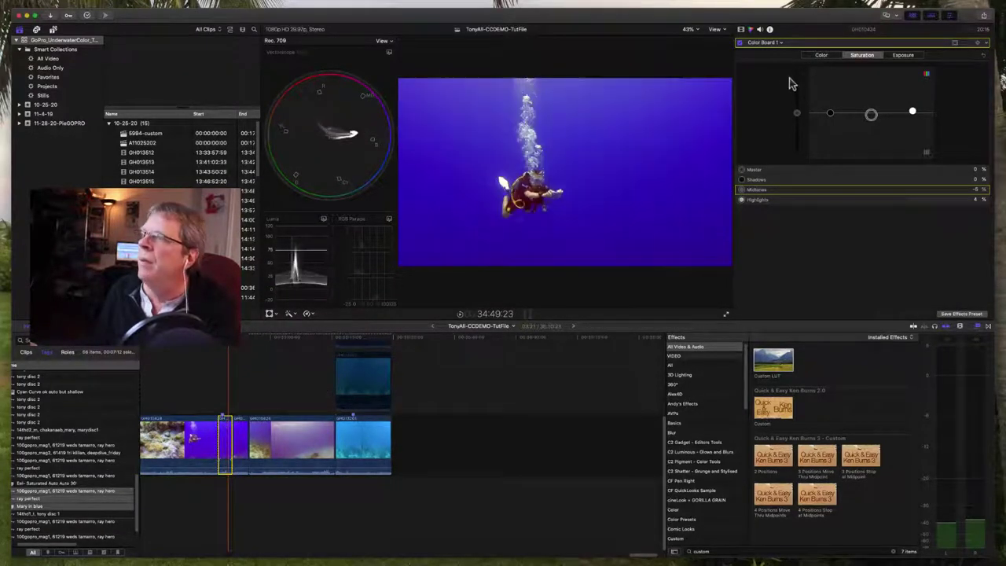
pyautogui.click(741, 30)
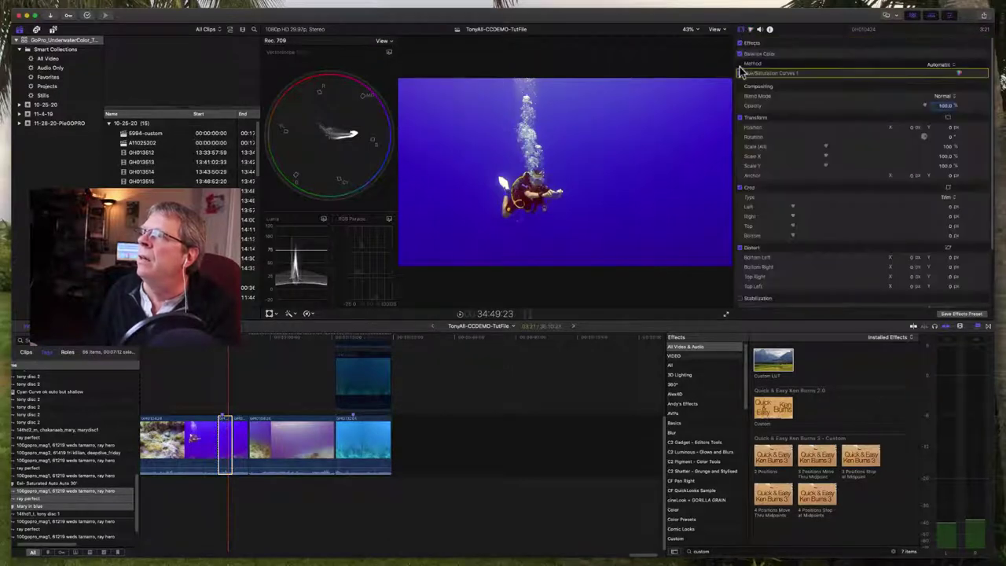
pyautogui.click(741, 55)
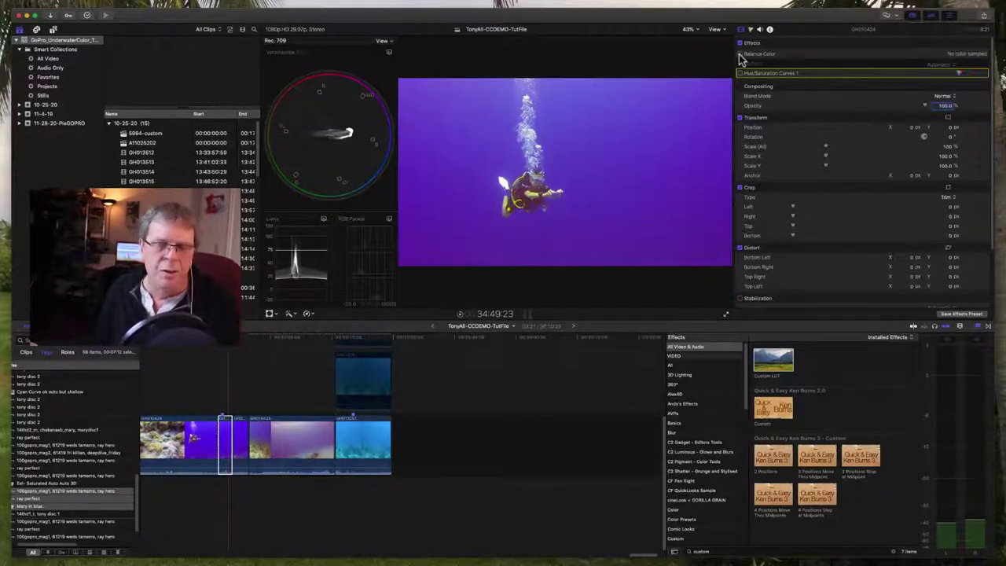
pyautogui.click(740, 55)
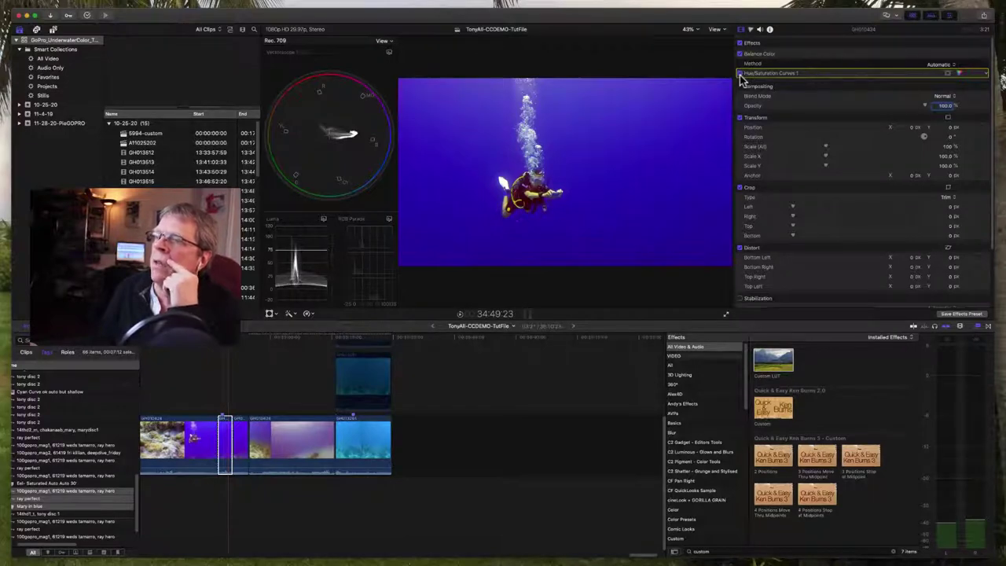
# - In the diver clip's Hue/Saturation Curves 1, raise the yellow Hue vs Hue point and lower the orange Hue vs Sat point
pyautogui.click(959, 73)
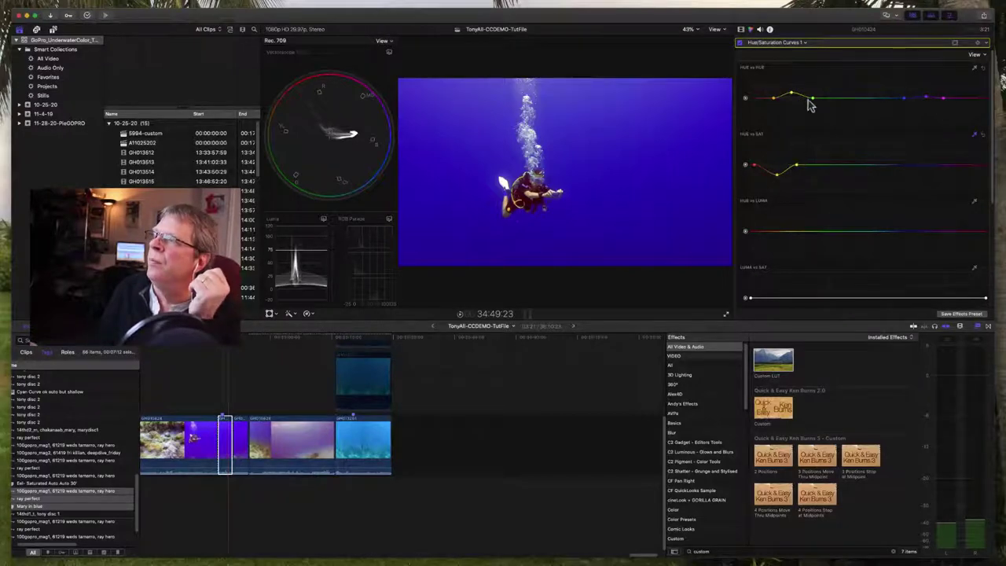
pyautogui.moveTo(791, 94)
pyautogui.mouseDown()
pyautogui.moveTo(792, 128)
pyautogui.moveTo(792, 92)
pyautogui.mouseUp()
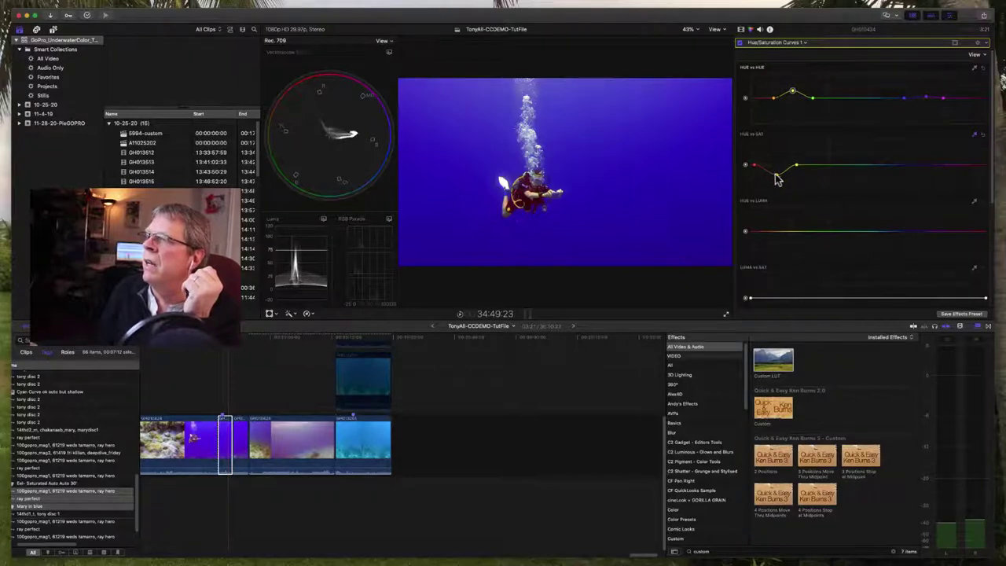
pyautogui.moveTo(777, 179)
pyautogui.mouseDown()
pyautogui.moveTo(777, 162)
pyautogui.moveTo(774, 179)
pyautogui.mouseUp()
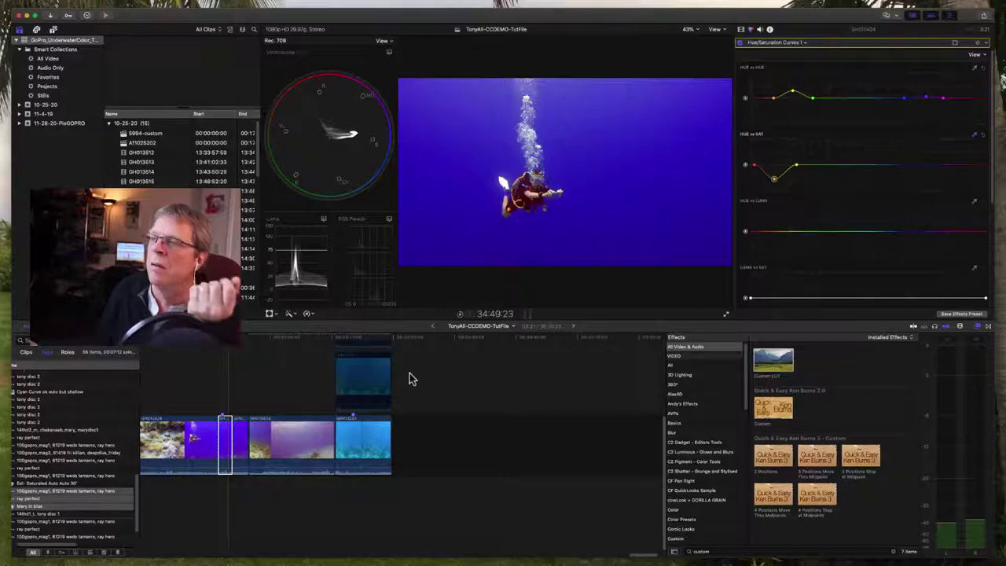
# - Play the adjusted diver clip from 34:48:10 on into the following reef slope footage
pyautogui.click(224, 349)
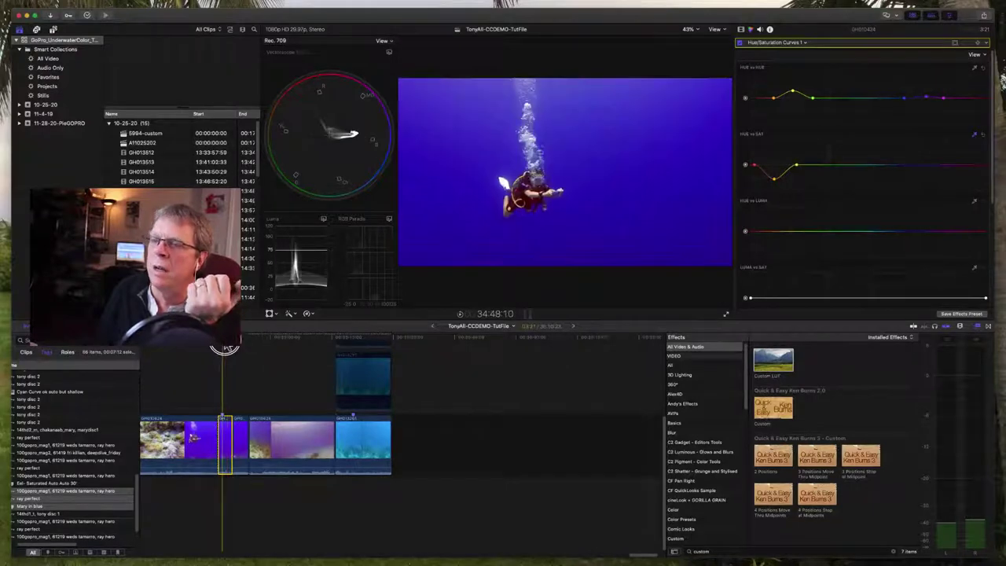
pyautogui.press('l')
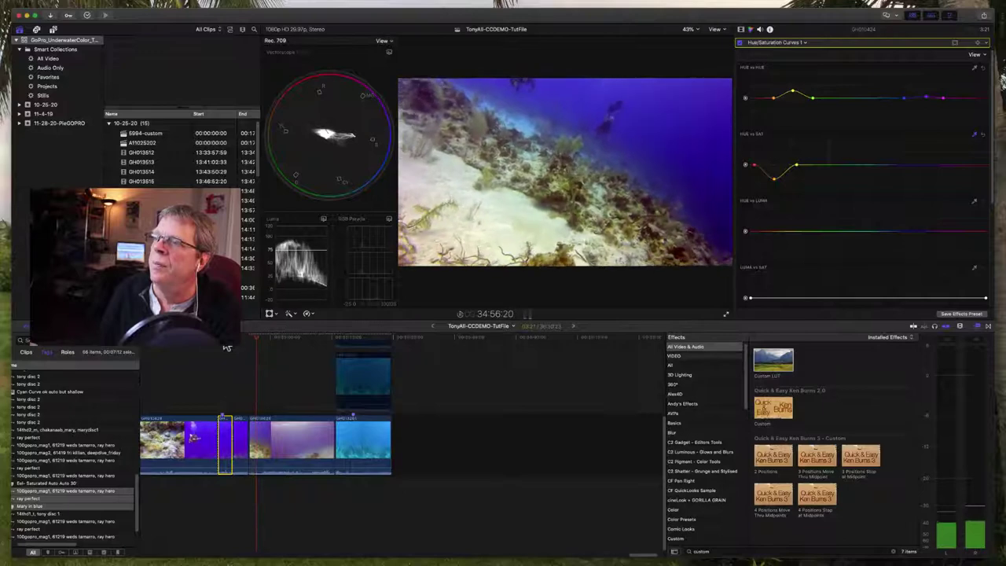
pyautogui.press('space')
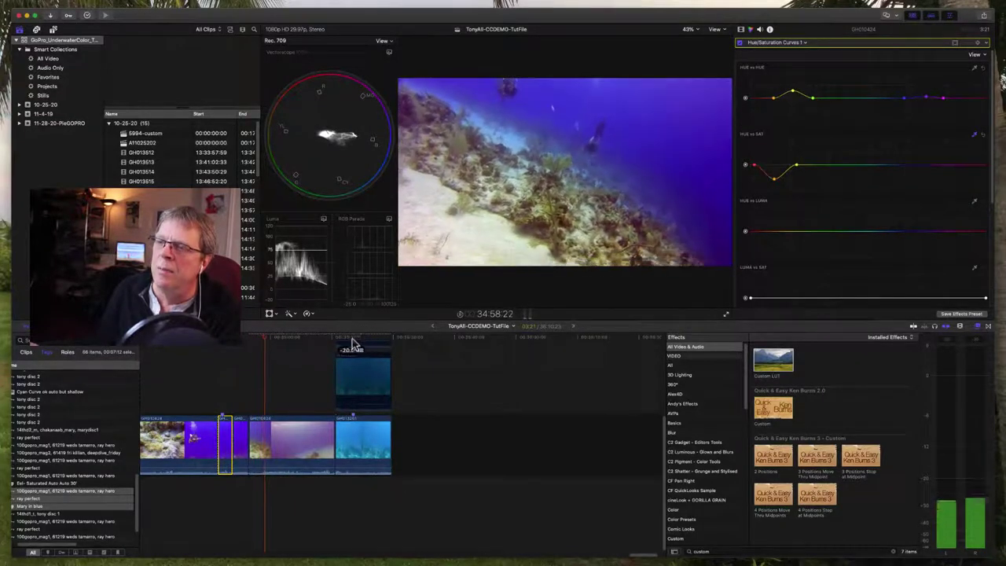
# - Select the main shark clip at 35:20:09, show its effects, and compare it with all effects off and on
pyautogui.click(354, 341)
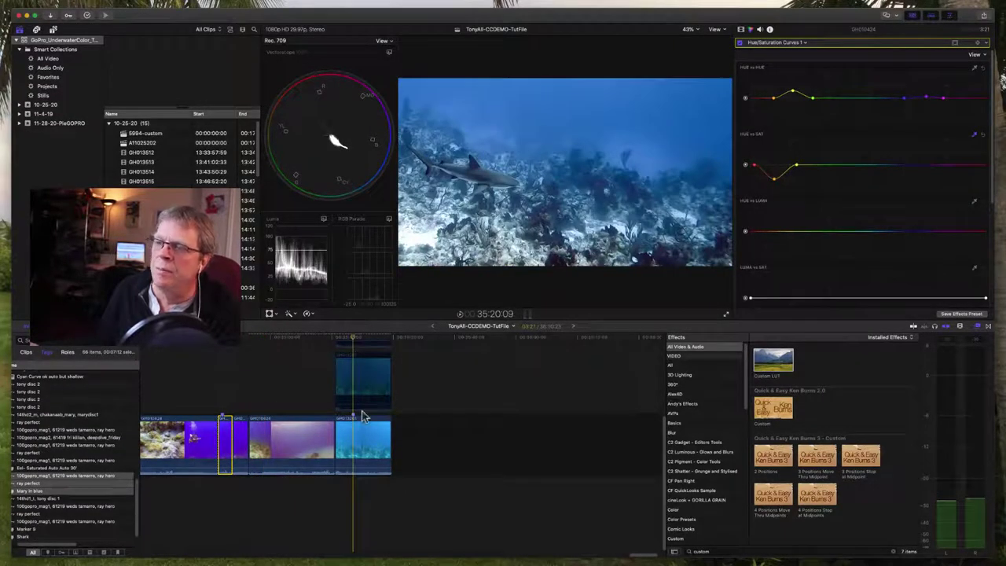
pyautogui.moveTo(362, 410); pyautogui.dragTo(359, 442)
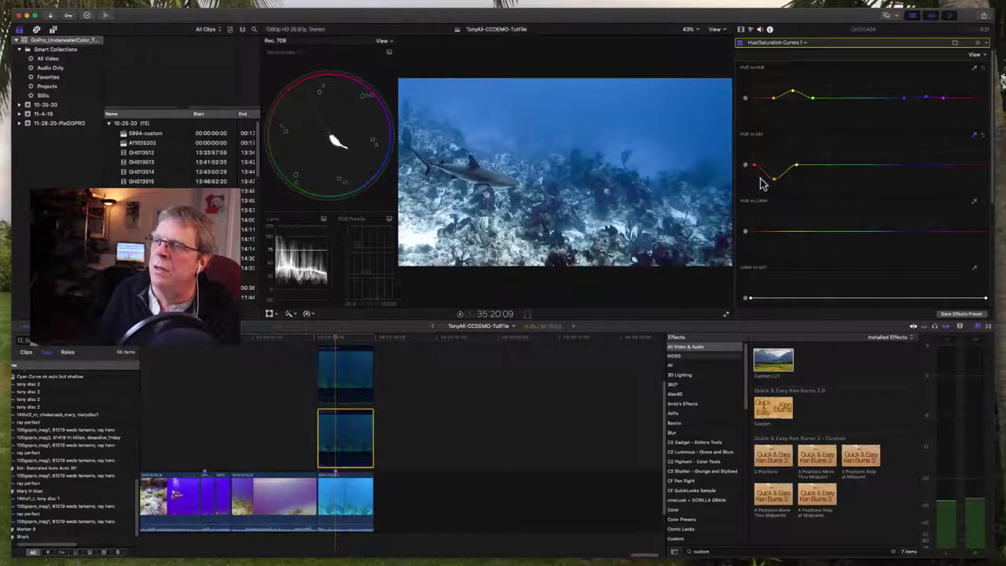
pyautogui.press('super+6')
pyautogui.click(742, 30)
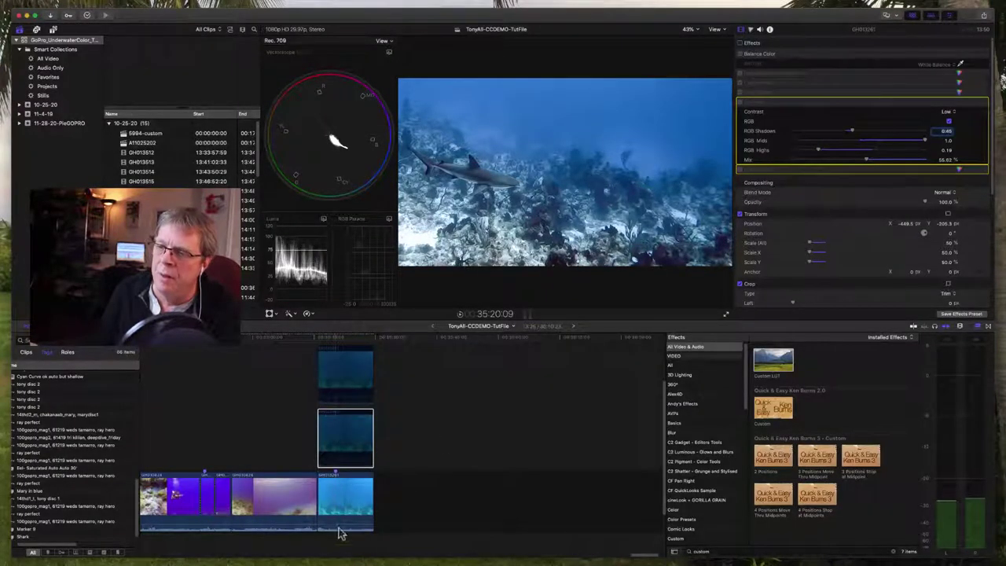
pyautogui.click(345, 501)
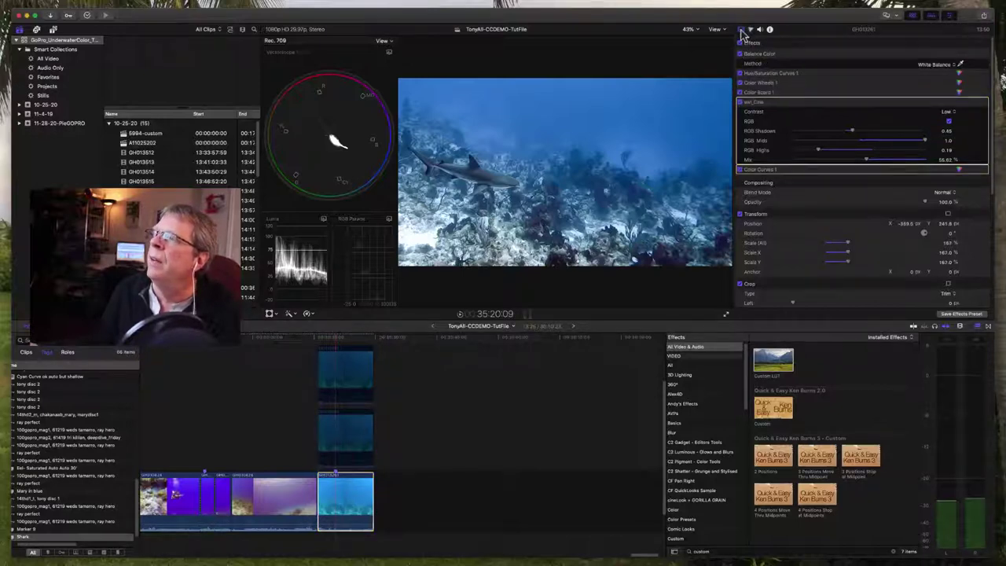
pyautogui.click(741, 42)
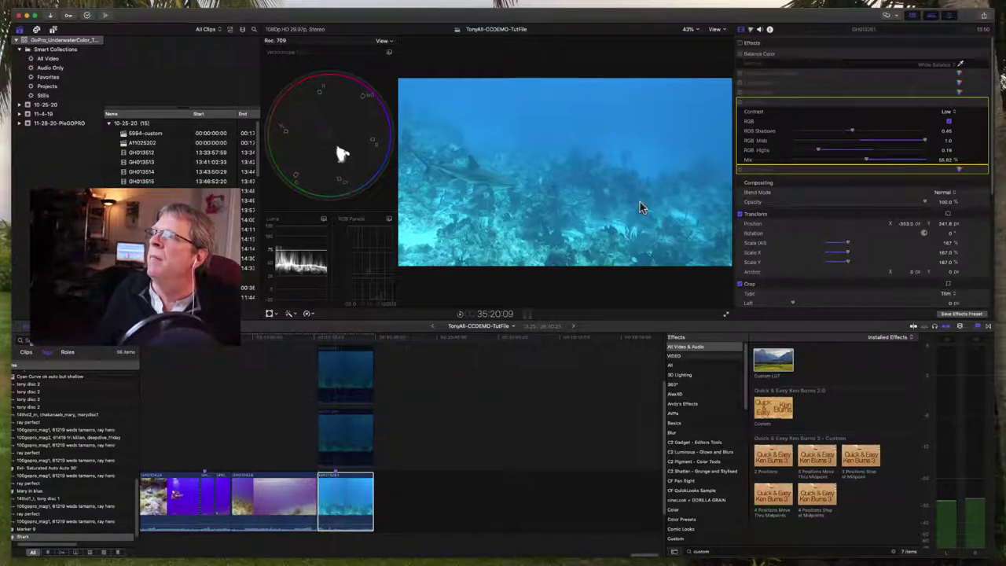
pyautogui.click(740, 42)
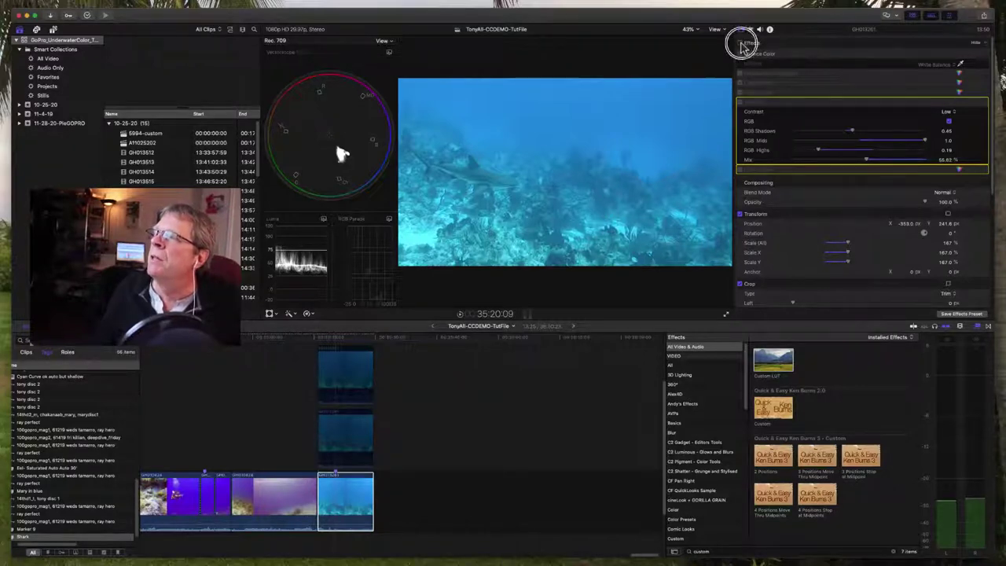
# - Turn off Balance Color, Hue/Saturation Curves 1, Color Wheels 1, Color Board 1, the Cine effect and Color Curves 1 on the shark clip
pyautogui.click(739, 53)
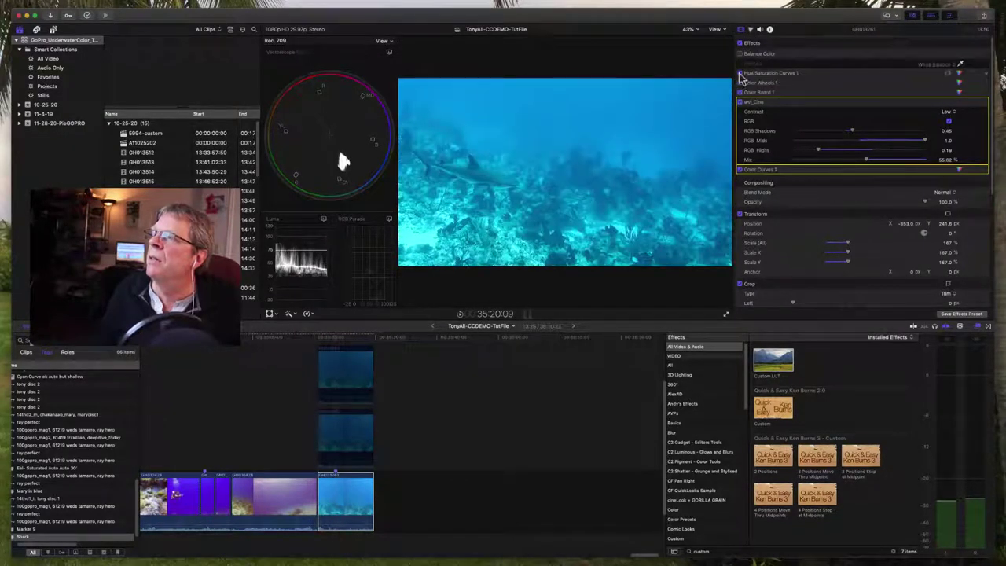
pyautogui.click(741, 82)
pyautogui.click(740, 93)
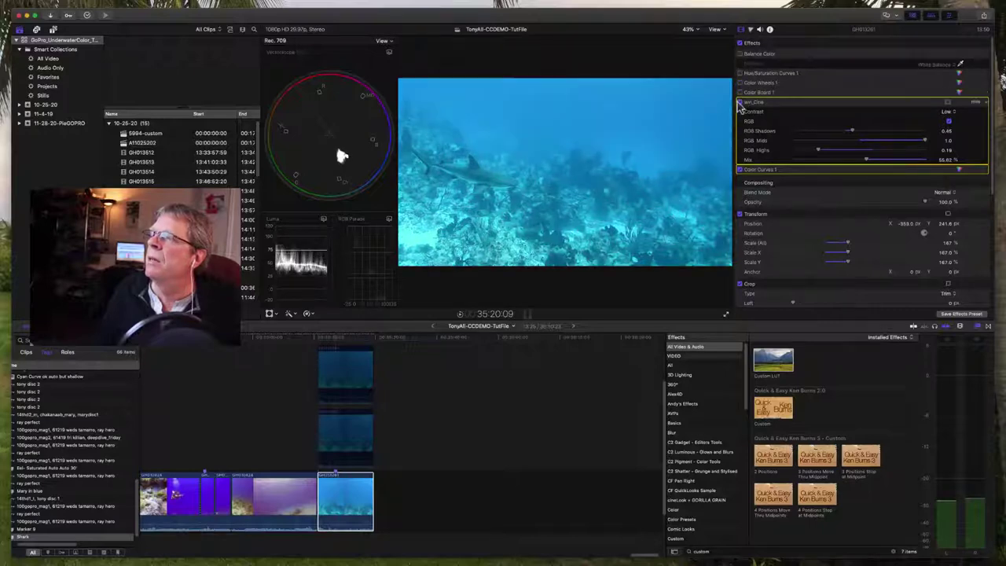
pyautogui.click(740, 102)
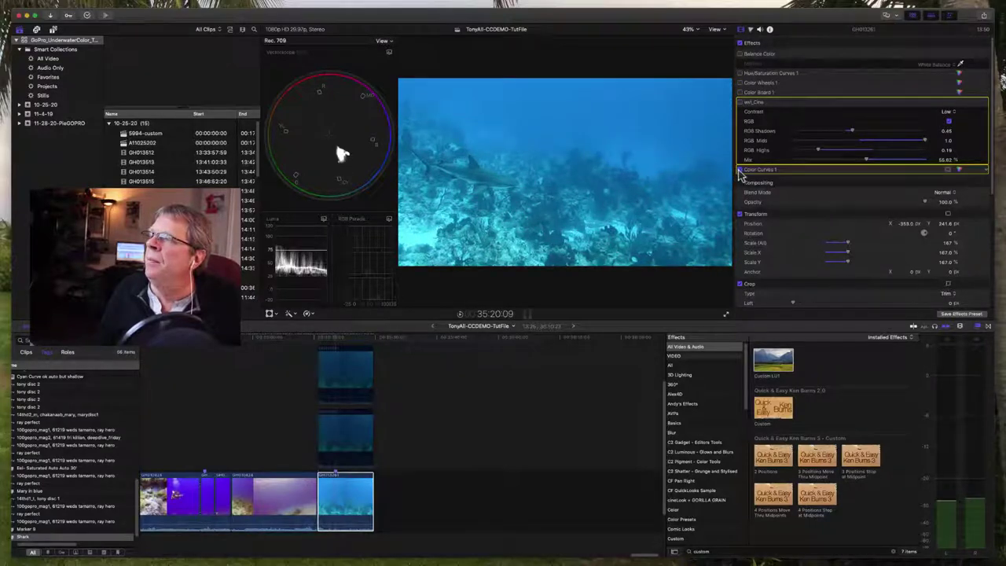
pyautogui.click(739, 170)
# - Turn Balance Color back on for the shark clip at 35:20:09, and compare Hue/Saturation Curves 1 off and on, leaving it on
pyautogui.click(739, 54)
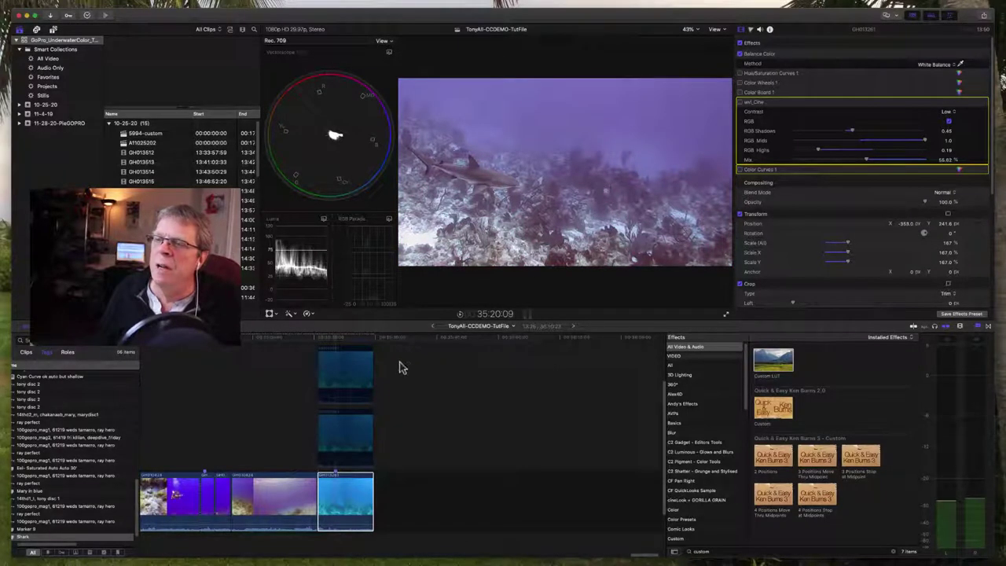
pyautogui.click(338, 338)
pyautogui.moveTo(338, 338)
pyautogui.mouseDown()
pyautogui.moveTo(321, 337)
pyautogui.moveTo(332, 339)
pyautogui.mouseUp()
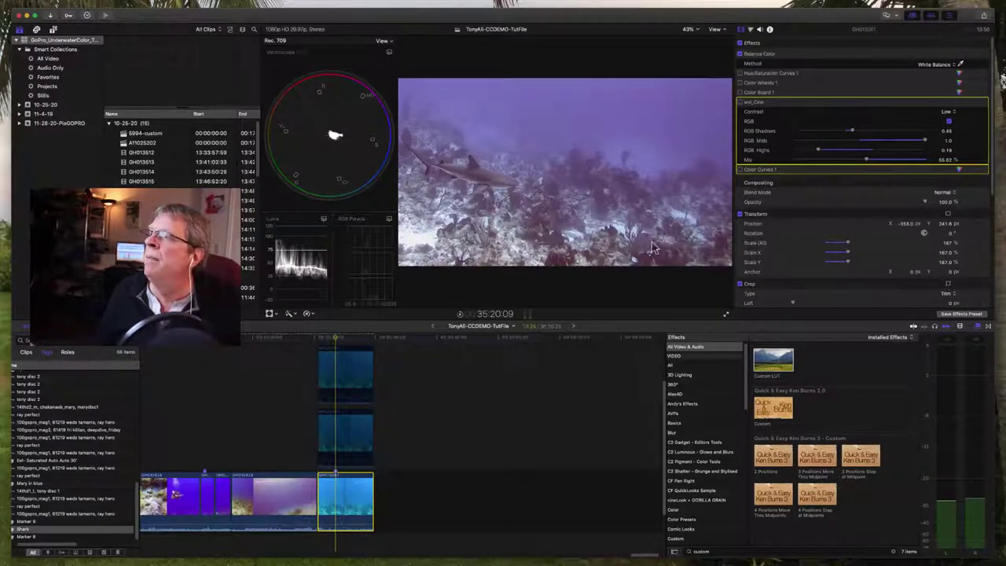
pyautogui.click(740, 74)
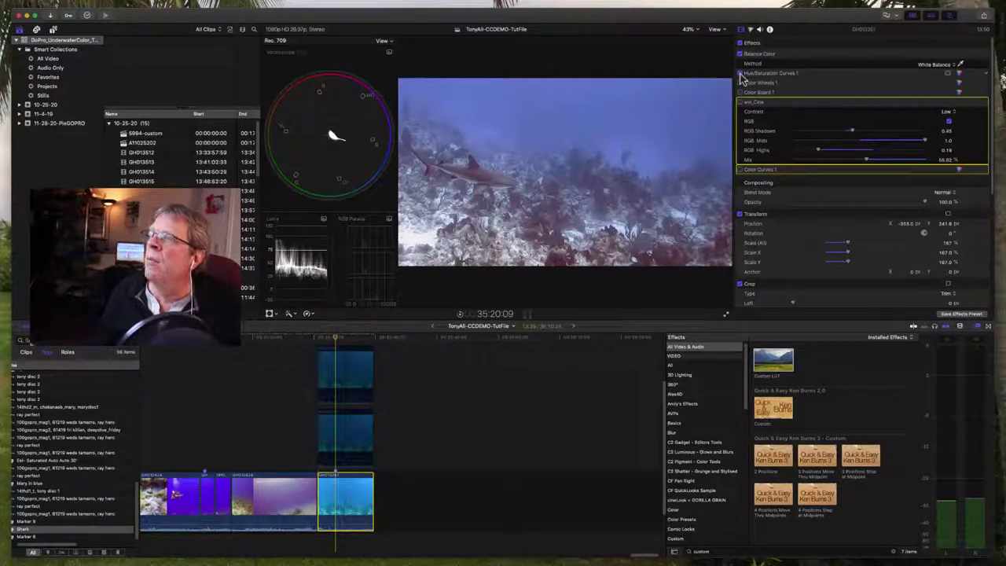
pyautogui.click(740, 74)
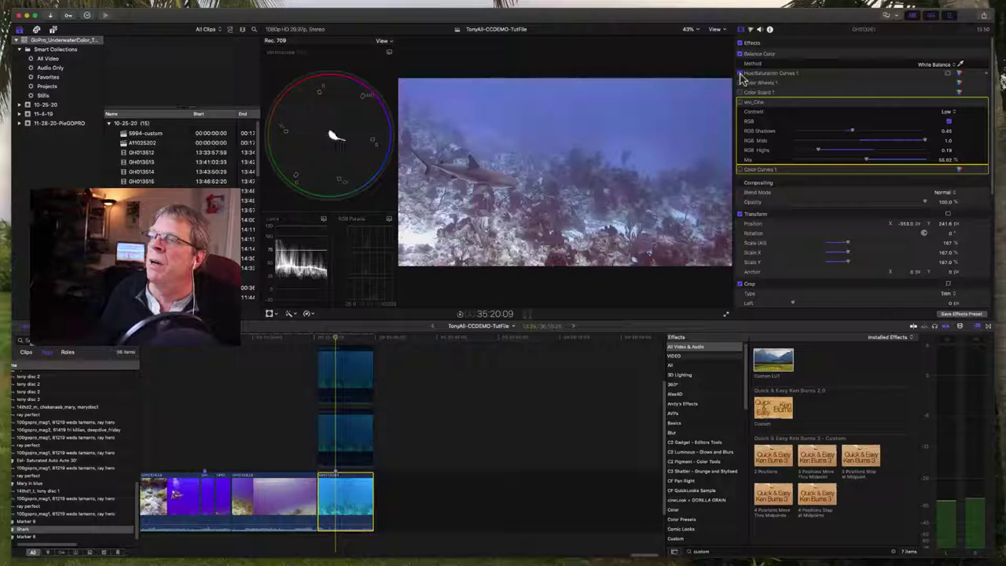
pyautogui.click(740, 74)
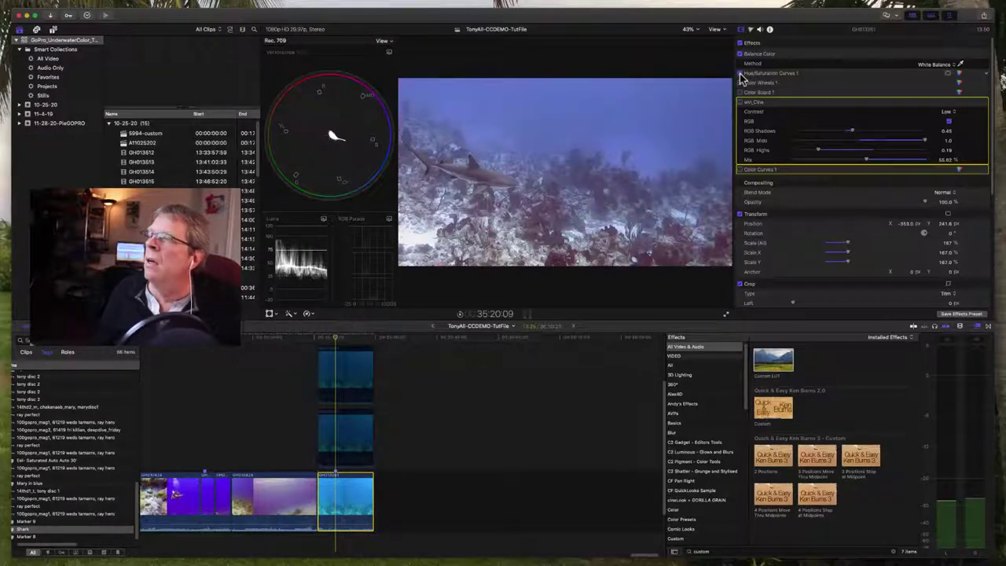
# - Turn on the shark clip's Color Wheels 1, inspect its shadows and midtones wheels, and return to the effects list
pyautogui.click(739, 83)
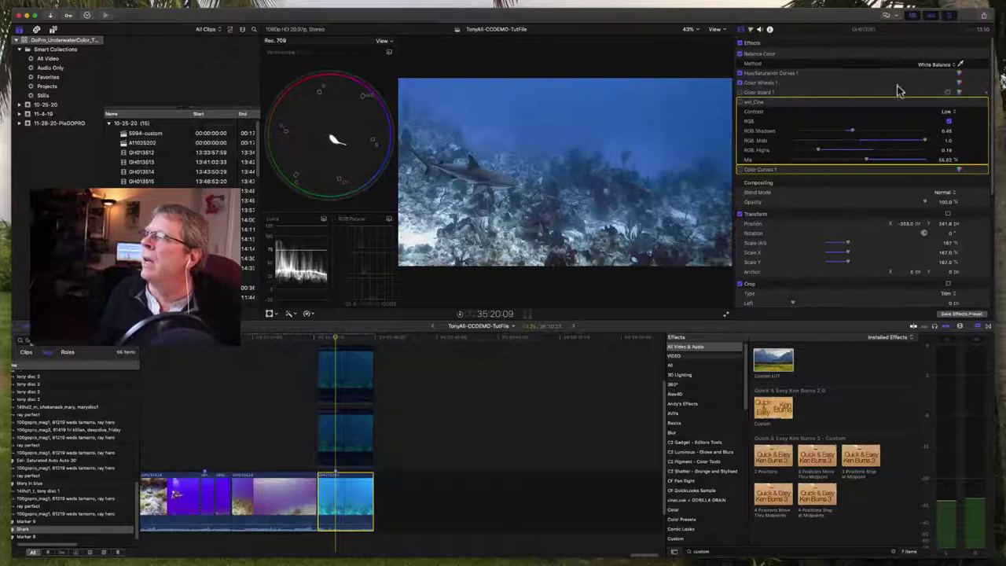
pyautogui.click(960, 83)
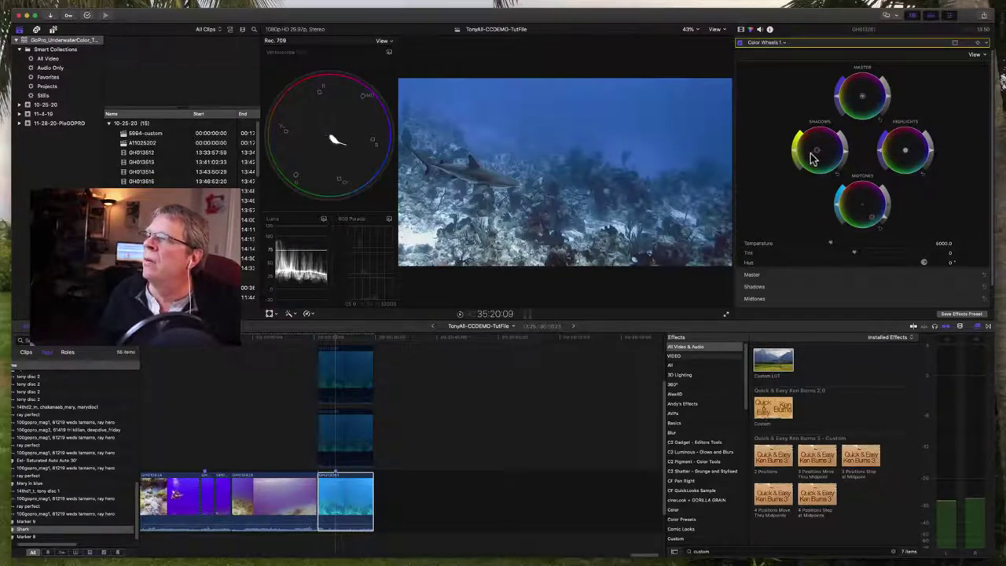
pyautogui.click(740, 29)
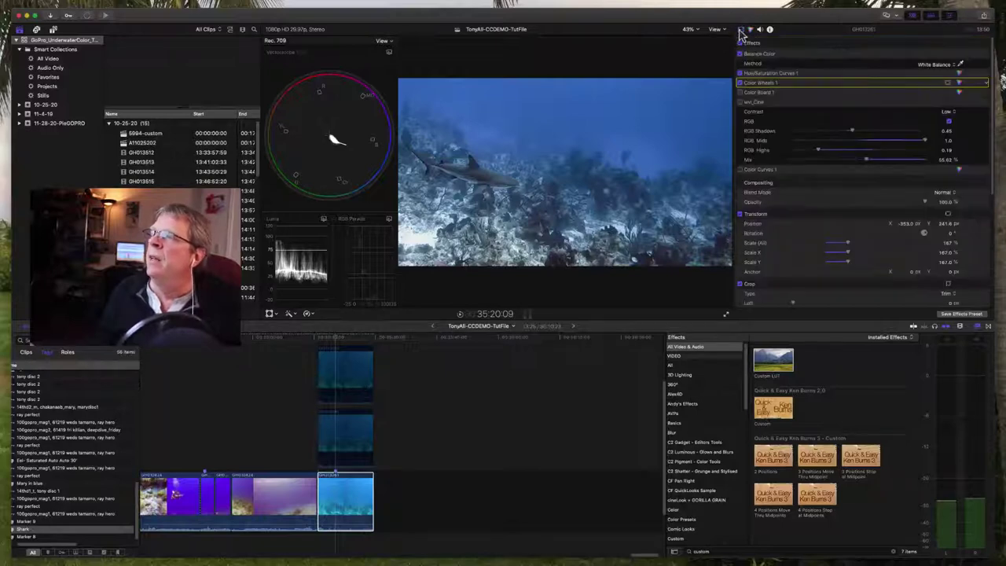
# - Compare the shark clip with Color Board 1 off and on several times, leaving it on
pyautogui.click(739, 93)
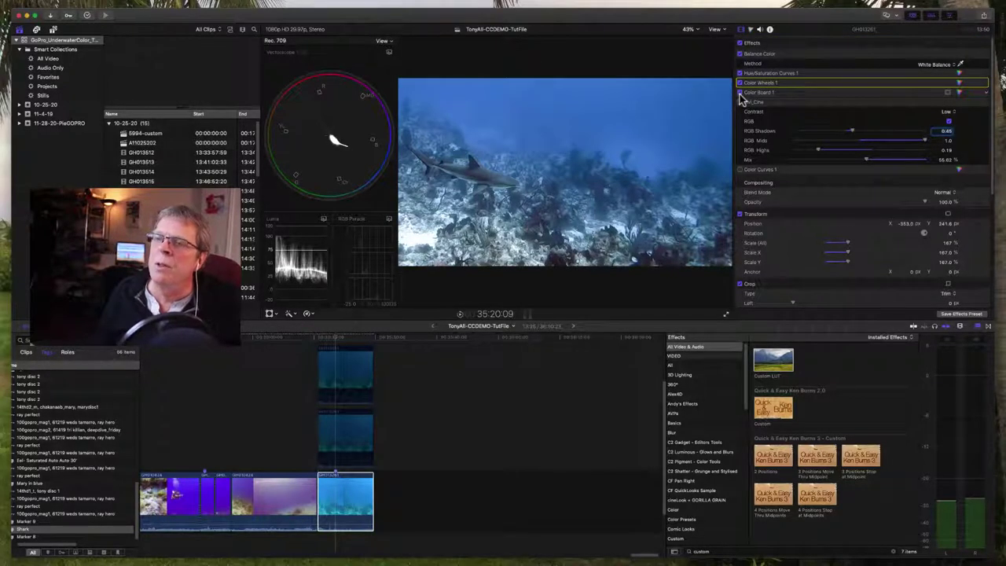
pyautogui.click(739, 92)
pyautogui.click(740, 93)
pyautogui.click(740, 93)
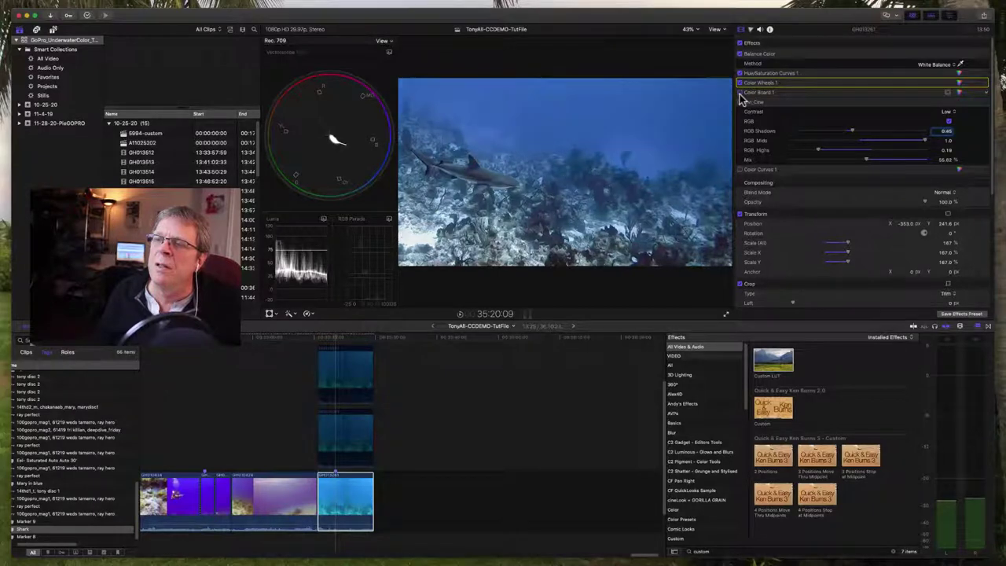
pyautogui.click(739, 93)
pyautogui.click(740, 93)
pyautogui.click(740, 93)
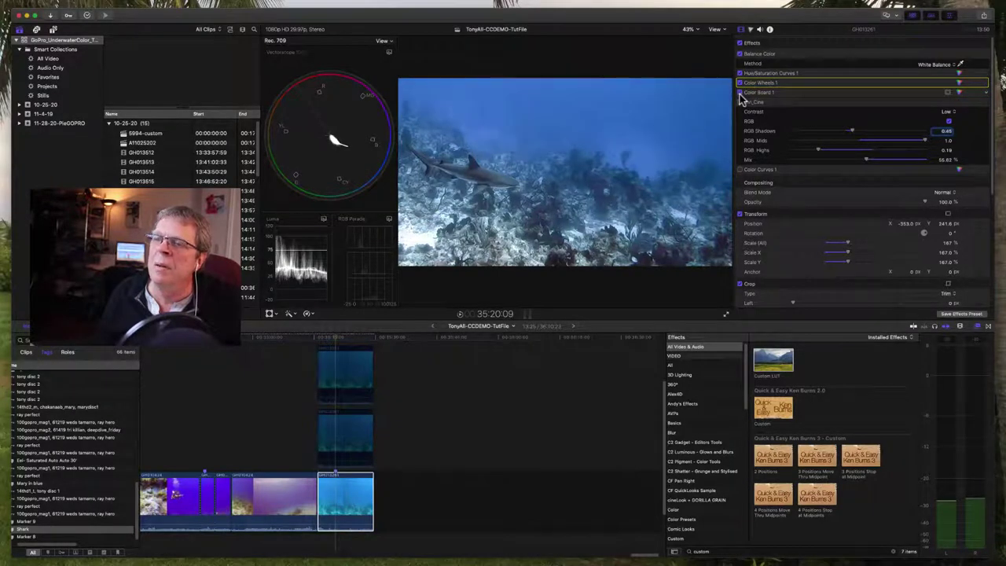
pyautogui.click(739, 93)
pyautogui.click(739, 93)
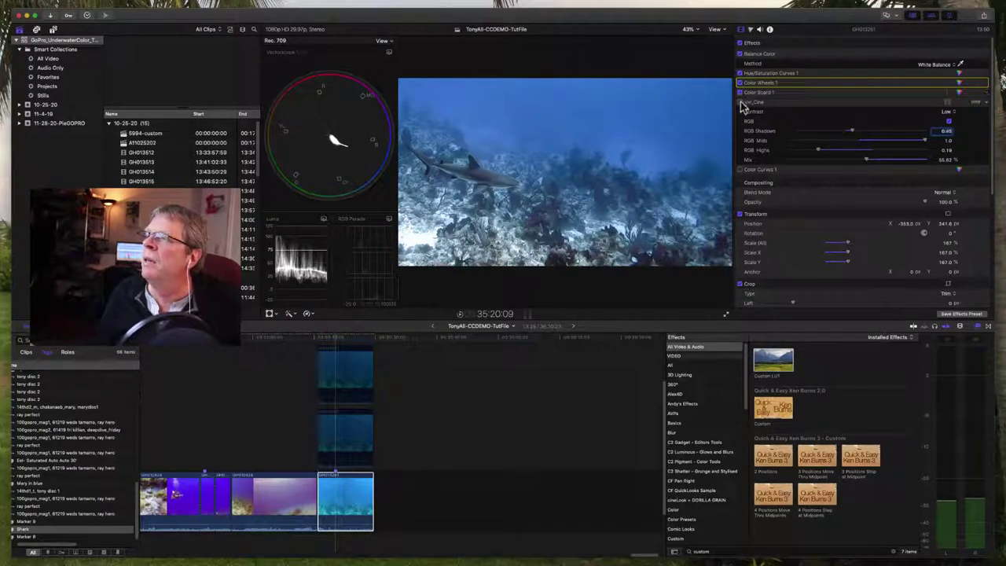
# - Turn on the shark clip's Cine effect and Color Curves 1, and examine the luma, red, green and blue curves
pyautogui.click(741, 103)
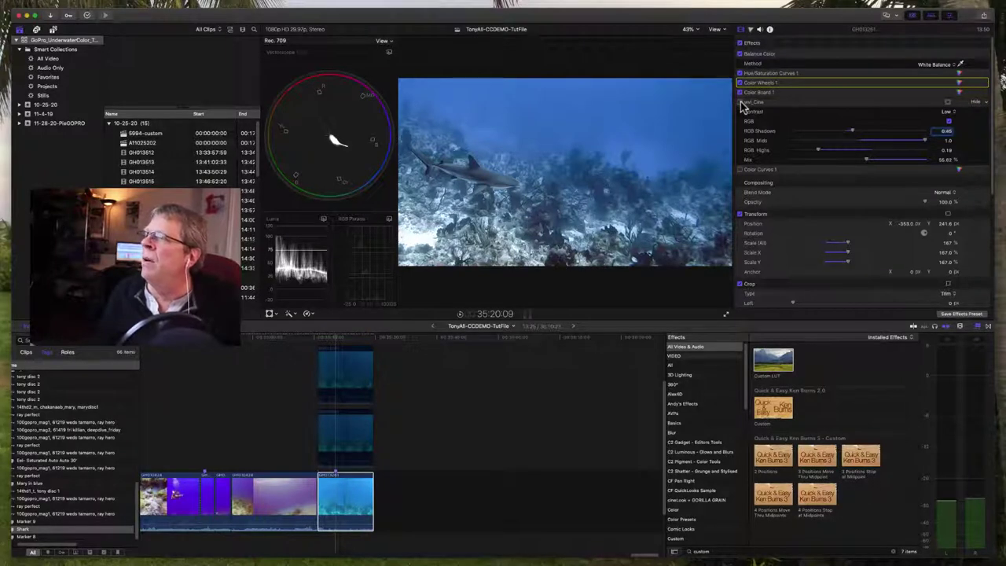
pyautogui.click(740, 103)
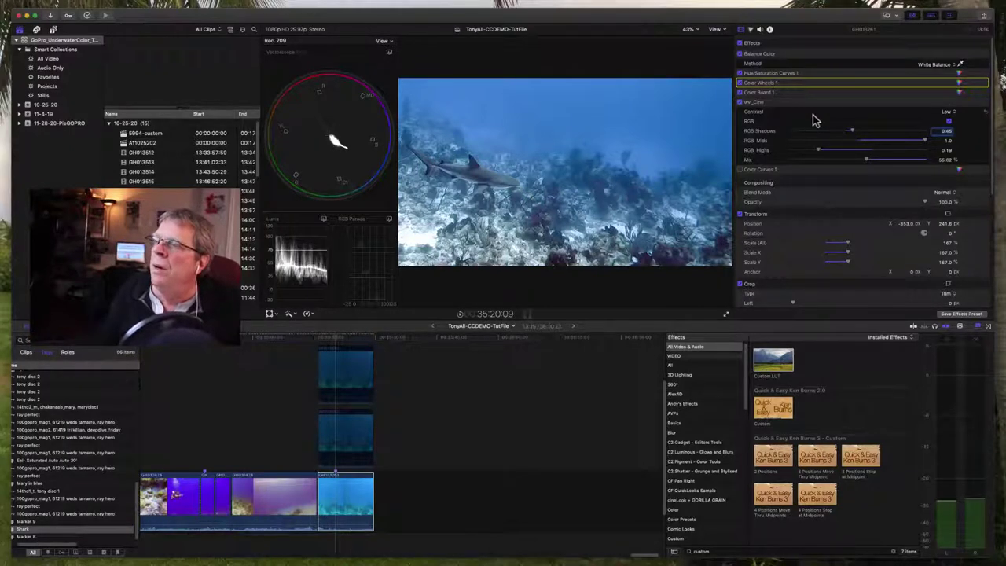
pyautogui.click(740, 172)
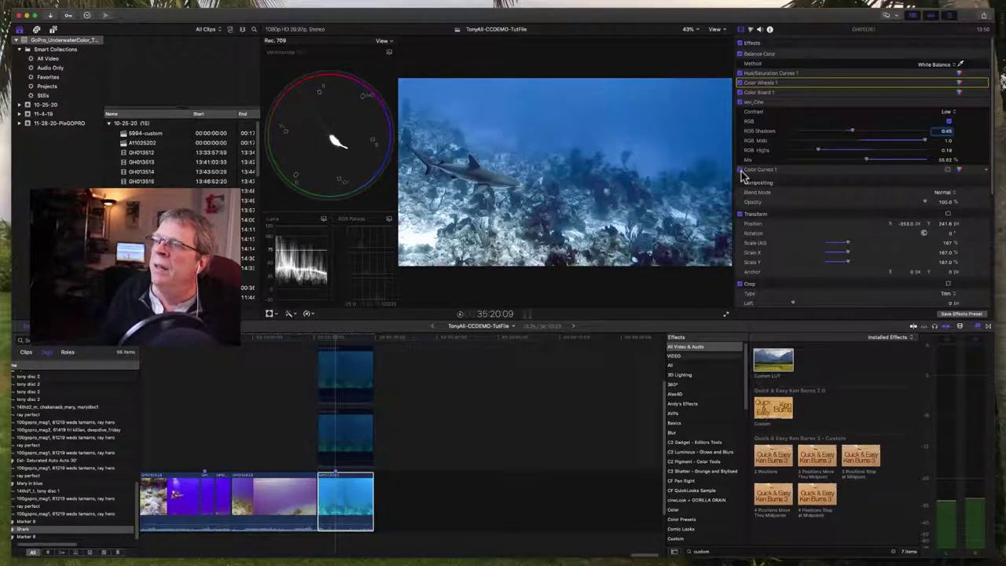
pyautogui.click(958, 171)
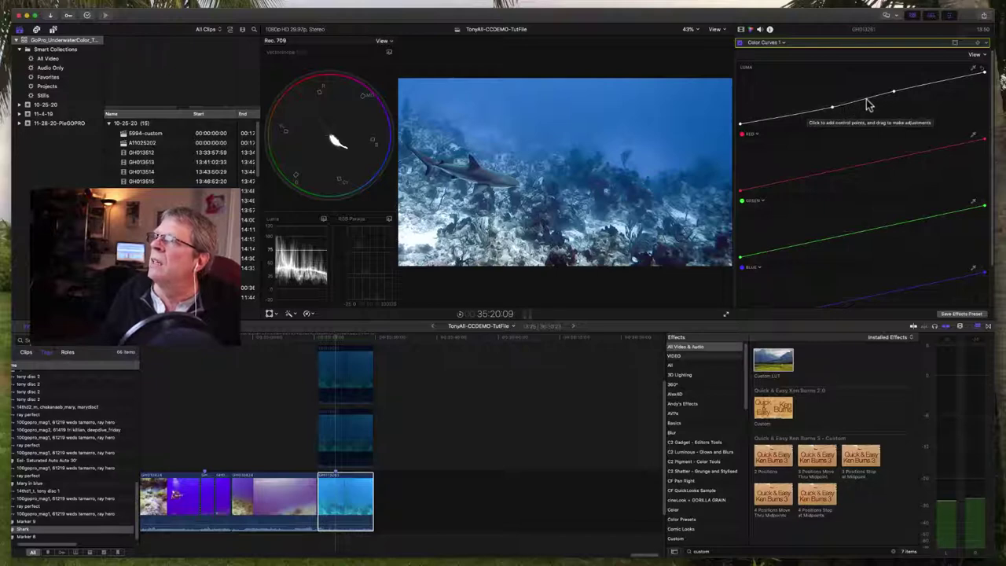
pyautogui.scroll(-2, 882, 218)
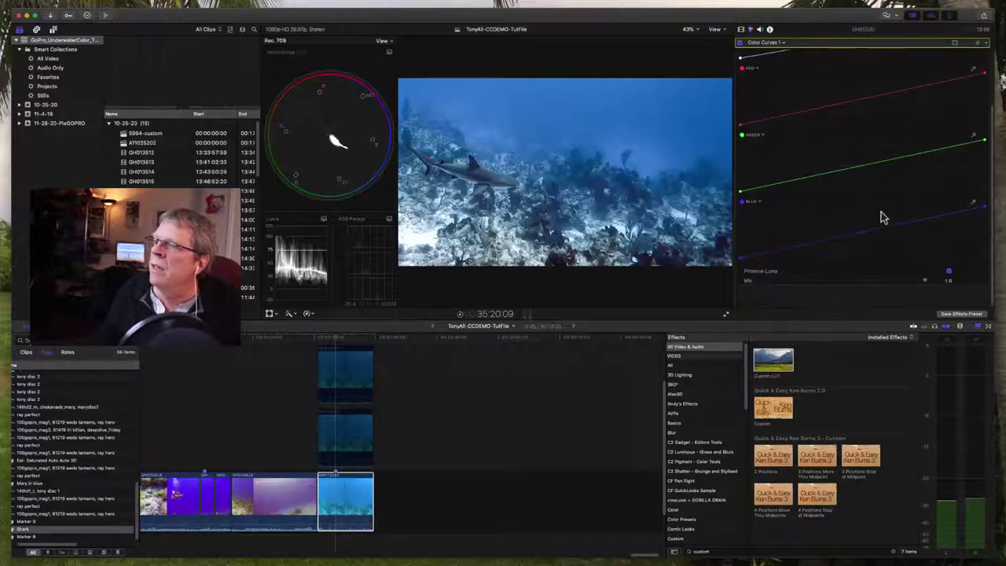
pyautogui.scroll(1, 882, 218)
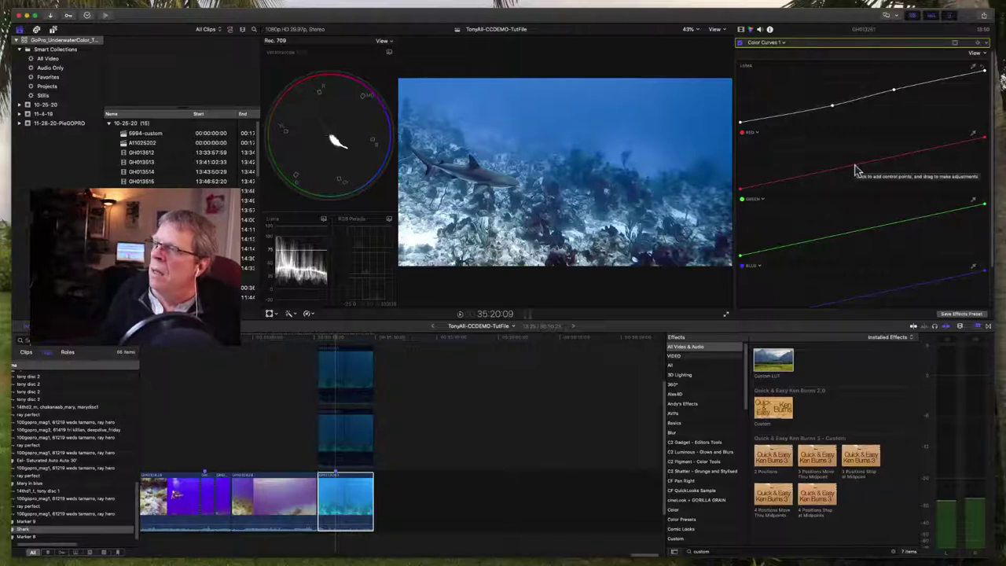
# - Try raising the middle of the red and green curves in Color Curves 1, and return both curves to straight lines
pyautogui.moveTo(857, 172); pyautogui.dragTo(856, 159)
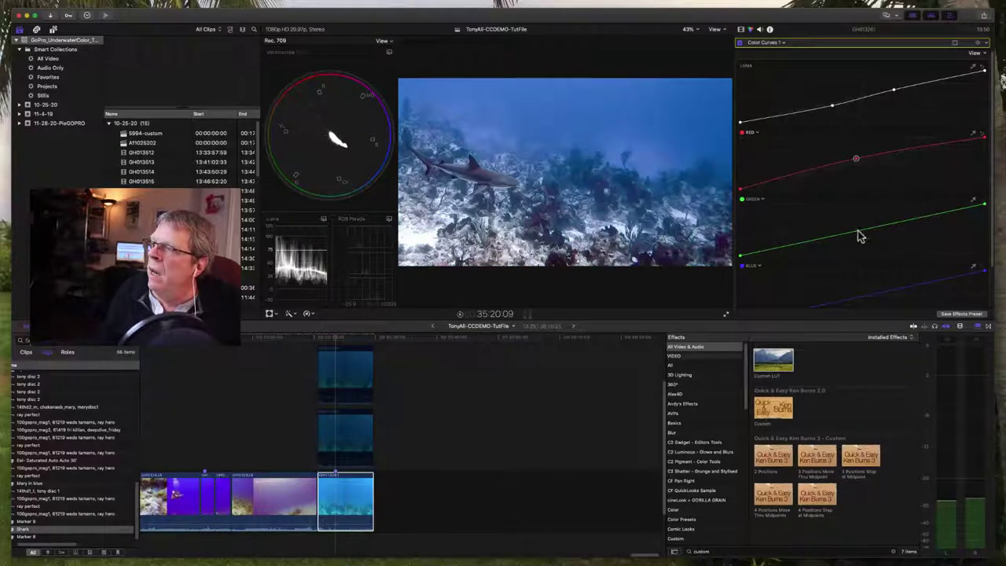
pyautogui.moveTo(859, 236); pyautogui.dragTo(859, 226)
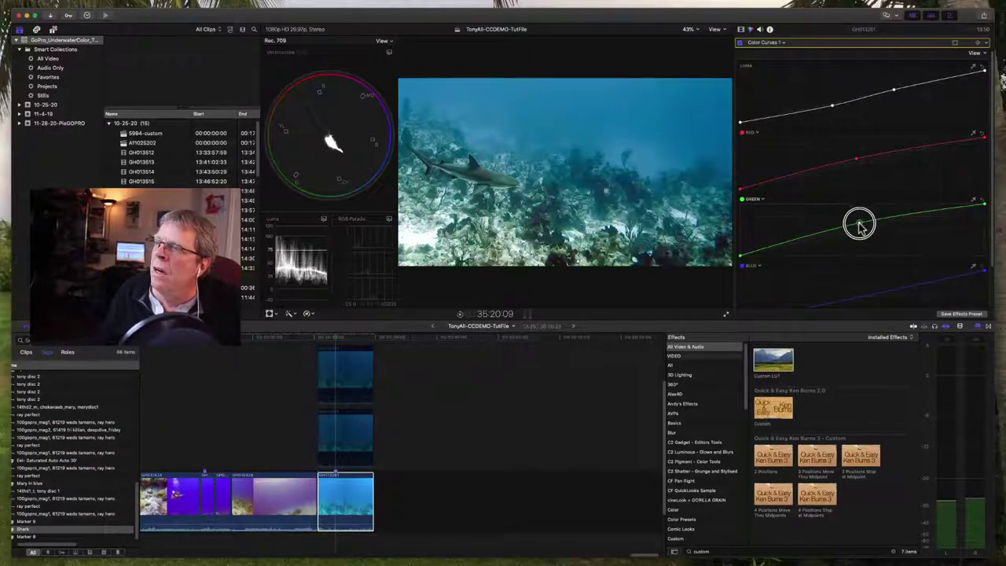
pyautogui.moveTo(855, 157); pyautogui.dragTo(855, 163)
pyautogui.moveTo(860, 225); pyautogui.dragTo(988, 203)
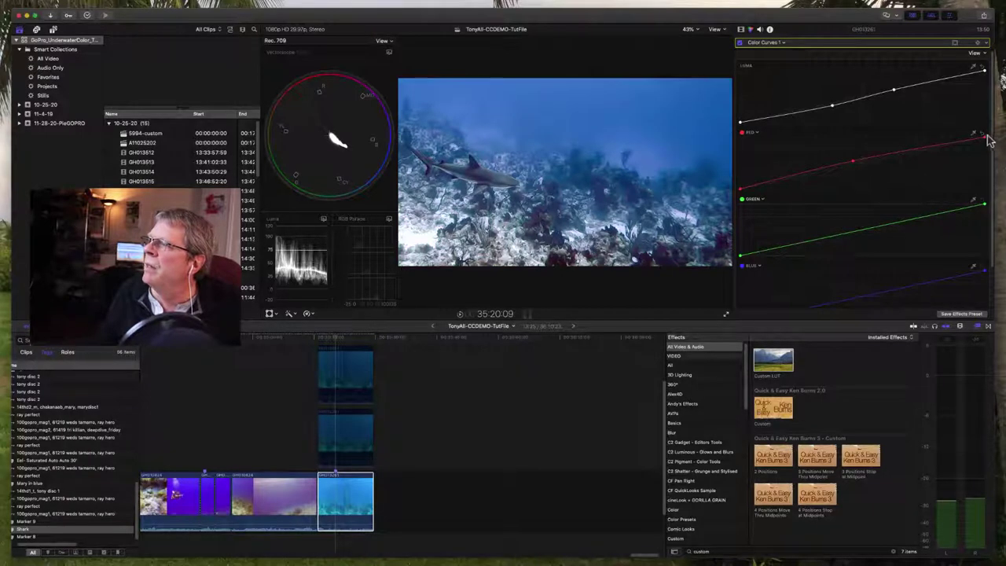
pyautogui.moveTo(989, 139); pyautogui.dragTo(995, 140)
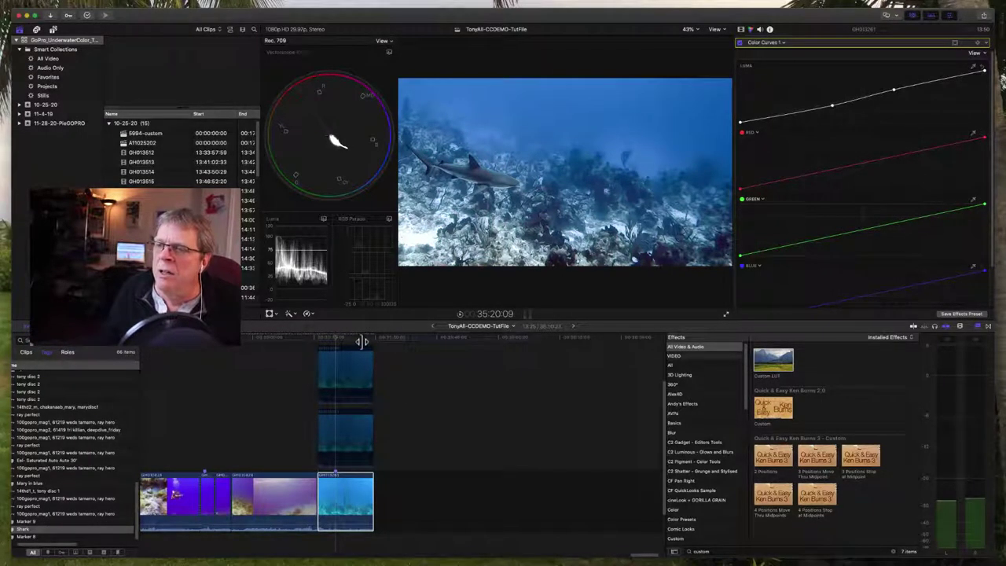
# - Play the corrected shark clip from 35:24:12 through its end and stop playback
pyautogui.moveTo(361, 340); pyautogui.dragTo(355, 341)
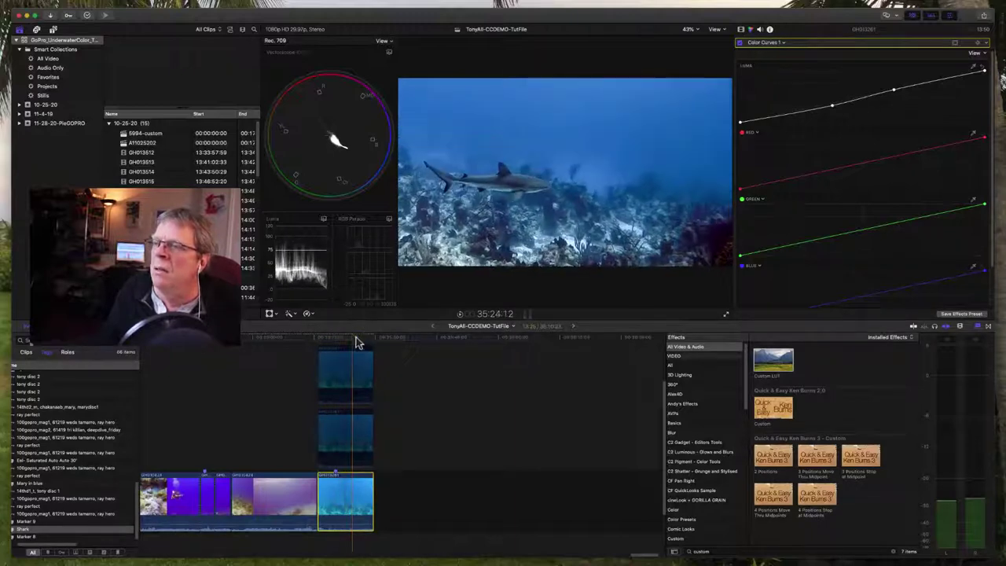
pyautogui.click(459, 314)
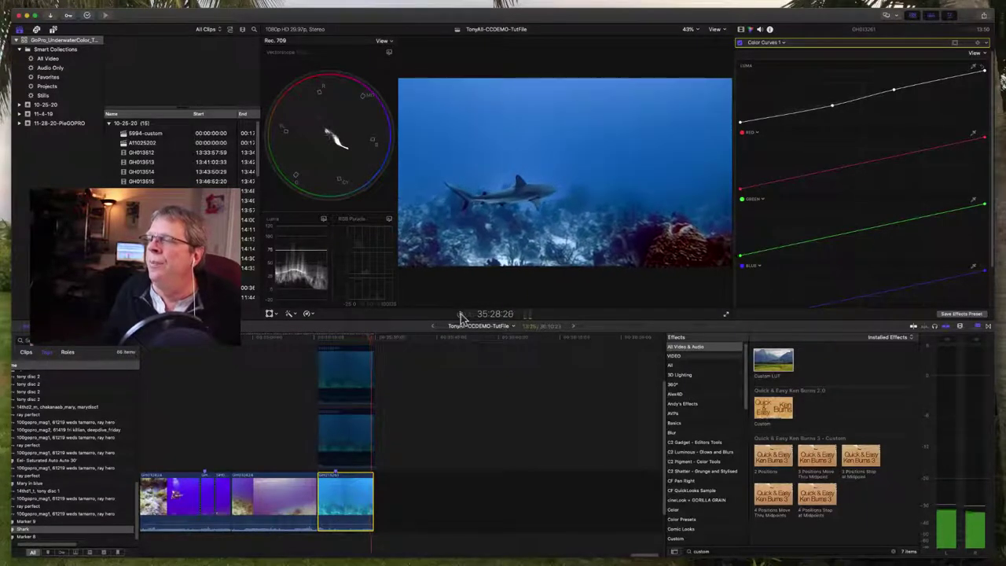
pyautogui.click(460, 314)
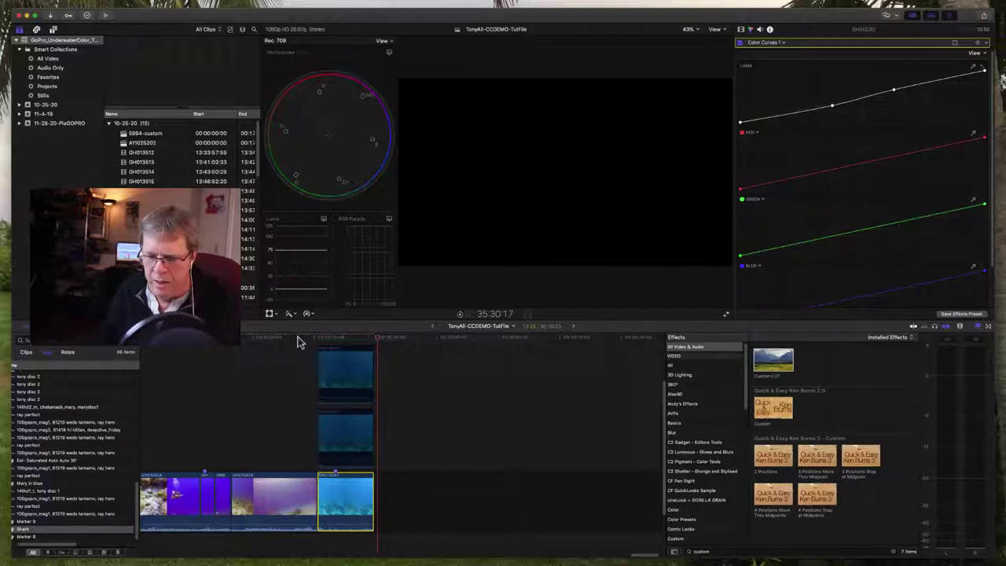
# - Fit the whole project in the timeline, play the footage from 54:10, and check the two-diver shot at 3:20:21
pyautogui.hotkey('shift', 'z')
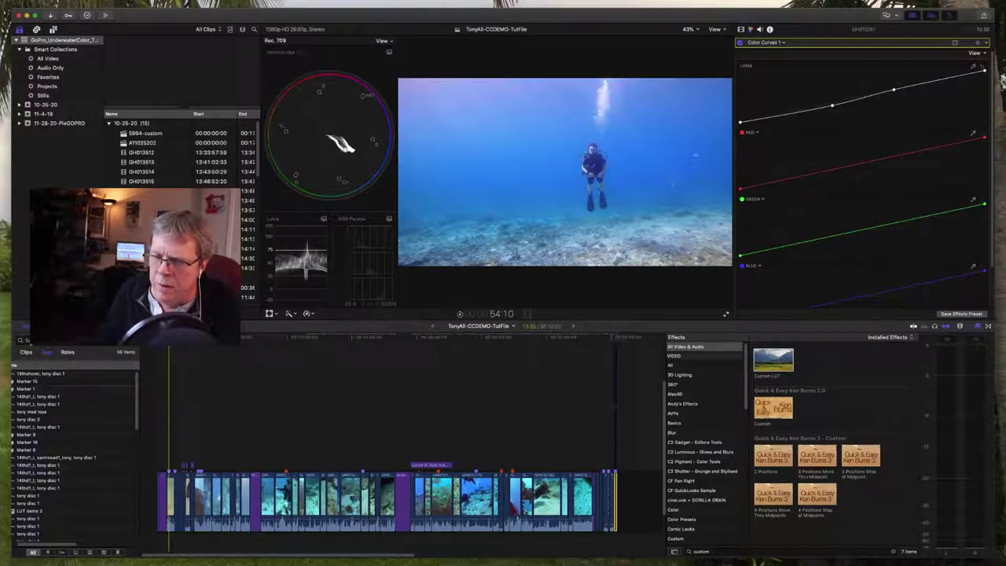
pyautogui.press('space')
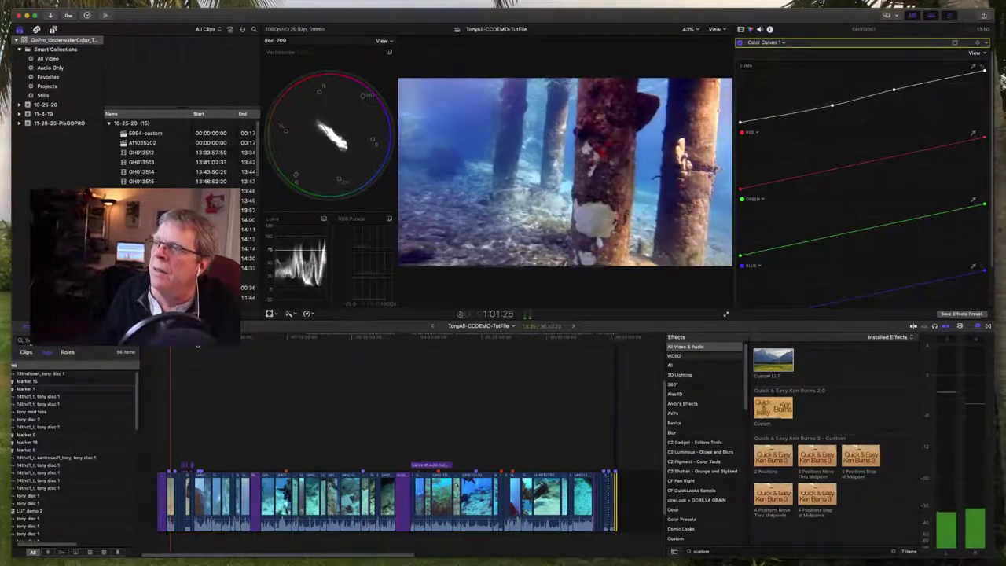
pyautogui.click(200, 425)
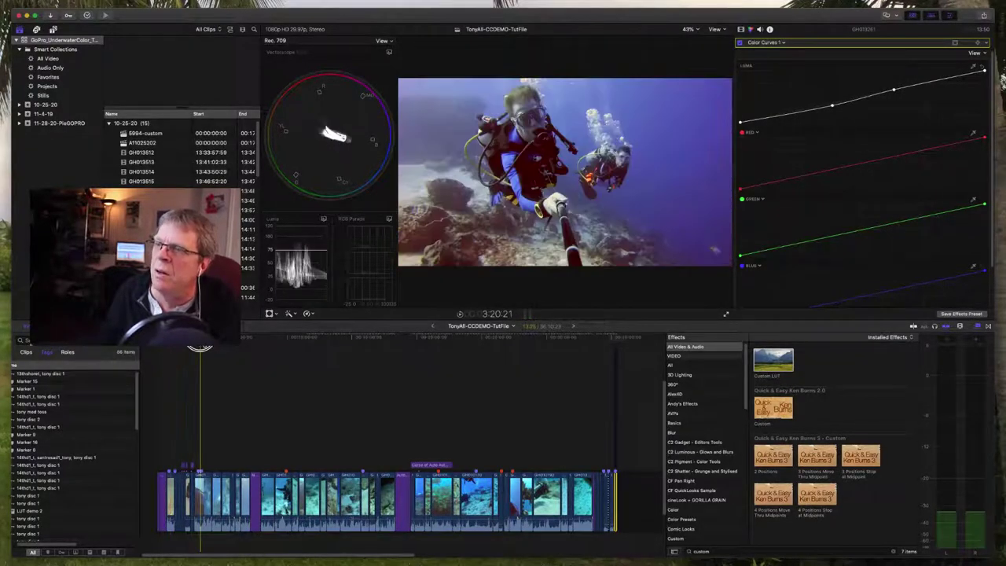
# - Select the reef clip at 9:55:20, show its effects, and turn off its Custom LUT and Balance Color to view the uncorrected footage
pyautogui.click(285, 340)
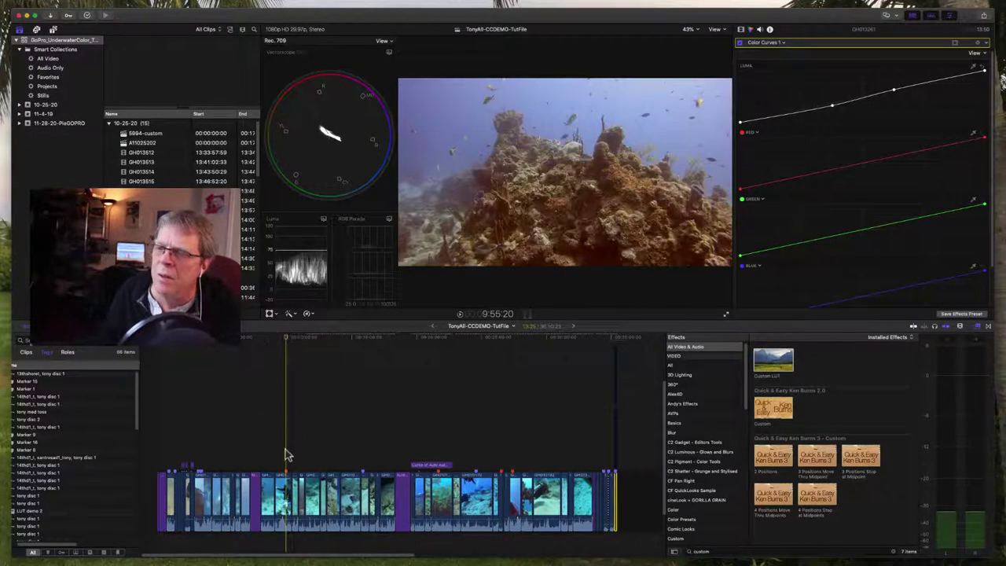
pyautogui.click(286, 486)
pyautogui.click(833, 48)
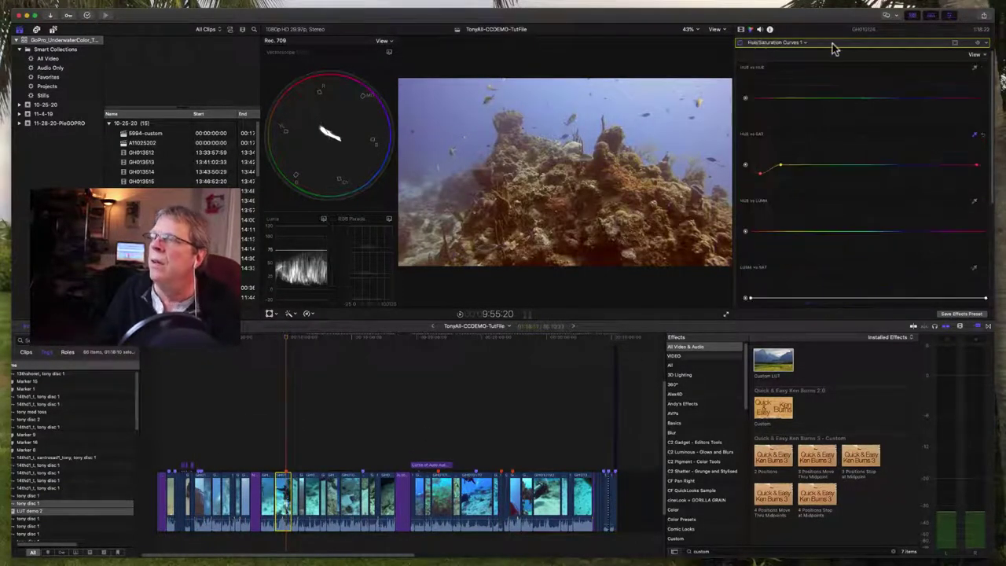
pyautogui.click(741, 31)
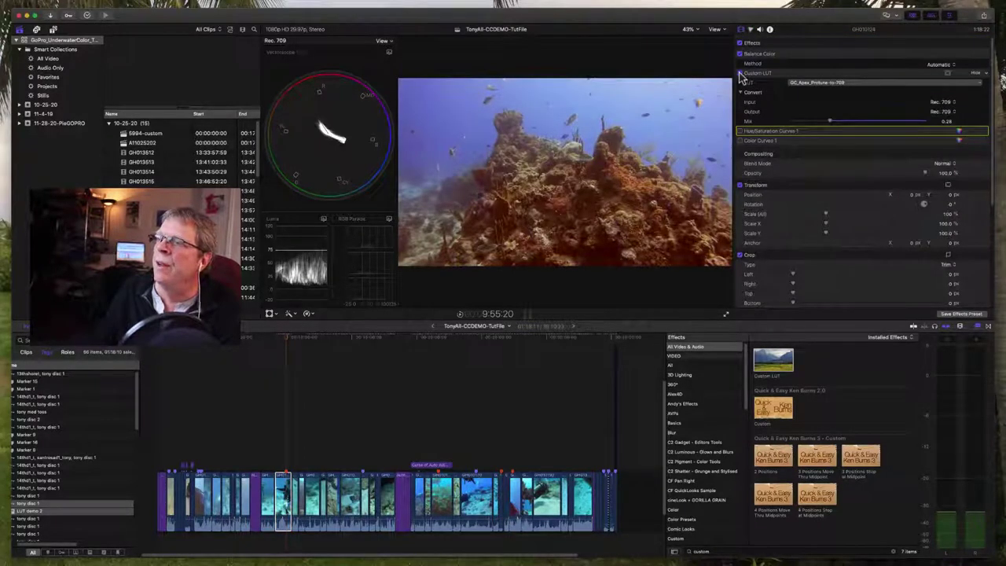
pyautogui.click(740, 54)
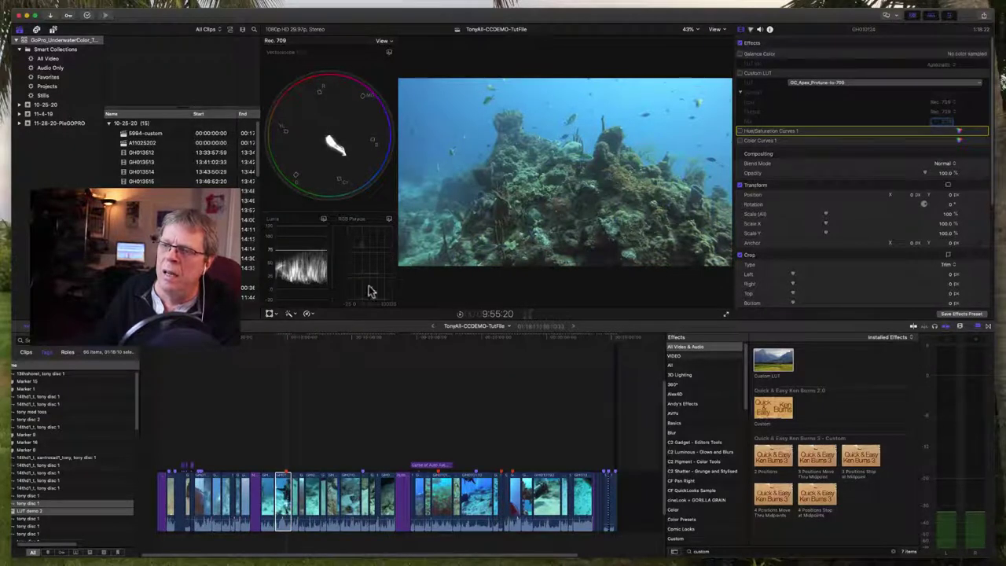
# - Check the Native WB title card at 7:12:02, return to the reef clip at 9:55:20, and turn on automatic Balance Color
pyautogui.click(250, 343)
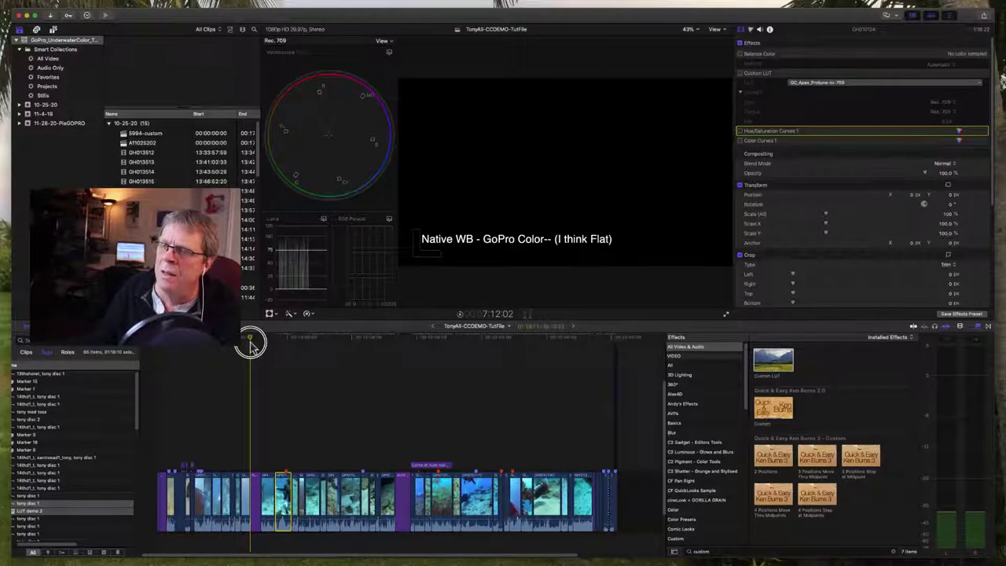
pyautogui.moveTo(250, 343); pyautogui.dragTo(288, 343)
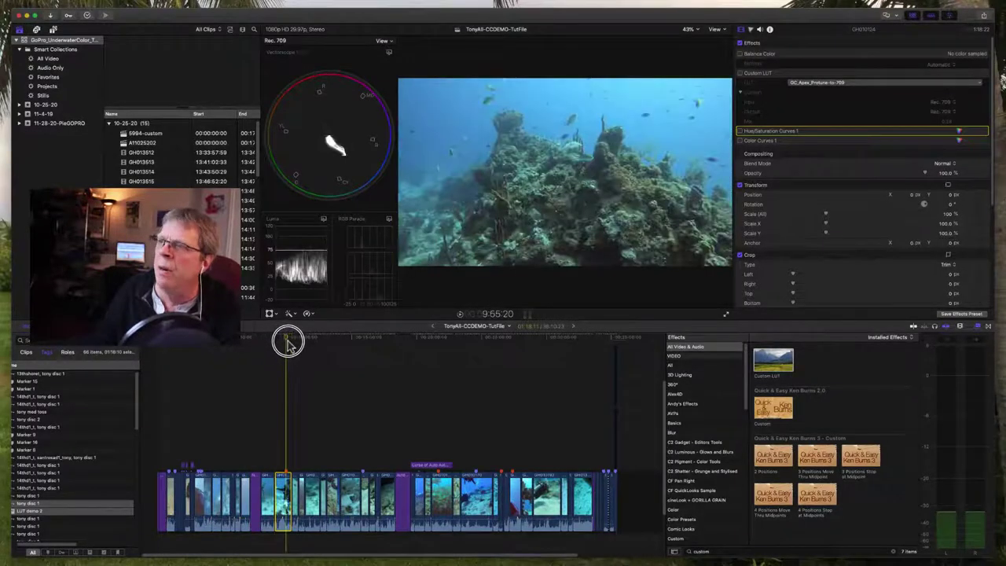
pyautogui.click(740, 73)
pyautogui.press('alt+super+b')
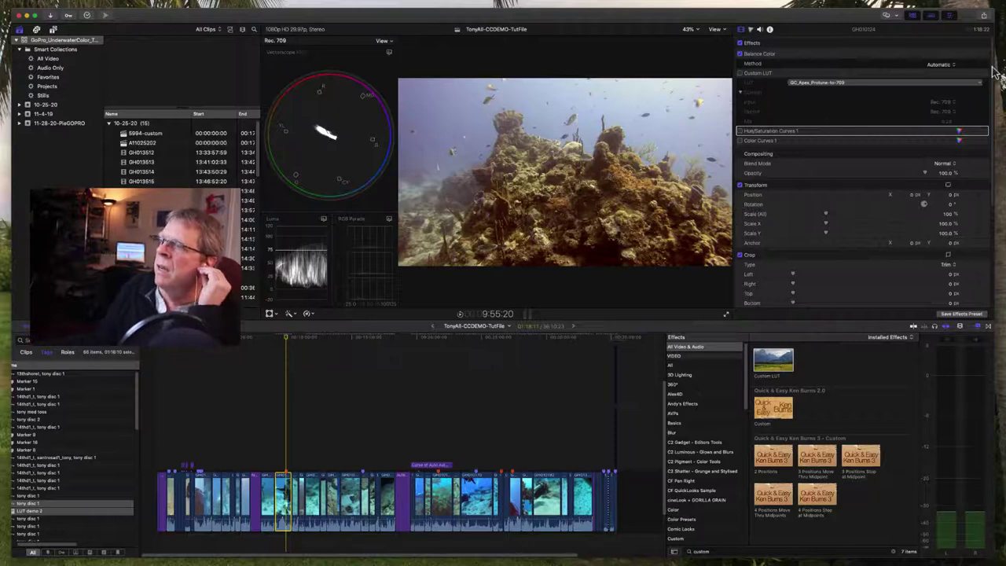
# - Turn on the reef clip's existing Custom LUT with its Mix at about 0.36, compare the image with and without it, and leave it off
pyautogui.click(741, 73)
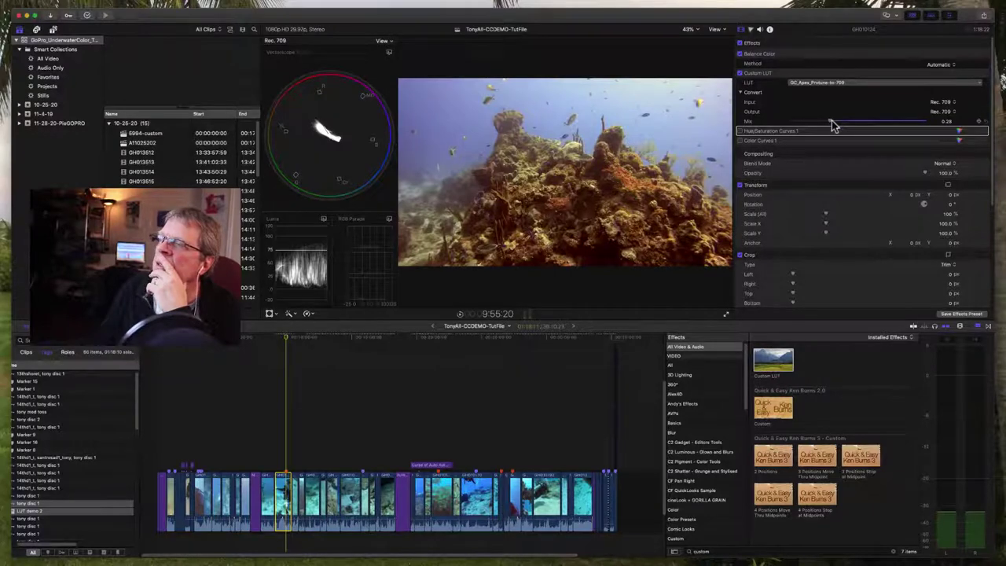
pyautogui.moveTo(834, 126)
pyautogui.mouseDown()
pyautogui.moveTo(856, 121)
pyautogui.moveTo(839, 123)
pyautogui.mouseUp()
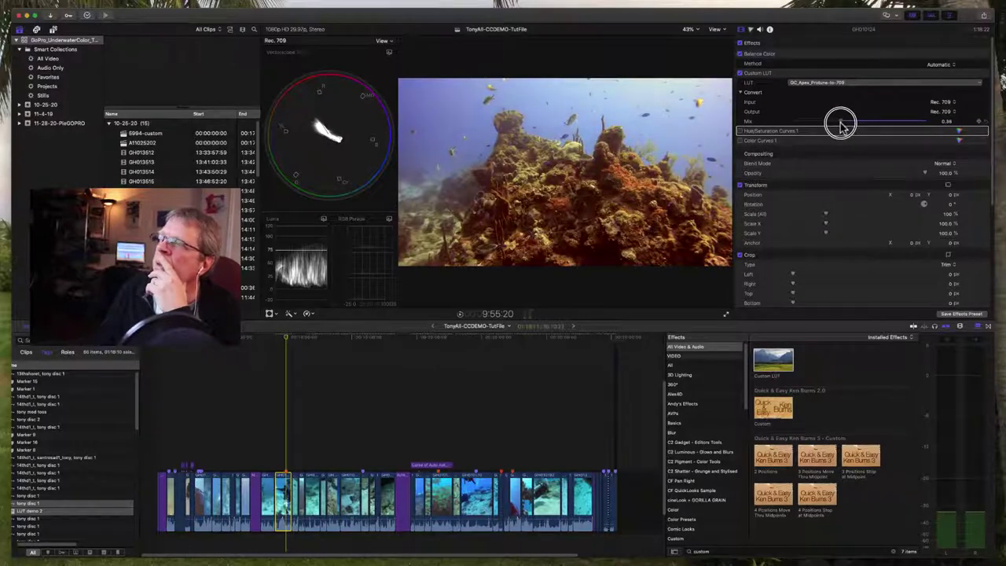
pyautogui.click(740, 73)
pyautogui.click(740, 73)
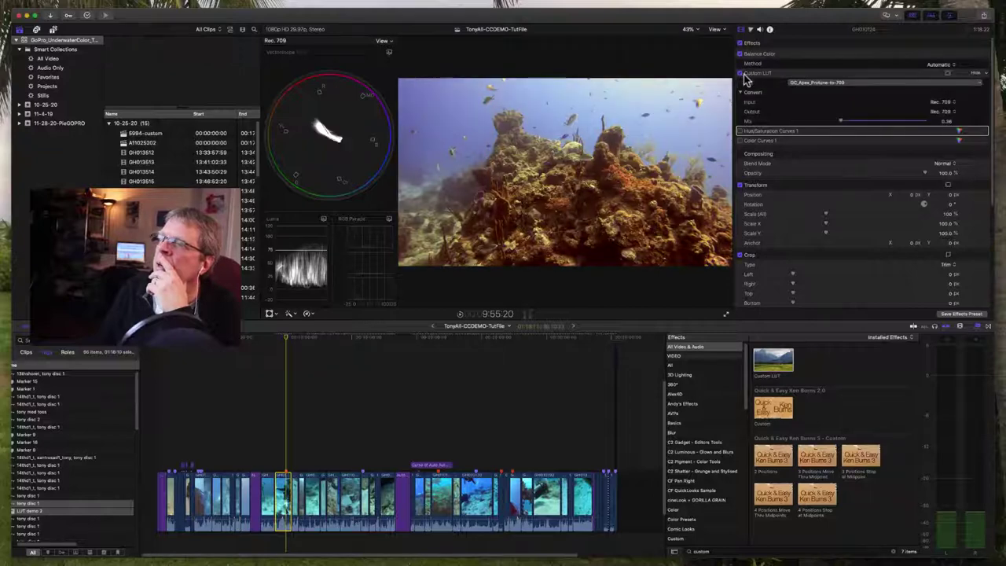
pyautogui.click(740, 73)
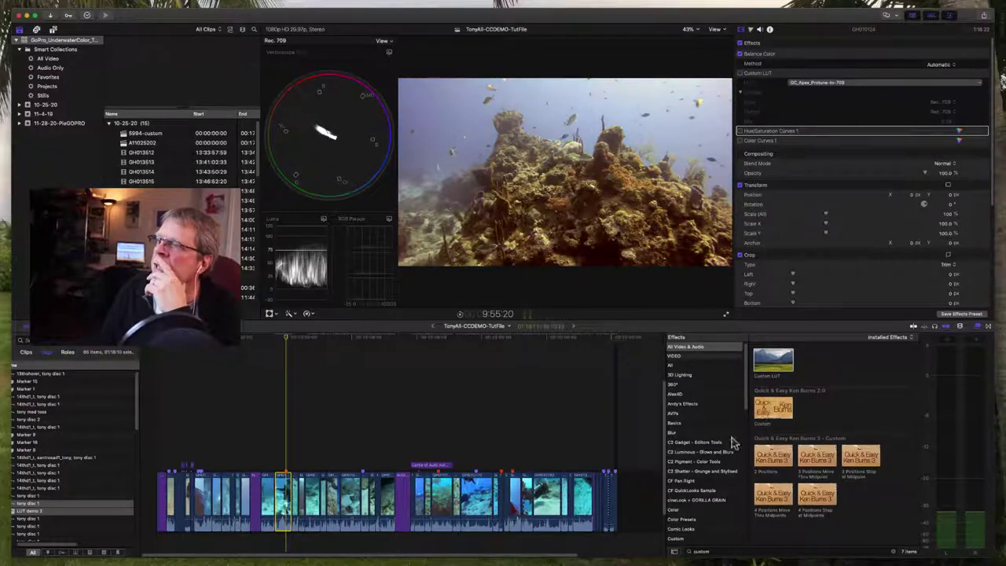
# - Add a second Custom LUT to the reef clip using GC_Apex_Protune-to-709 at a Mix of 0.51, and turn it off for comparison
pyautogui.moveTo(774, 363); pyautogui.dragTo(291, 509)
pyautogui.click(822, 158)
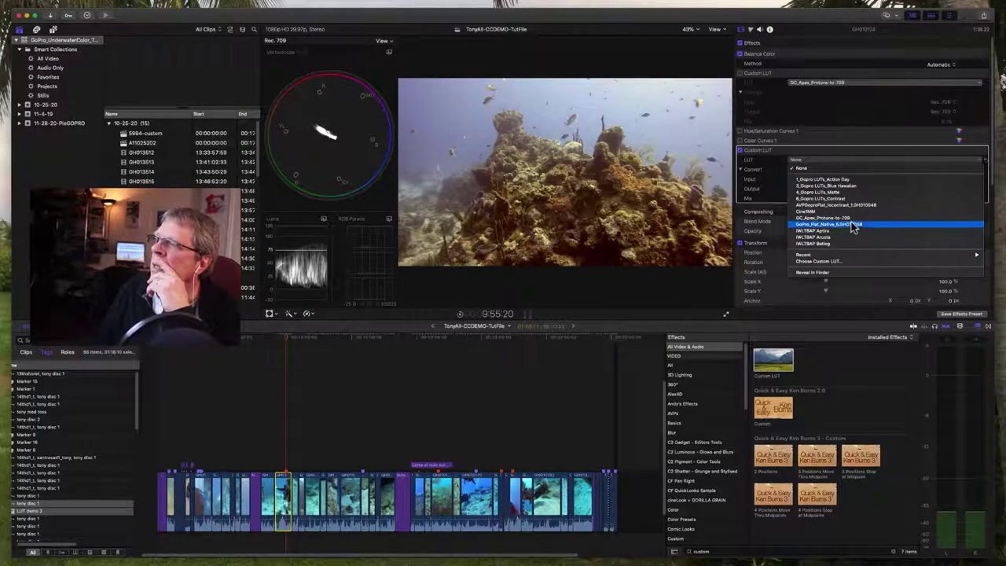
pyautogui.click(855, 219)
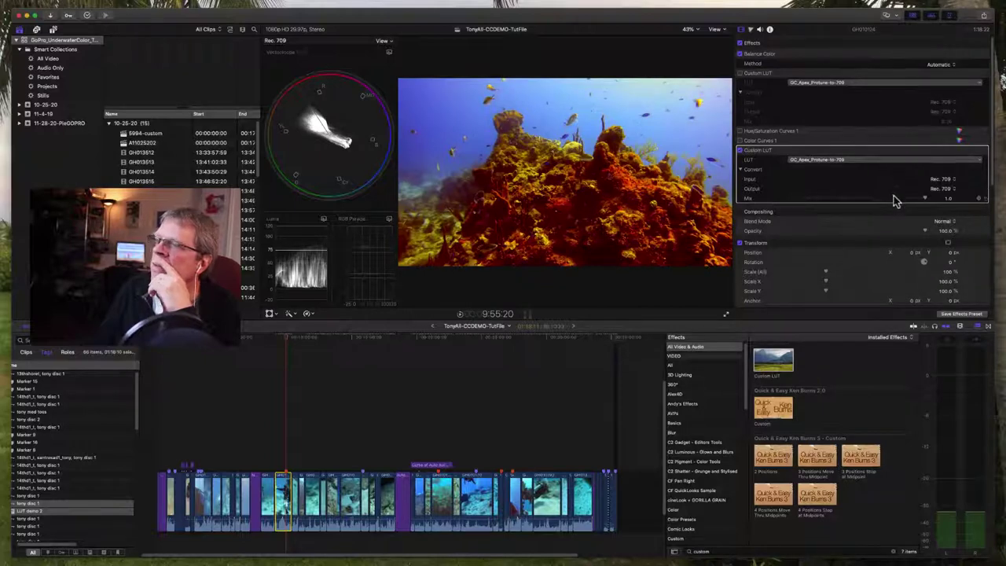
pyautogui.moveTo(894, 201); pyautogui.dragTo(860, 201)
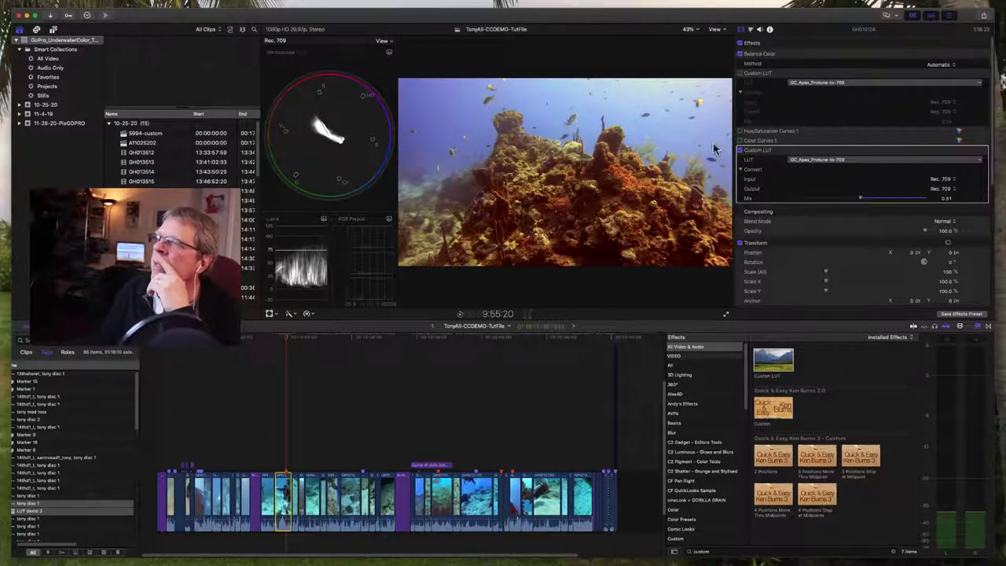
pyautogui.click(739, 150)
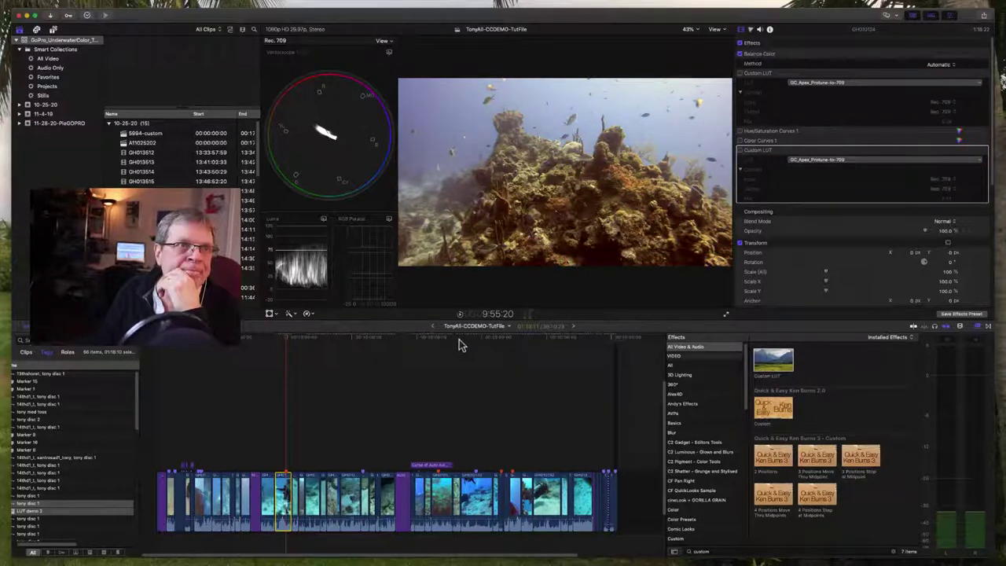
# - Move the playhead to the diver shot over the sandy bottom at 29:29:09
pyautogui.moveTo(474, 342); pyautogui.dragTo(538, 350)
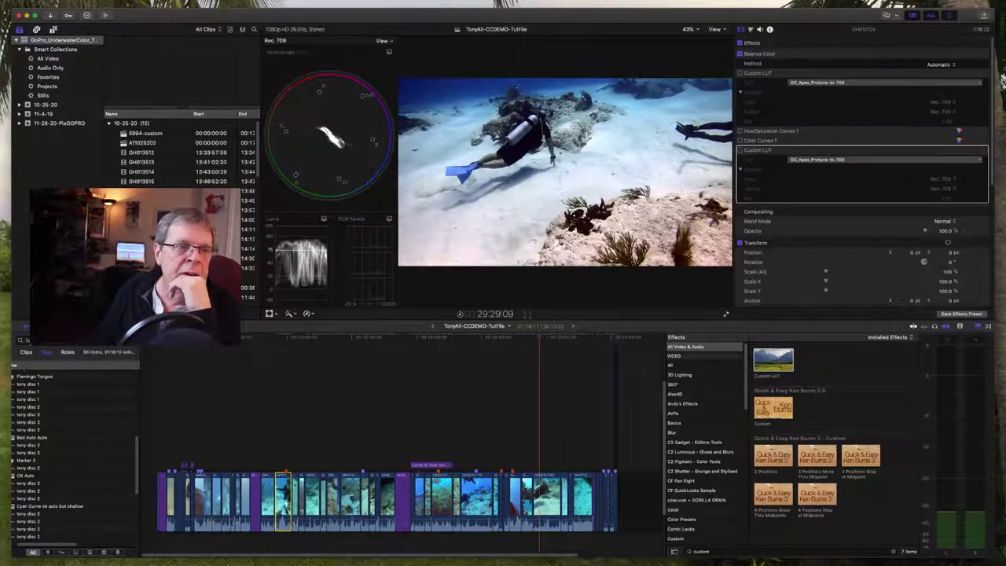